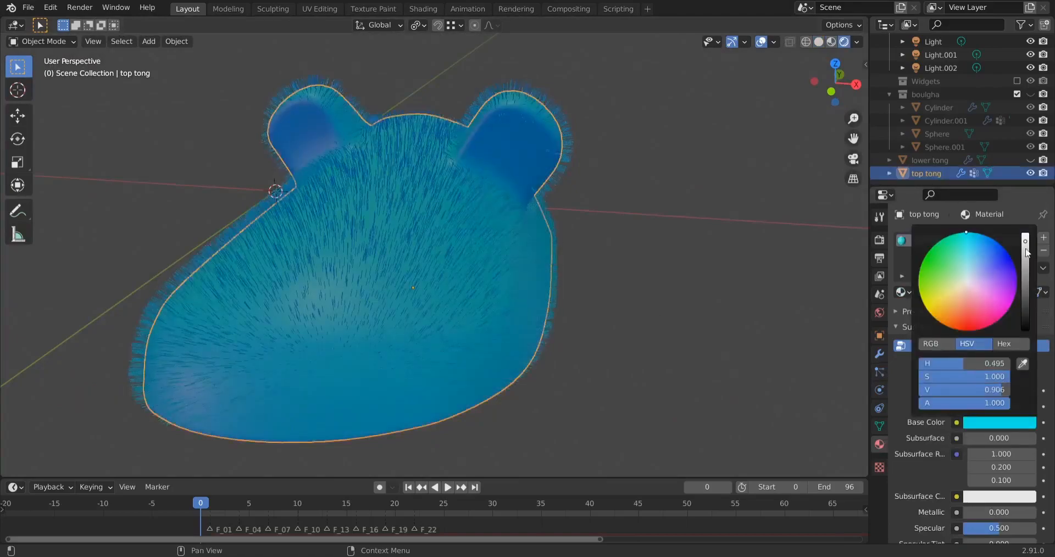
Examine the finished furry slipper top's hair particle settings and render settings, and view the fur in rendered shading
{"action": "left_click", "coordinate": [879, 372]}
{"action": "scroll", "coordinate": [1005, 312], "scroll_direction": "down", "scroll_amount": 12}
{"action": "middle_click_drag", "start_coordinate": [648, 292], "coordinate": [522, 285]}
{"action": "middle_click_drag", "start_coordinate": [609, 294], "coordinate": [562, 297]}
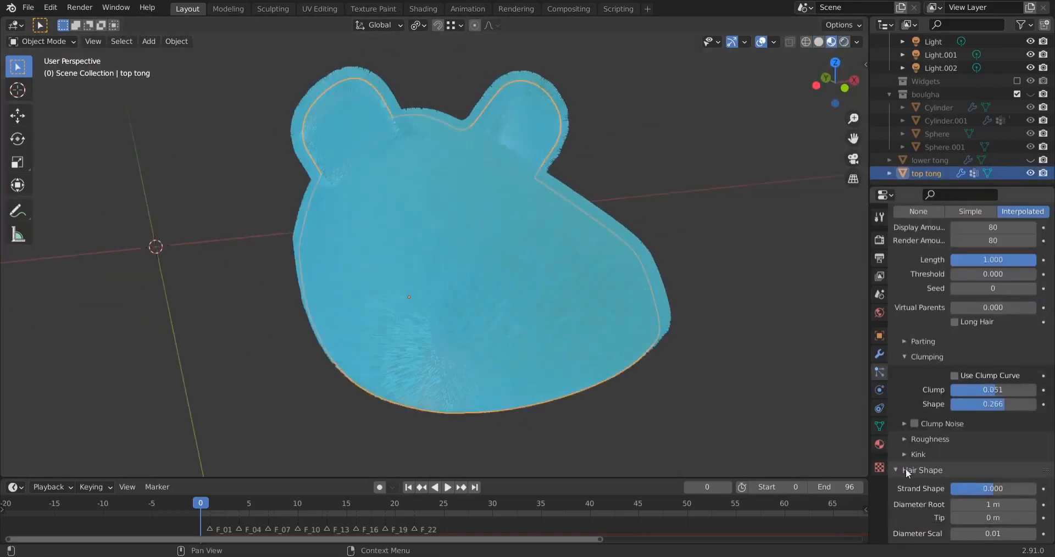
{"action": "scroll", "coordinate": [907, 470], "scroll_direction": "down", "scroll_amount": 9}
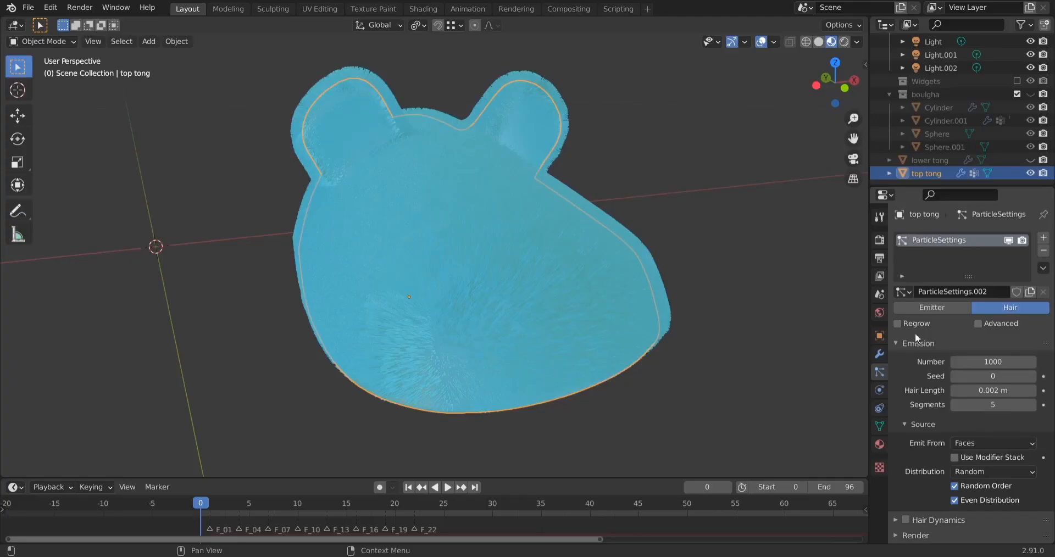
{"action": "middle_click_drag", "start_coordinate": [676, 348], "coordinate": [622, 339]}
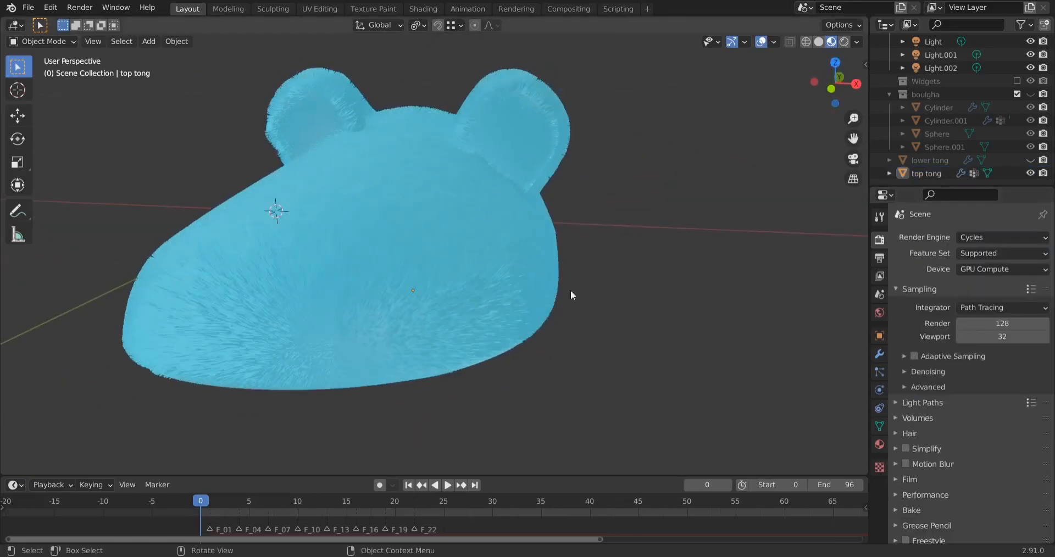
{"action": "left_click", "coordinate": [844, 42]}
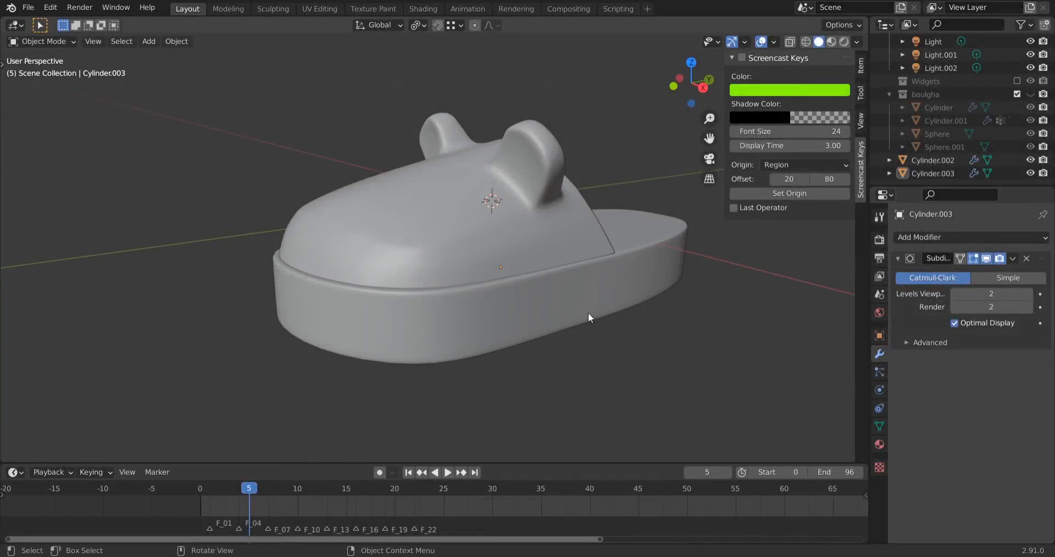
Hide the lower tong sole object so only the slipper's eared top is shown
{"action": "left_click", "coordinate": [661, 299]}
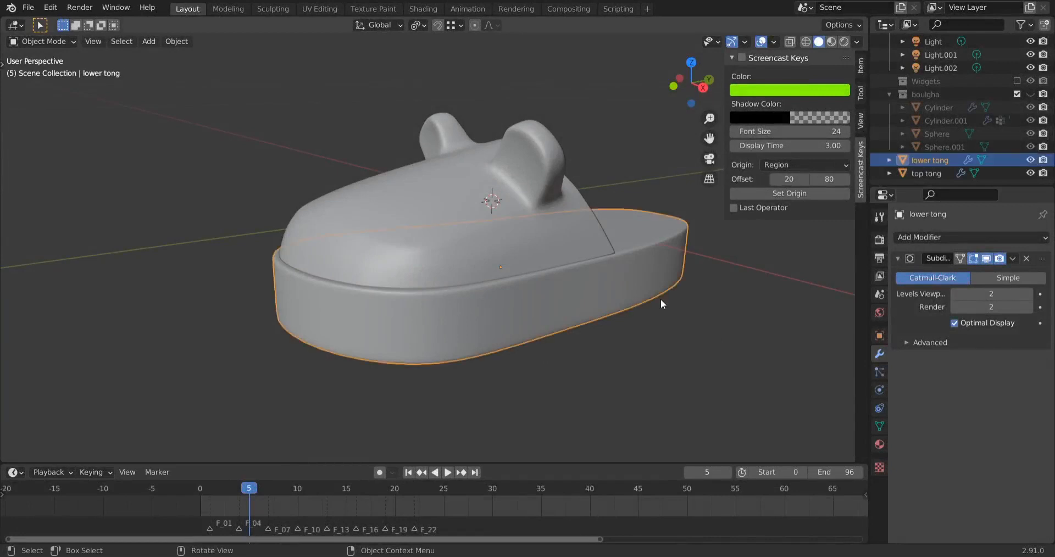
{"action": "key", "text": "h"}
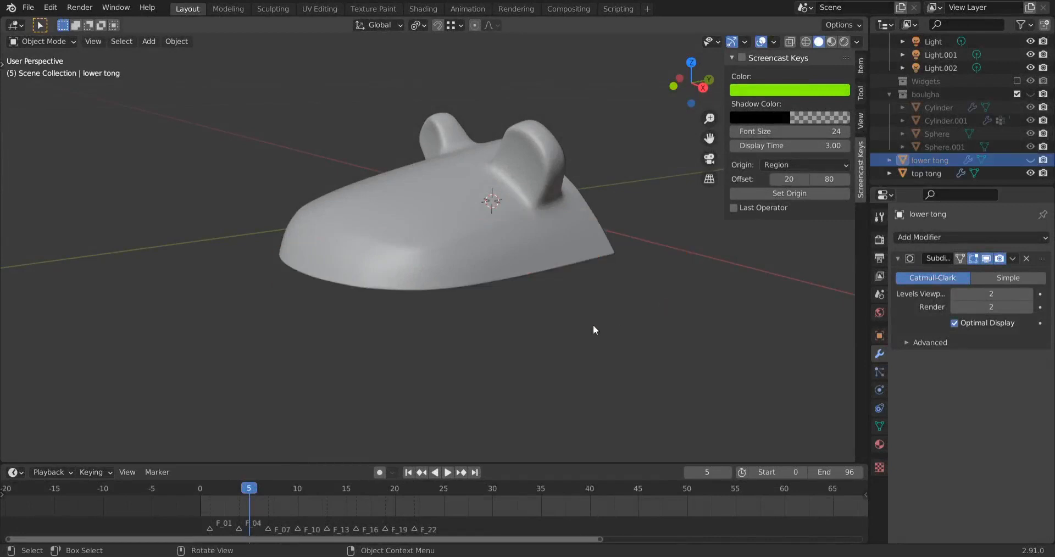
{"action": "middle_click_drag", "start_coordinate": [558, 336], "coordinate": [562, 218]}
{"action": "middle_click_drag", "start_coordinate": [527, 303], "coordinate": [509, 258]}
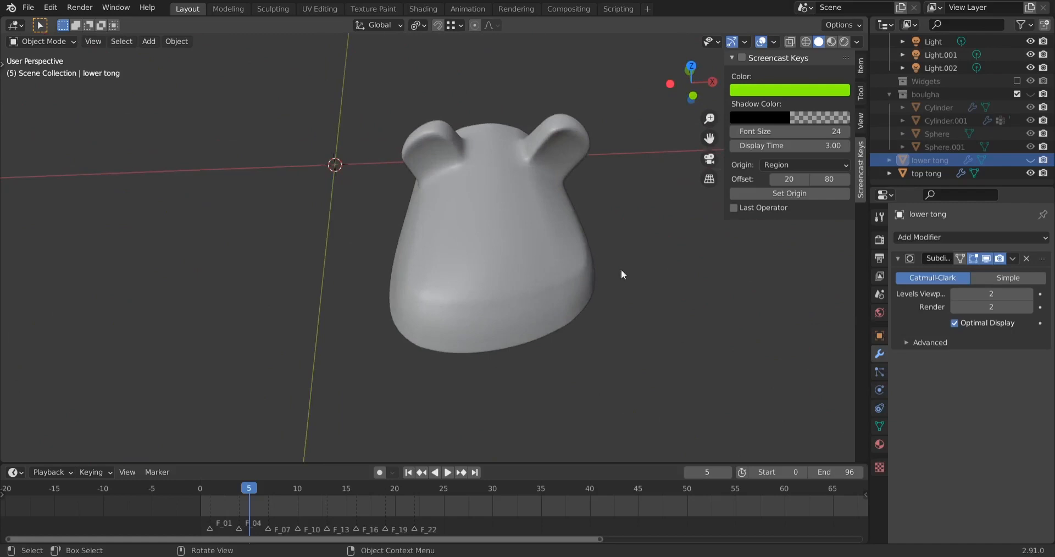
Start editing the top tong mesh and switch to face selection
{"action": "left_click", "coordinate": [501, 254]}
{"action": "key", "text": "Tab"}
{"action": "middle_click_drag", "start_coordinate": [648, 331], "coordinate": [488, 287]}
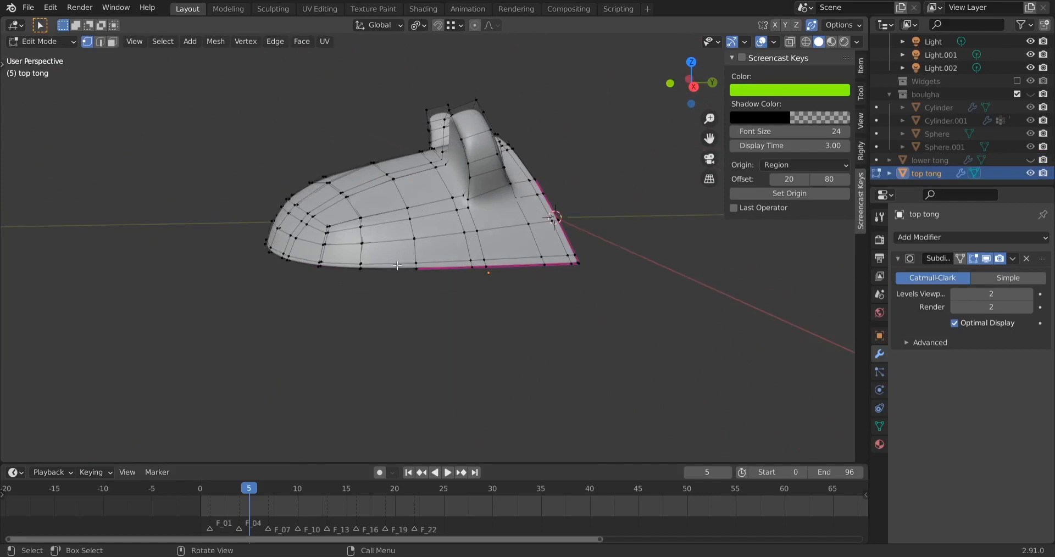
{"action": "middle_click_drag", "start_coordinate": [379, 264], "coordinate": [336, 151]}
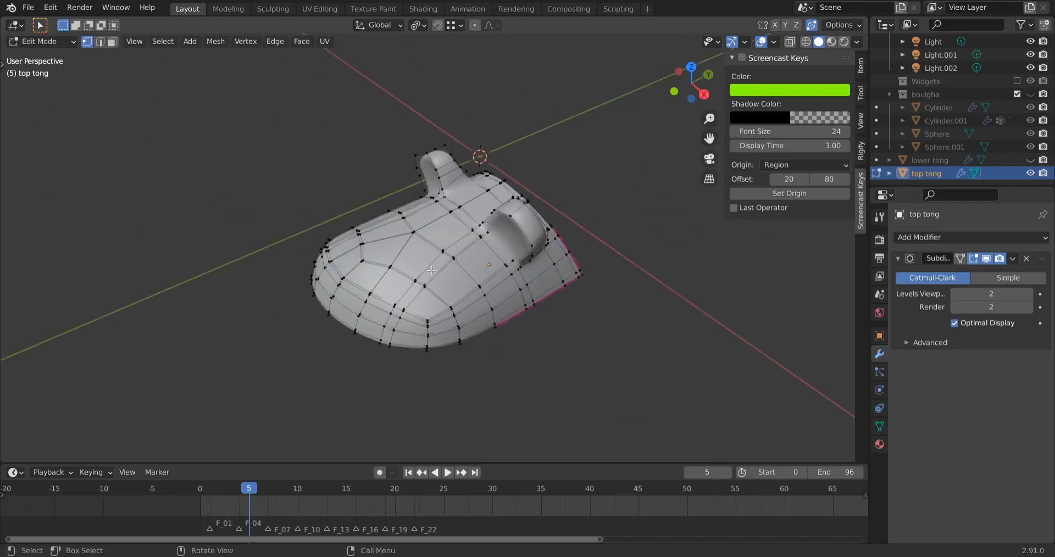
{"action": "key", "text": "3"}
{"action": "middle_click_drag", "start_coordinate": [539, 307], "coordinate": [562, 322]}
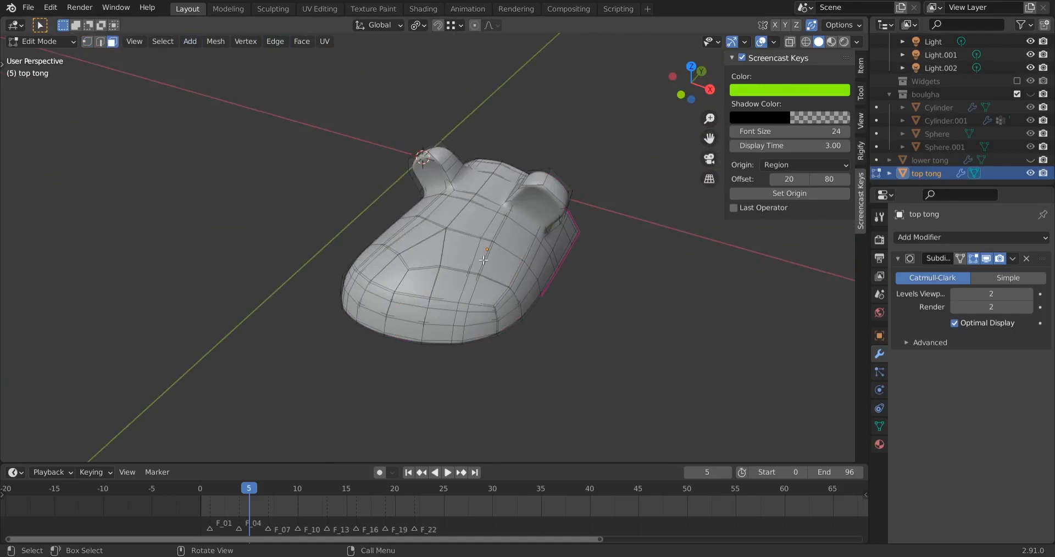
Circle-select the faces across the upper surface and around the front of the slipper top
{"action": "key", "text": "c"}
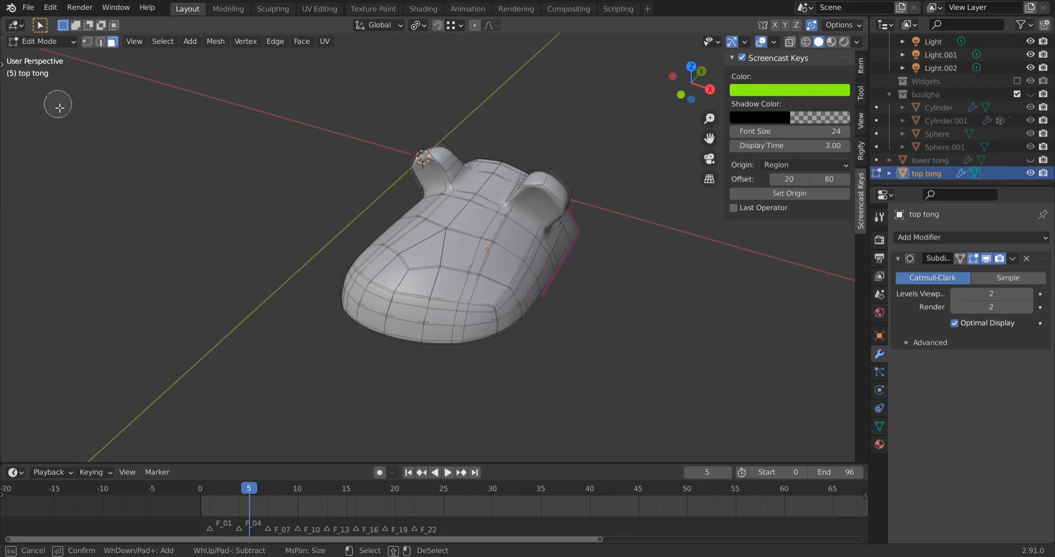
{"action": "left_click_drag", "start_coordinate": [472, 209], "coordinate": [425, 253]}
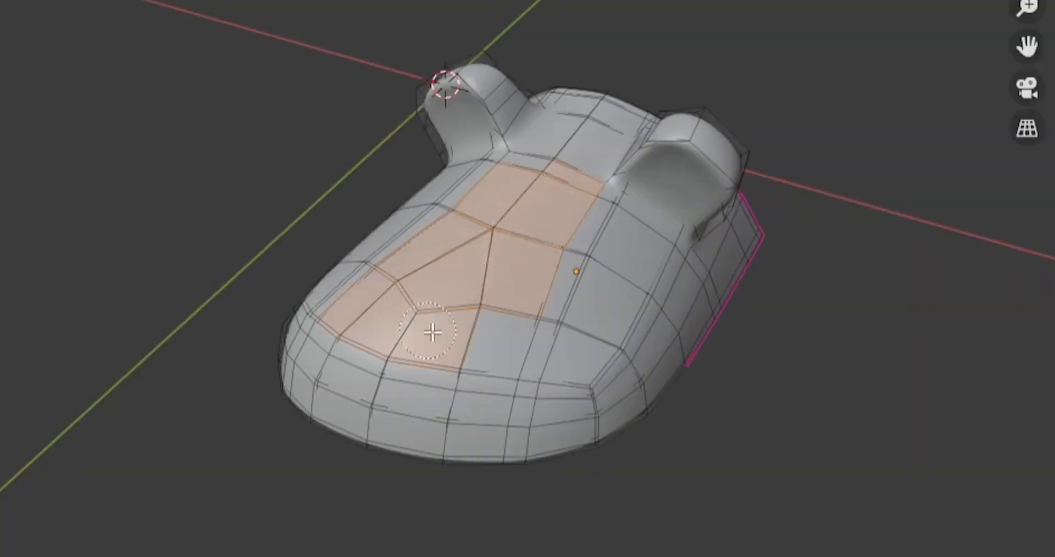
{"action": "mouse_move", "coordinate": [432, 331]}
{"action": "left_mouse_down"}
{"action": "mouse_move", "coordinate": [502, 340]}
{"action": "mouse_move", "coordinate": [612, 308]}
{"action": "mouse_move", "coordinate": [612, 228]}
{"action": "mouse_move", "coordinate": [549, 383]}
{"action": "mouse_move", "coordinate": [631, 332]}
{"action": "mouse_move", "coordinate": [608, 292]}
{"action": "mouse_move", "coordinate": [668, 228]}
{"action": "mouse_move", "coordinate": [488, 151]}
{"action": "mouse_move", "coordinate": [498, 173]}
{"action": "left_mouse_up"}
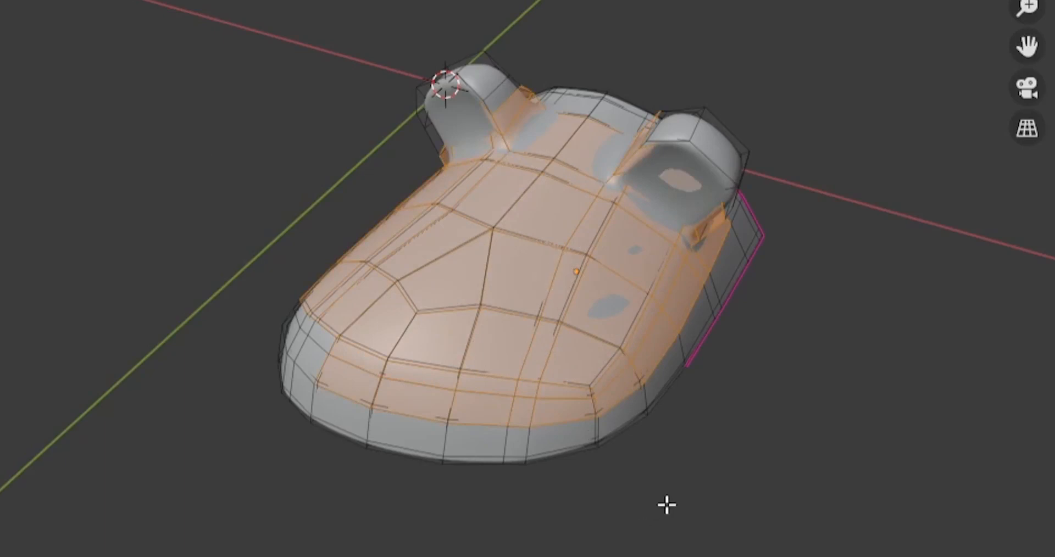
{"action": "middle_click_drag", "start_coordinate": [667, 505], "coordinate": [721, 294]}
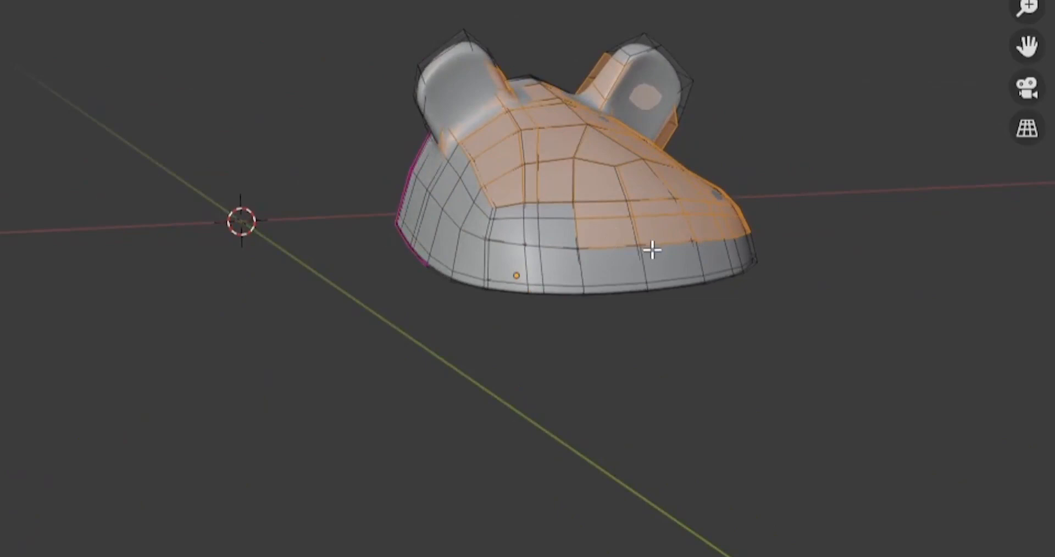
{"action": "mouse_move", "coordinate": [671, 248]}
{"action": "left_mouse_down"}
{"action": "mouse_move", "coordinate": [662, 238]}
{"action": "mouse_move", "coordinate": [579, 242]}
{"action": "mouse_move", "coordinate": [486, 216]}
{"action": "left_mouse_up"}
{"action": "right_click", "coordinate": [616, 458]}
{"action": "mouse_move", "coordinate": [616, 458]}
{"action": "middle_mouse_down"}
{"action": "mouse_move", "coordinate": [632, 433]}
{"action": "mouse_move", "coordinate": [616, 306]}
{"action": "mouse_move", "coordinate": [597, 329]}
{"action": "middle_mouse_up"}
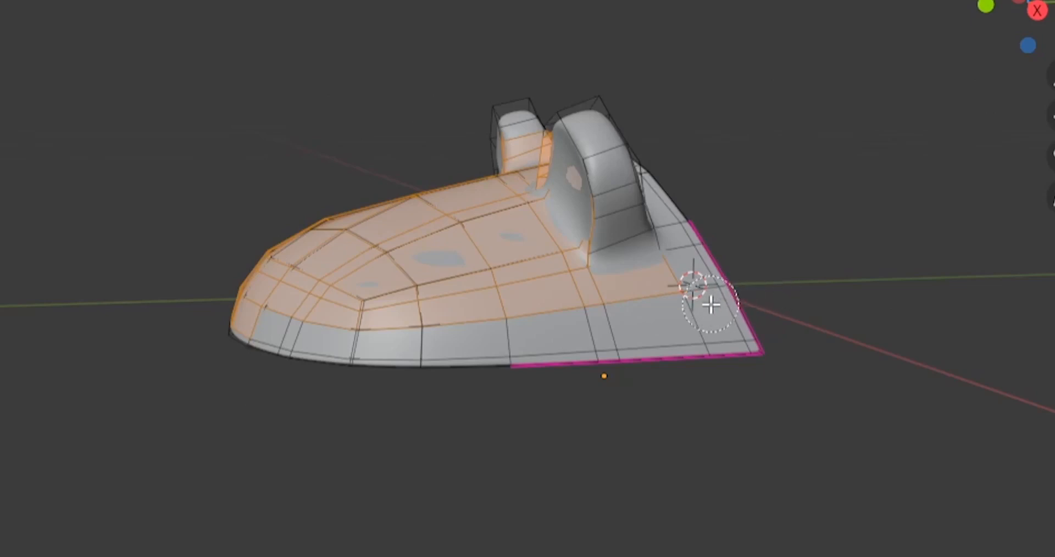
Add the lower side faces of the slipper top to the circle selection, leaving out the thin bottom rim
{"action": "key", "text": "c"}
{"action": "left_click_drag", "start_coordinate": [673, 300], "coordinate": [515, 302]}
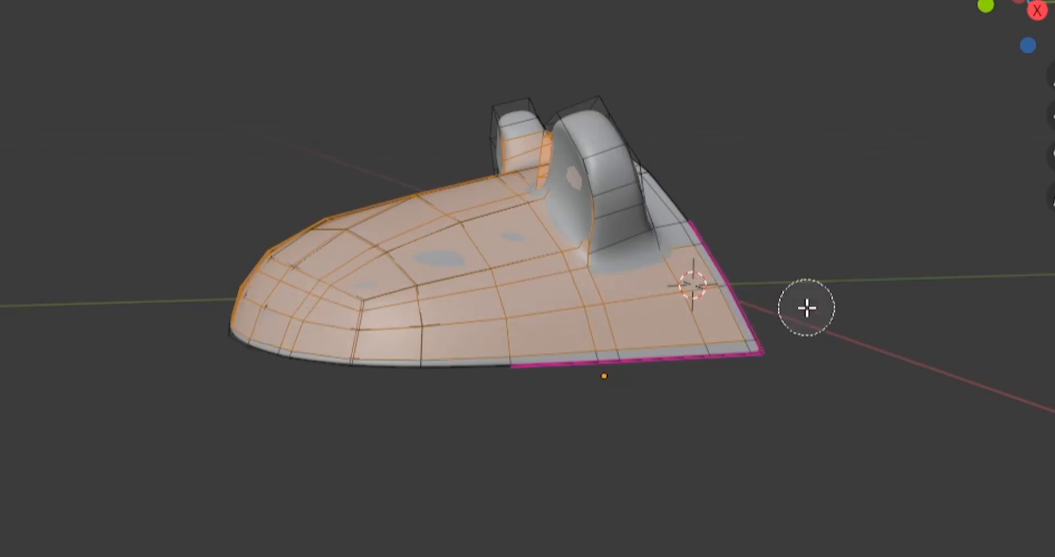
{"action": "mouse_move", "coordinate": [805, 305]}
{"action": "middle_mouse_down"}
{"action": "mouse_move", "coordinate": [753, 289]}
{"action": "mouse_move", "coordinate": [643, 432]}
{"action": "mouse_move", "coordinate": [336, 94]}
{"action": "middle_mouse_up"}
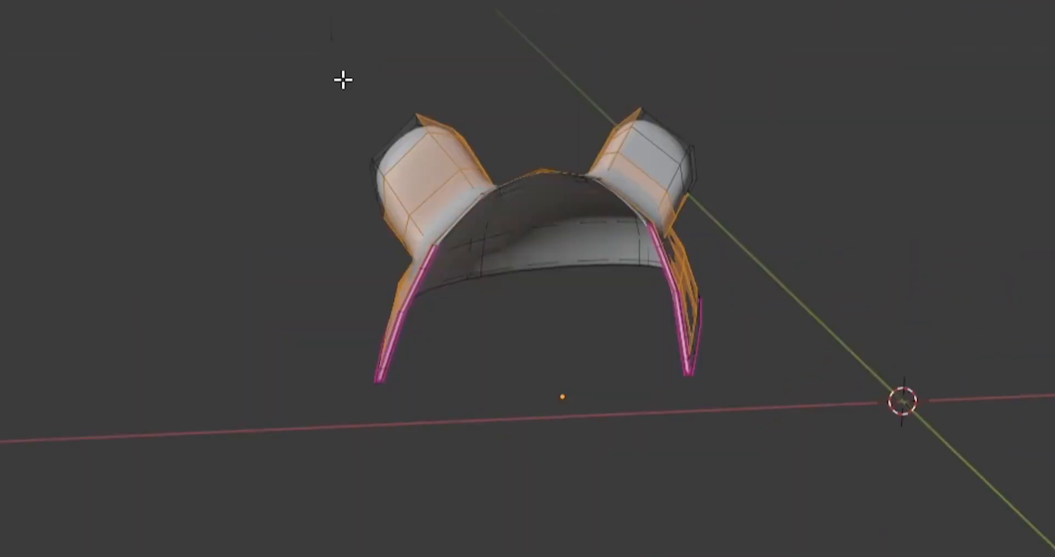
{"action": "left_click_drag", "start_coordinate": [333, 87], "coordinate": [426, 217]}
{"action": "middle_click_drag", "start_coordinate": [176, 312], "coordinate": [606, 199]}
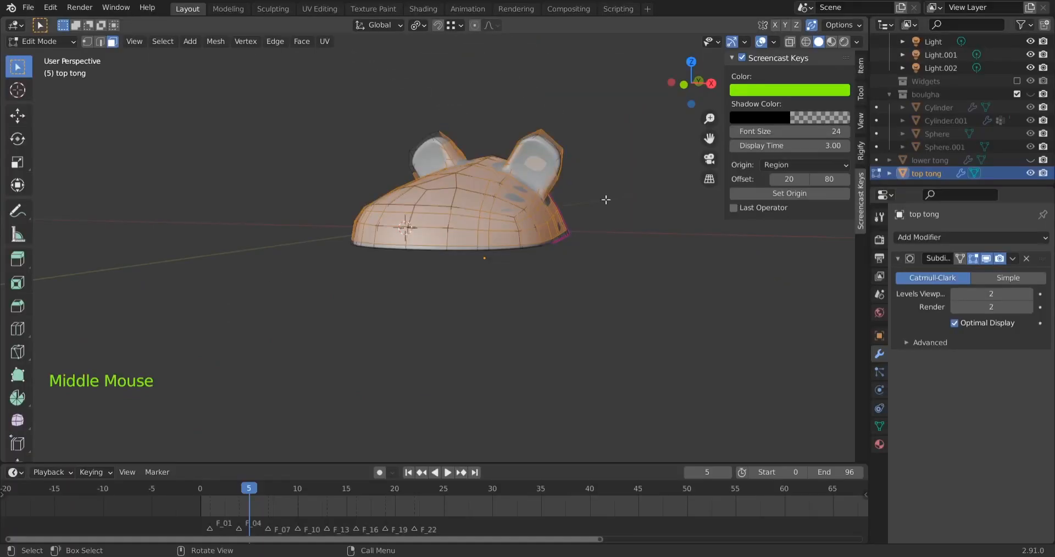
{"action": "middle_click_drag", "start_coordinate": [853, 213], "coordinate": [594, 277]}
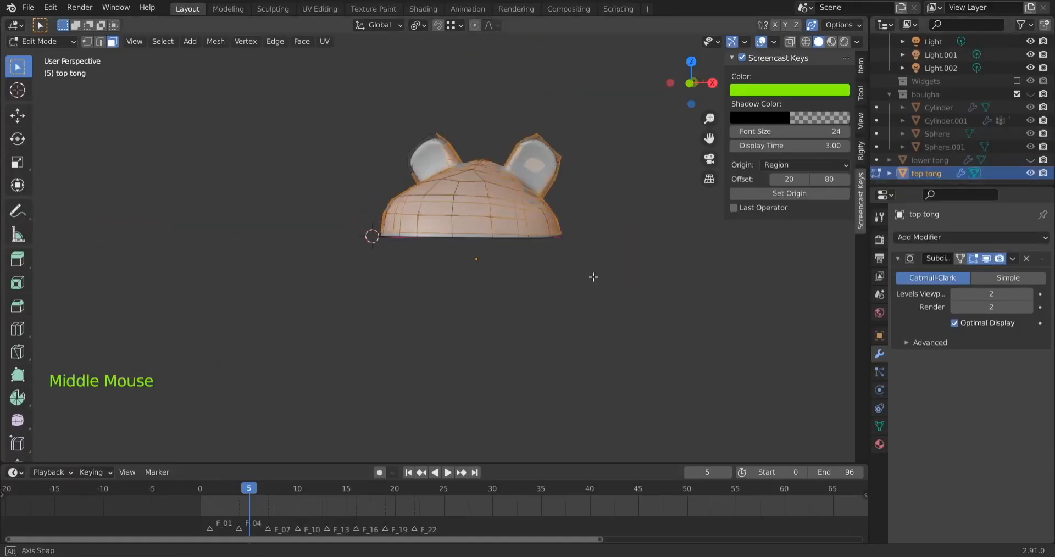
Turn on X-ray and add the faces of the ear on the positive X side to the selection
{"action": "left_click", "coordinate": [789, 42]}
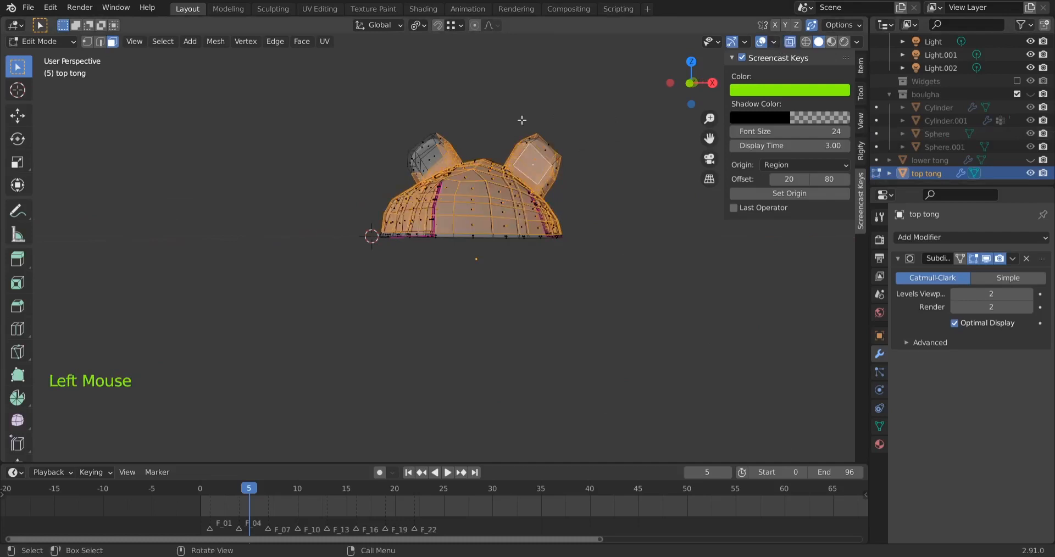
{"action": "left_click_drag", "start_coordinate": [517, 119], "coordinate": [573, 159], "text": "shift"}
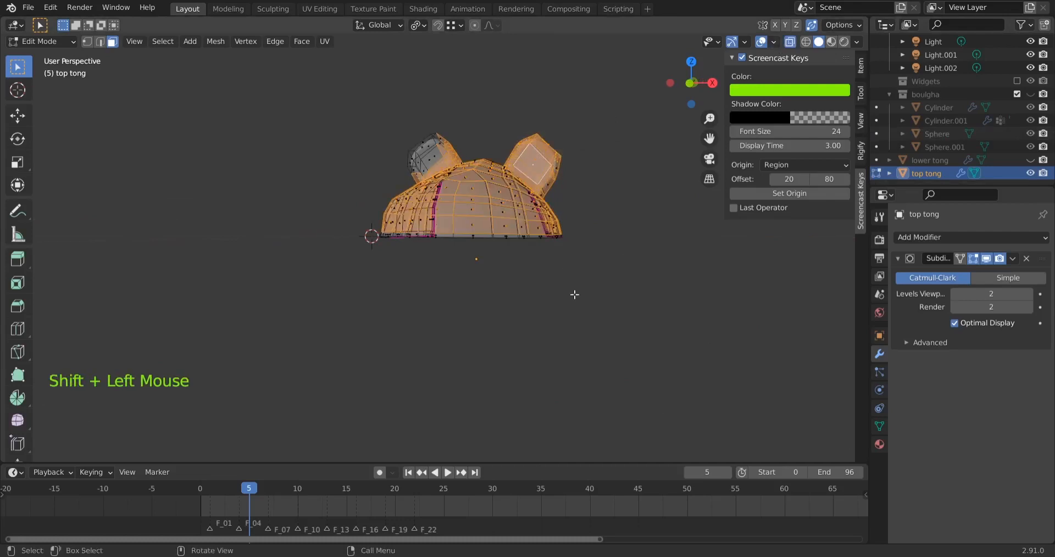
{"action": "mouse_move", "coordinate": [575, 295]}
{"action": "middle_mouse_down"}
{"action": "mouse_move", "coordinate": [577, 340]}
{"action": "mouse_move", "coordinate": [466, 289]}
{"action": "middle_mouse_up"}
{"action": "middle_click_drag", "start_coordinate": [628, 424], "coordinate": [482, 185]}
{"action": "middle_click_drag", "start_coordinate": [640, 217], "coordinate": [477, 171]}
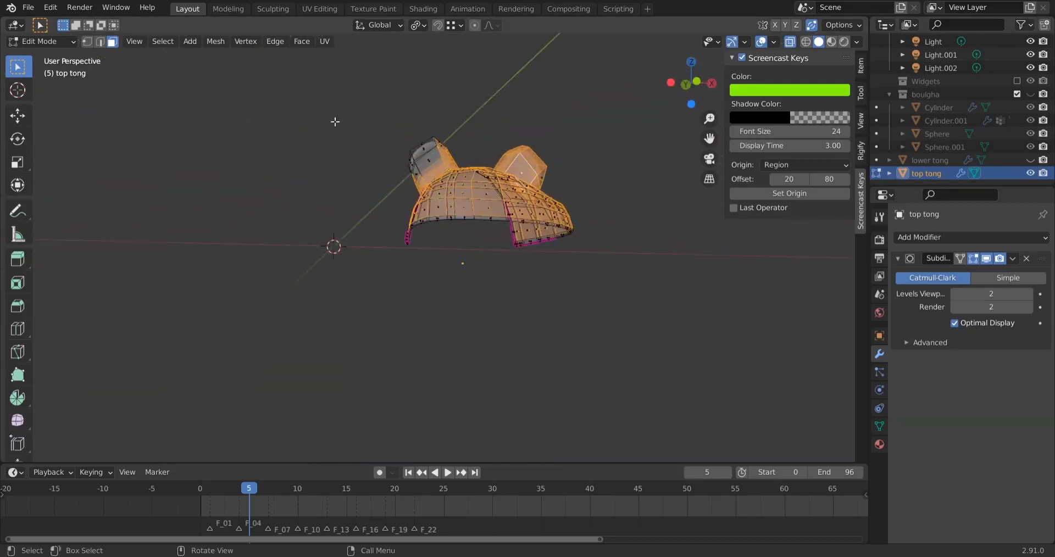
Add the faces of the ear on the negative X side to the selection and turn X-ray off
{"action": "middle_click_drag", "start_coordinate": [364, 239], "coordinate": [417, 164]}
{"action": "left_click_drag", "start_coordinate": [393, 122], "coordinate": [475, 159], "text": "shift"}
{"action": "left_click_drag", "start_coordinate": [445, 127], "coordinate": [423, 188], "text": "shift"}
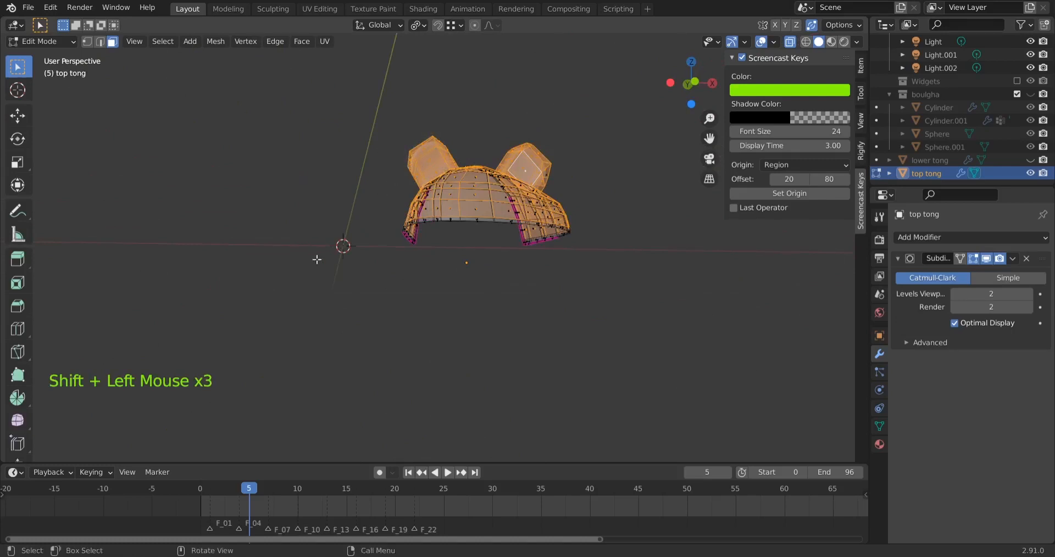
{"action": "middle_click_drag", "start_coordinate": [317, 260], "coordinate": [258, 316]}
{"action": "left_click", "coordinate": [794, 44]}
Turn off the Subdivision modifier's display in Edit Mode to check the selected faces on the base mesh
{"action": "scroll", "coordinate": [444, 88], "scroll_direction": "up", "scroll_amount": 3}
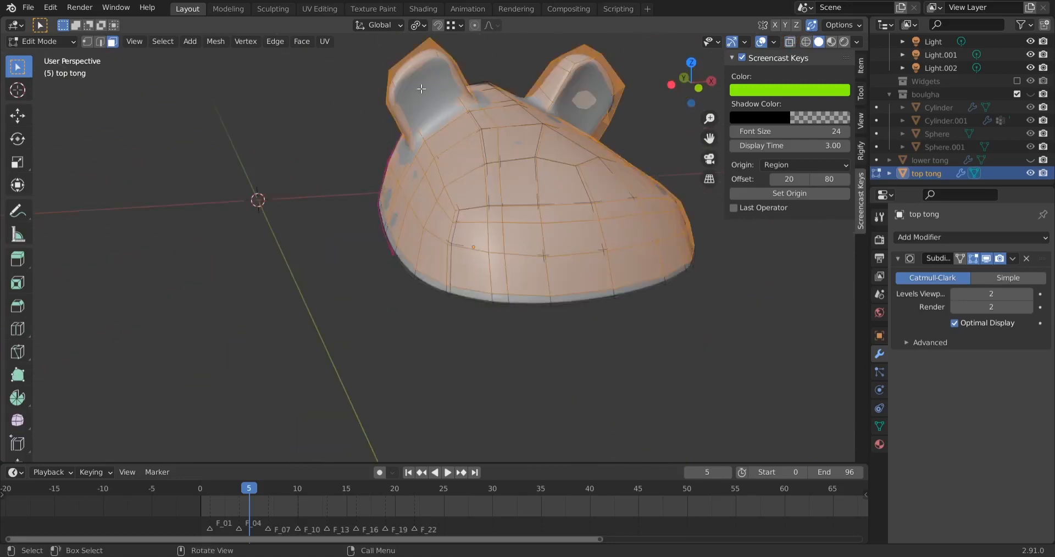
{"action": "middle_click_drag", "start_coordinate": [333, 288], "coordinate": [418, 277]}
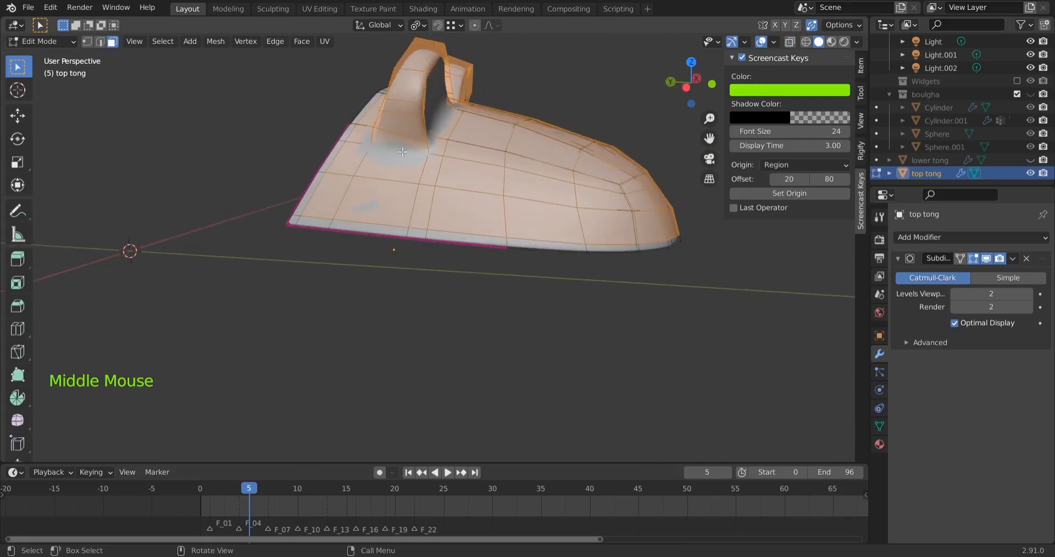
{"action": "middle_click_drag", "start_coordinate": [565, 300], "coordinate": [362, 308]}
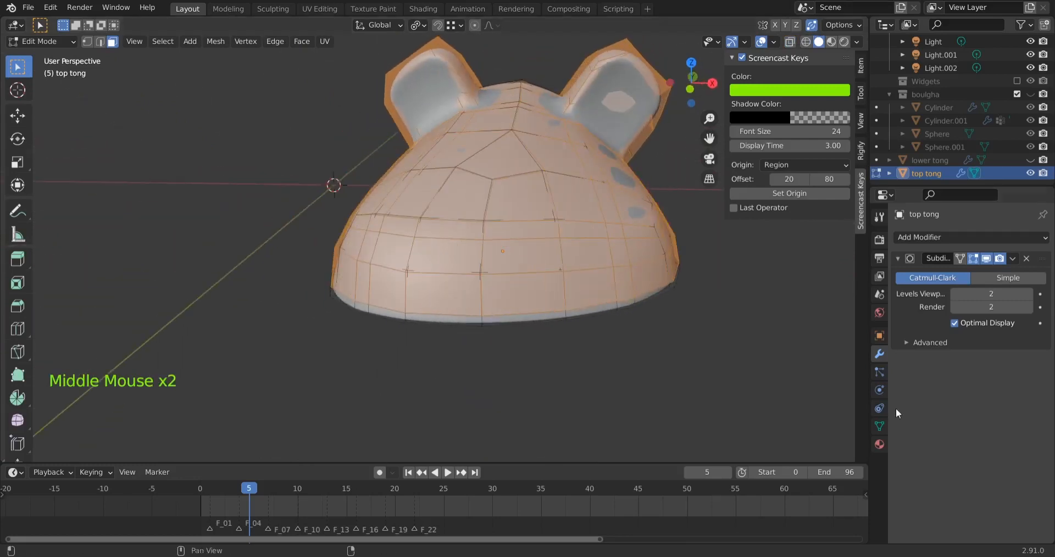
{"action": "left_click", "coordinate": [879, 353]}
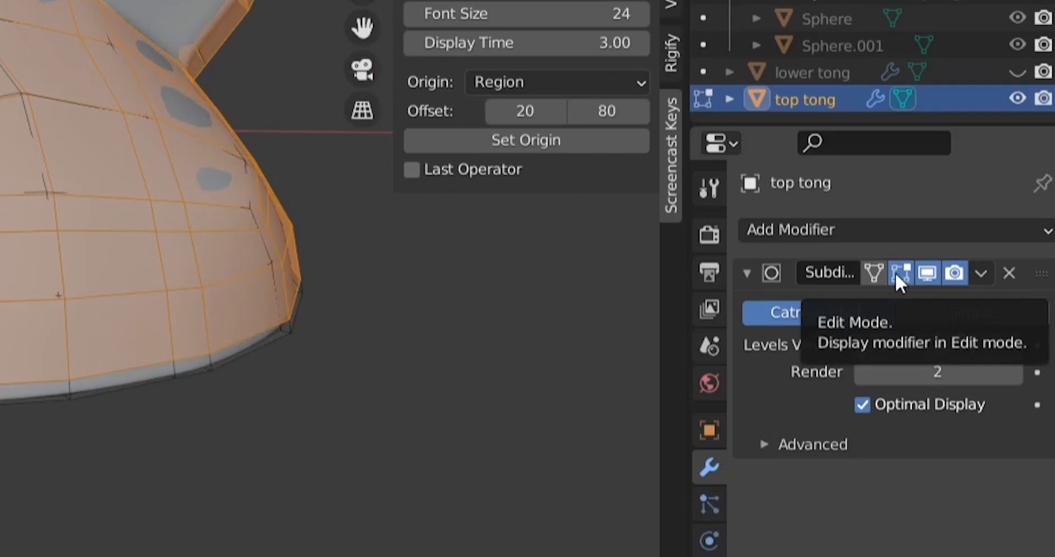
{"action": "left_click", "coordinate": [899, 273]}
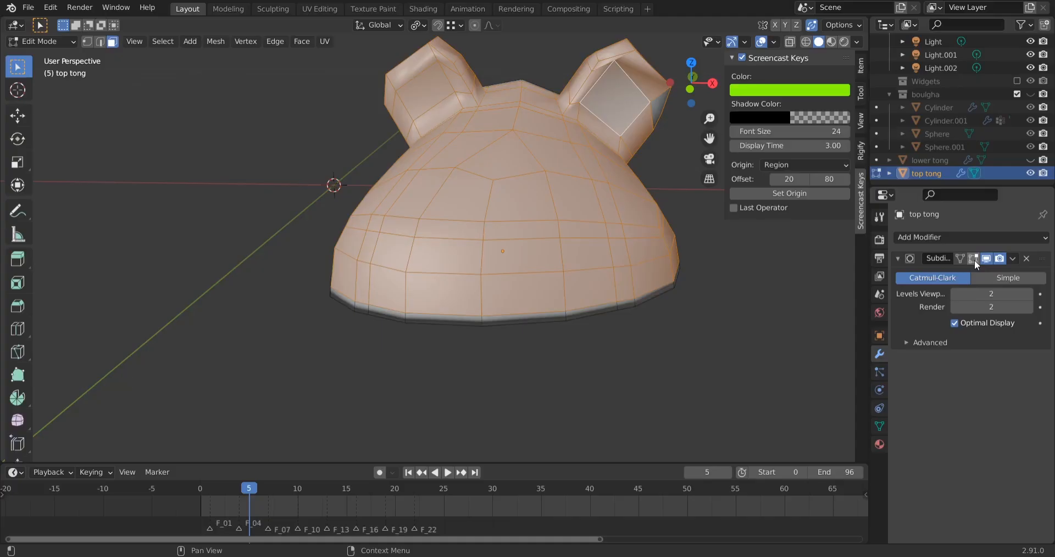
Add the missed faces at the base and outer edge of the positive X side ear to the selection
{"action": "scroll", "coordinate": [573, 176], "scroll_direction": "down", "scroll_amount": 1}
{"action": "middle_click_drag", "start_coordinate": [562, 183], "coordinate": [343, 123]}
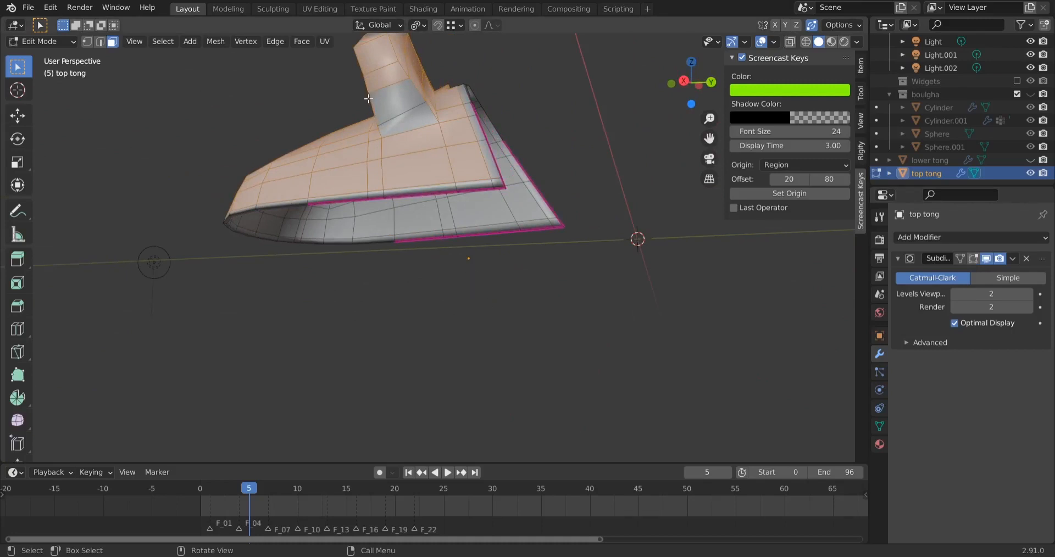
{"action": "left_click_drag", "start_coordinate": [354, 85], "coordinate": [380, 101], "text": "shift"}
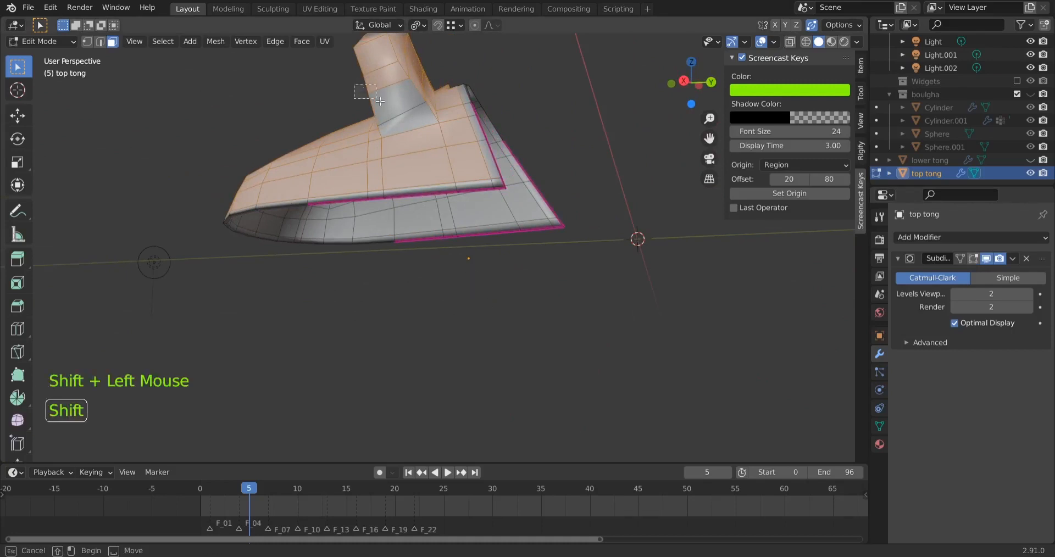
{"action": "left_click_drag", "start_coordinate": [448, 137], "coordinate": [448, 138], "text": "shift"}
{"action": "middle_click_drag", "start_coordinate": [592, 276], "coordinate": [259, 281]}
{"action": "middle_click_drag", "start_coordinate": [597, 267], "coordinate": [437, 275]}
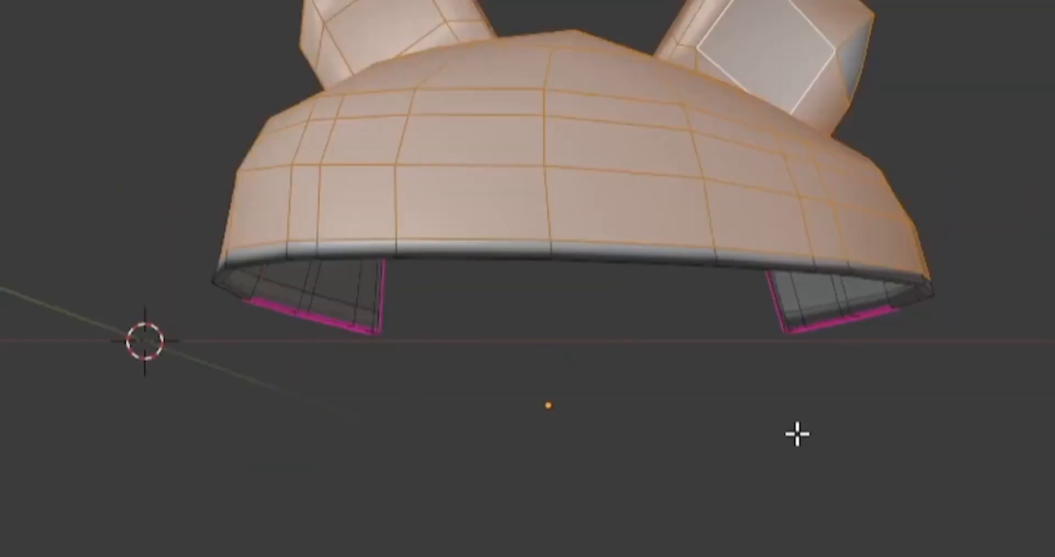
{"action": "middle_click_drag", "start_coordinate": [466, 438], "coordinate": [209, 351]}
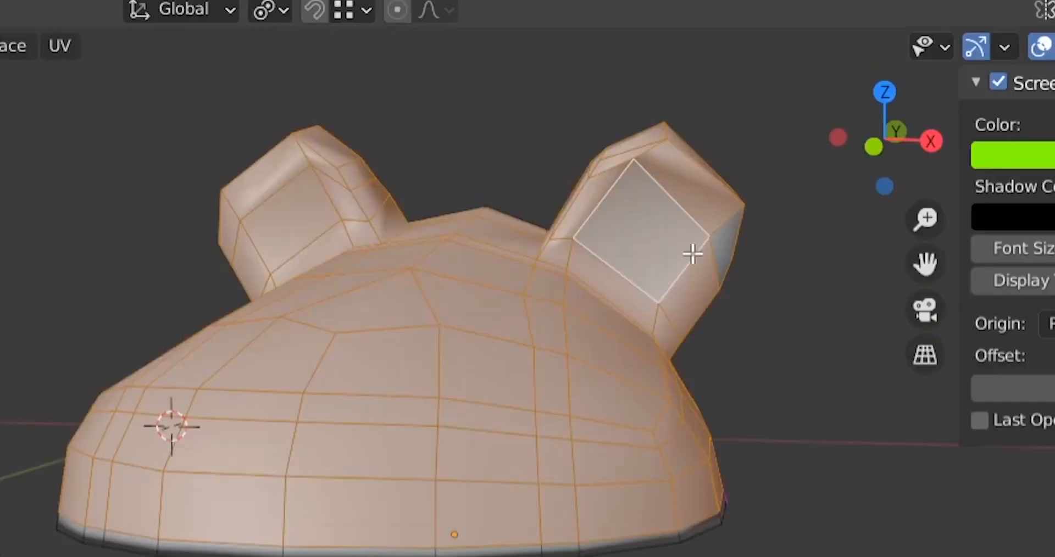
{"action": "left_click", "coordinate": [727, 240]}
{"action": "middle_click_drag", "start_coordinate": [544, 160], "coordinate": [566, 156]}
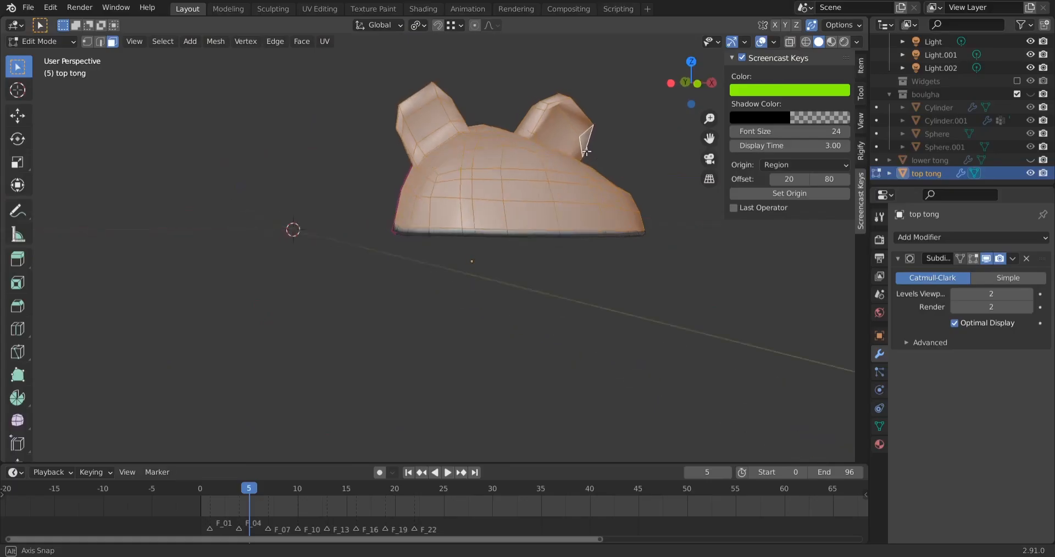
Deselect the inner face of each ear so both are excluded from the selection
{"action": "key", "text": "shift"}
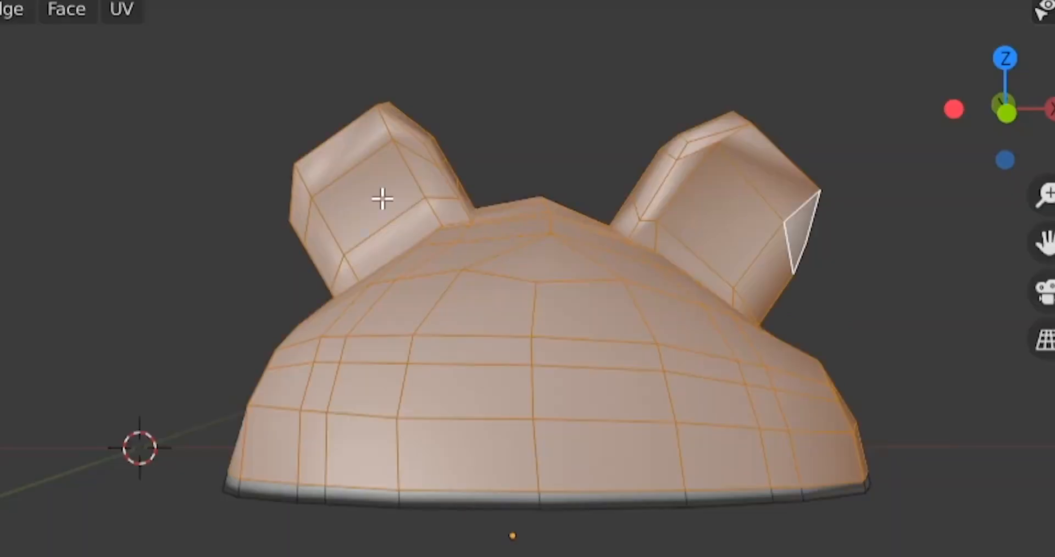
{"action": "left_click", "coordinate": [382, 199]}
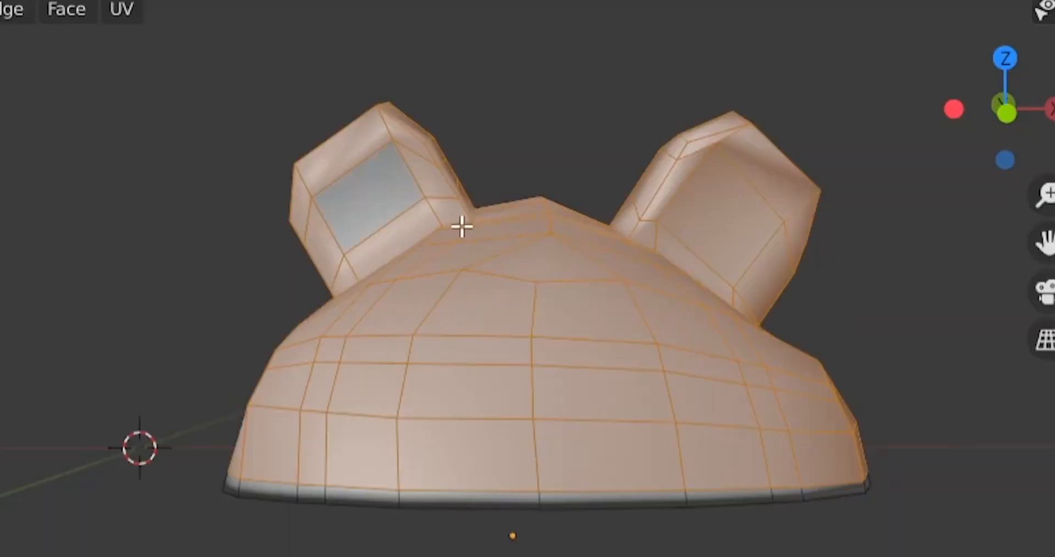
{"action": "left_click", "coordinate": [718, 232], "text": "shift"}
{"action": "mouse_move", "coordinate": [719, 232]}
{"action": "middle_mouse_down"}
{"action": "mouse_move", "coordinate": [810, 233]}
{"action": "mouse_move", "coordinate": [99, 242]}
{"action": "mouse_move", "coordinate": [797, 236]}
{"action": "mouse_move", "coordinate": [730, 233]}
{"action": "middle_mouse_up"}
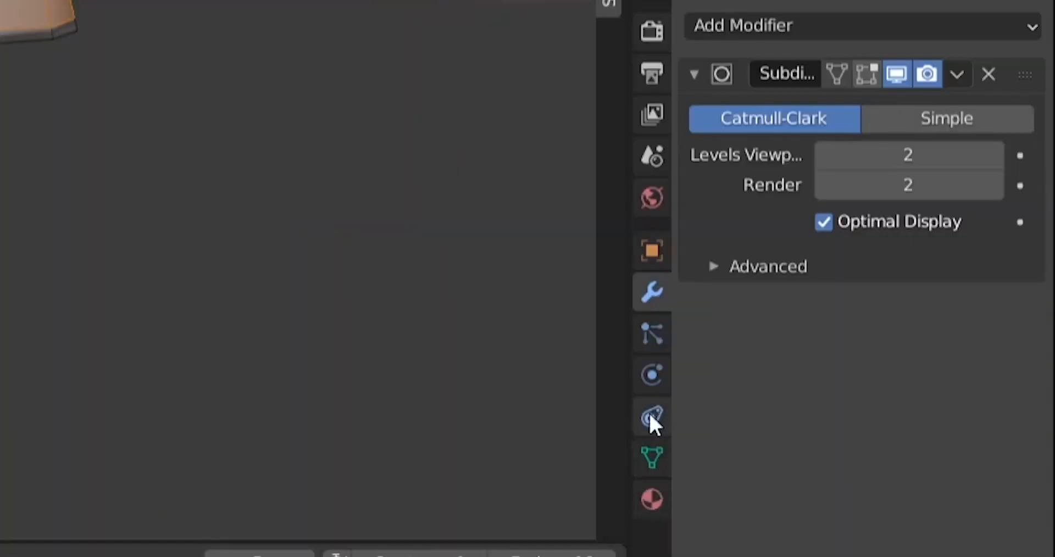
Add a new vertex group to the slipper top's mesh
{"action": "left_click", "coordinate": [878, 426]}
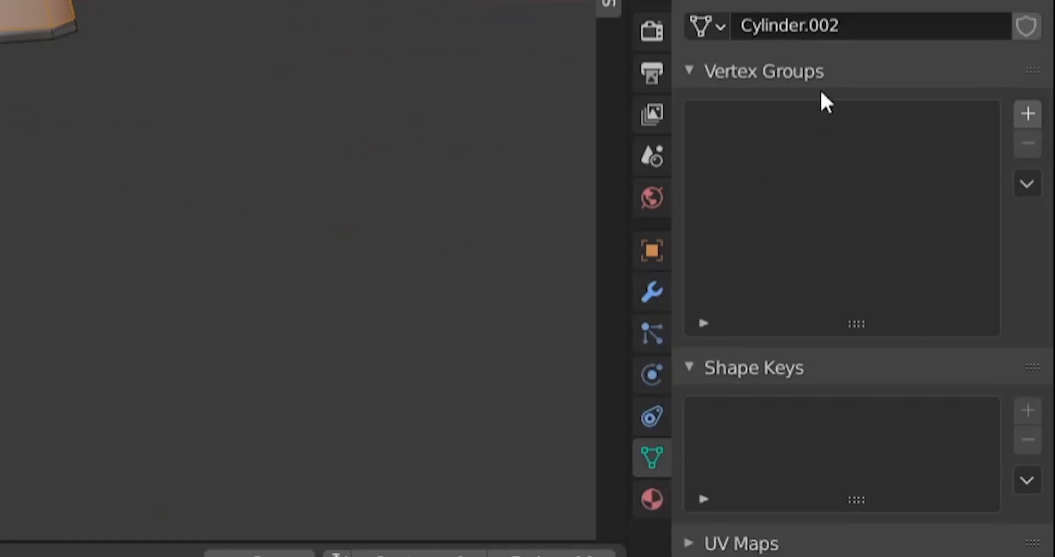
{"action": "left_click", "coordinate": [1027, 113]}
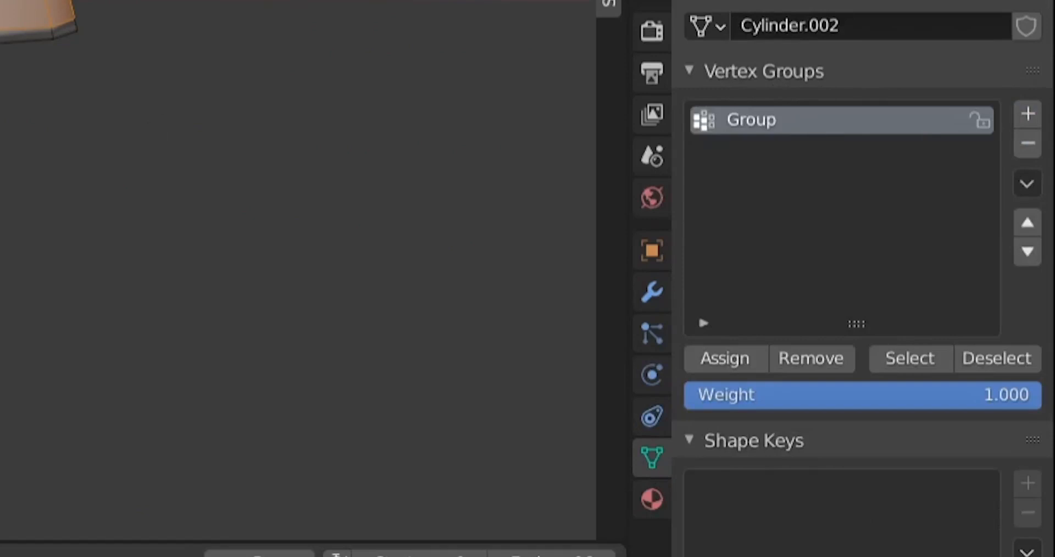
Assign the selected outer faces to the vertex group and check the assignment by clearing and reselecting them from the group
{"action": "middle_click_drag", "start_coordinate": [0, 242], "coordinate": [443, 388]}
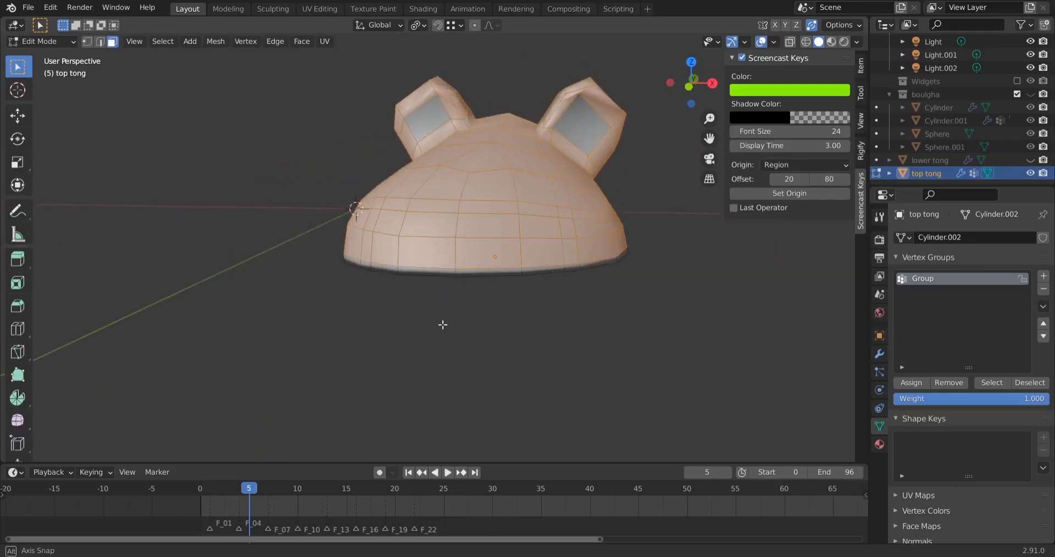
{"action": "left_click", "coordinate": [912, 383]}
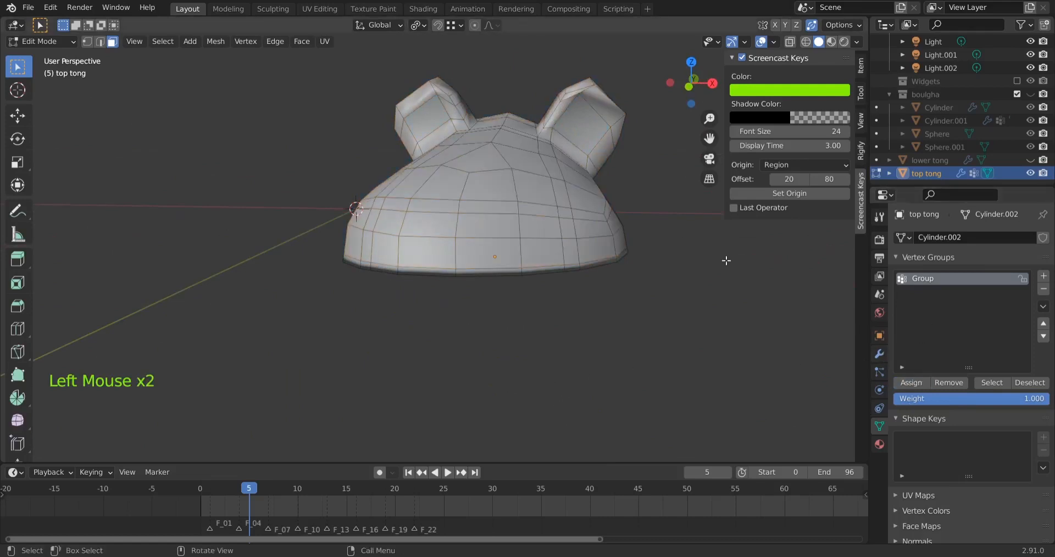
{"action": "left_click", "coordinate": [991, 382]}
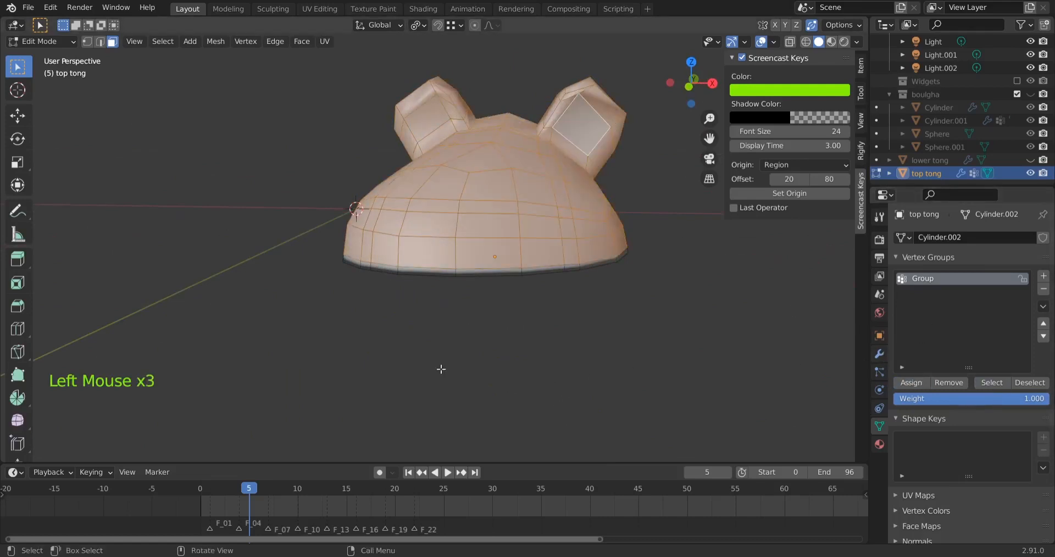
{"action": "middle_click_drag", "start_coordinate": [441, 370], "coordinate": [407, 355]}
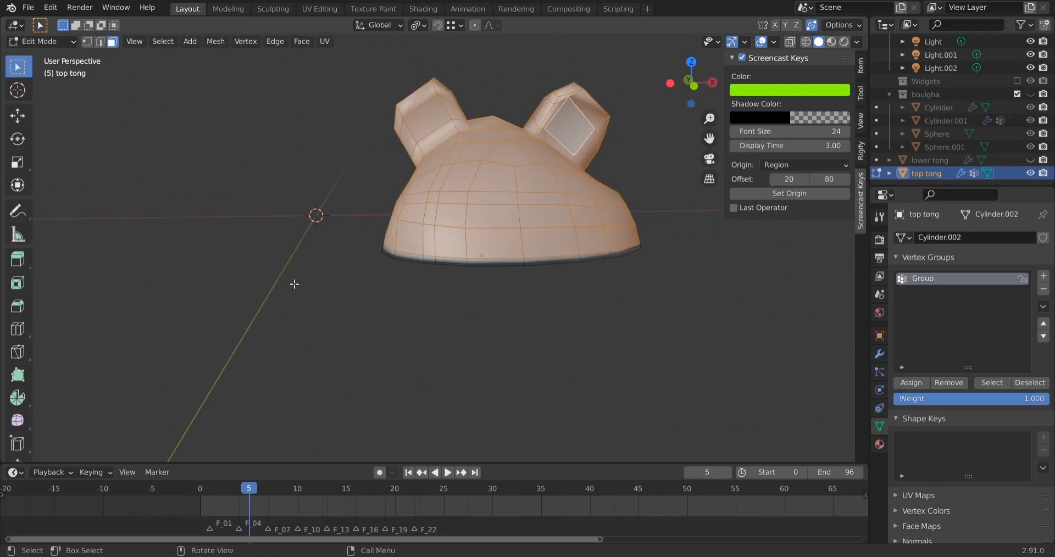
{"action": "left_click", "coordinate": [422, 312]}
{"action": "left_click", "coordinate": [991, 383]}
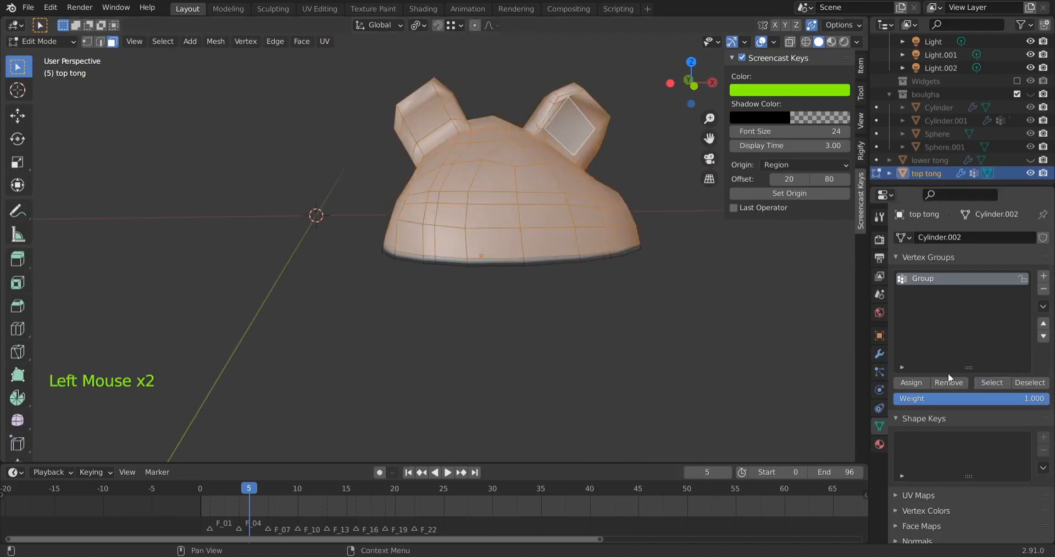
{"action": "left_click", "coordinate": [661, 318]}
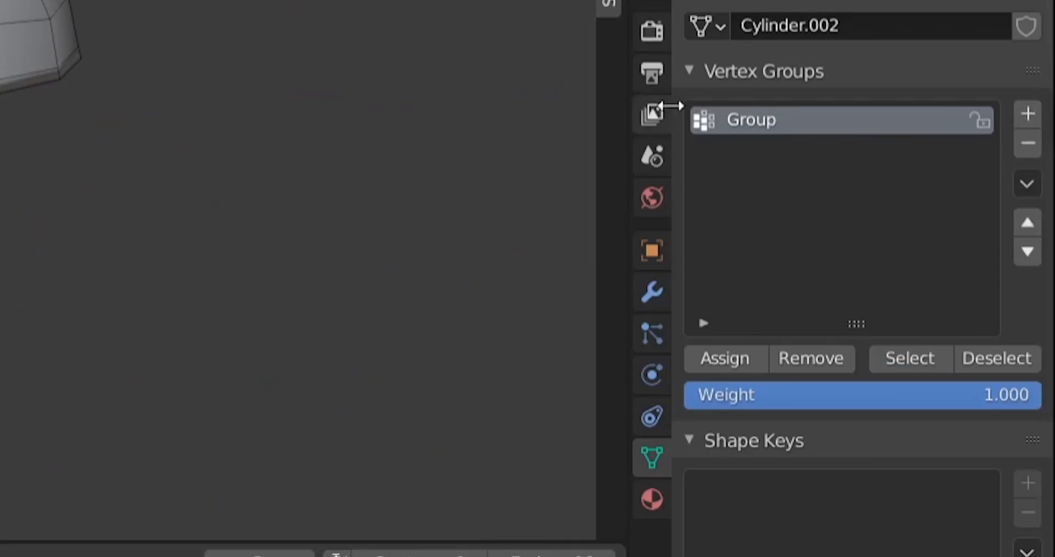
Rename the vertex group as hair and add a second vertex group named ear hair
{"action": "double_click", "coordinate": [764, 120]}
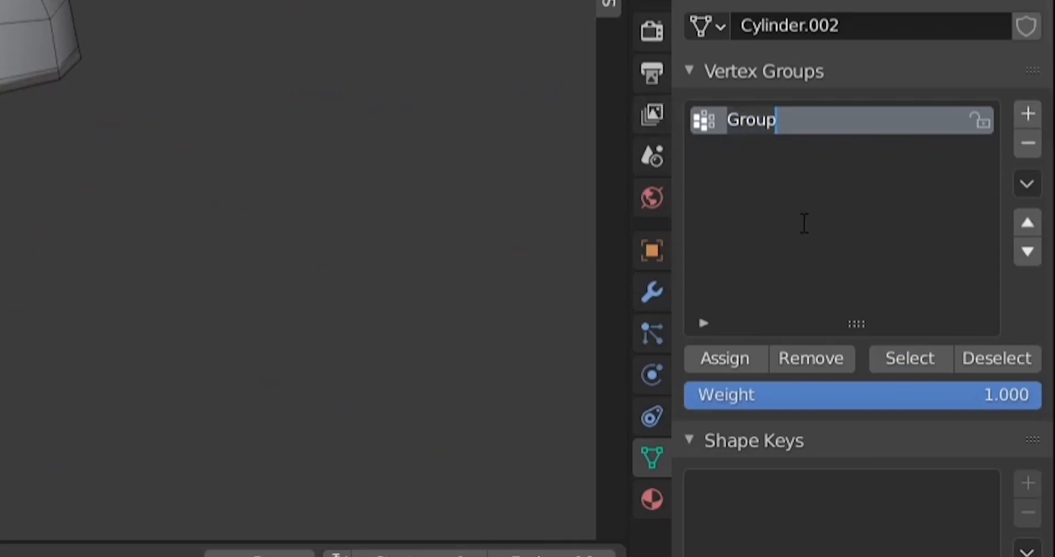
{"action": "type", "text": "hair"}
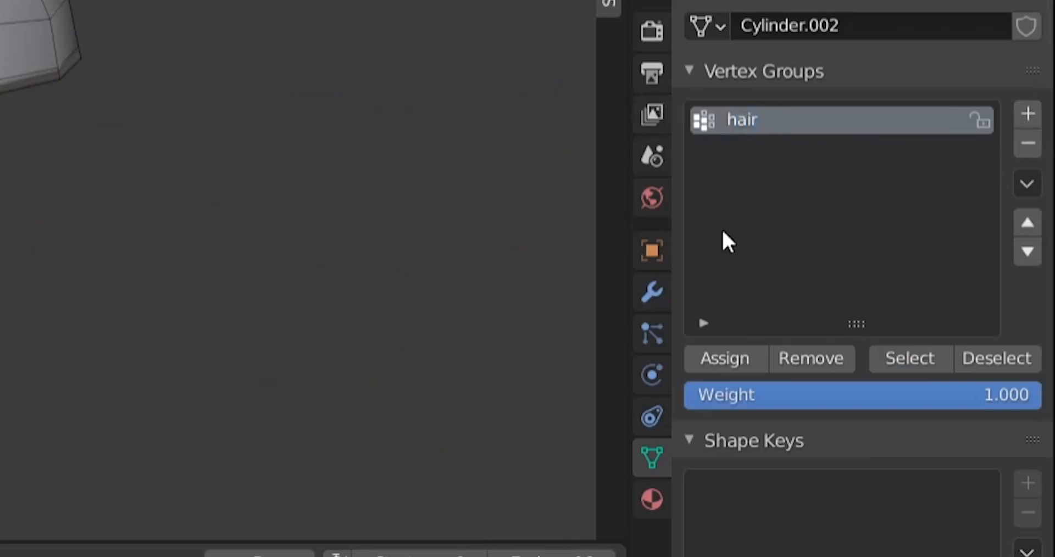
{"action": "left_click", "coordinate": [1027, 113]}
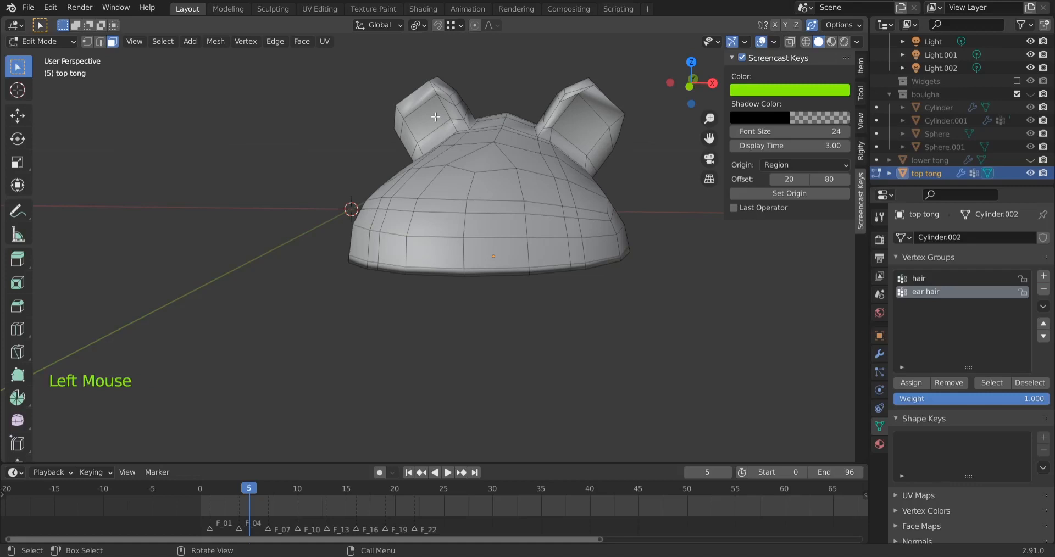
Assign the inner face of both ears to the ear hair group and check it by reselecting the group's faces
{"action": "left_click", "coordinate": [437, 117]}
{"action": "left_click", "coordinate": [580, 128], "text": "shift"}
{"action": "middle_click_drag", "start_coordinate": [546, 337], "coordinate": [616, 324]}
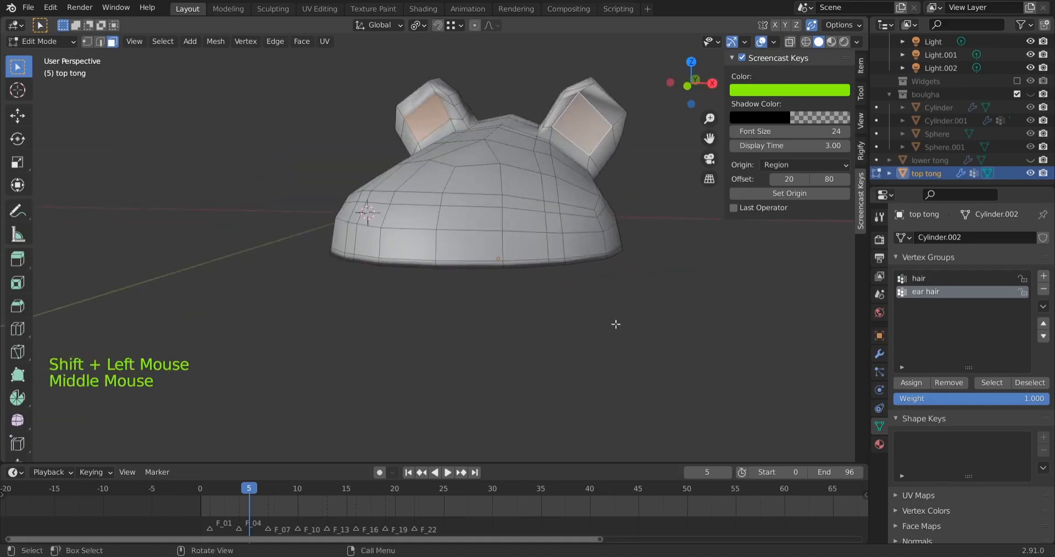
{"action": "left_click", "coordinate": [919, 384]}
{"action": "left_click", "coordinate": [582, 319]}
{"action": "left_click", "coordinate": [996, 383]}
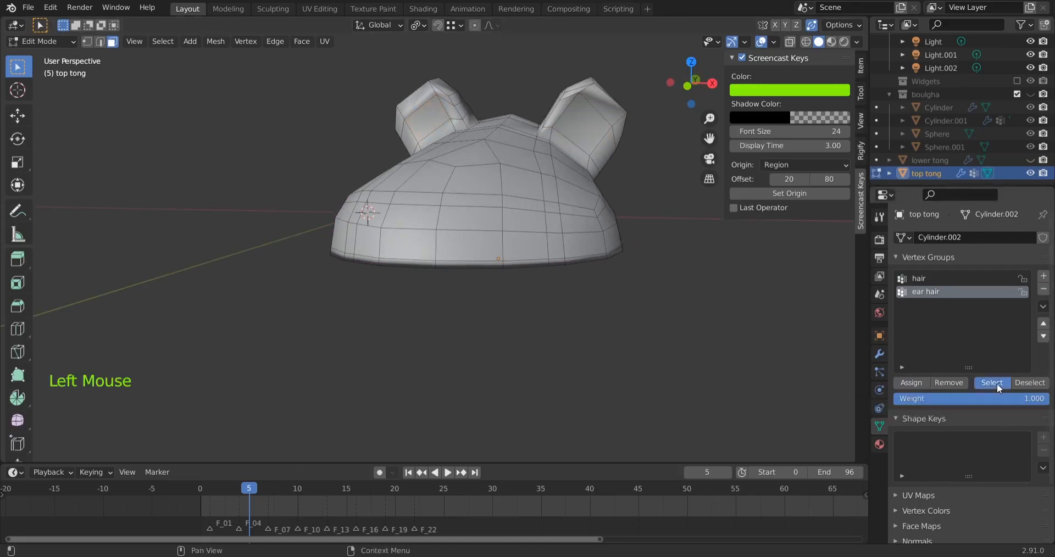
{"action": "left_click", "coordinate": [437, 342]}
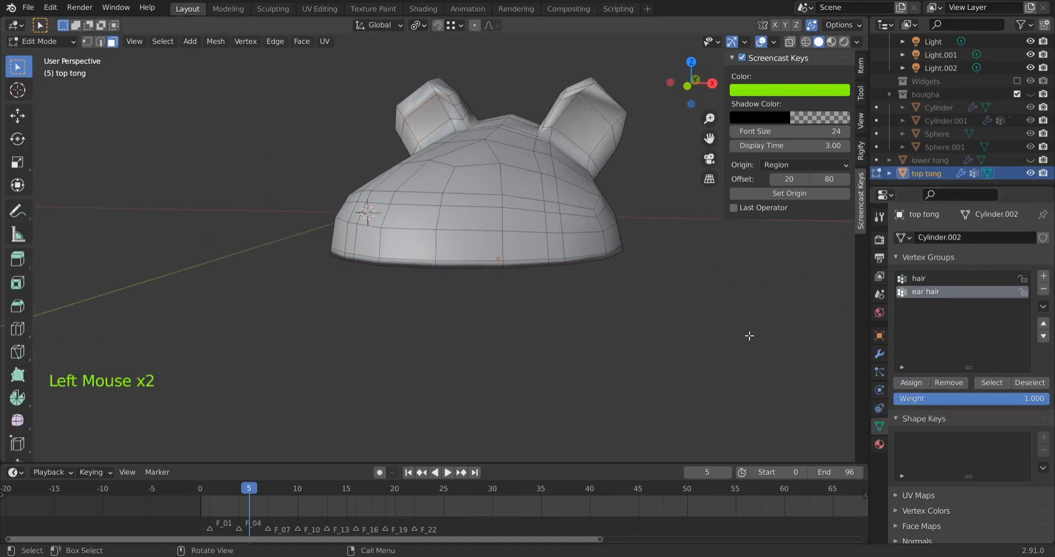
Select the hair group's faces and examine its coverage around the inner ears and the lower rim
{"action": "left_click", "coordinate": [935, 278]}
{"action": "left_click", "coordinate": [997, 382]}
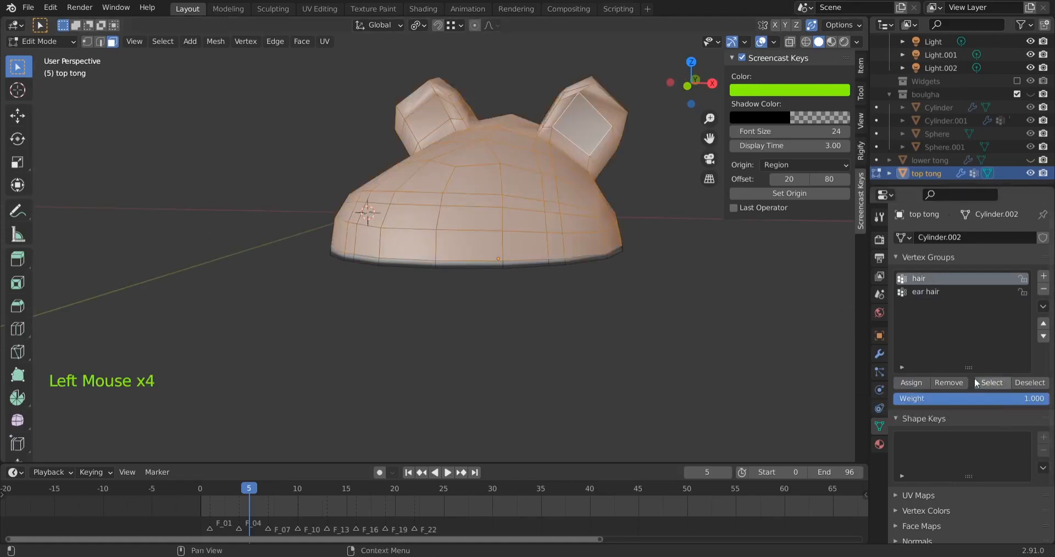
{"action": "left_click", "coordinate": [662, 187]}
{"action": "left_click", "coordinate": [426, 121]}
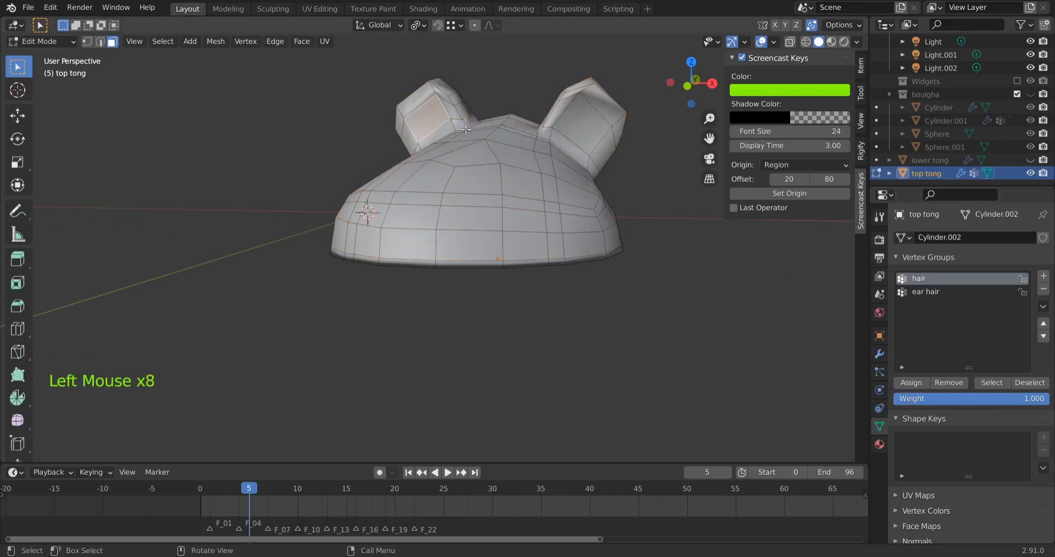
{"action": "left_click", "coordinate": [575, 127], "text": "shift"}
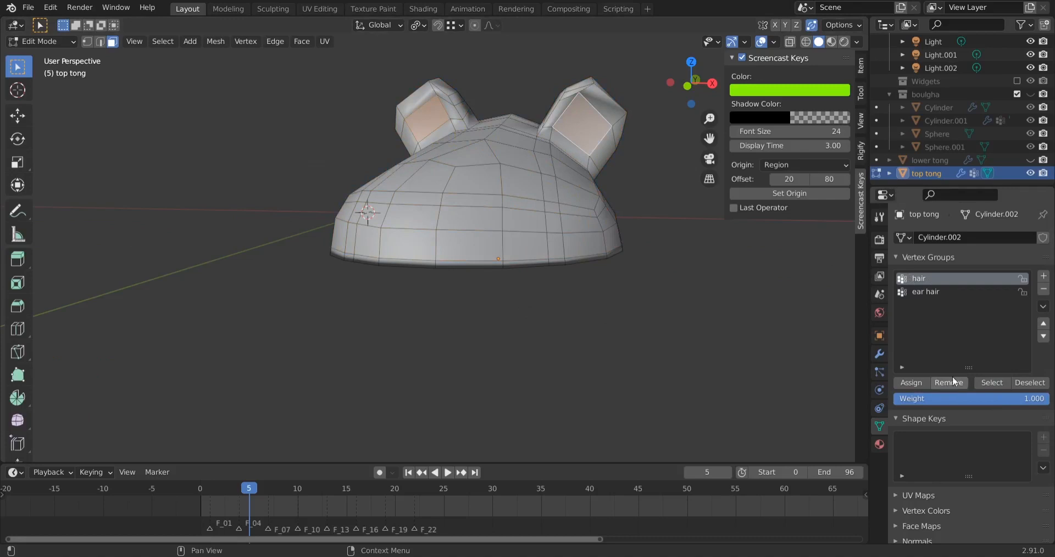
{"action": "left_click", "coordinate": [664, 361]}
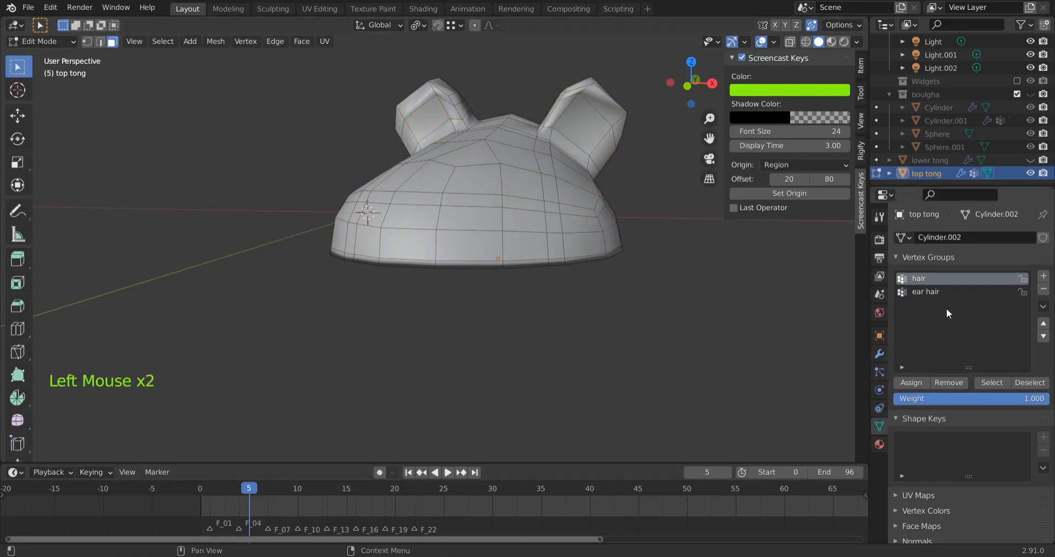
{"action": "left_click", "coordinate": [997, 384]}
{"action": "middle_click_drag", "start_coordinate": [427, 337], "coordinate": [389, 329]}
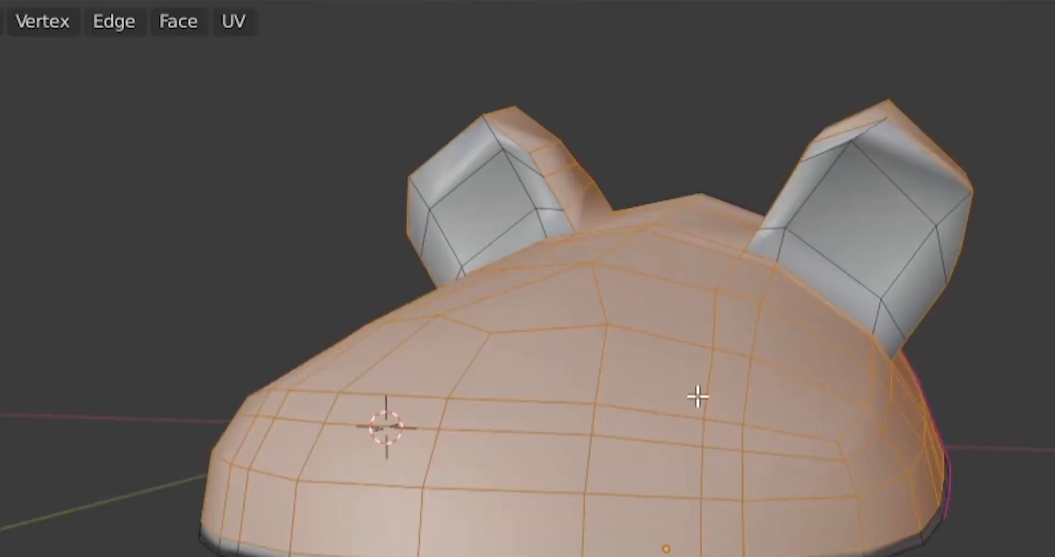
{"action": "middle_click_drag", "start_coordinate": [698, 396], "coordinate": [659, 387]}
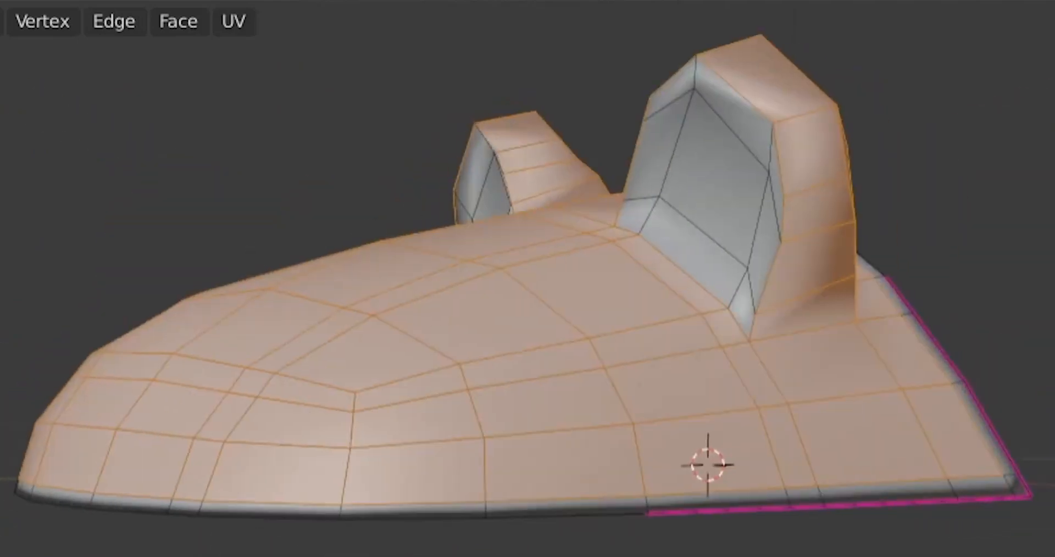
{"action": "middle_click_drag", "start_coordinate": [274, 352], "coordinate": [407, 379]}
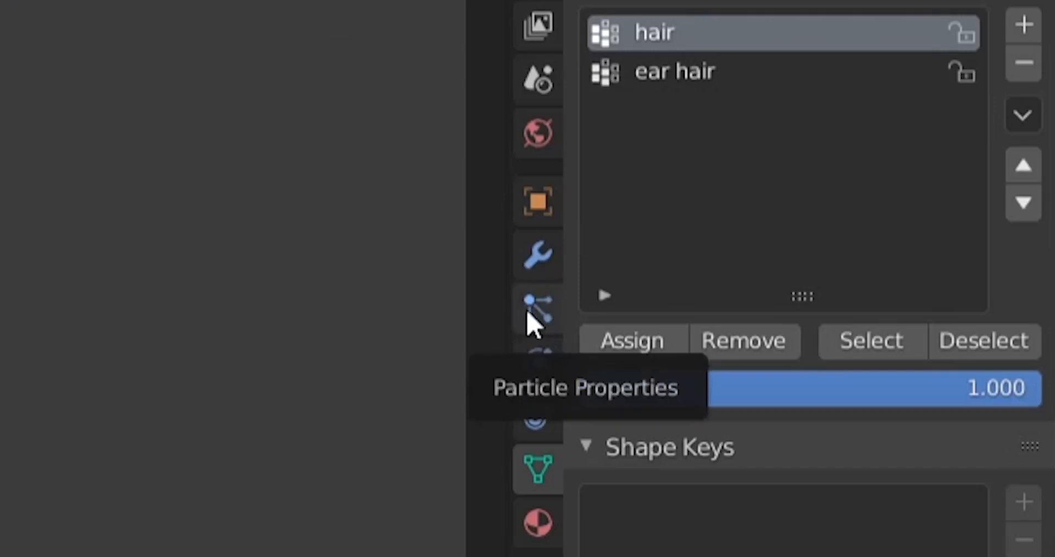
Return to Object Mode, add a particle system to the slipper top and set its type to Hair
{"action": "left_click", "coordinate": [532, 316]}
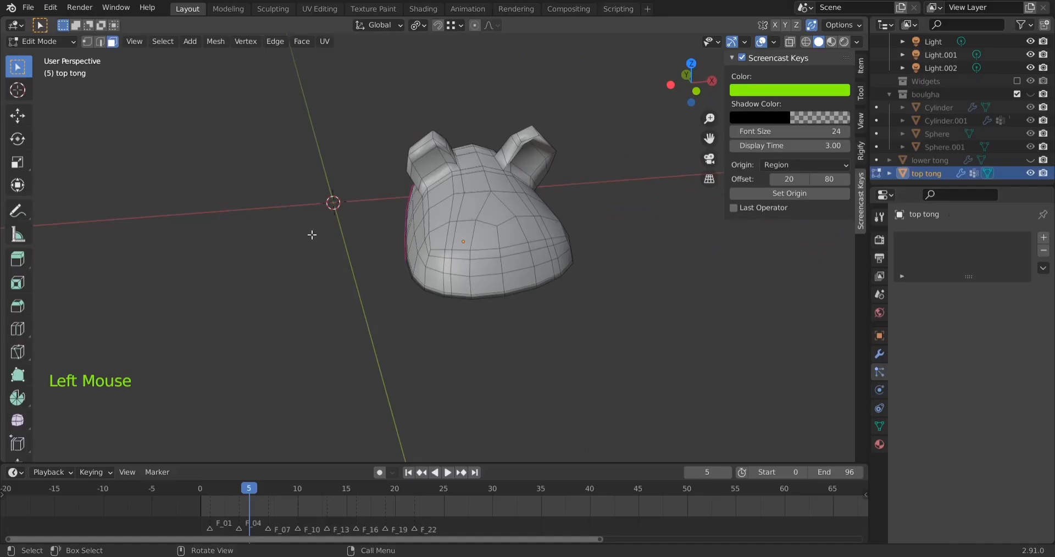
{"action": "key", "text": "Tab"}
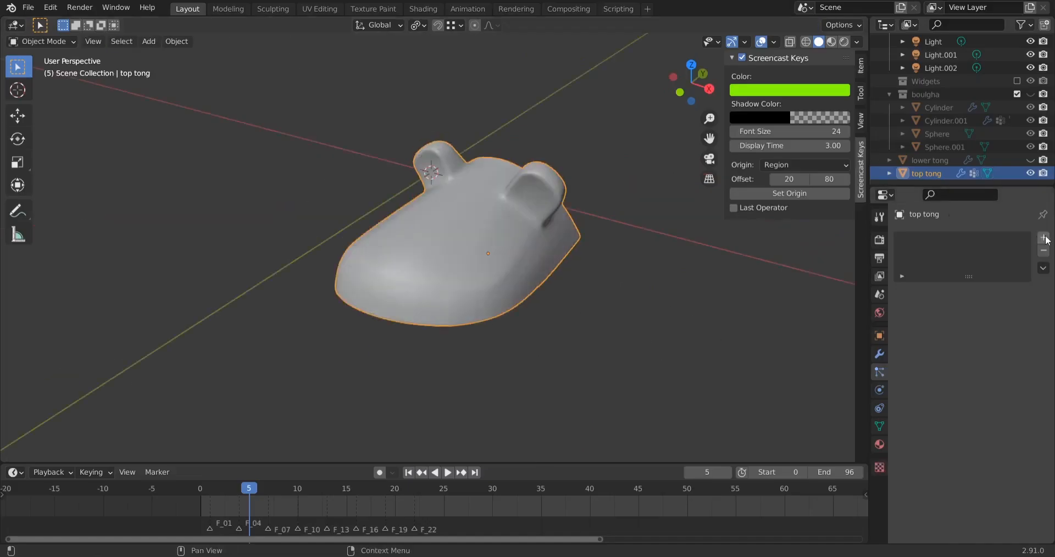
{"action": "left_click", "coordinate": [1043, 238]}
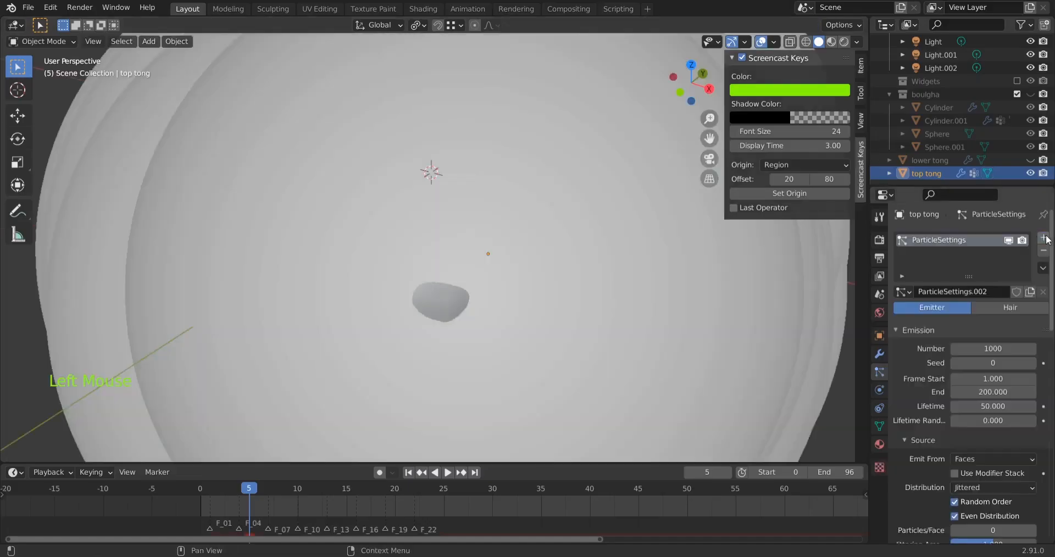
{"action": "scroll", "coordinate": [486, 318], "scroll_direction": "down", "scroll_amount": 7}
{"action": "middle_click_drag", "start_coordinate": [494, 346], "coordinate": [504, 367]}
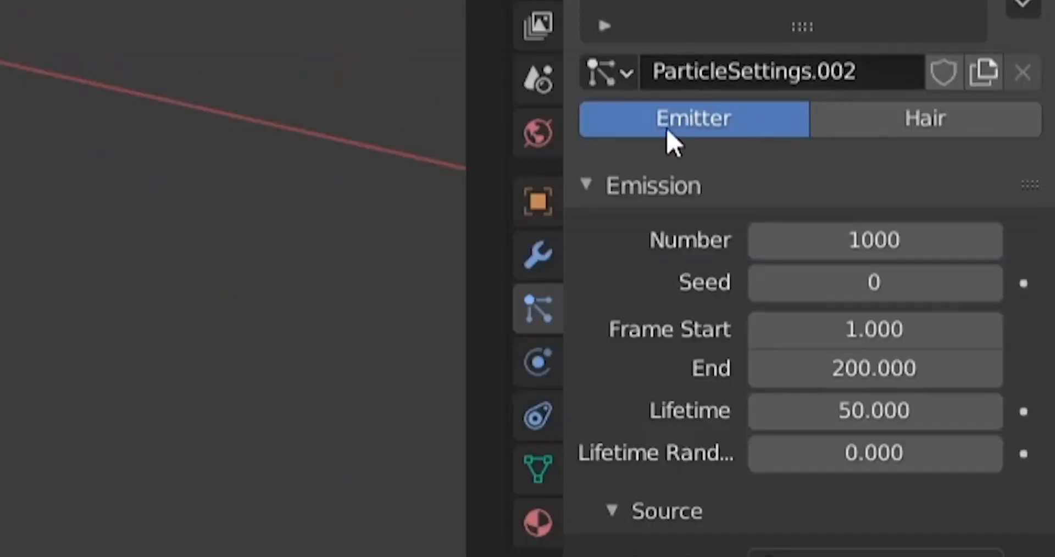
{"action": "left_click", "coordinate": [957, 130]}
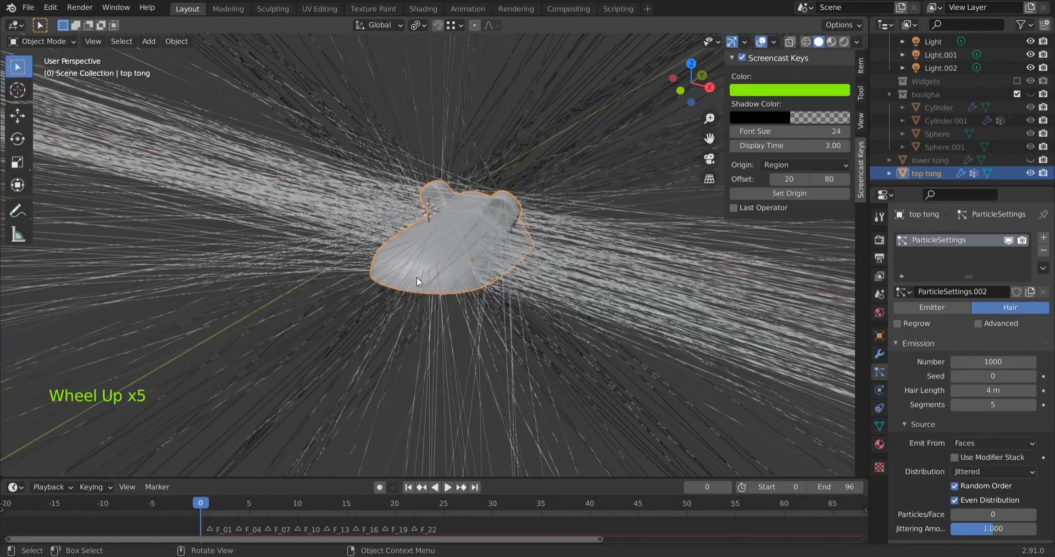
{"action": "middle_click_drag", "start_coordinate": [421, 280], "coordinate": [704, 255]}
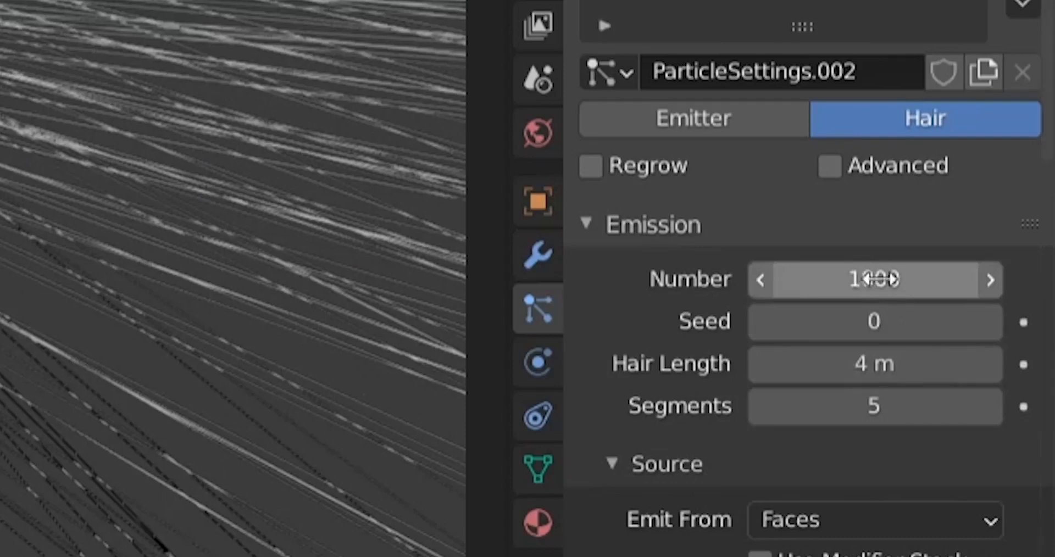
Try a higher hair emission number and restore it to 1000
{"action": "left_click_drag", "start_coordinate": [852, 278], "coordinate": [885, 278]}
{"action": "left_click", "coordinate": [861, 279]}
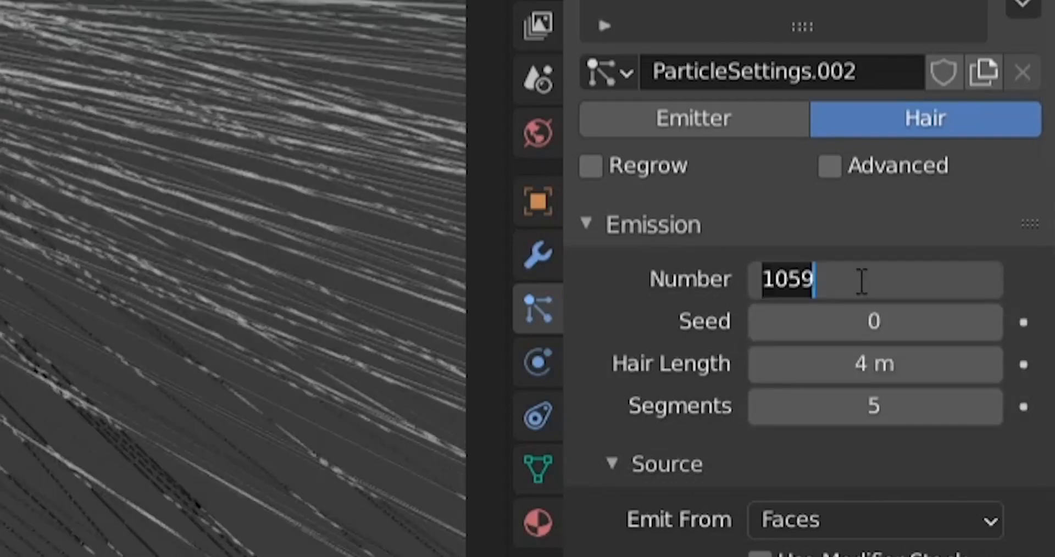
{"action": "type", "text": "1000"}
{"action": "key", "text": "Return"}
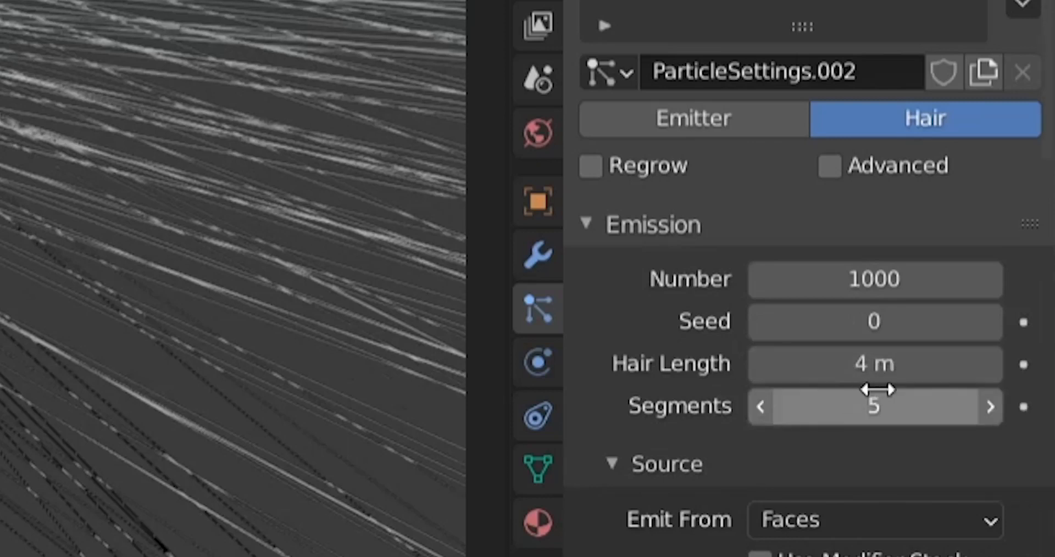
Try shorter hair lengths of 0.2 m and 0.02 m on the slipper top's particle system
{"action": "middle_click_drag", "start_coordinate": [165, 274], "coordinate": [71, 280]}
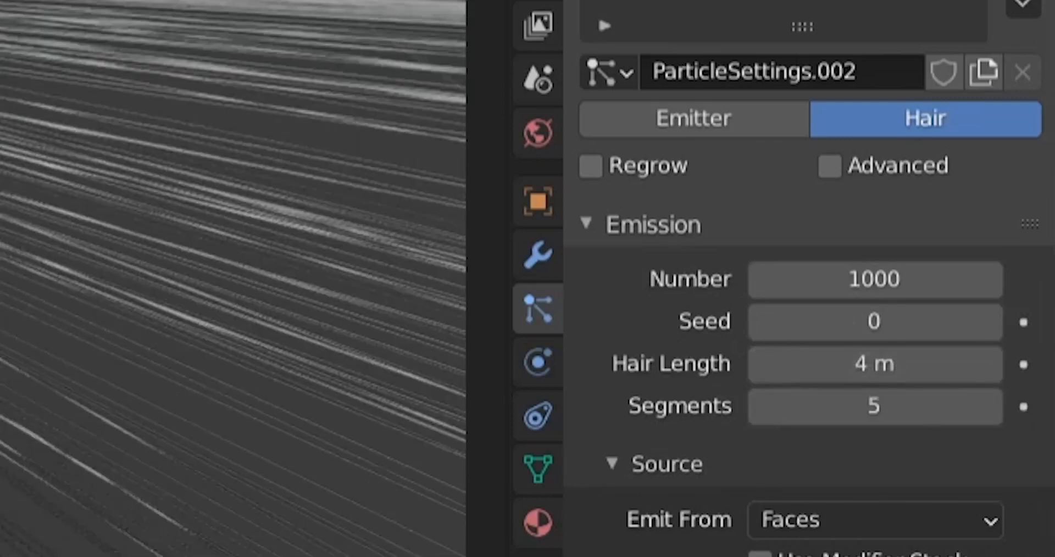
{"action": "left_click", "coordinate": [877, 376]}
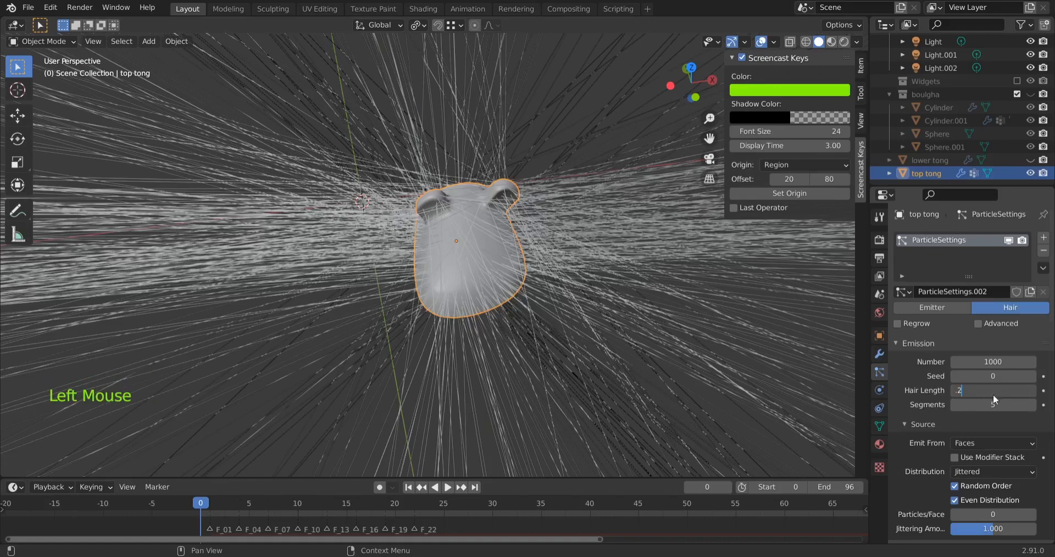
{"action": "key", "text": "Return"}
{"action": "left_click", "coordinate": [992, 391]}
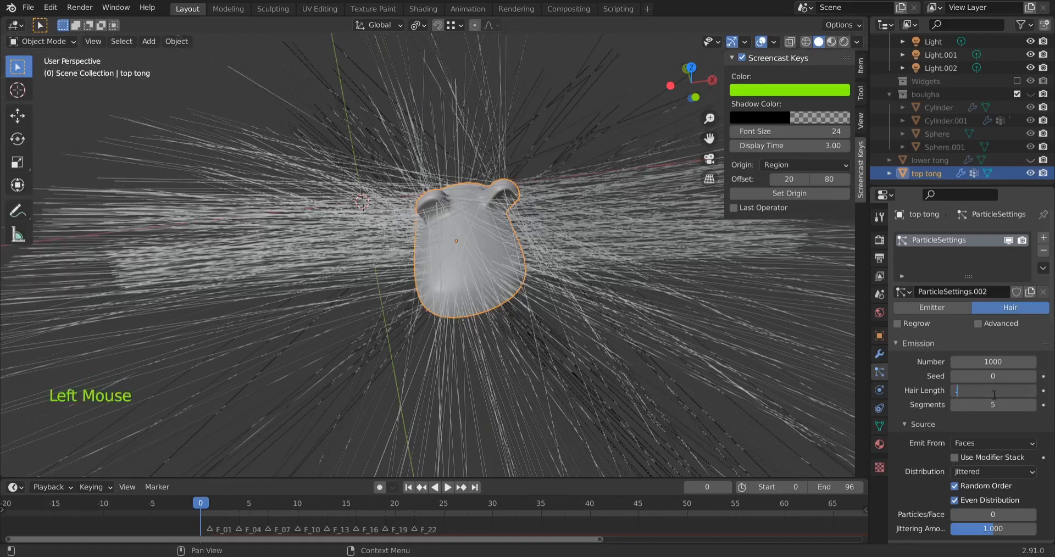
{"action": "type", "text": ".0"}
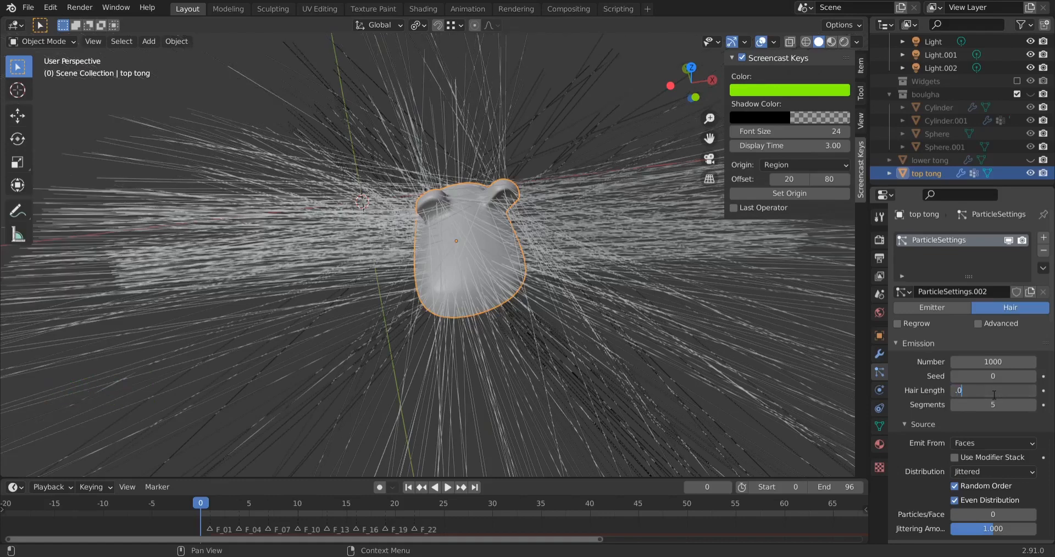
{"action": "type", "text": "2"}
{"action": "key", "text": "Return"}
Set the particle system's hair length to 0.002 m
{"action": "left_click", "coordinate": [992, 391]}
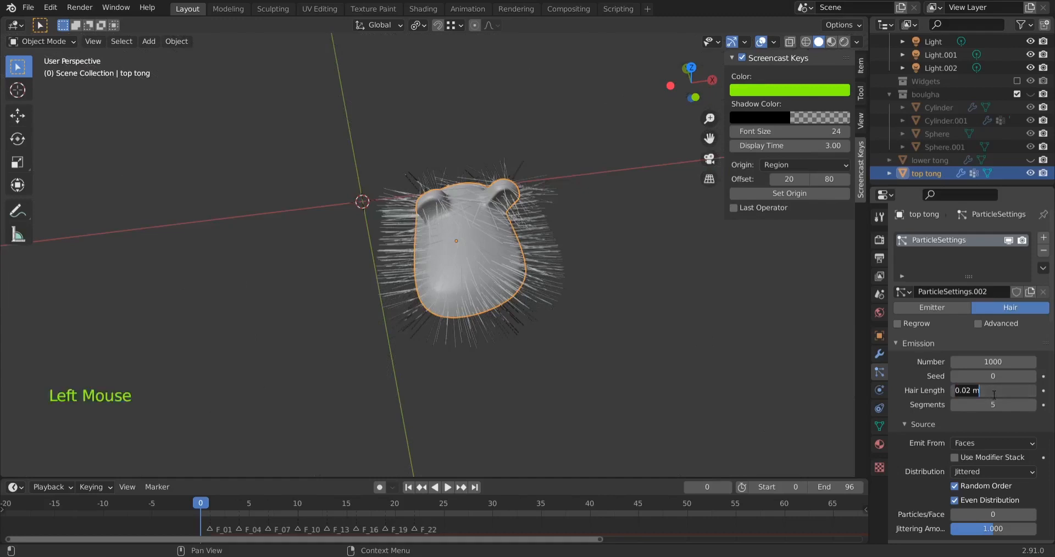
{"action": "type", "text": ".002"}
{"action": "key", "text": "Return"}
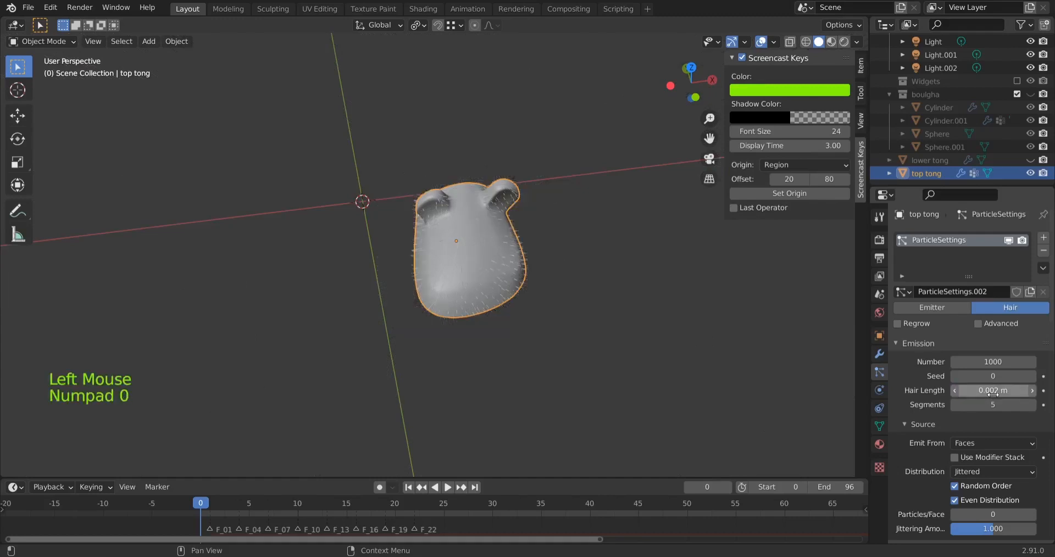
Examine the length and direction of the short hairs along the slipper top's sides and lower edge
{"action": "scroll", "coordinate": [483, 320], "scroll_direction": "up", "scroll_amount": 4}
{"action": "middle_click_drag", "start_coordinate": [482, 315], "coordinate": [489, 243]}
{"action": "middle_click_drag", "start_coordinate": [862, 188], "coordinate": [906, 156]}
{"action": "scroll", "coordinate": [722, 129], "scroll_direction": "up", "scroll_amount": 2}
{"action": "middle_click_drag", "start_coordinate": [722, 139], "coordinate": [738, 102]}
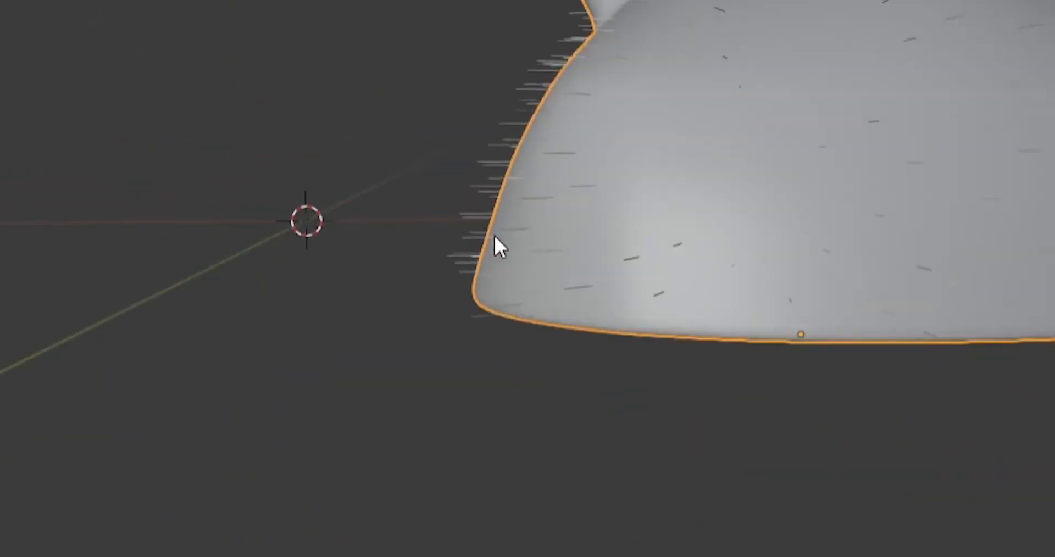
{"action": "middle_click_drag", "start_coordinate": [317, 233], "coordinate": [686, 202]}
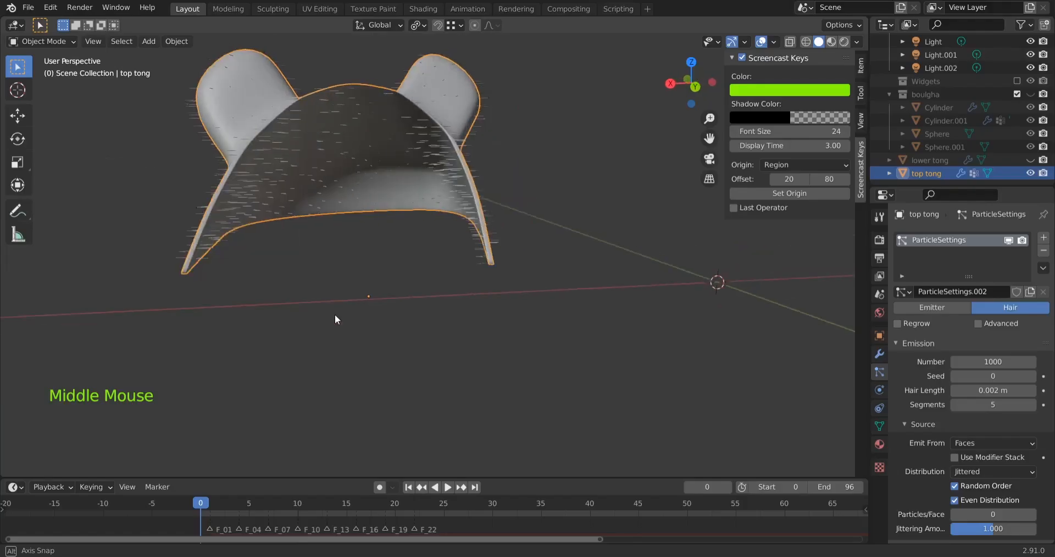
{"action": "middle_click_drag", "start_coordinate": [335, 314], "coordinate": [588, 357]}
{"action": "scroll", "coordinate": [569, 279], "scroll_direction": "down", "scroll_amount": 3}
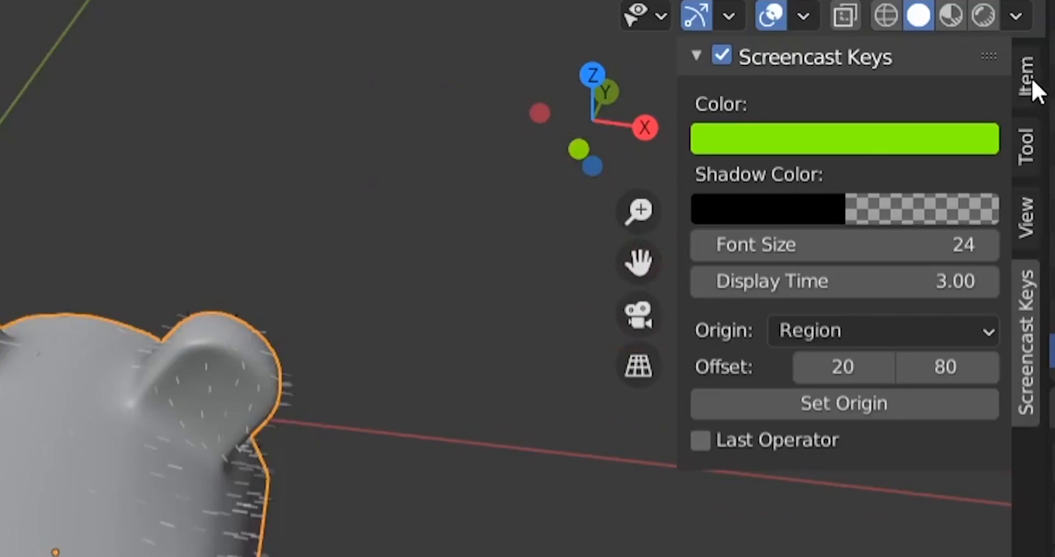
Check the slipper top's scale values and apply its scale
{"action": "left_click", "coordinate": [861, 65]}
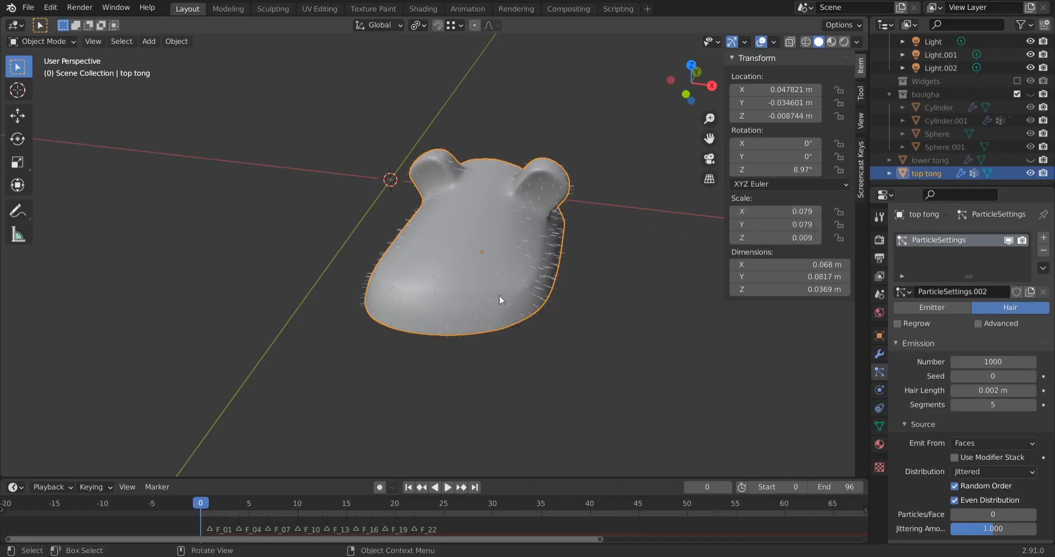
{"action": "scroll", "coordinate": [499, 299], "scroll_direction": "down", "scroll_amount": 5}
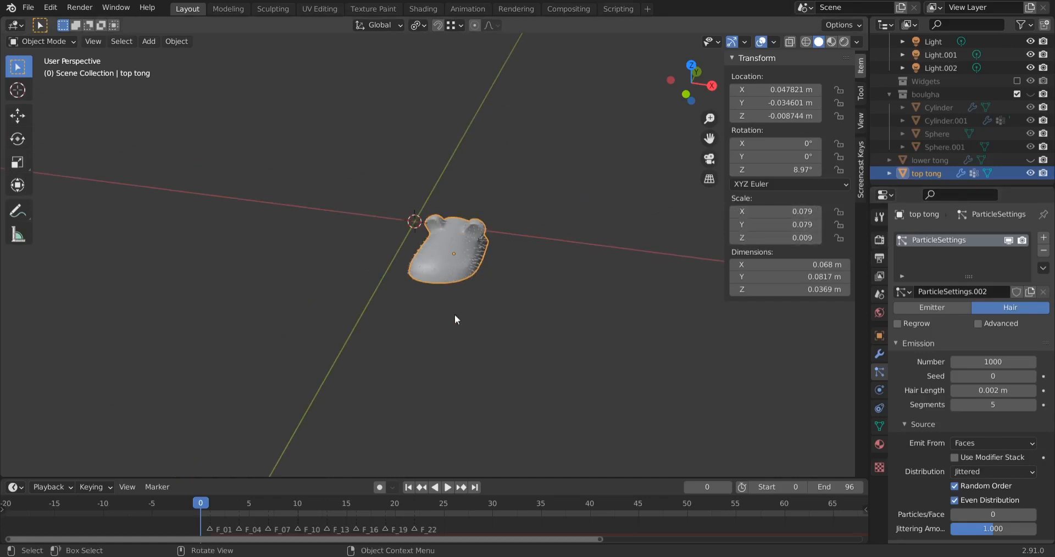
{"action": "scroll", "coordinate": [455, 320], "scroll_direction": "up", "scroll_amount": 4}
{"action": "mouse_move", "coordinate": [529, 334]}
{"action": "middle_mouse_down"}
{"action": "mouse_move", "coordinate": [457, 321]}
{"action": "mouse_move", "coordinate": [530, 331]}
{"action": "mouse_move", "coordinate": [526, 345]}
{"action": "middle_mouse_up"}
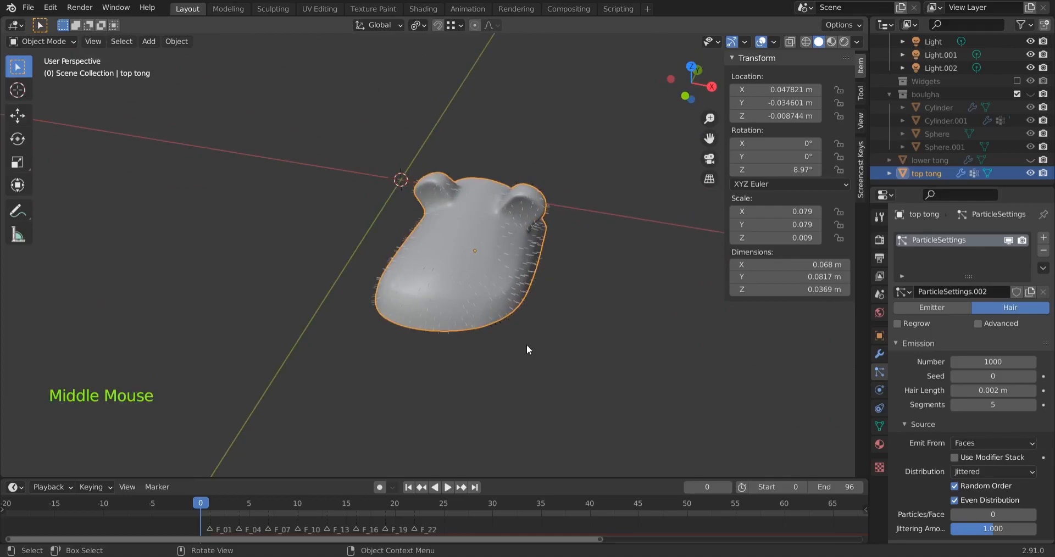
{"action": "key", "text": "ctrl+a"}
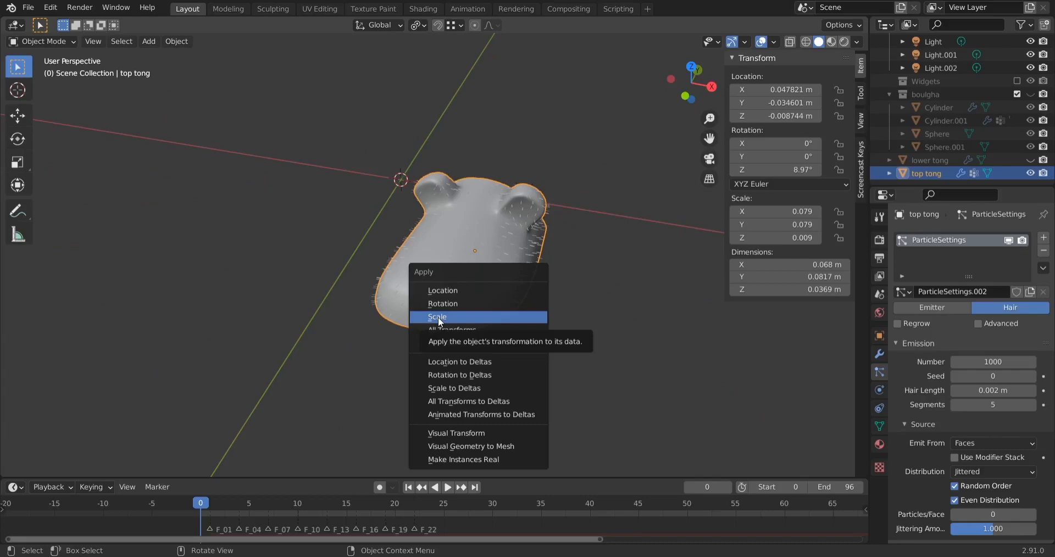
{"action": "left_click", "coordinate": [363, 302]}
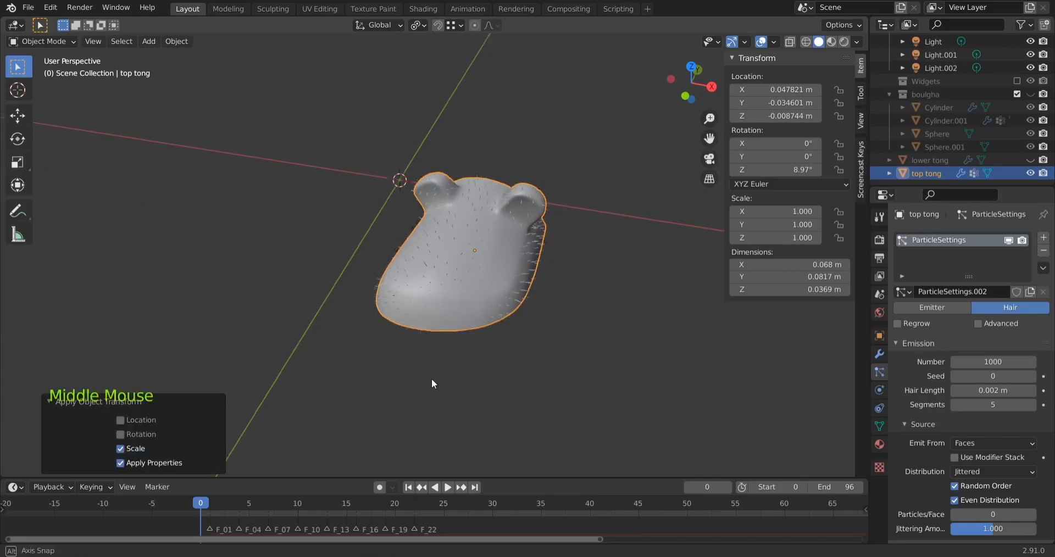
{"action": "middle_click_drag", "start_coordinate": [431, 379], "coordinate": [477, 354]}
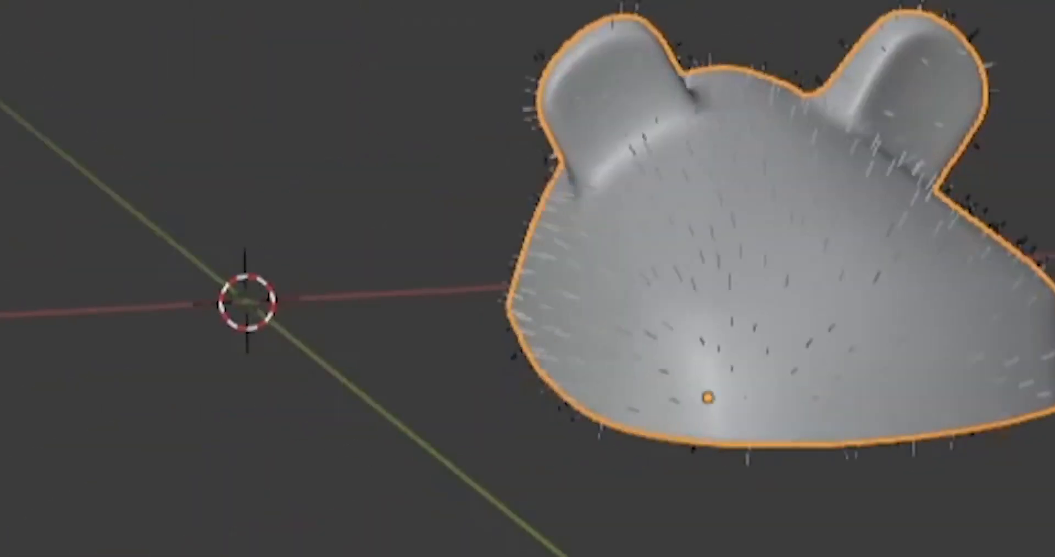
{"action": "middle_click_drag", "start_coordinate": [477, 355], "coordinate": [341, 346]}
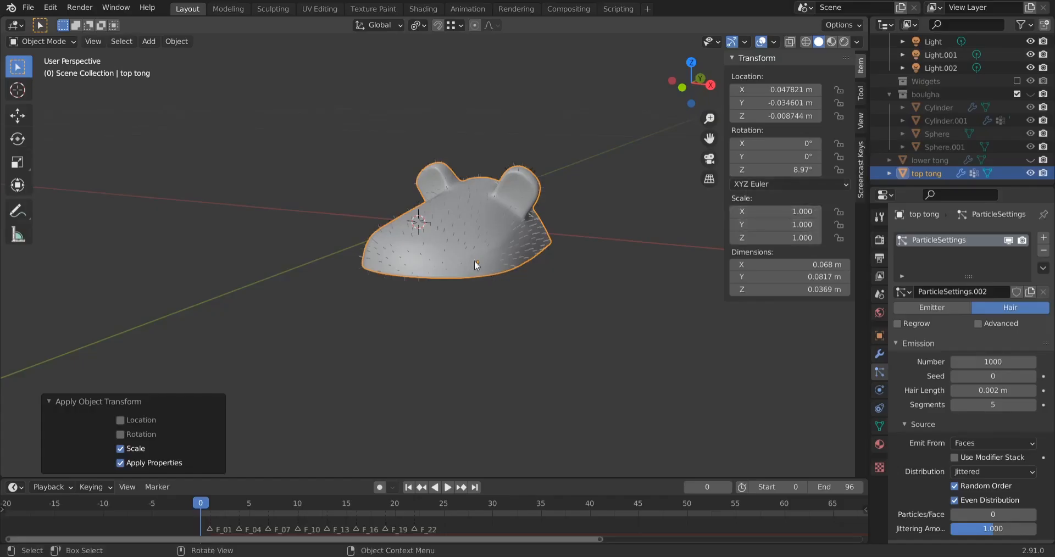
{"action": "middle_click_drag", "start_coordinate": [473, 260], "coordinate": [569, 339]}
{"action": "key", "text": "ctrl+a"}
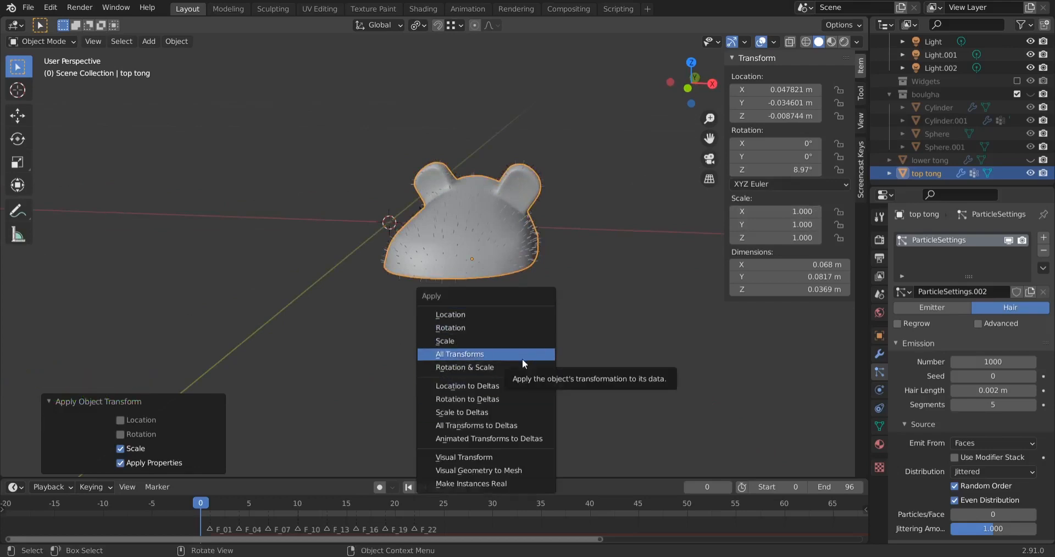
{"action": "left_click", "coordinate": [476, 341]}
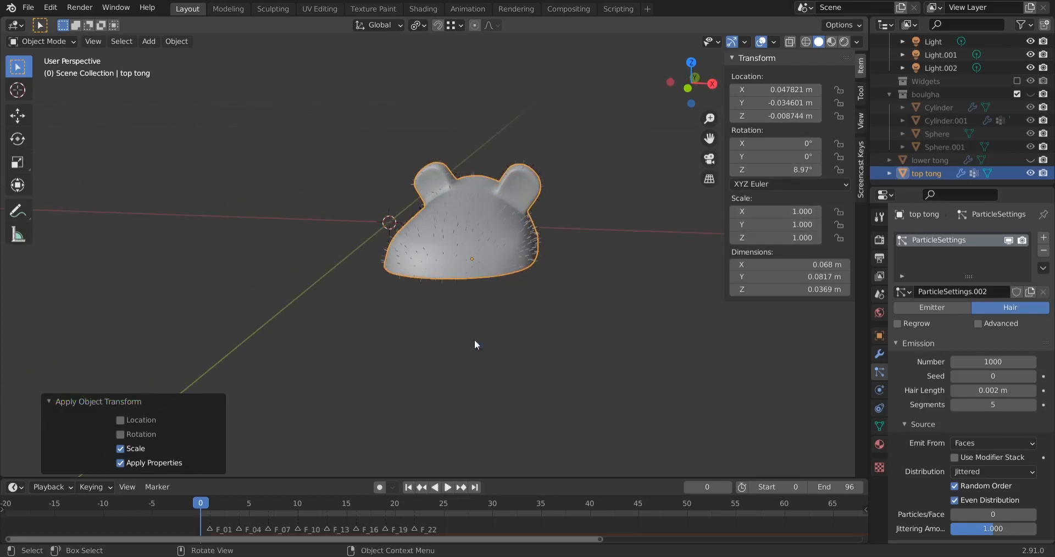
Deselect the slipper top and, with the sidebar hidden, examine the hairs on its outer and inner surfaces
{"action": "mouse_move", "coordinate": [544, 337]}
{"action": "middle_mouse_down"}
{"action": "mouse_move", "coordinate": [611, 331]}
{"action": "mouse_move", "coordinate": [553, 332]}
{"action": "middle_mouse_up"}
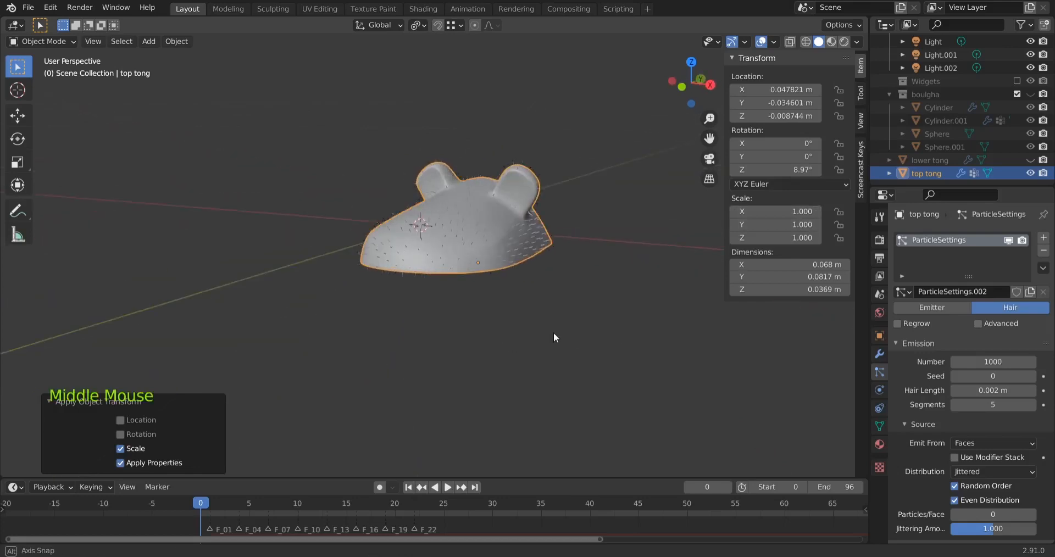
{"action": "scroll", "coordinate": [505, 293], "scroll_direction": "up", "scroll_amount": 3}
{"action": "middle_click_drag", "start_coordinate": [504, 294], "coordinate": [593, 320]}
{"action": "scroll", "coordinate": [606, 325], "scroll_direction": "down", "scroll_amount": 2}
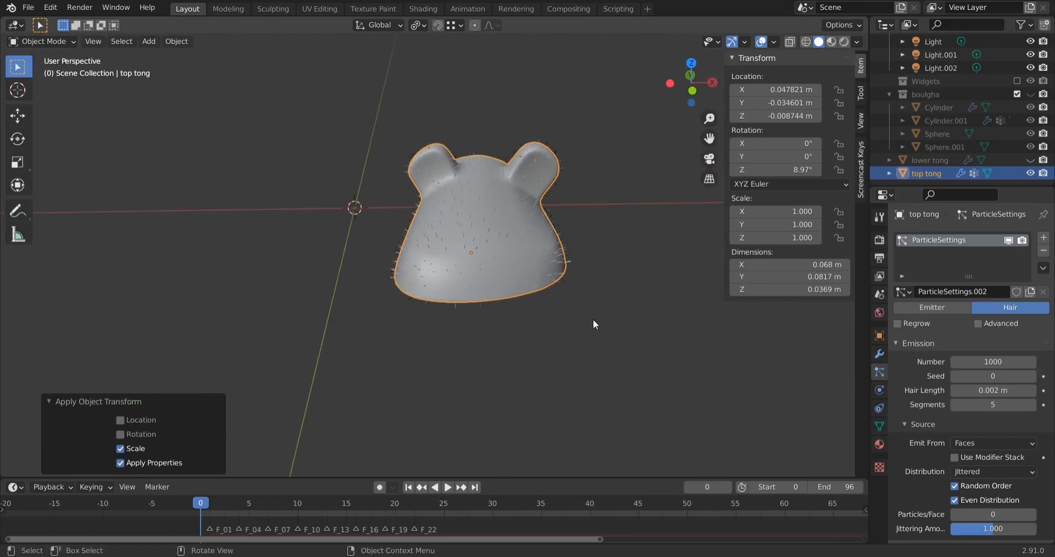
{"action": "middle_click_drag", "start_coordinate": [566, 350], "coordinate": [532, 350]}
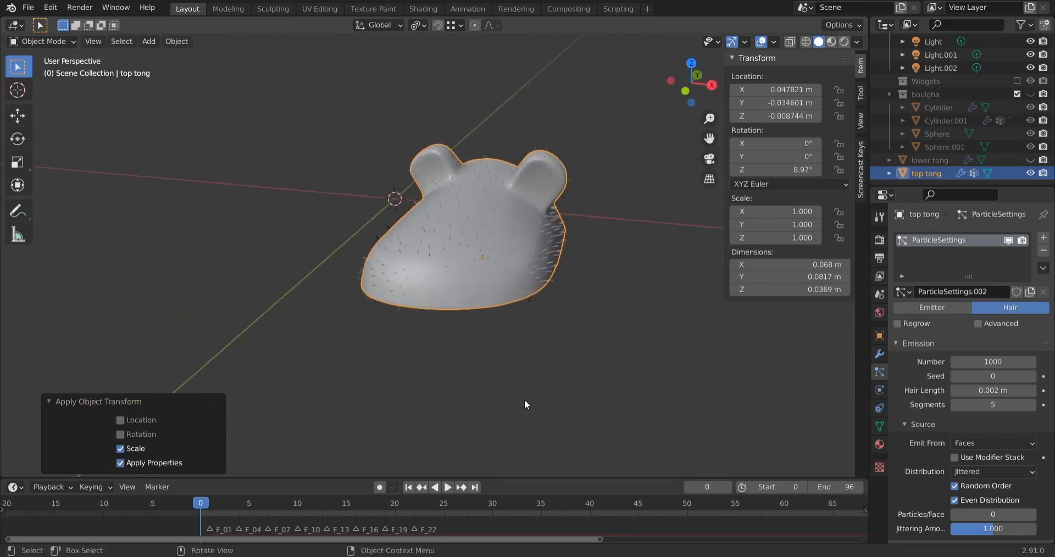
{"action": "left_click", "coordinate": [572, 335]}
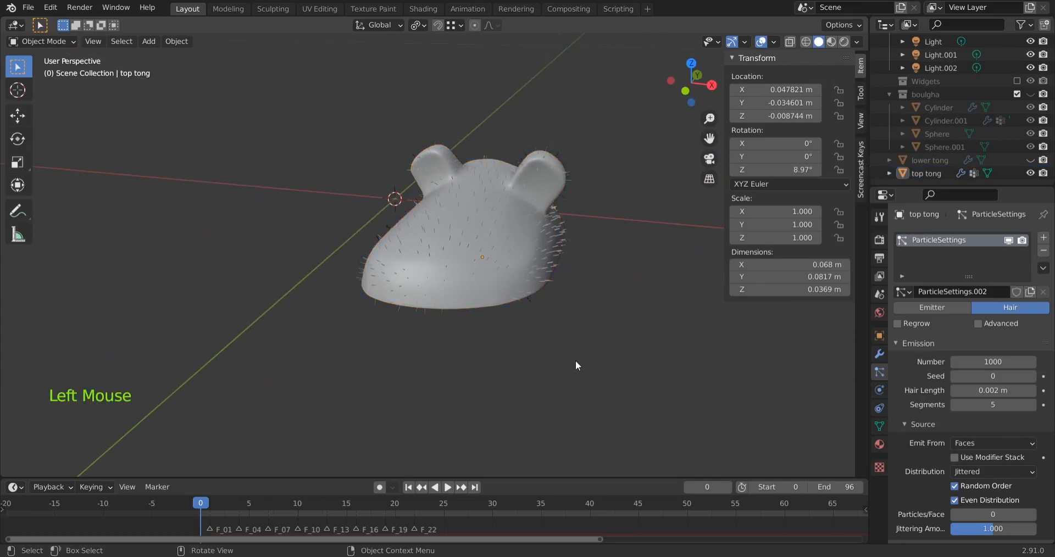
{"action": "scroll", "coordinate": [575, 360], "scroll_direction": "up", "scroll_amount": 2}
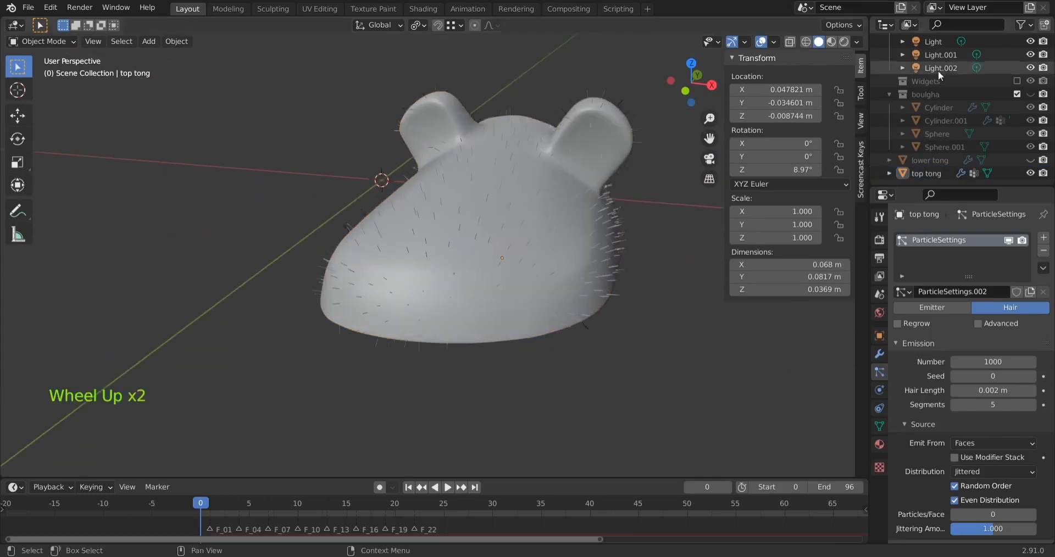
{"action": "left_click", "coordinate": [860, 70]}
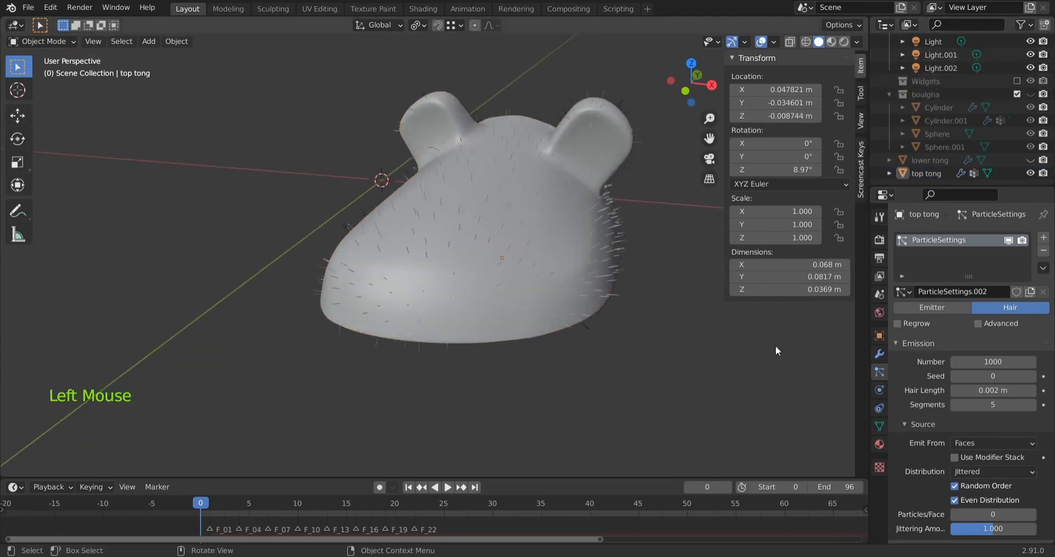
{"action": "key", "text": "n"}
{"action": "middle_click_drag", "start_coordinate": [604, 376], "coordinate": [435, 137]}
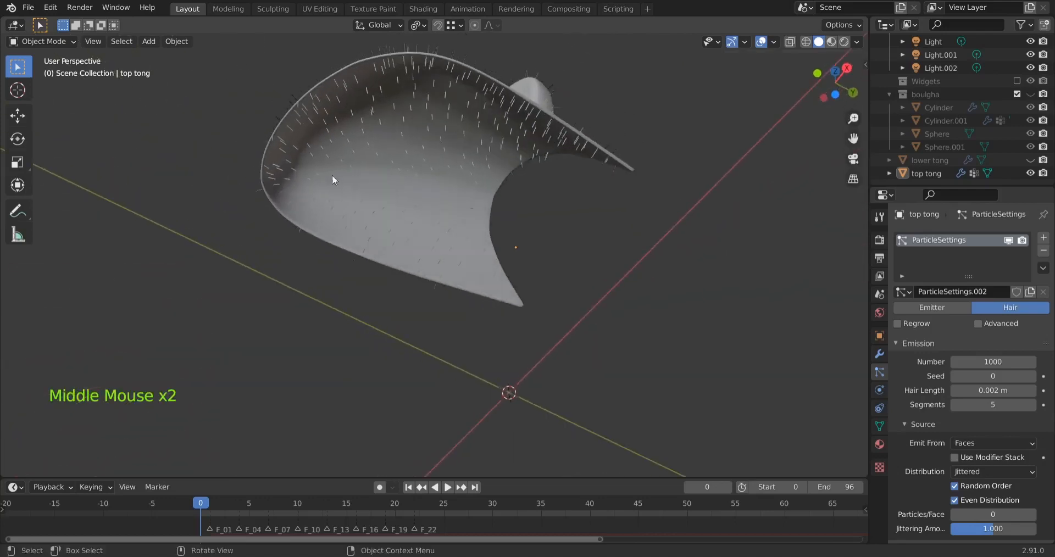
{"action": "middle_click_drag", "start_coordinate": [673, 241], "coordinate": [721, 305]}
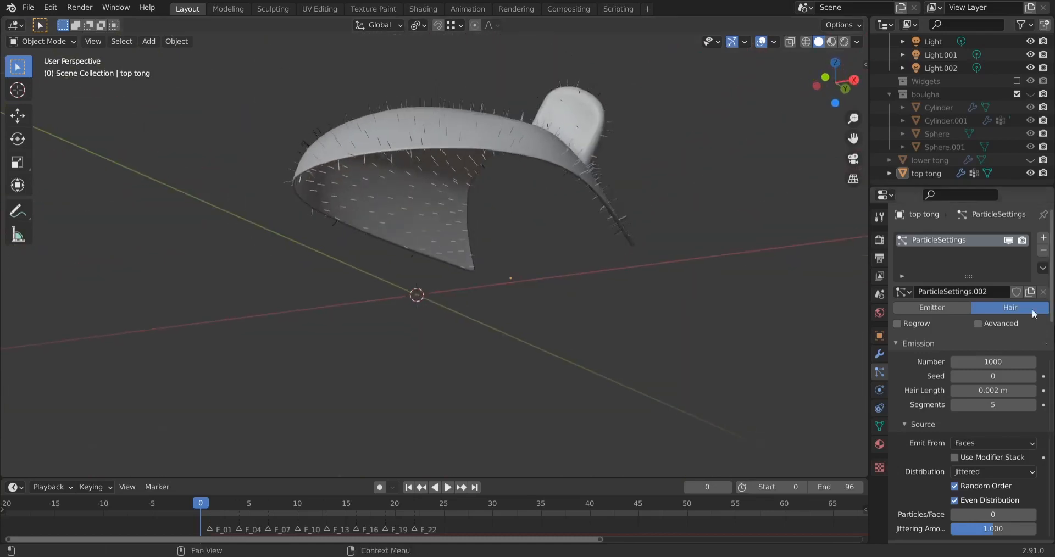
Assign the hair vertex group to the particle system's density and length, and check the slipper top's inside and lower edge
{"action": "scroll", "coordinate": [918, 384], "scroll_direction": "down", "scroll_amount": 10}
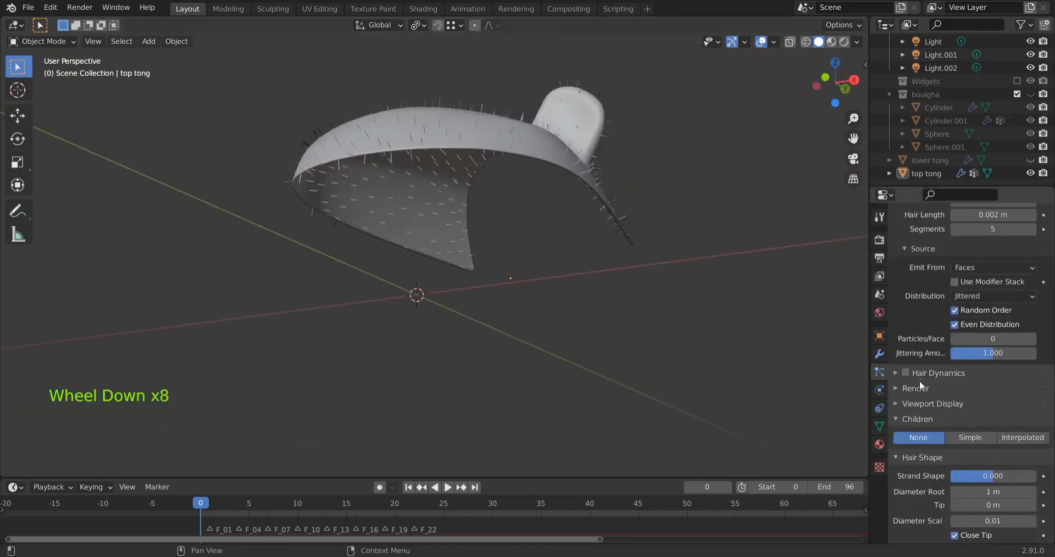
{"action": "scroll", "coordinate": [902, 446], "scroll_direction": "down", "scroll_amount": 12}
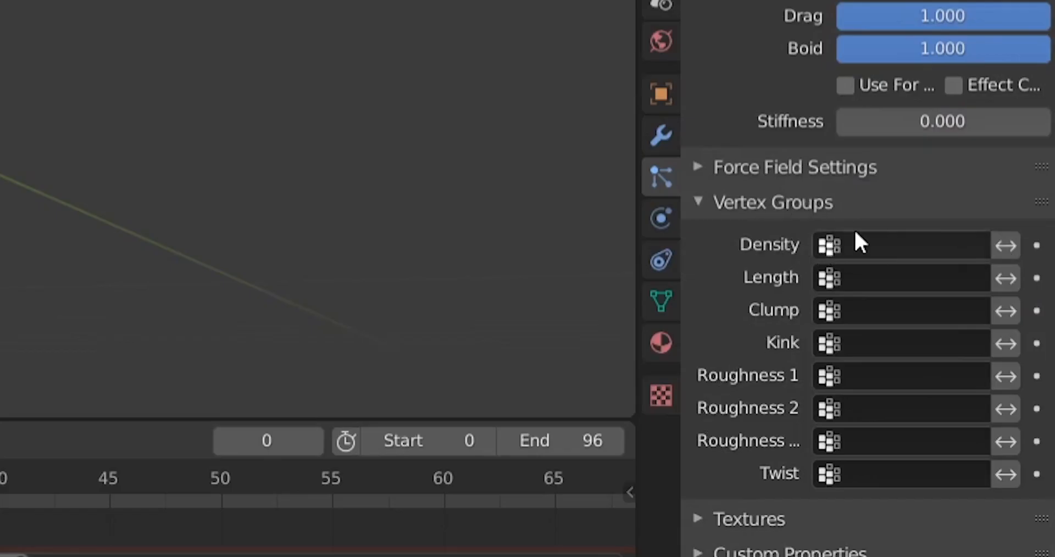
{"action": "left_click", "coordinate": [822, 239]}
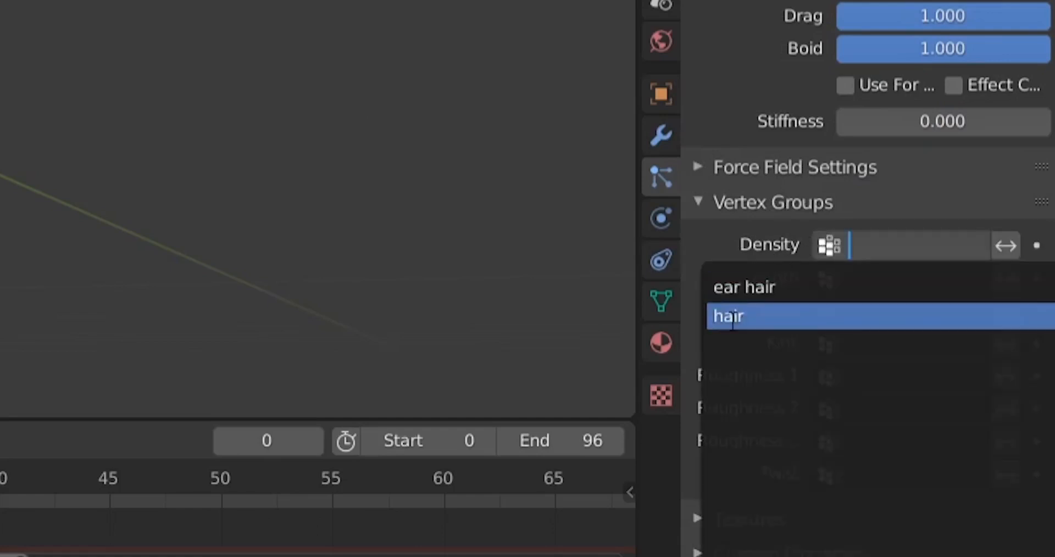
{"action": "left_click", "coordinate": [731, 317]}
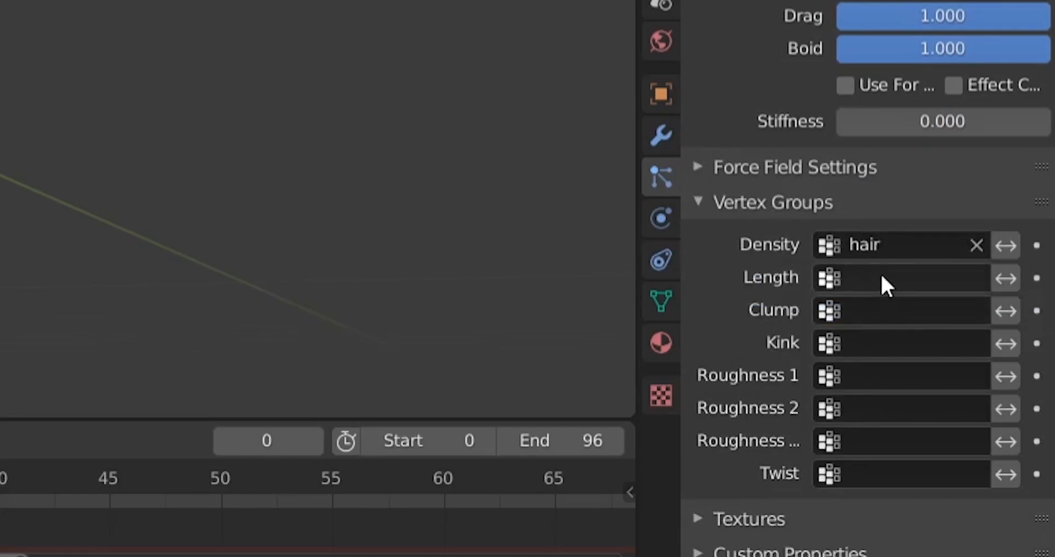
{"action": "left_click", "coordinate": [846, 278]}
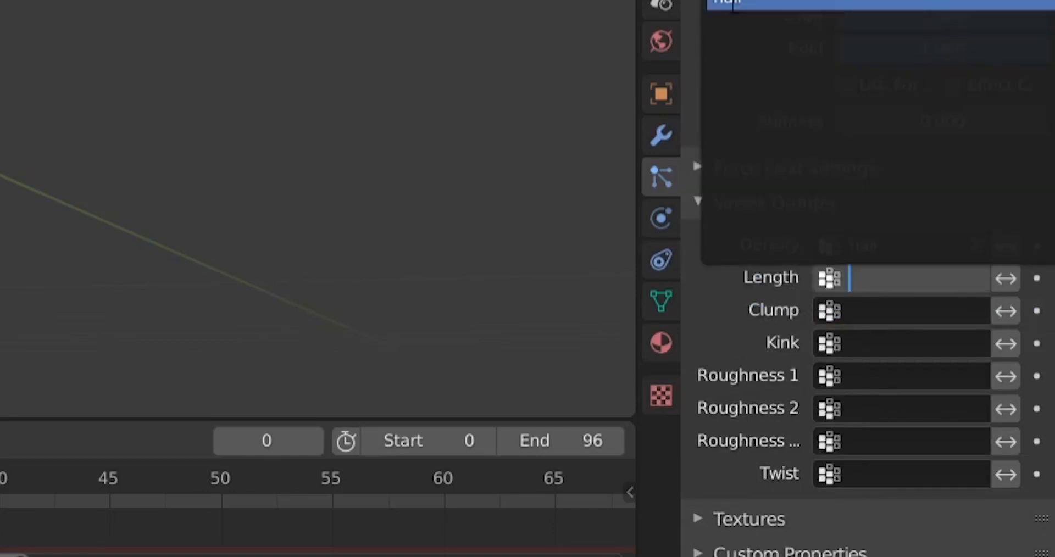
{"action": "left_click", "coordinate": [730, 3]}
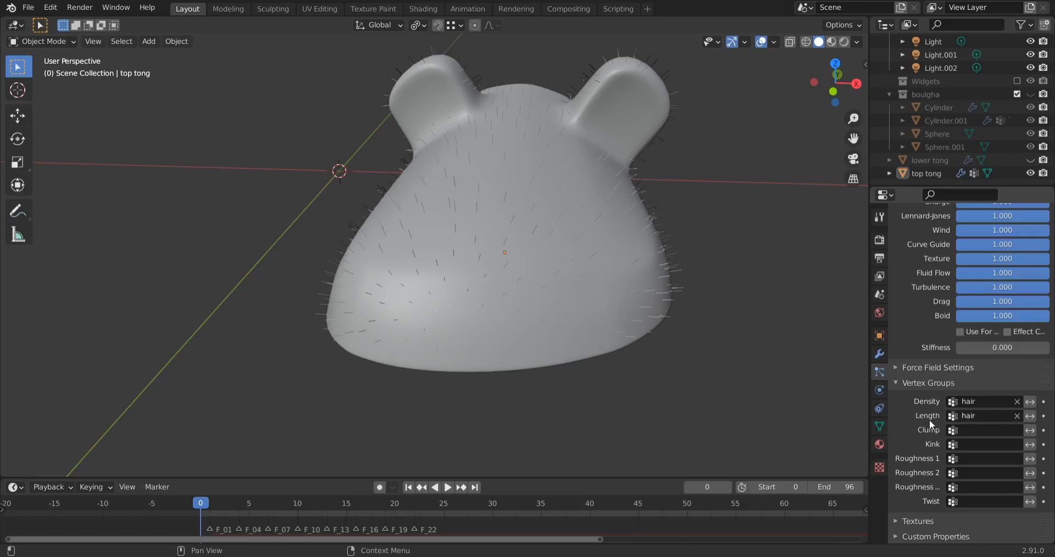
{"action": "middle_click_drag", "start_coordinate": [767, 374], "coordinate": [595, 276]}
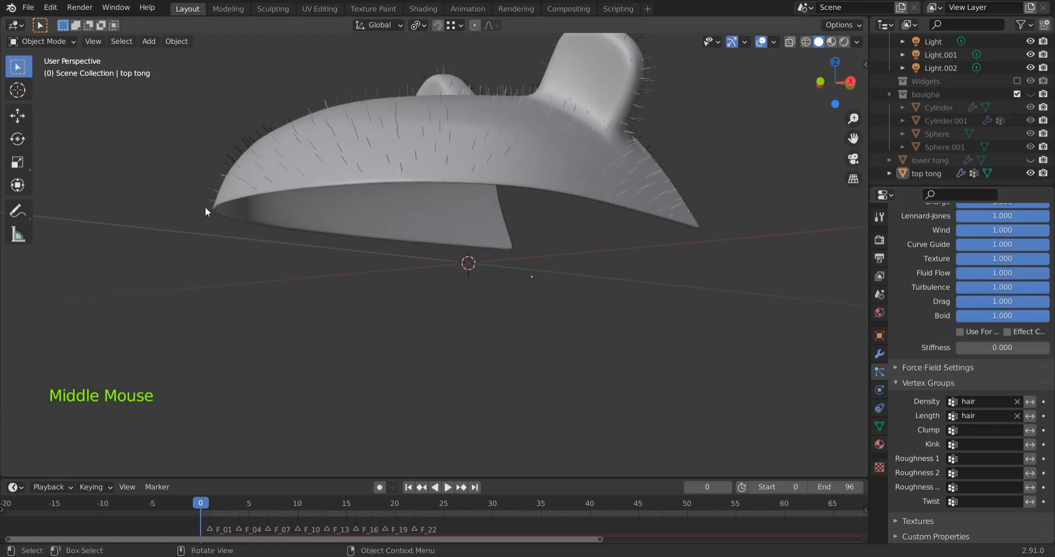
{"action": "scroll", "coordinate": [175, 225], "scroll_direction": "up", "scroll_amount": 3}
{"action": "middle_click_drag", "start_coordinate": [108, 177], "coordinate": [369, 296], "text": "shift"}
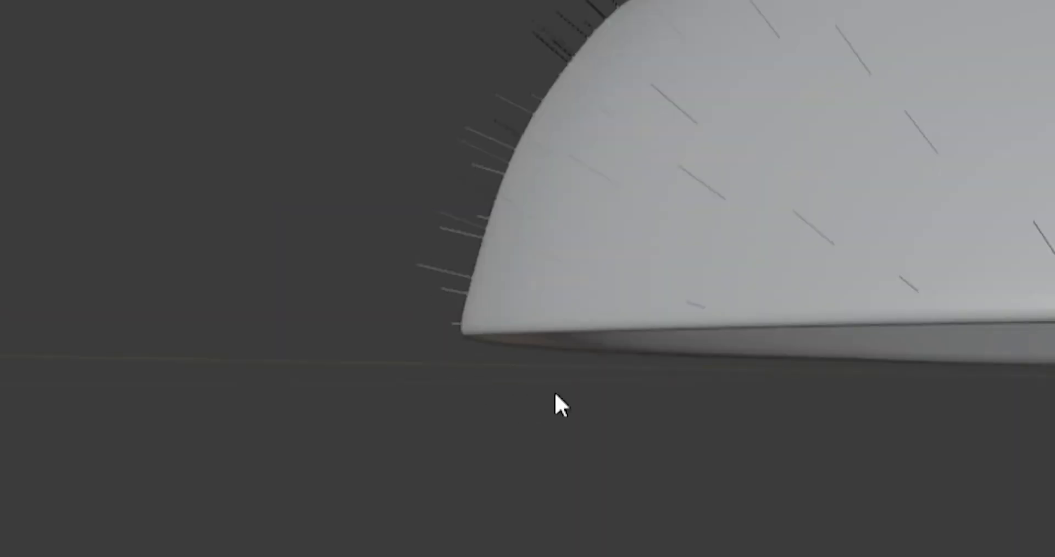
Set the distribution of the slipper top's hair emission to Random
{"action": "scroll", "coordinate": [926, 356], "scroll_direction": "up", "scroll_amount": 20}
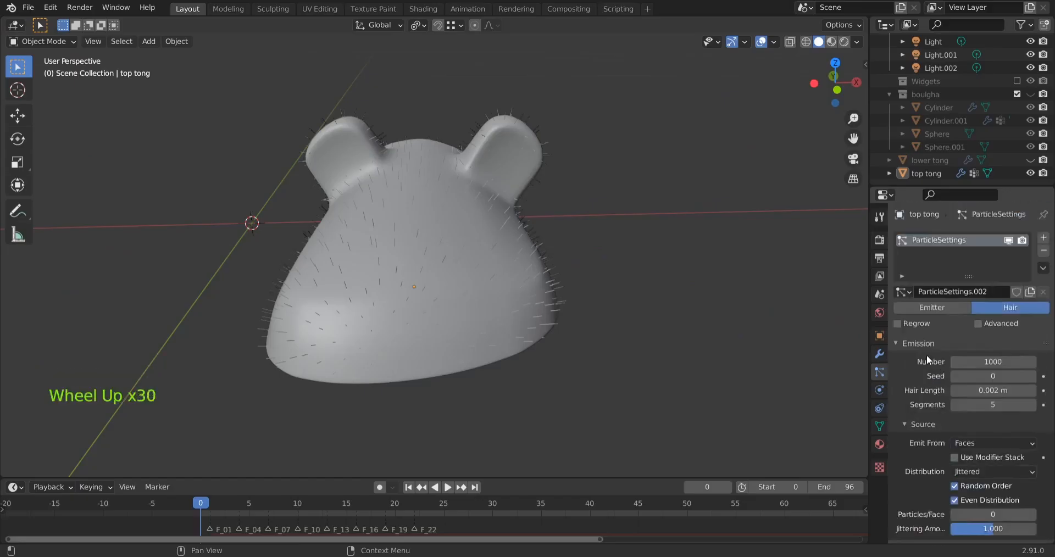
{"action": "scroll", "coordinate": [914, 384], "scroll_direction": "down", "scroll_amount": 6}
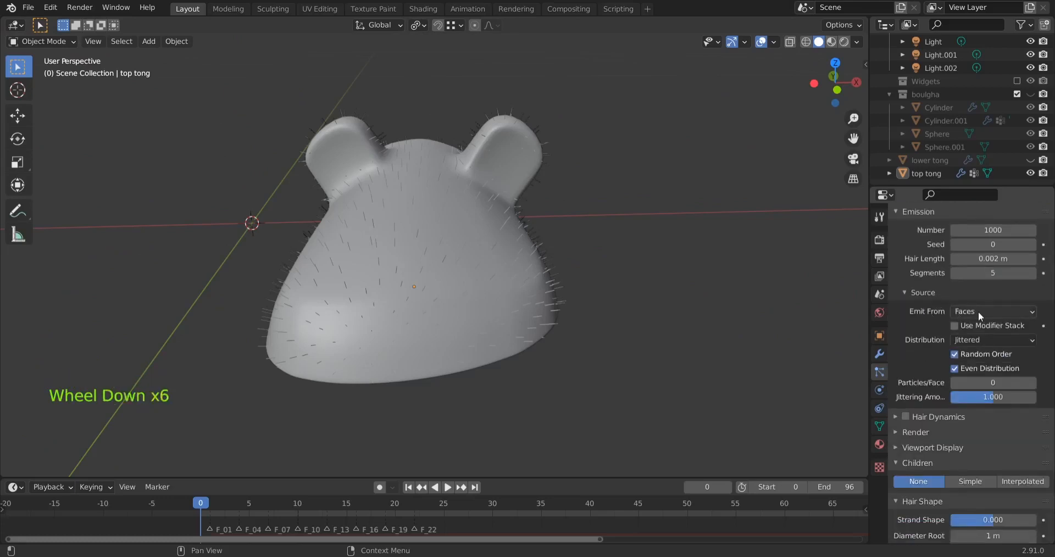
{"action": "scroll", "coordinate": [921, 349], "scroll_direction": "down", "scroll_amount": 1}
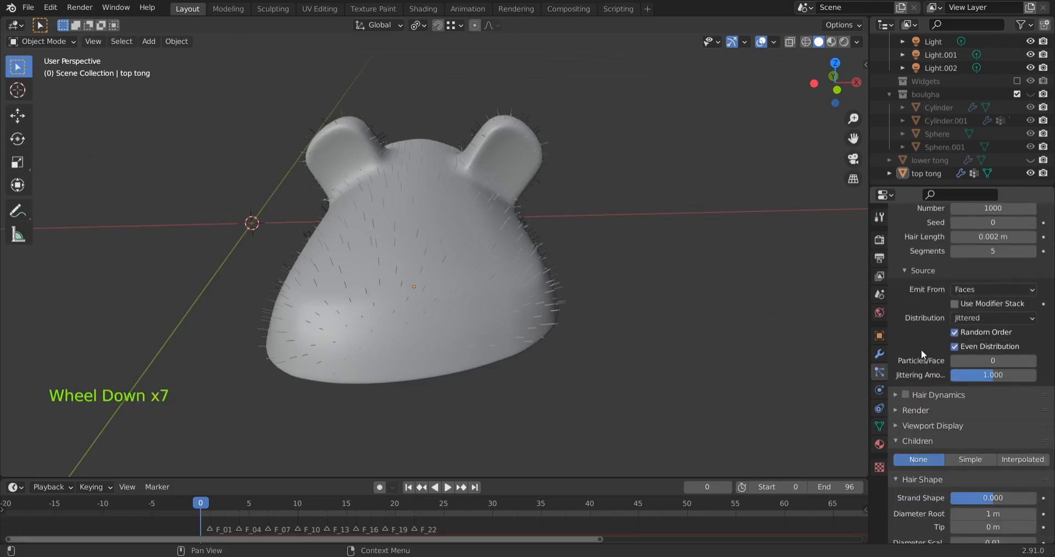
{"action": "left_click", "coordinate": [963, 317]}
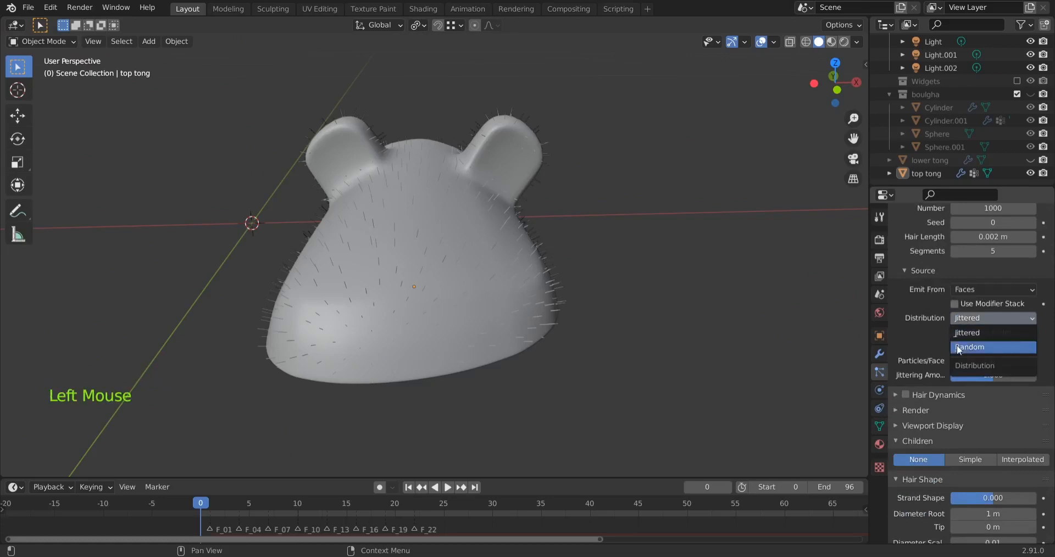
{"action": "left_click", "coordinate": [957, 347]}
{"action": "middle_click_drag", "start_coordinate": [555, 387], "coordinate": [529, 384]}
Try Simple child particles for the slipper top's hair and inspect how they spread around the model
{"action": "scroll", "coordinate": [922, 362], "scroll_direction": "down", "scroll_amount": 5}
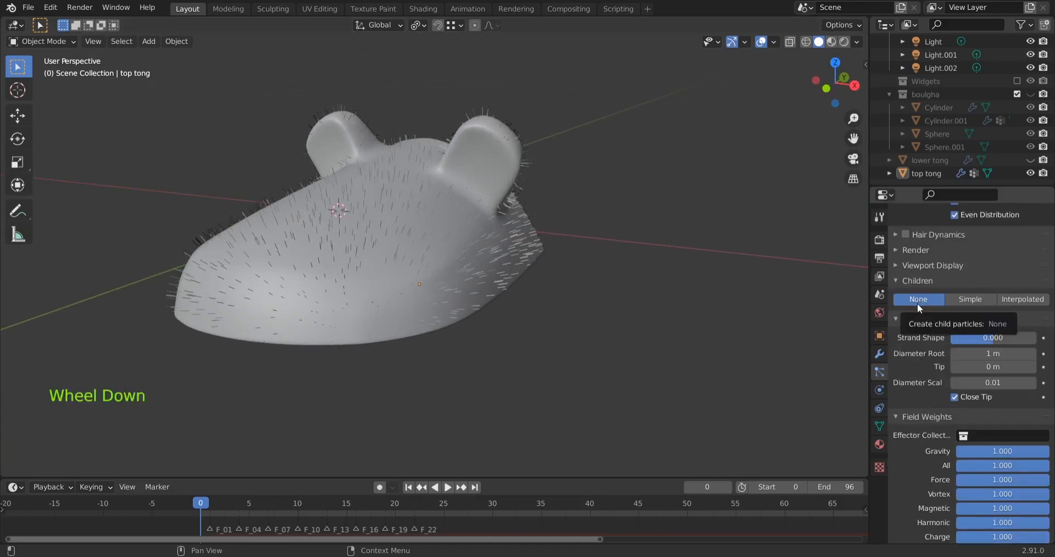
{"action": "left_click", "coordinate": [964, 299]}
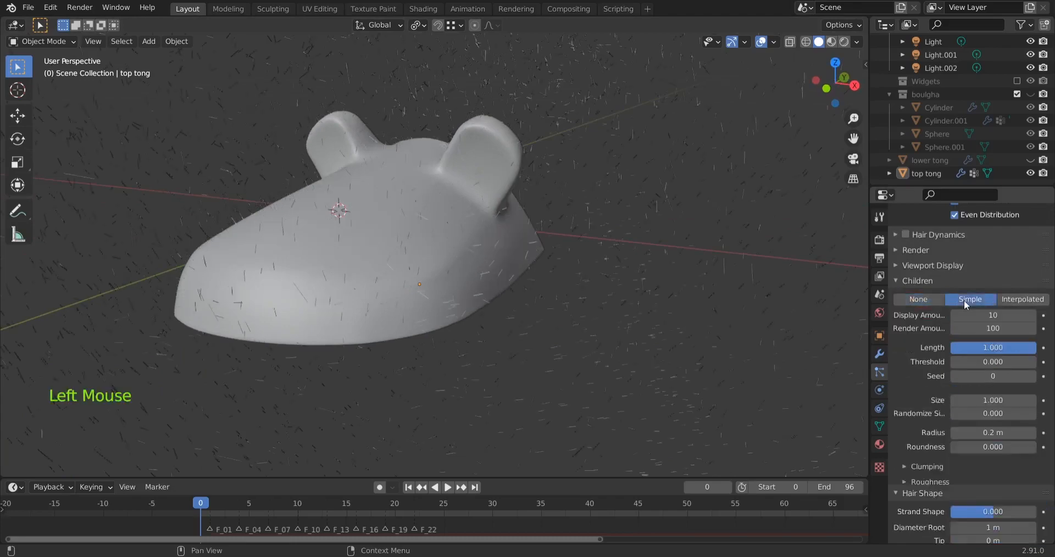
{"action": "scroll", "coordinate": [332, 268], "scroll_direction": "down", "scroll_amount": 7}
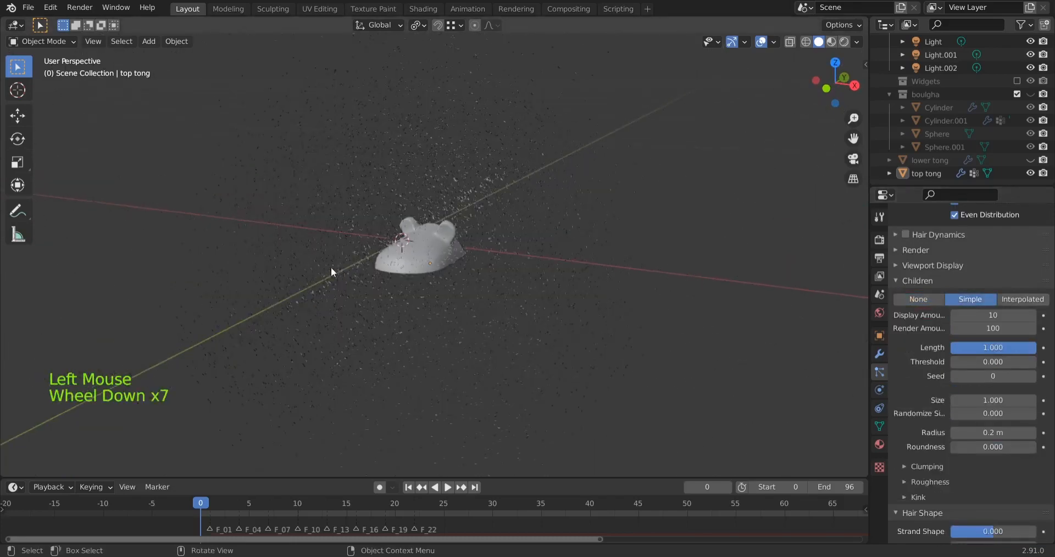
{"action": "middle_click_drag", "start_coordinate": [331, 267], "coordinate": [463, 229]}
{"action": "scroll", "coordinate": [341, 275], "scroll_direction": "up", "scroll_amount": 4}
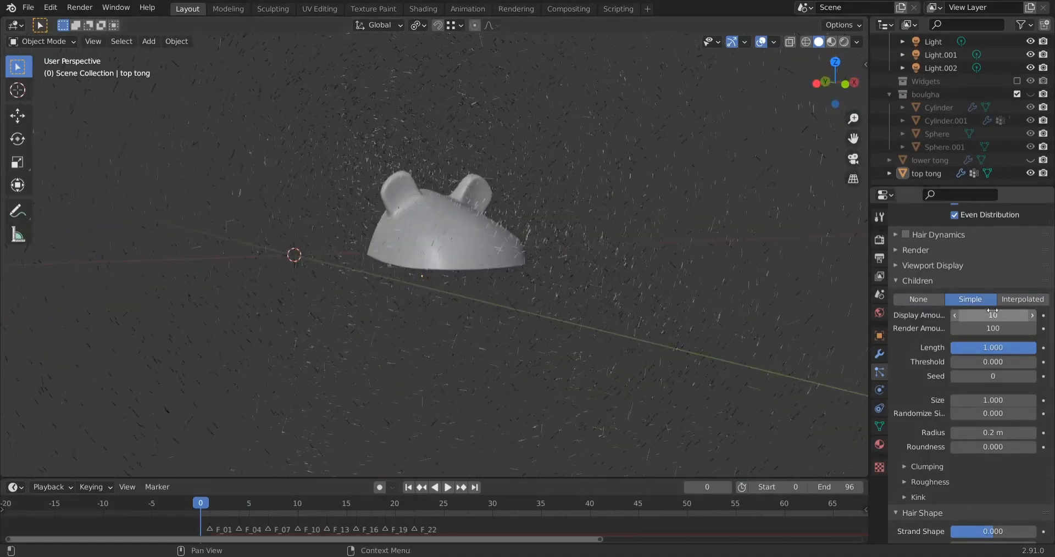
Set the hair's child particles to Interpolated and check the fur on the slipper top
{"action": "left_click", "coordinate": [1021, 299]}
{"action": "scroll", "coordinate": [525, 275], "scroll_direction": "up", "scroll_amount": 4}
{"action": "mouse_move", "coordinate": [527, 265]}
{"action": "middle_mouse_down"}
{"action": "mouse_move", "coordinate": [447, 294]}
{"action": "mouse_move", "coordinate": [316, 275]}
{"action": "mouse_move", "coordinate": [511, 250]}
{"action": "middle_mouse_up"}
Preview the fur in material and rendered shading, and open the slipper top's material settings
{"action": "left_click", "coordinate": [831, 42]}
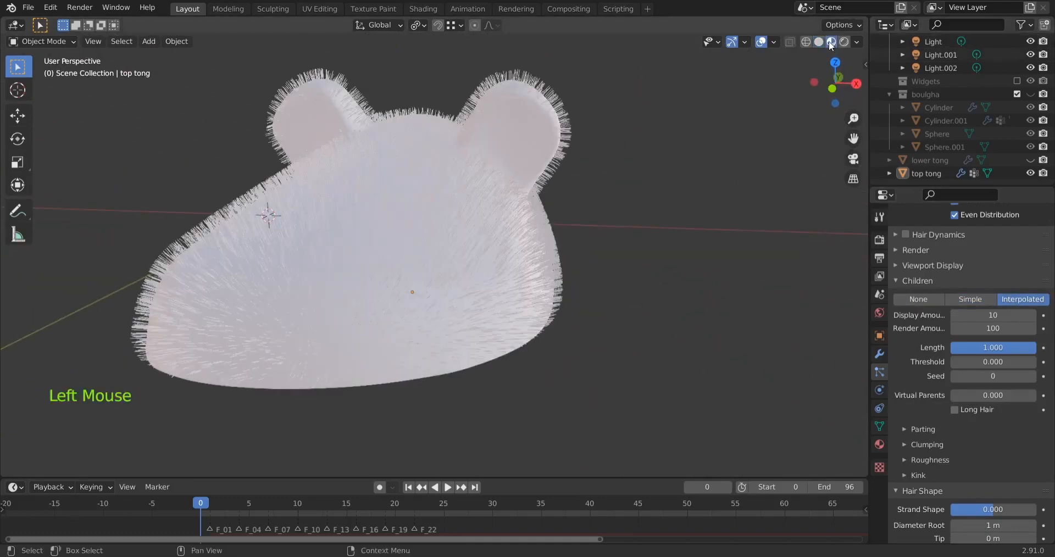
{"action": "scroll", "coordinate": [831, 44], "scroll_direction": "up", "scroll_amount": 3}
{"action": "left_click", "coordinate": [879, 443]}
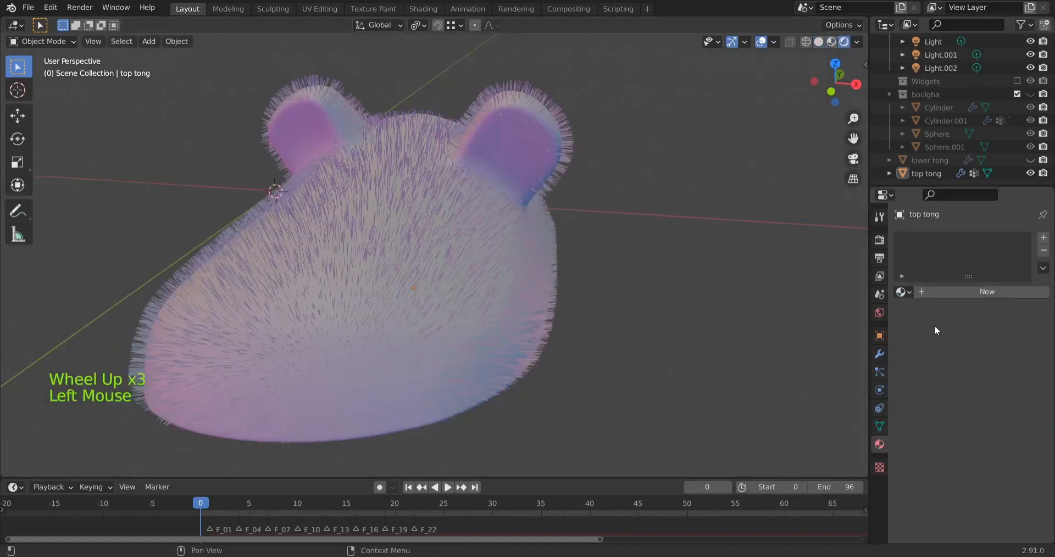
Create a new material for the slipper top and set its base color to saturated cyan-blue (H 0.494, S 1.000, V 0.906)
{"action": "left_click", "coordinate": [925, 295]}
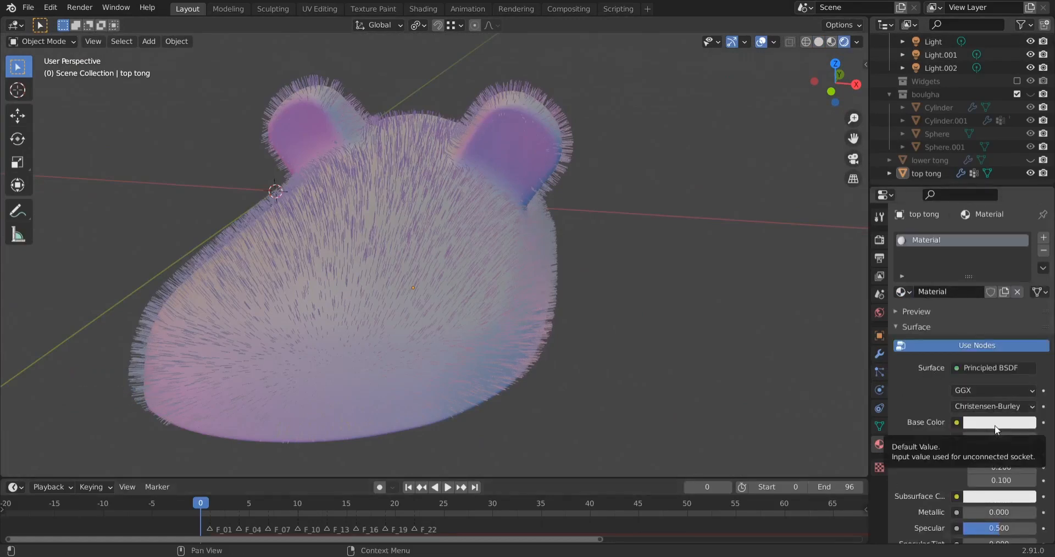
{"action": "left_click", "coordinate": [522, 262]}
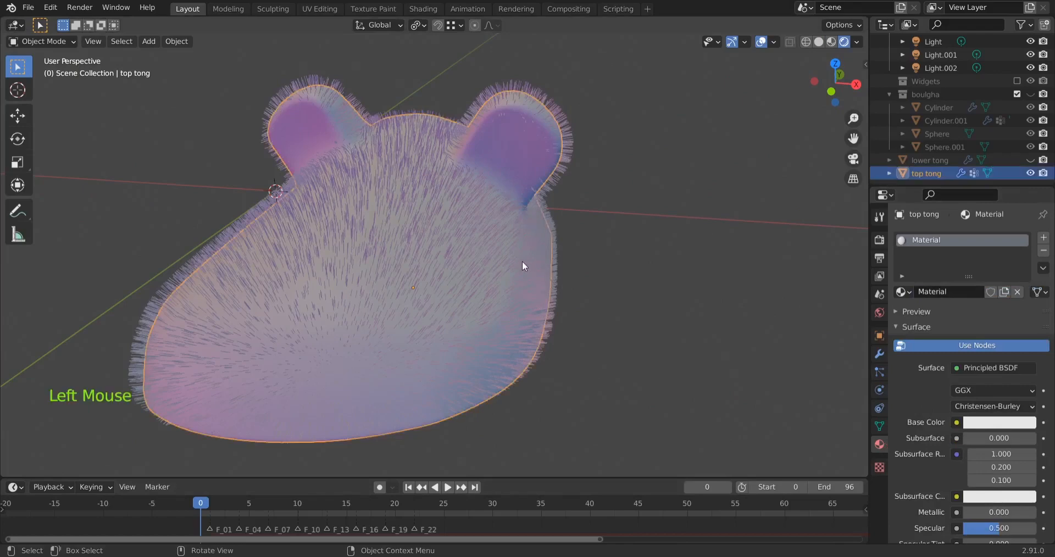
{"action": "left_click", "coordinate": [981, 426]}
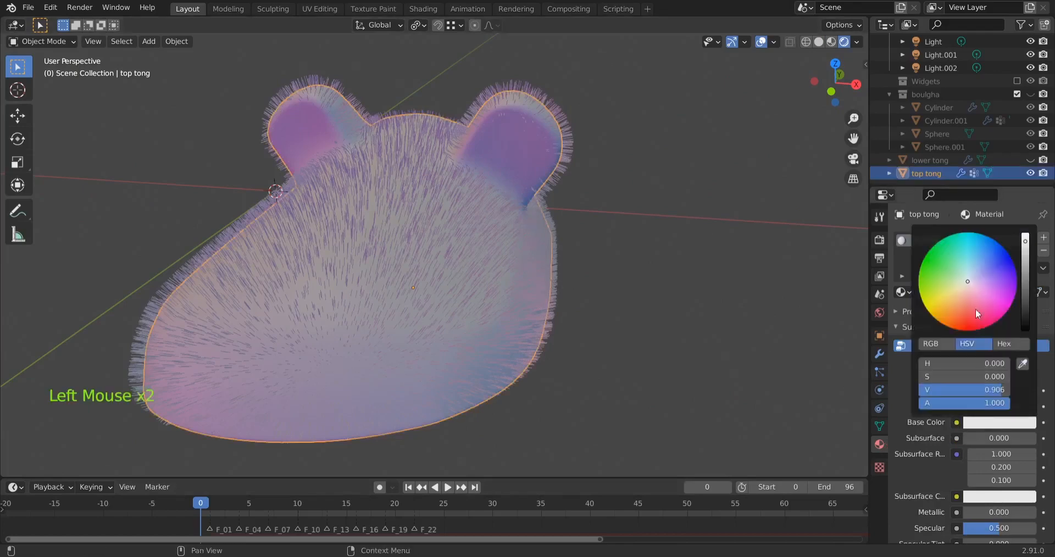
{"action": "left_click_drag", "start_coordinate": [974, 309], "coordinate": [966, 232]}
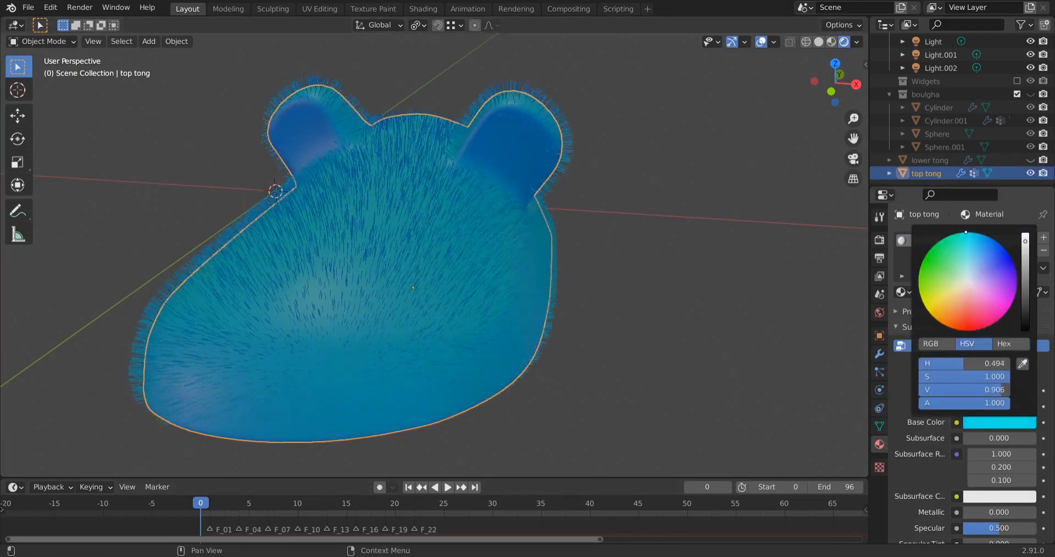
{"action": "middle_click_drag", "start_coordinate": [741, 330], "coordinate": [668, 361]}
Try a display amount of 100 for the hair's interpolated children and inspect the density on the slipper top
{"action": "left_click", "coordinate": [881, 371]}
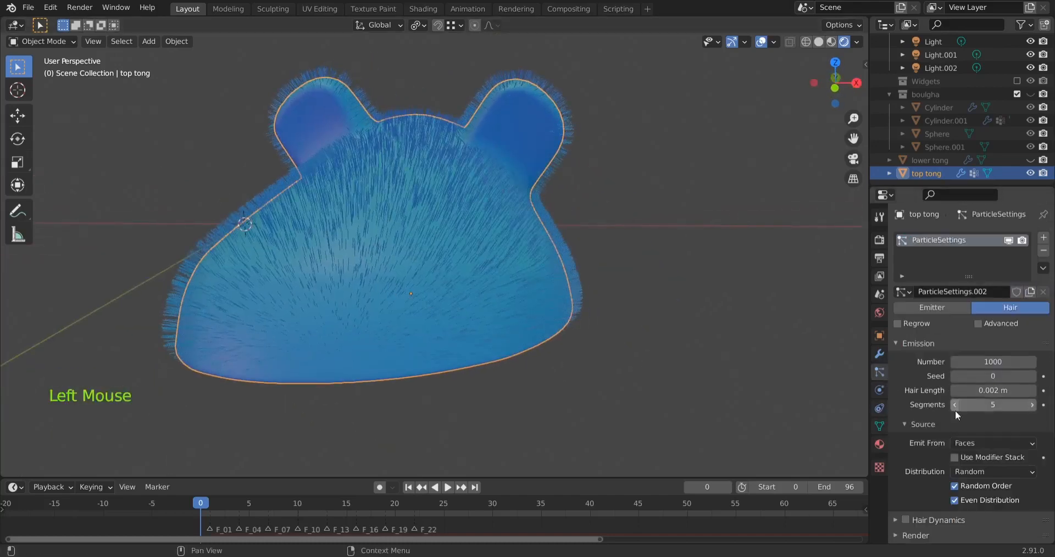
{"action": "scroll", "coordinate": [927, 421], "scroll_direction": "down", "scroll_amount": 15}
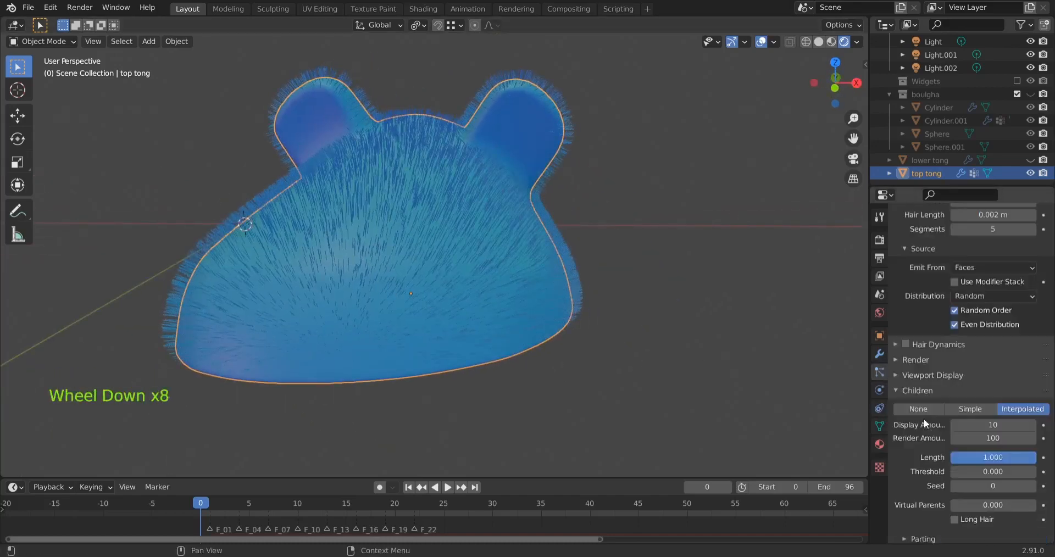
{"action": "scroll", "coordinate": [911, 342], "scroll_direction": "up", "scroll_amount": 1}
{"action": "scroll", "coordinate": [912, 342], "scroll_direction": "up", "scroll_amount": 1}
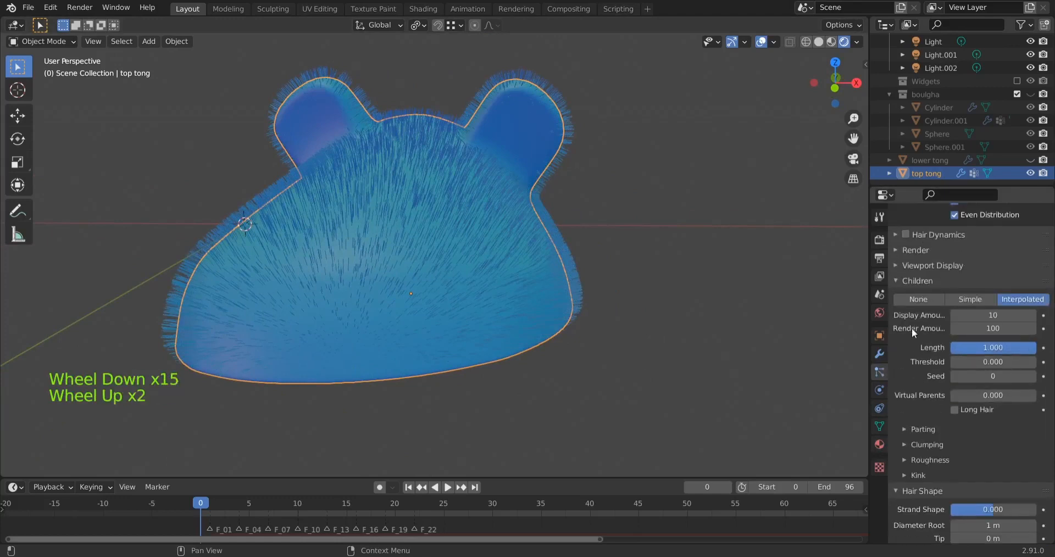
{"action": "left_click", "coordinate": [993, 316]}
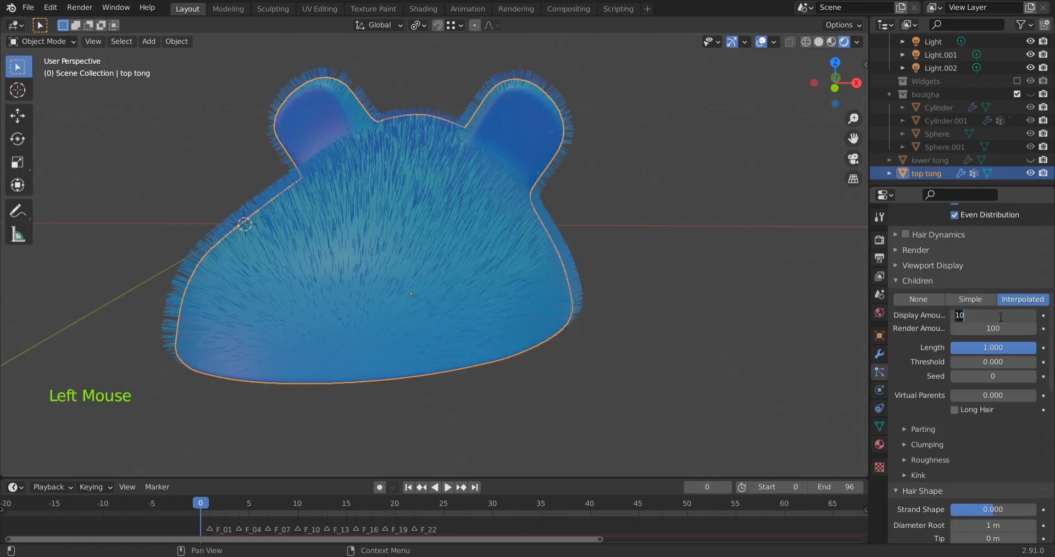
{"action": "type", "text": "100"}
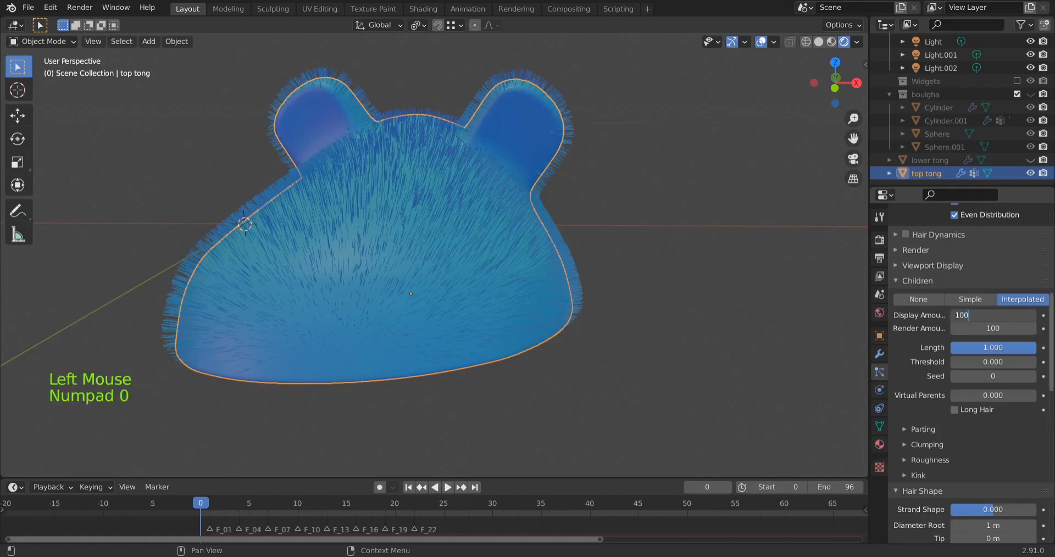
{"action": "middle_click_drag", "start_coordinate": [365, 297], "coordinate": [385, 308]}
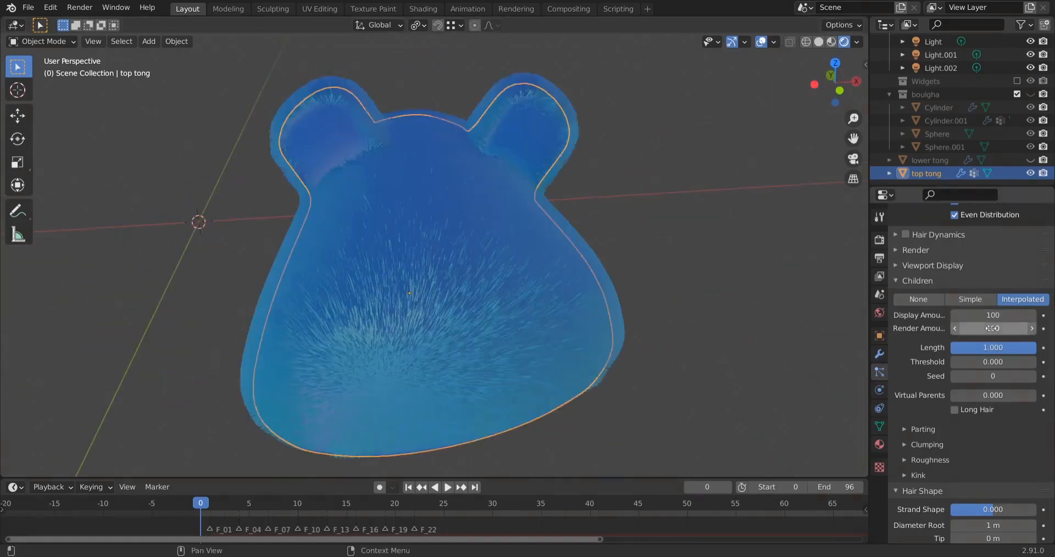
{"action": "middle_click_drag", "start_coordinate": [553, 325], "coordinate": [530, 305]}
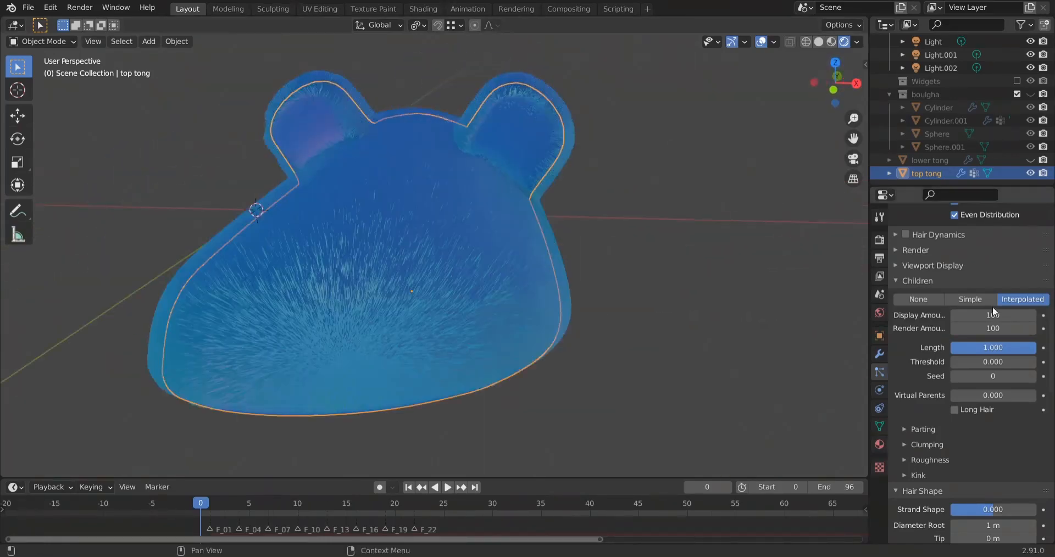
Set both the display amount and the render amount of the hair's child particles to 80
{"action": "left_click", "coordinate": [993, 314]}
{"action": "type", "text": "80"}
{"action": "key", "text": "Return"}
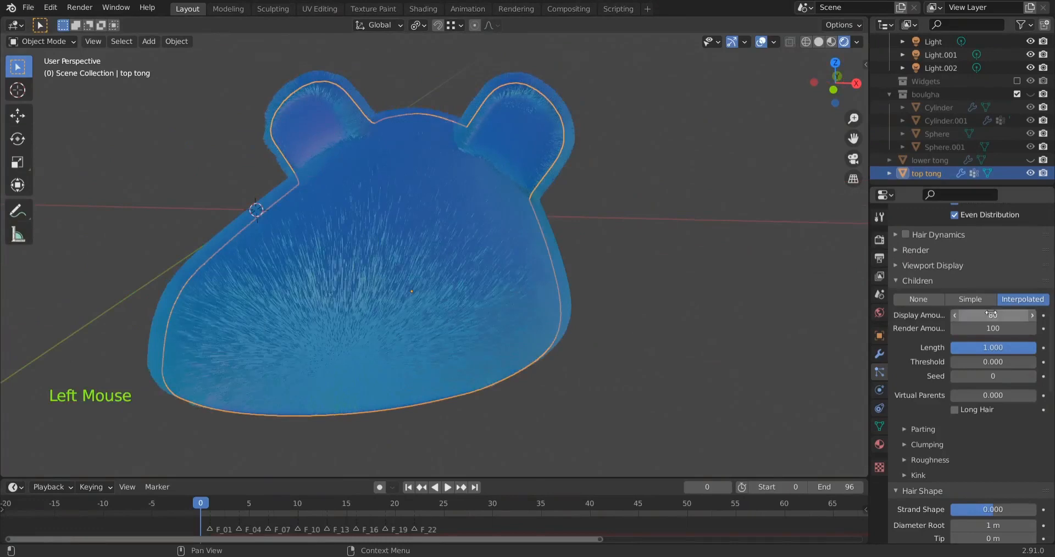
{"action": "double_click", "coordinate": [1001, 328]}
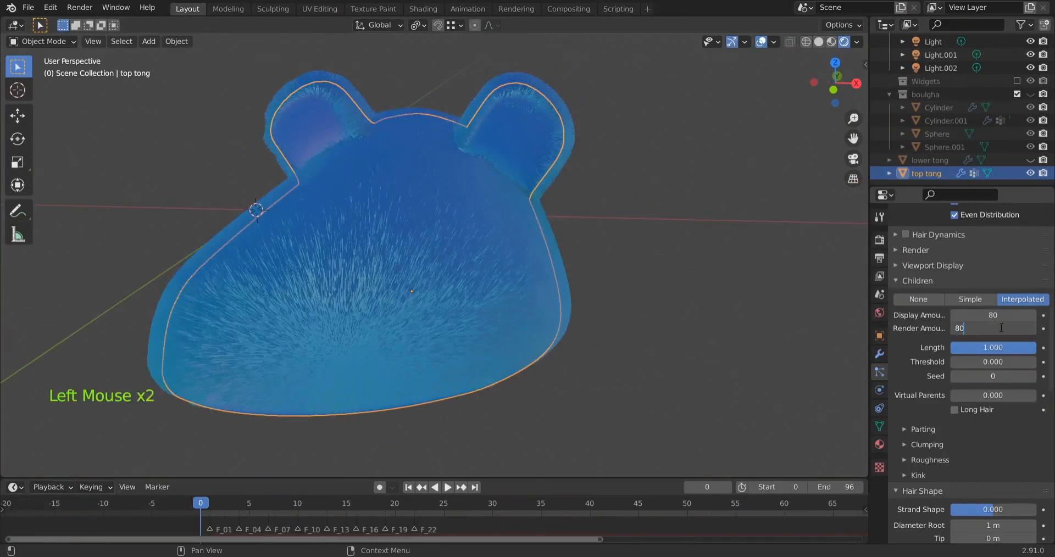
{"action": "type", "text": "80"}
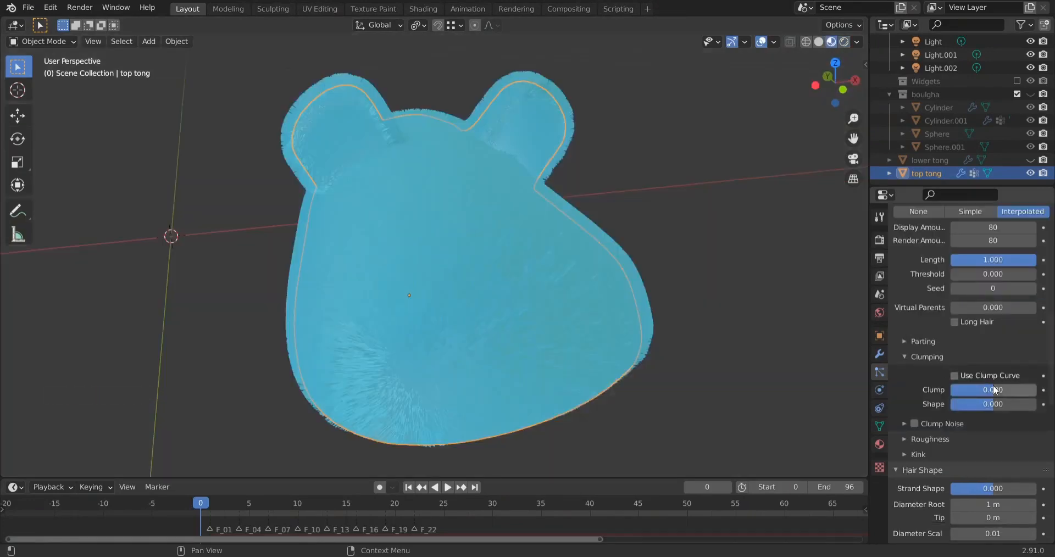
Set the child hair's clump to 0.051 and its clump shape to 0.266, checking the fur from several sides
{"action": "mouse_move", "coordinate": [988, 390]}
{"action": "left_mouse_down"}
{"action": "mouse_move", "coordinate": [1015, 390]}
{"action": "mouse_move", "coordinate": [994, 389]}
{"action": "mouse_move", "coordinate": [1004, 390]}
{"action": "left_mouse_up"}
{"action": "middle_click_drag", "start_coordinate": [577, 314], "coordinate": [541, 291]}
{"action": "mouse_move", "coordinate": [985, 407]}
{"action": "left_mouse_down"}
{"action": "mouse_move", "coordinate": [996, 407]}
{"action": "mouse_move", "coordinate": [990, 391]}
{"action": "left_mouse_up"}
{"action": "middle_click_drag", "start_coordinate": [422, 298], "coordinate": [511, 330]}
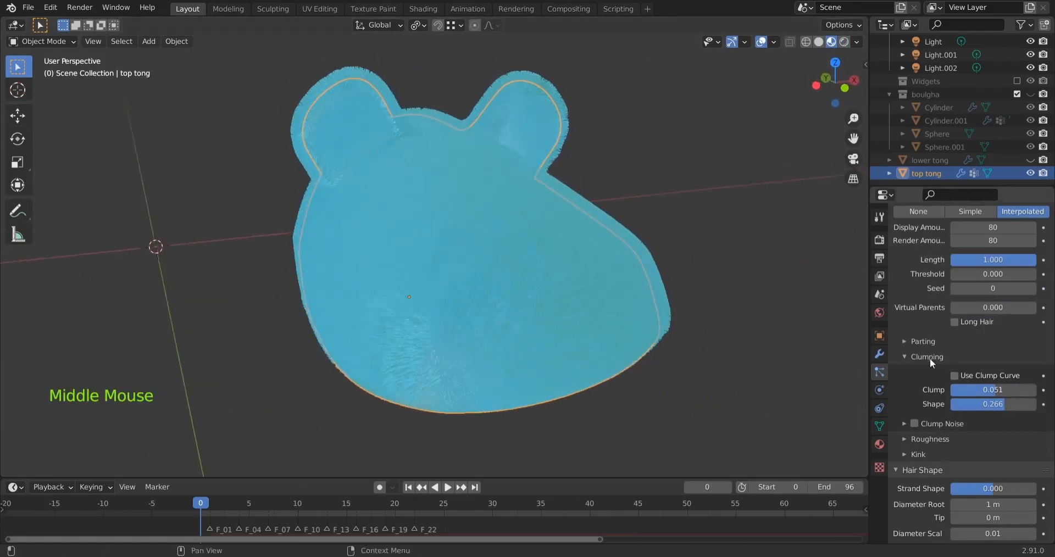
Review the hair's kink options, the Hair Shape settings and the remaining particle settings
{"action": "scroll", "coordinate": [905, 468], "scroll_direction": "down", "scroll_amount": 3}
{"action": "left_click", "coordinate": [905, 359]}
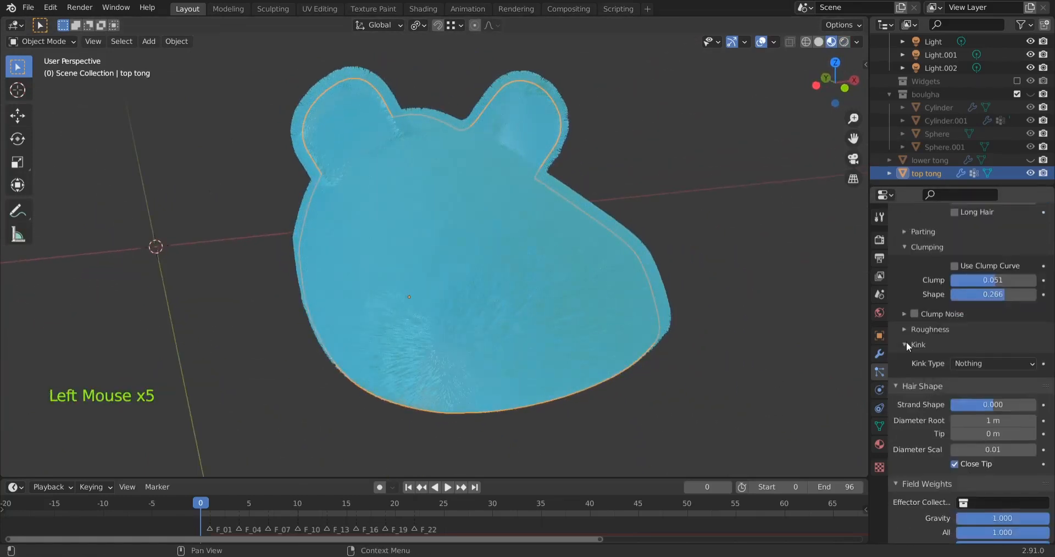
{"action": "left_click", "coordinate": [905, 359]}
{"action": "scroll", "coordinate": [904, 407], "scroll_direction": "down", "scroll_amount": 2}
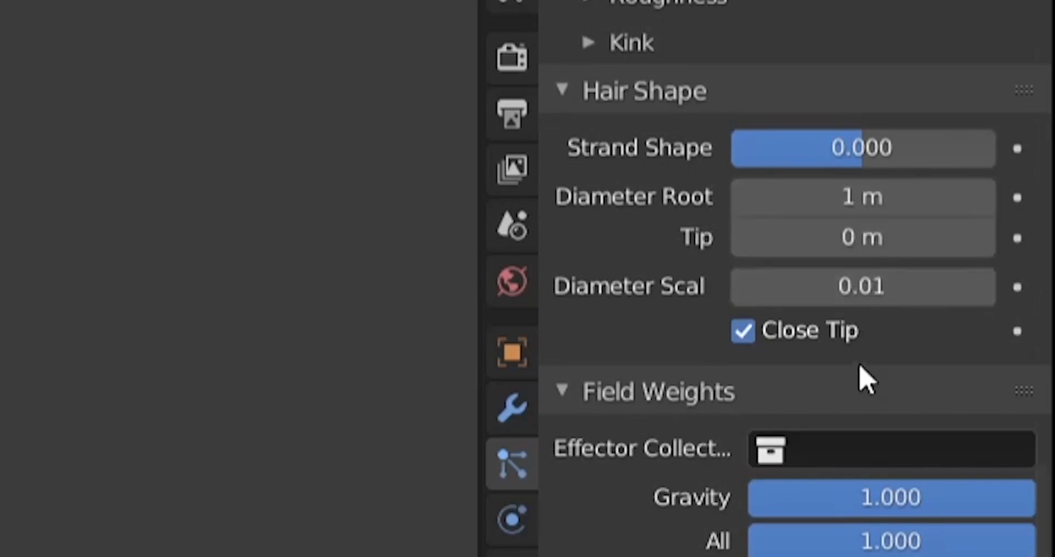
{"action": "scroll", "coordinate": [906, 192], "scroll_direction": "down", "scroll_amount": 3}
{"action": "scroll", "coordinate": [933, 157], "scroll_direction": "down", "scroll_amount": 5}
{"action": "scroll", "coordinate": [934, 156], "scroll_direction": "up", "scroll_amount": 15}
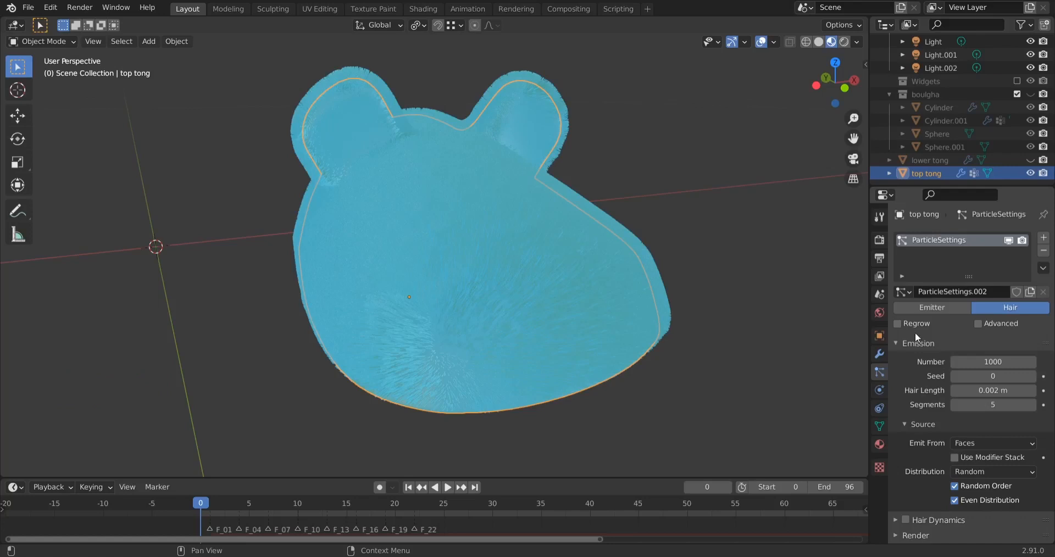
Look through the scene's Eevee render settings for the options that affect hair
{"action": "left_click", "coordinate": [878, 240]}
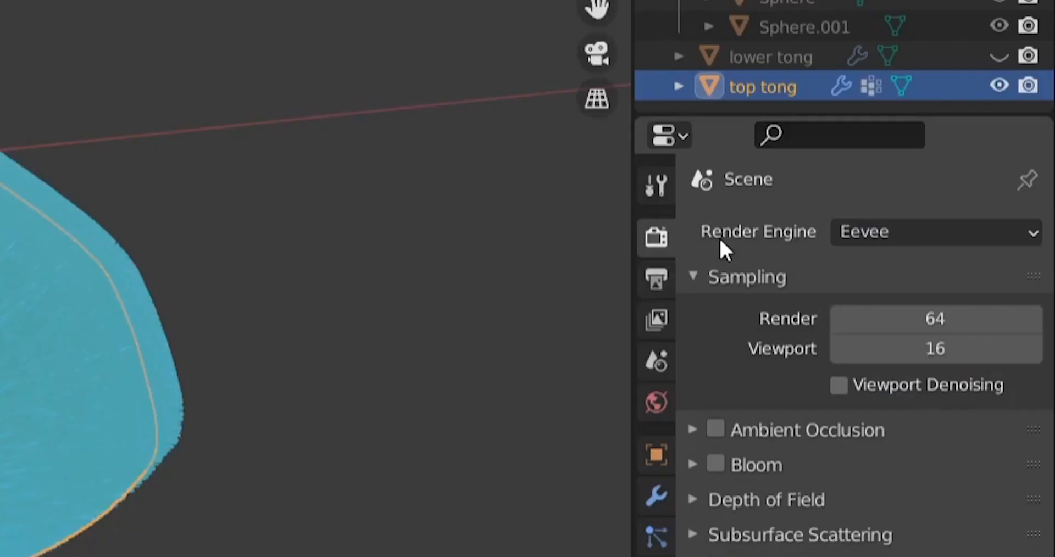
{"action": "scroll", "coordinate": [764, 514], "scroll_direction": "down", "scroll_amount": 5}
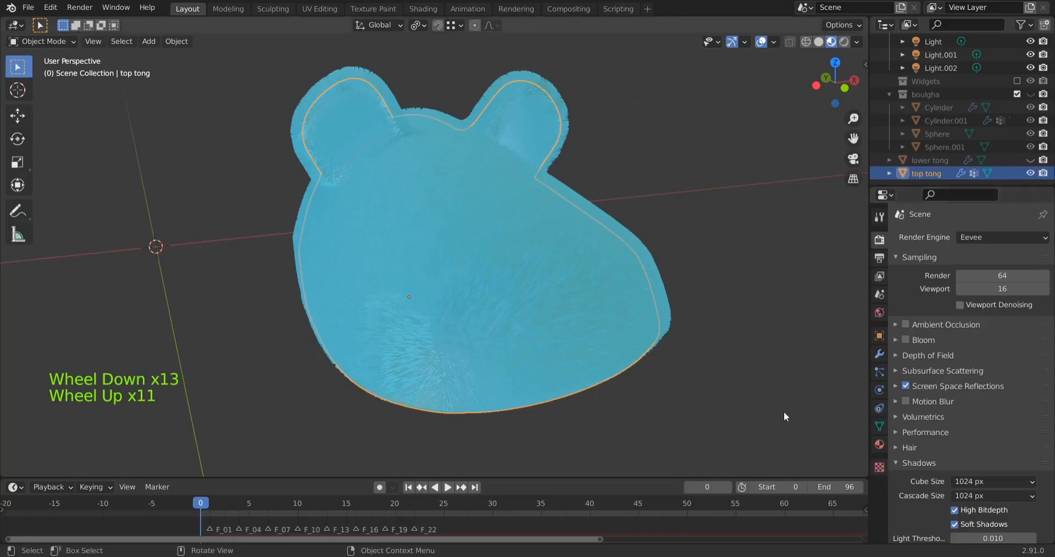
{"action": "middle_click_drag", "start_coordinate": [723, 366], "coordinate": [769, 308]}
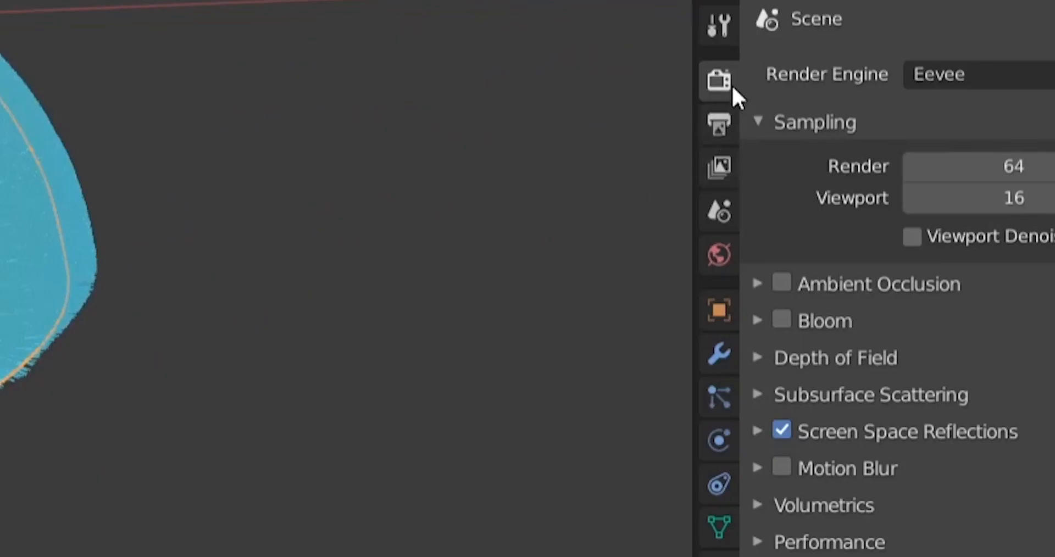
{"action": "left_click", "coordinate": [719, 397]}
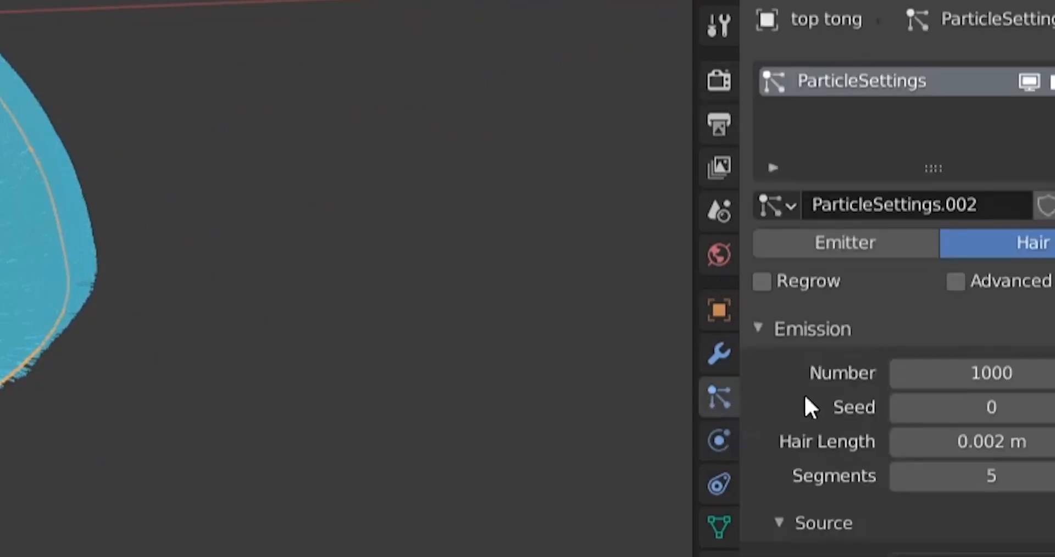
{"action": "left_click", "coordinate": [719, 80]}
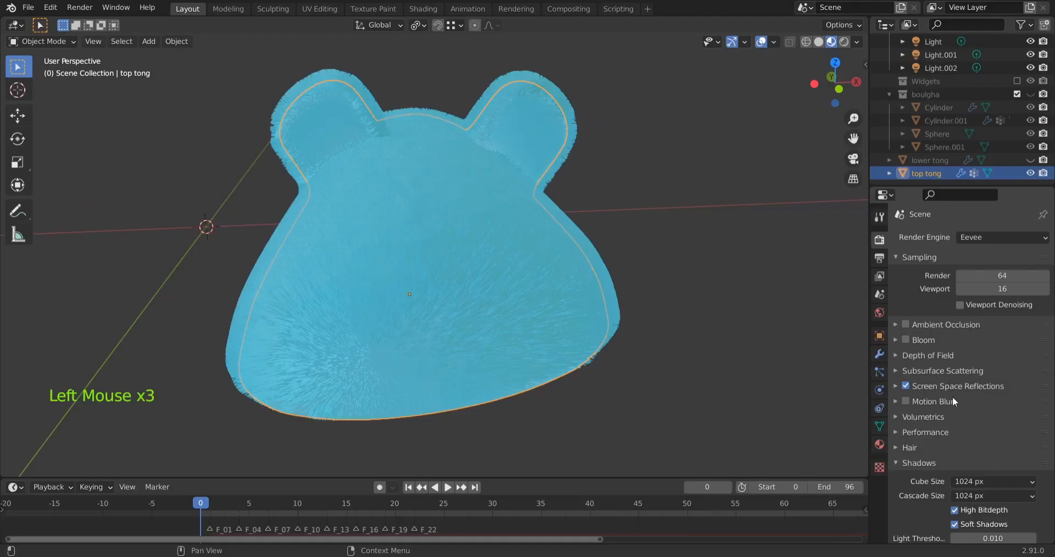
{"action": "scroll", "coordinate": [934, 396], "scroll_direction": "down", "scroll_amount": 3}
{"action": "scroll", "coordinate": [941, 361], "scroll_direction": "up", "scroll_amount": 7}
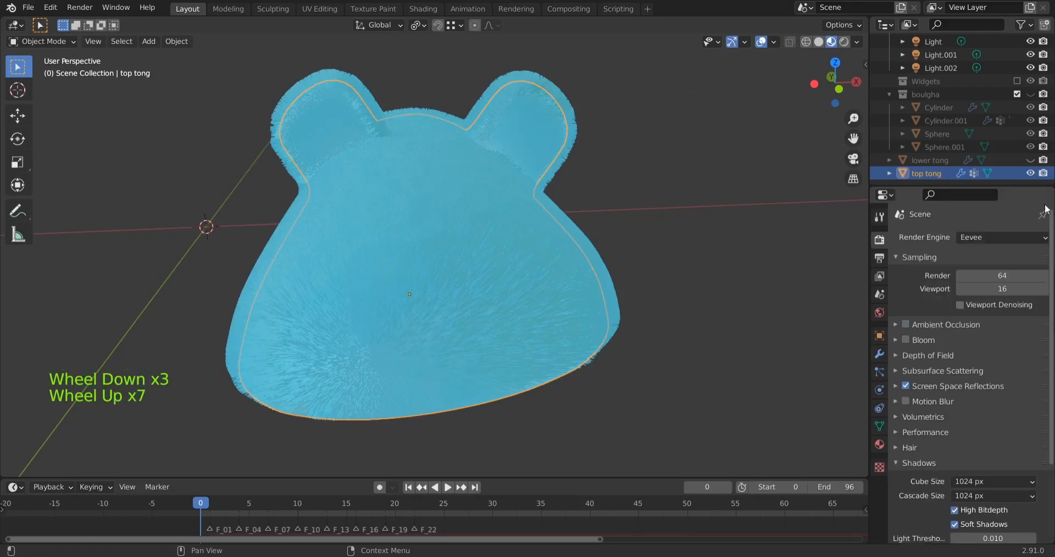
Try the Strip hair shape type in Eevee's Hair settings, inspect the fur, and return to Strand
{"action": "scroll", "coordinate": [927, 375], "scroll_direction": "down", "scroll_amount": 2}
{"action": "scroll", "coordinate": [927, 375], "scroll_direction": "down", "scroll_amount": 4}
{"action": "left_click", "coordinate": [896, 350]}
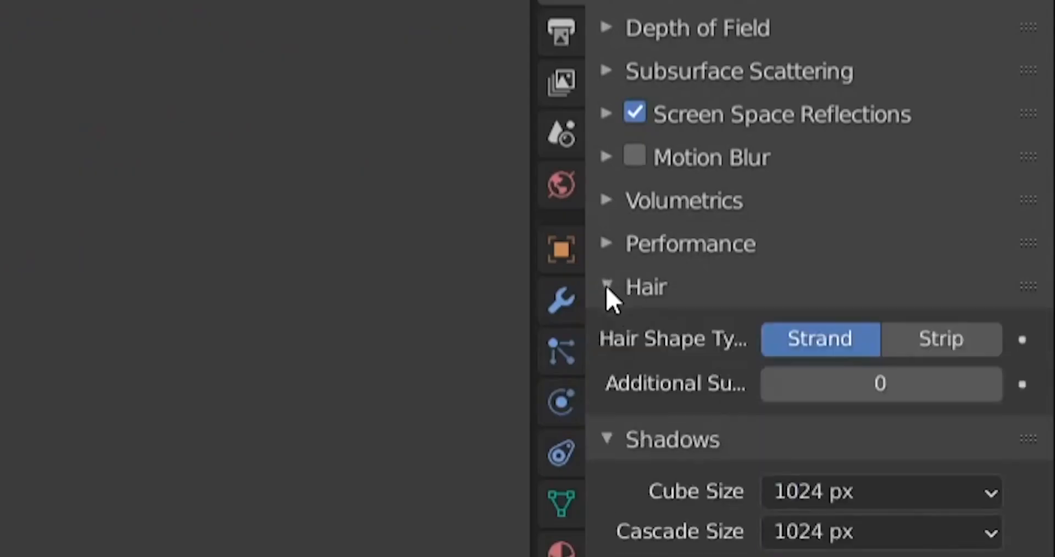
{"action": "scroll", "coordinate": [907, 396], "scroll_direction": "down", "scroll_amount": 3}
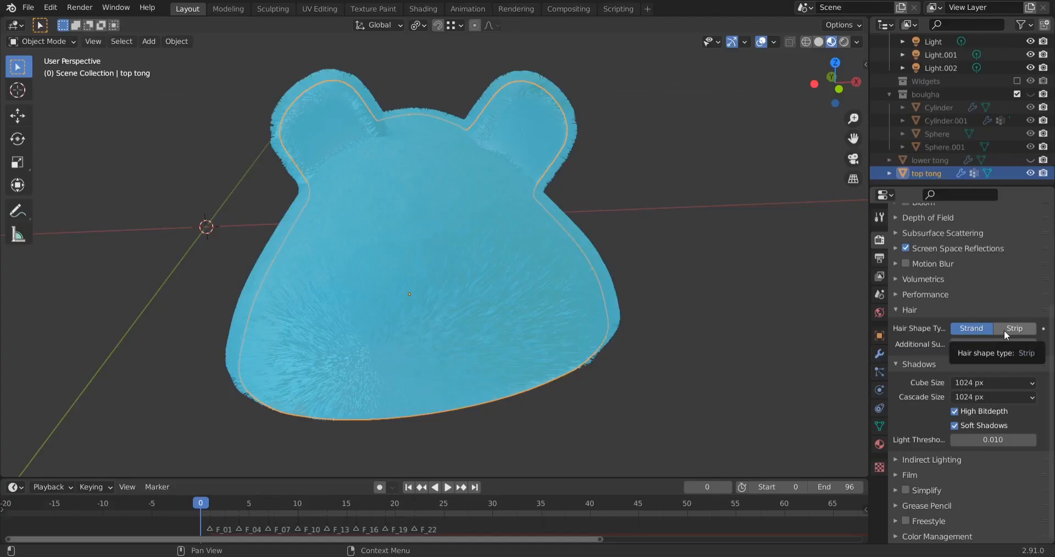
{"action": "left_click", "coordinate": [1003, 331]}
{"action": "middle_click_drag", "start_coordinate": [396, 341], "coordinate": [622, 311]}
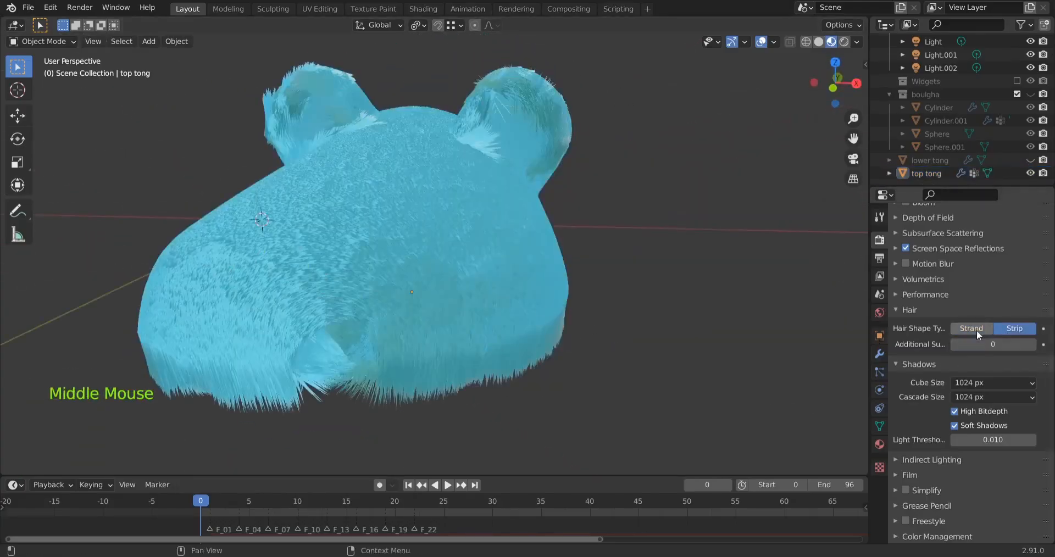
{"action": "left_click", "coordinate": [978, 331]}
Try Cycles with rendered shading on the whole slipper top, and switch the render engine back to Eevee
{"action": "scroll", "coordinate": [978, 308], "scroll_direction": "up", "scroll_amount": 10}
{"action": "left_click", "coordinate": [962, 238]}
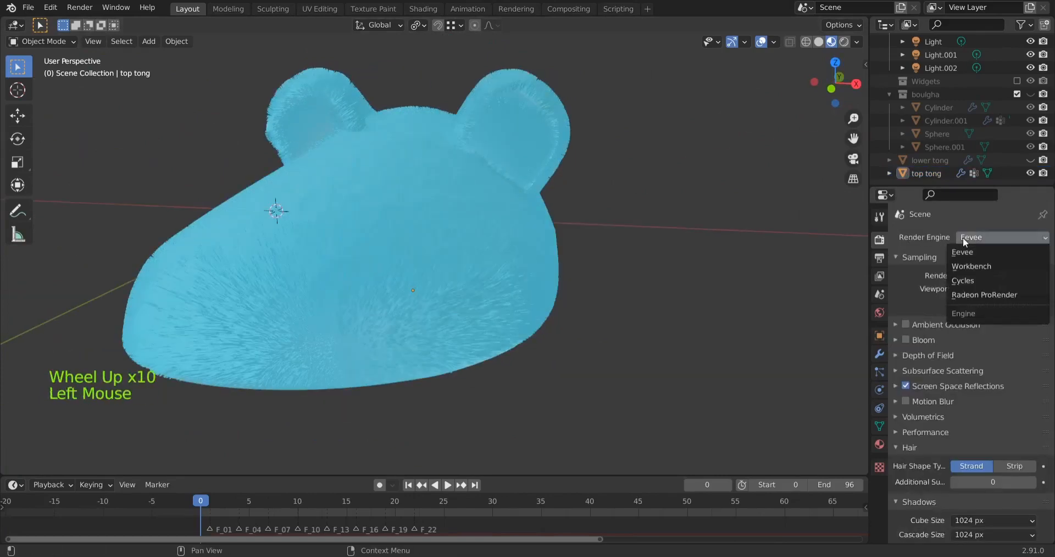
{"action": "left_click", "coordinate": [962, 279]}
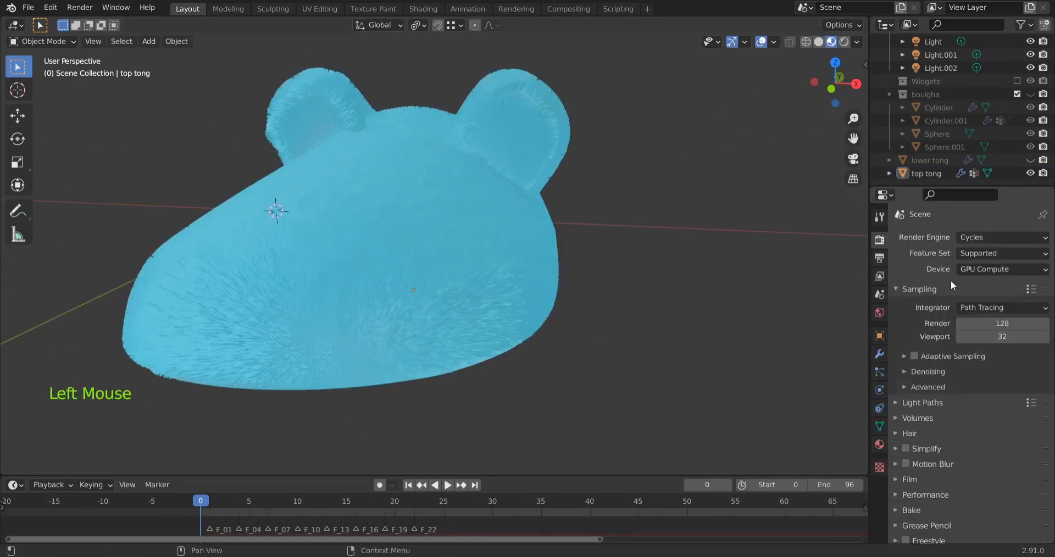
{"action": "left_click", "coordinate": [844, 42]}
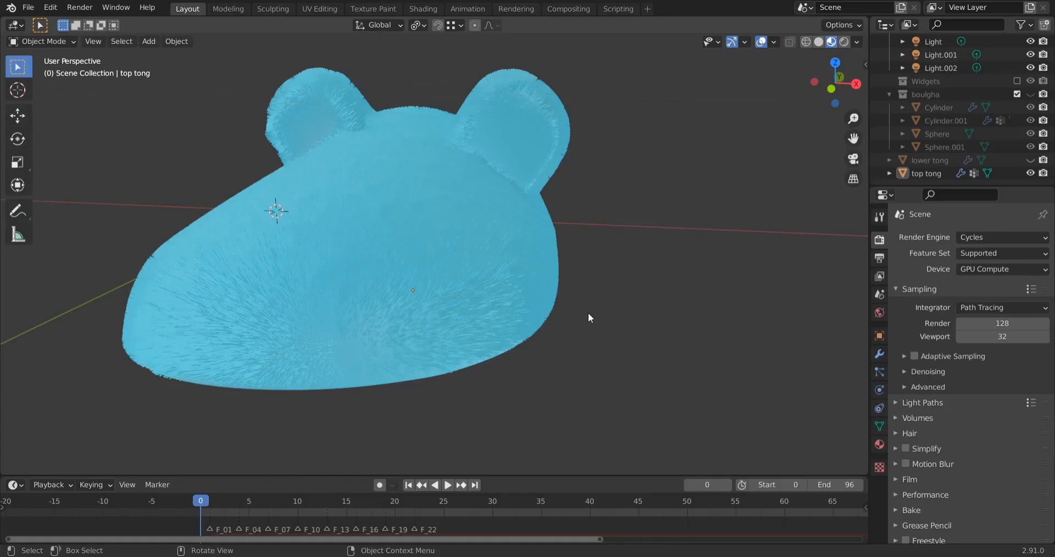
{"action": "left_click", "coordinate": [989, 245]}
{"action": "left_click", "coordinate": [968, 257]}
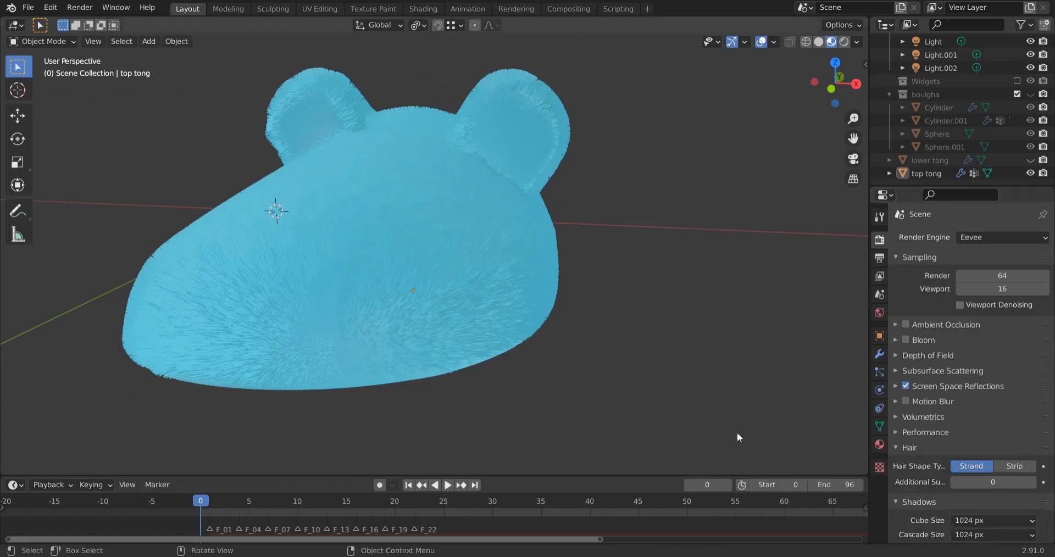
Limit the viewport render to a small region over the inner upper edge of the slipper top's nearer ear
{"action": "middle_click_drag", "start_coordinate": [392, 345], "coordinate": [376, 207]}
{"action": "left_click", "coordinate": [375, 207]}
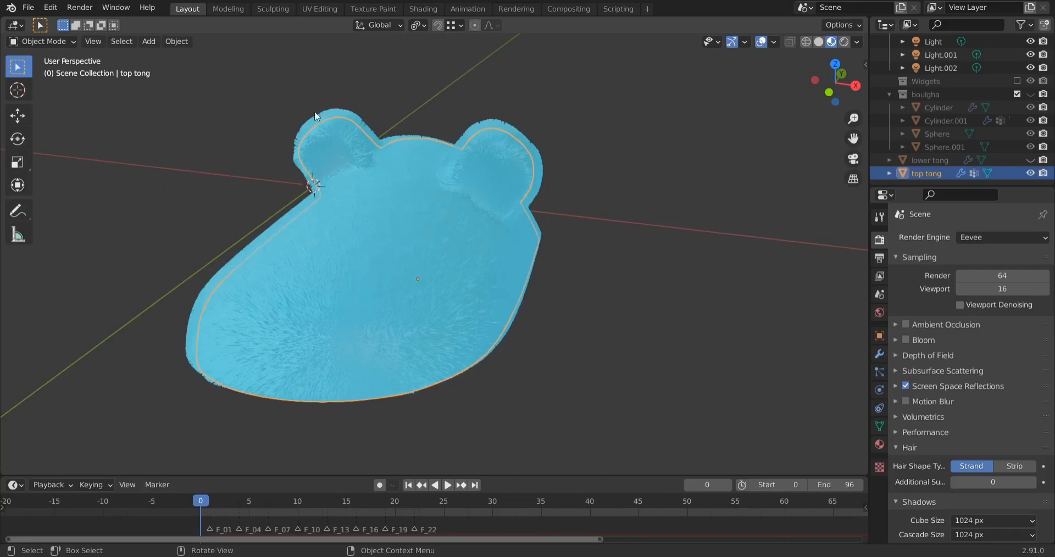
{"action": "scroll", "coordinate": [597, 173], "scroll_direction": "up", "scroll_amount": 2}
{"action": "key", "text": "ctrl+b"}
{"action": "left_click_drag", "start_coordinate": [556, 153], "coordinate": [701, 258]}
Preview the fur inside the render region with Cycles, and restore Eevee as the render engine
{"action": "left_click", "coordinate": [983, 239]}
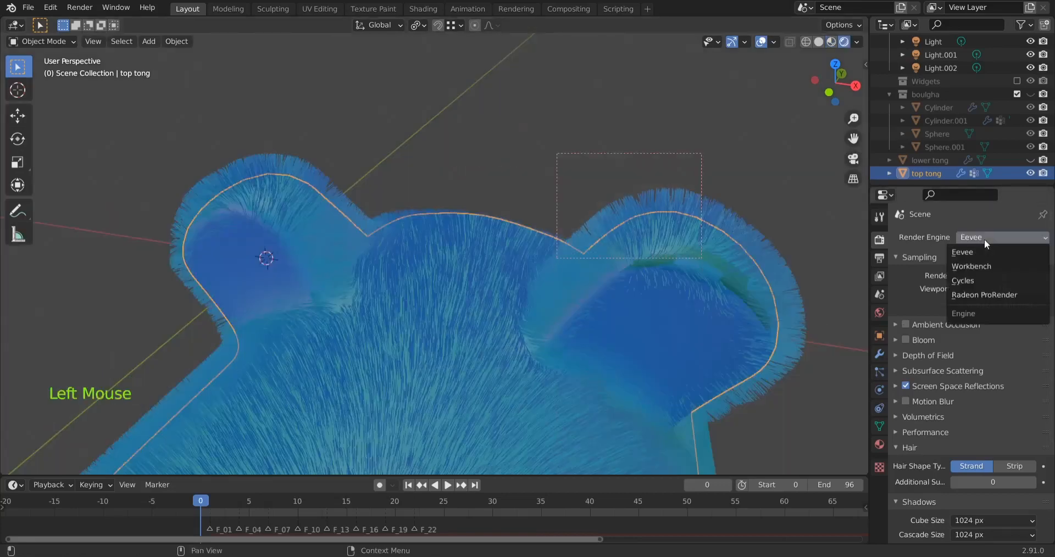
{"action": "left_click", "coordinate": [974, 280]}
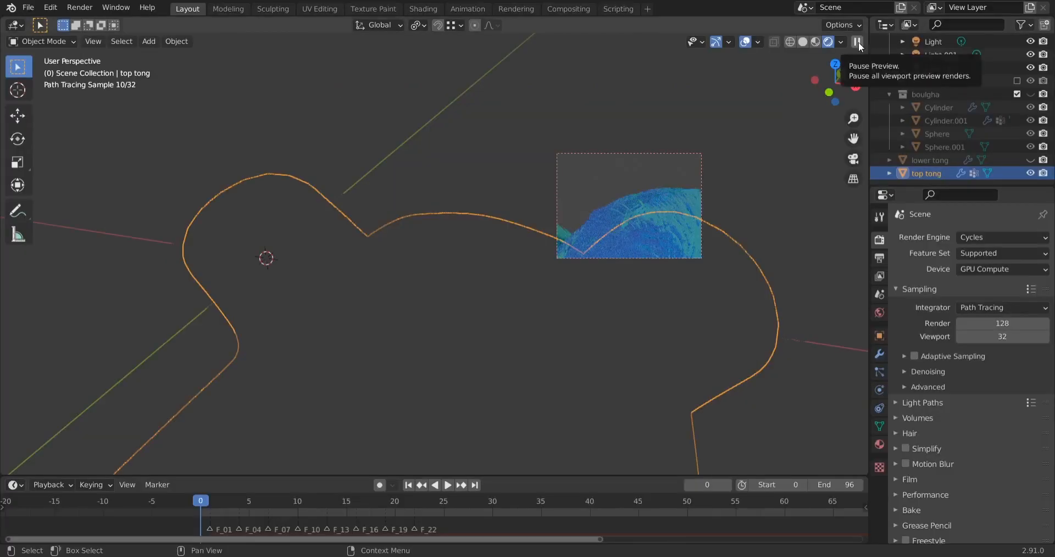
{"action": "left_click", "coordinate": [859, 41]}
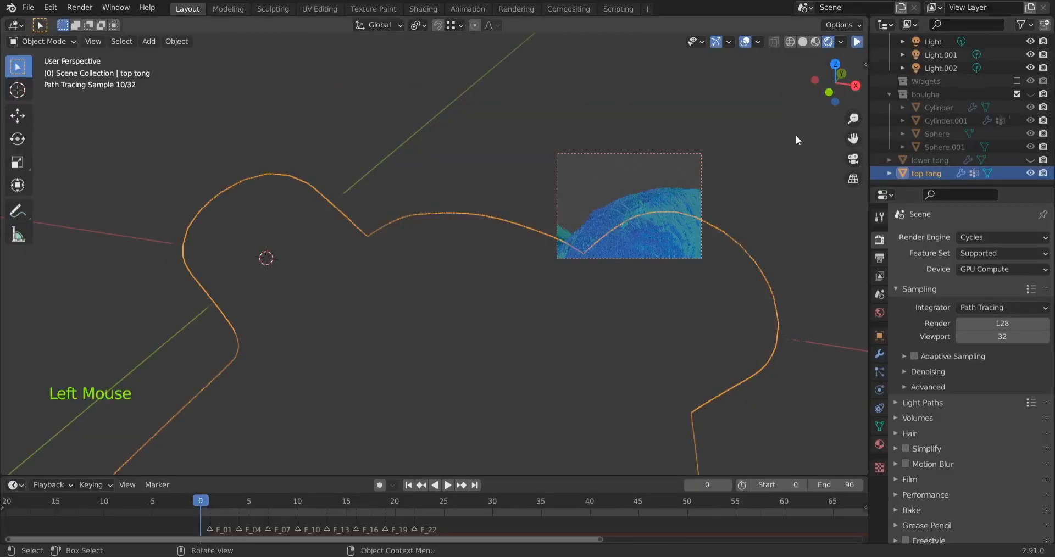
{"action": "left_click", "coordinate": [984, 237]}
{"action": "left_click", "coordinate": [978, 252]}
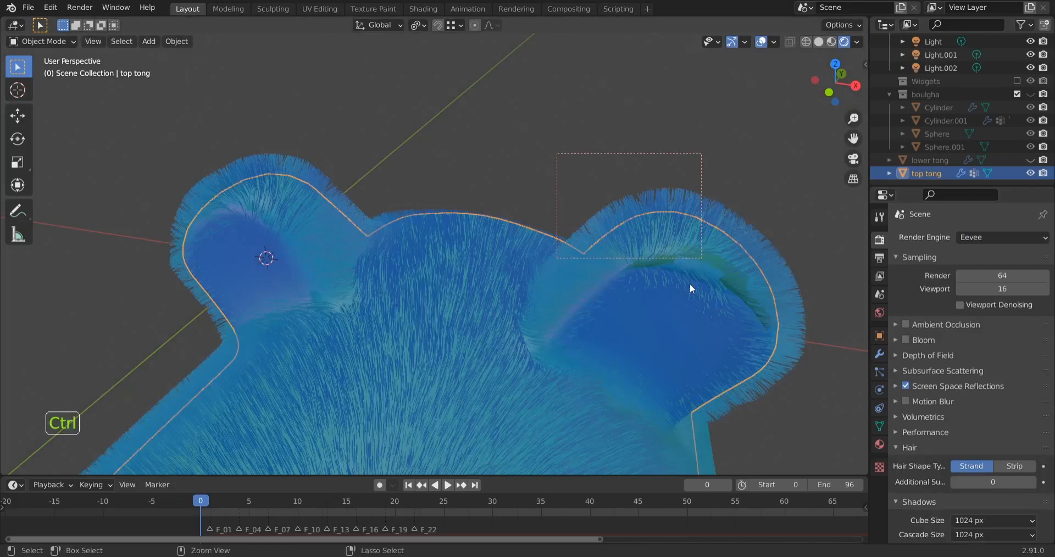
Clear the viewport render region and switch Eevee's hair shape type to Strip for the whole slipper top
{"action": "key", "text": "ctrl+alt+b"}
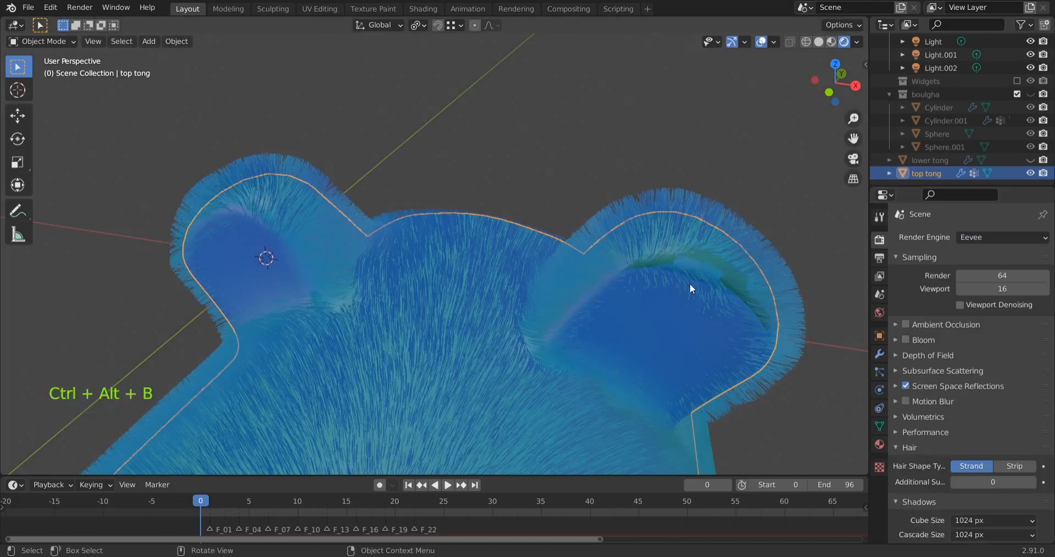
{"action": "scroll", "coordinate": [681, 295], "scroll_direction": "down", "scroll_amount": 2}
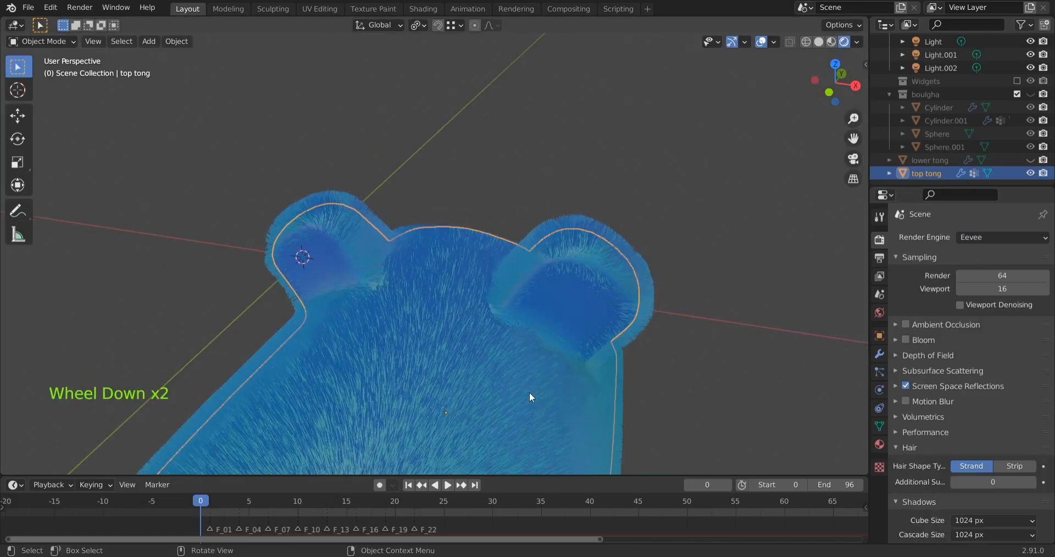
{"action": "scroll", "coordinate": [530, 393], "scroll_direction": "down", "scroll_amount": 1}
{"action": "middle_click_drag", "start_coordinate": [491, 424], "coordinate": [680, 331], "text": "shift"}
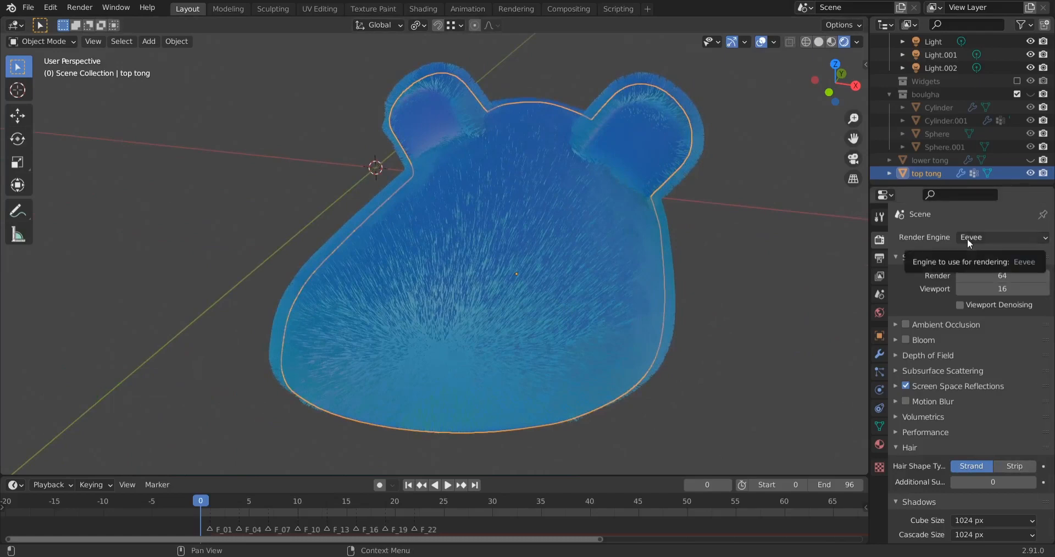
{"action": "left_click", "coordinate": [1007, 466]}
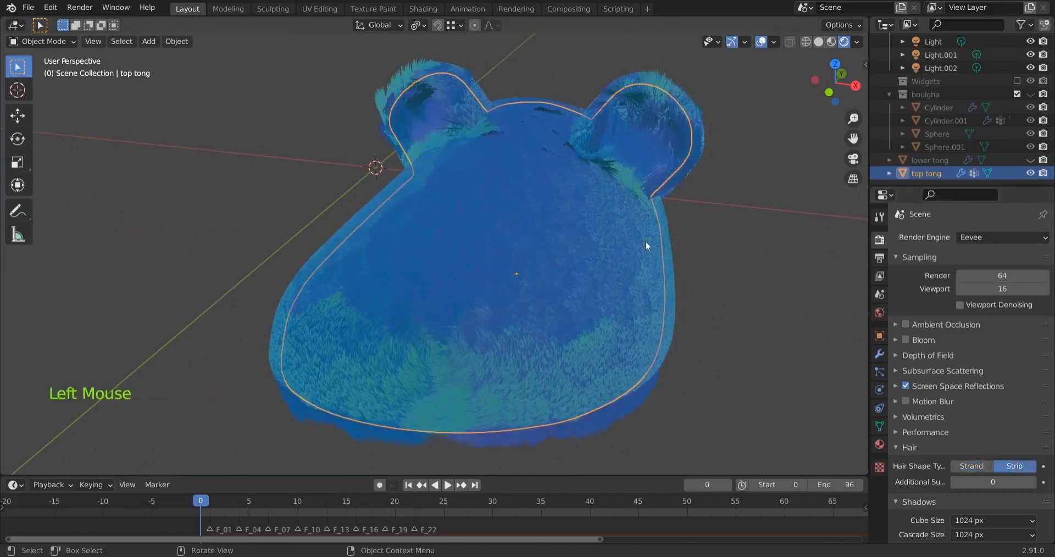
{"action": "mouse_move", "coordinate": [646, 246]}
{"action": "middle_mouse_down"}
{"action": "mouse_move", "coordinate": [558, 245]}
{"action": "mouse_move", "coordinate": [643, 230]}
{"action": "mouse_move", "coordinate": [631, 237]}
{"action": "middle_mouse_up"}
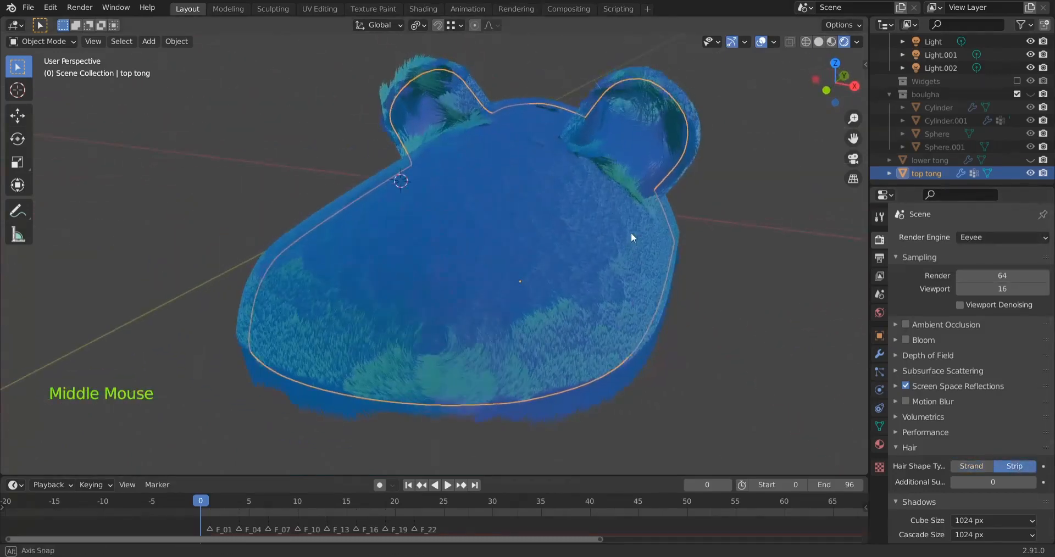
Examine the particle system's Hair Shape settings and the strip hairs around the slipper top's nearer ear
{"action": "left_click", "coordinate": [878, 372]}
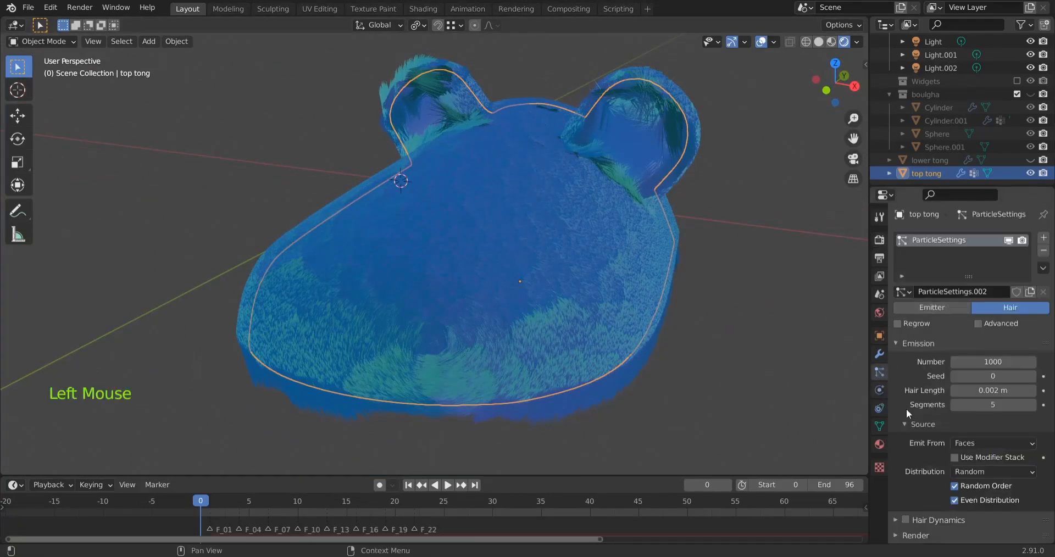
{"action": "scroll", "coordinate": [908, 407], "scroll_direction": "down", "scroll_amount": 18}
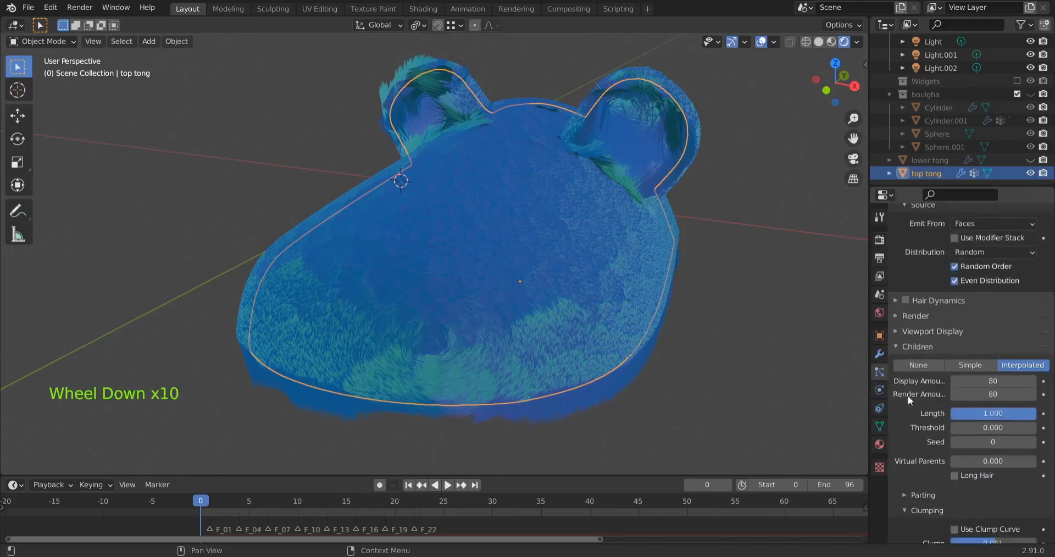
{"action": "scroll", "coordinate": [908, 394], "scroll_direction": "down", "scroll_amount": 11}
{"action": "scroll", "coordinate": [906, 373], "scroll_direction": "up", "scroll_amount": 3}
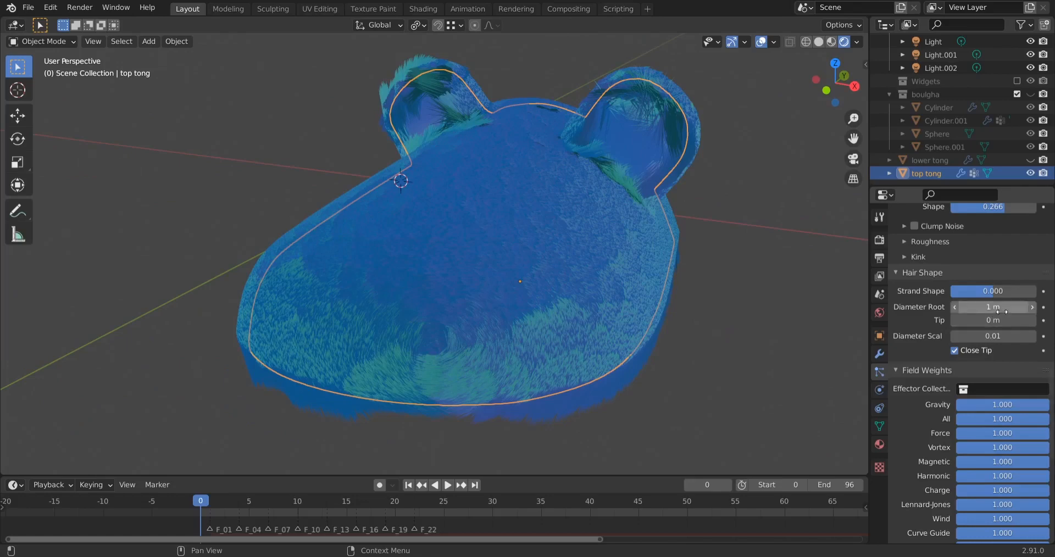
{"action": "scroll", "coordinate": [632, 230], "scroll_direction": "up", "scroll_amount": 3}
{"action": "middle_click_drag", "start_coordinate": [632, 230], "coordinate": [536, 189], "text": "shift"}
{"action": "middle_click_drag", "start_coordinate": [542, 236], "coordinate": [546, 199]}
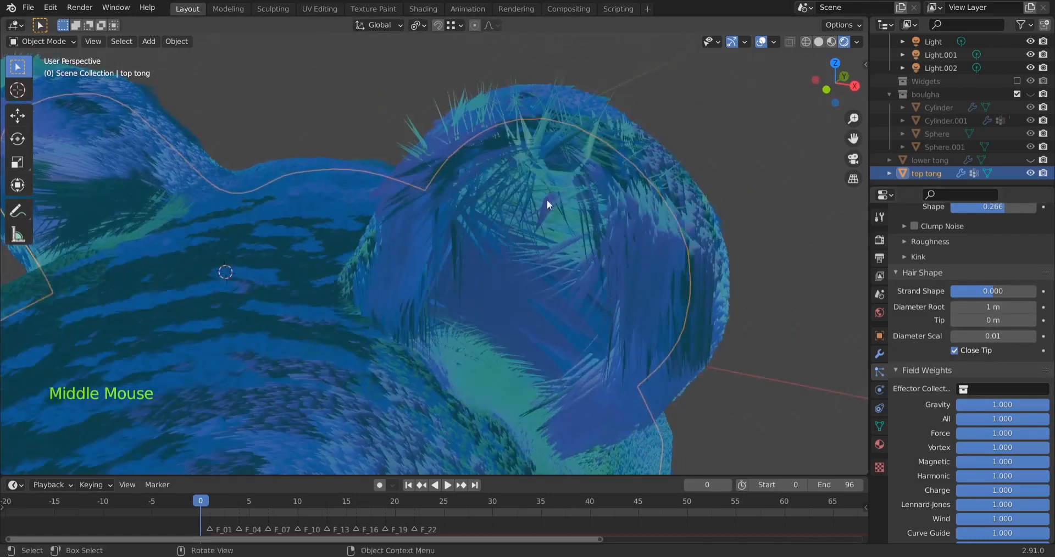
Reduce the child hairs' Display Amount to 20, and further down to 1
{"action": "scroll", "coordinate": [938, 305], "scroll_direction": "up", "scroll_amount": 17}
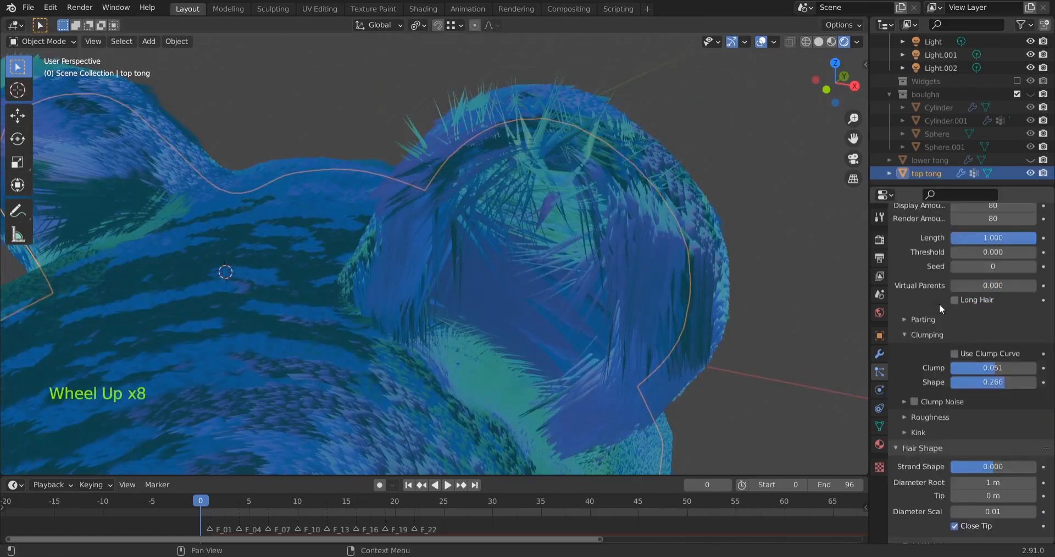
{"action": "left_click", "coordinate": [983, 403]}
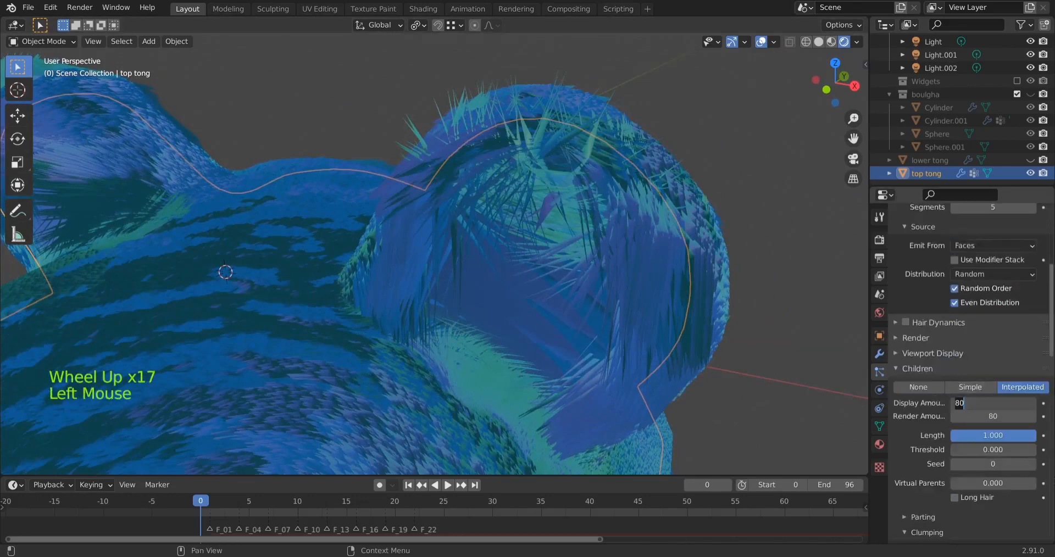
{"action": "type", "text": "20"}
{"action": "key", "text": "Return"}
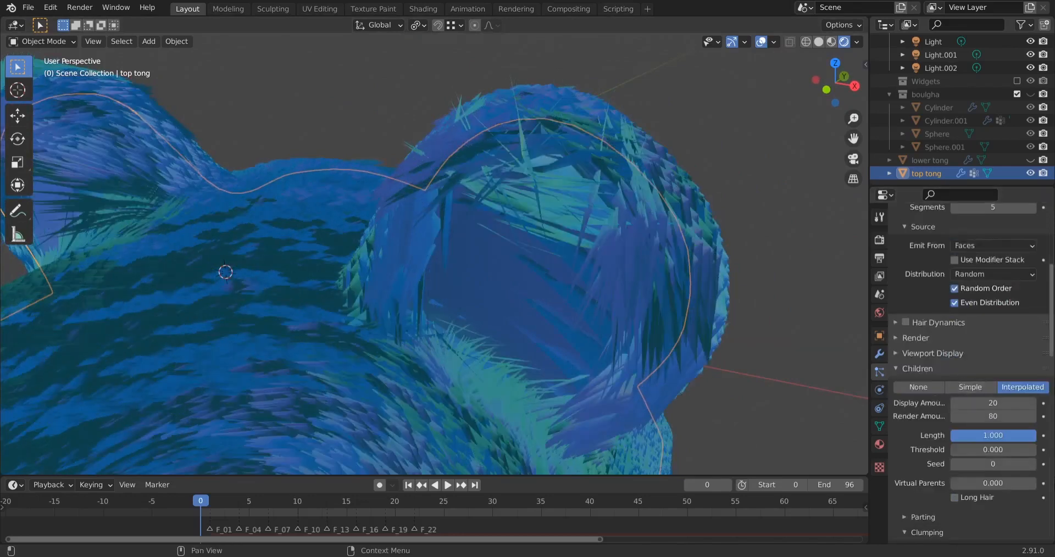
{"action": "left_click_drag", "start_coordinate": [1011, 402], "coordinate": [1000, 402]}
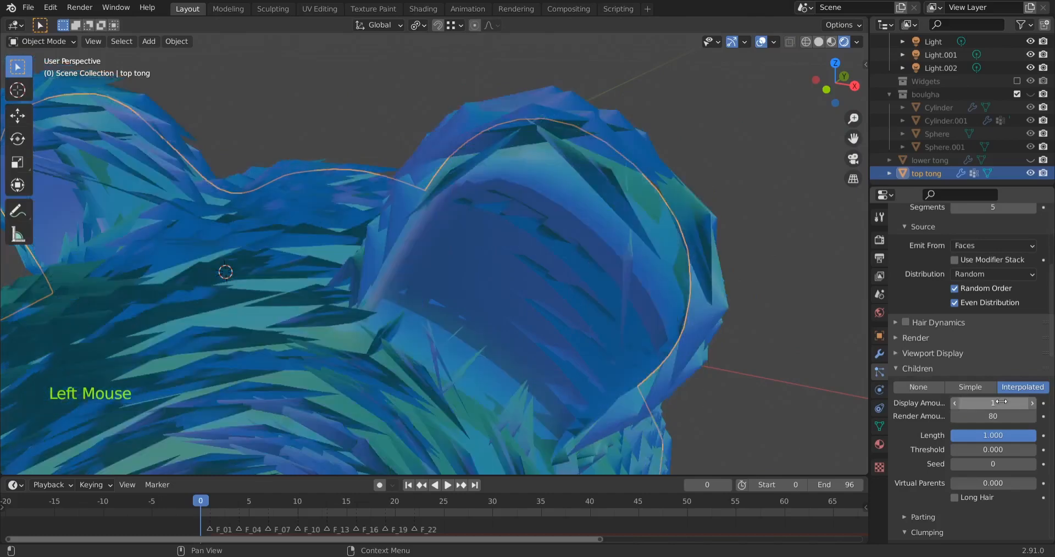
{"action": "middle_click_drag", "start_coordinate": [494, 317], "coordinate": [467, 315]}
Set the hair emission Number to 200 and inspect the individual strips on the slipper top up close
{"action": "scroll", "coordinate": [942, 281], "scroll_direction": "up", "scroll_amount": 18}
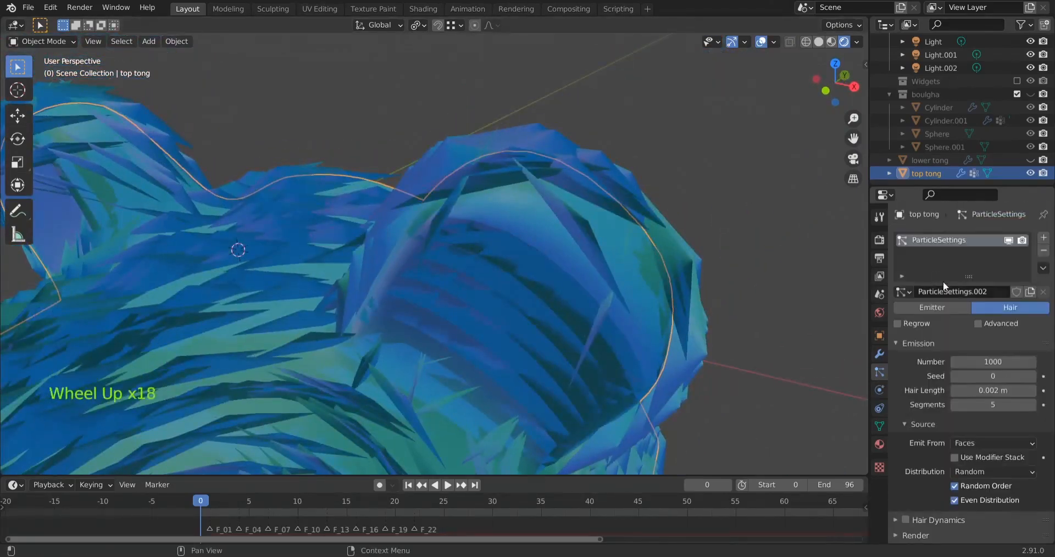
{"action": "scroll", "coordinate": [1008, 318], "scroll_direction": "down", "scroll_amount": 1}
{"action": "left_click", "coordinate": [1008, 341]}
{"action": "type", "text": "200"}
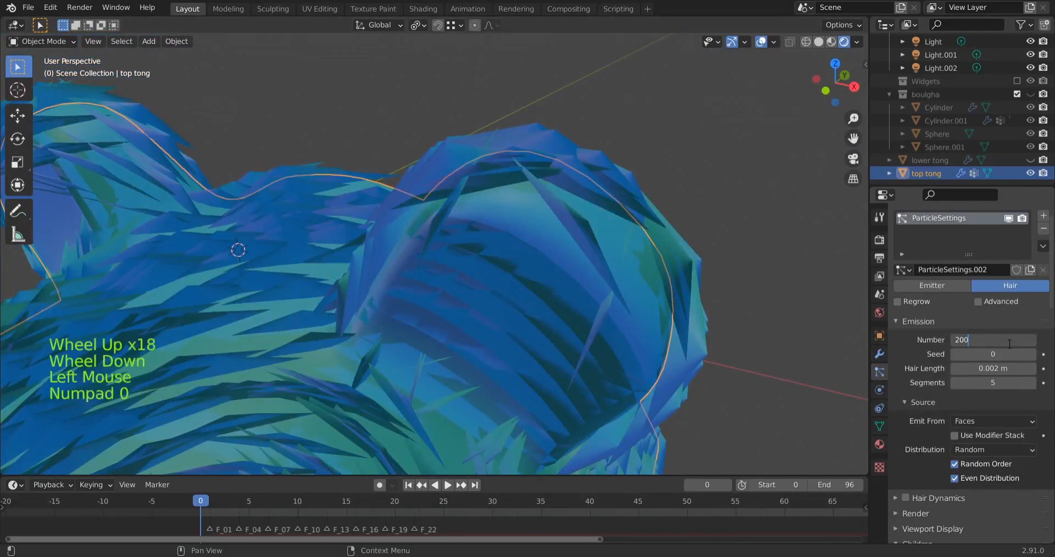
{"action": "key", "text": "Return"}
{"action": "middle_click_drag", "start_coordinate": [680, 305], "coordinate": [634, 292]}
{"action": "scroll", "coordinate": [559, 298], "scroll_direction": "down", "scroll_amount": 2}
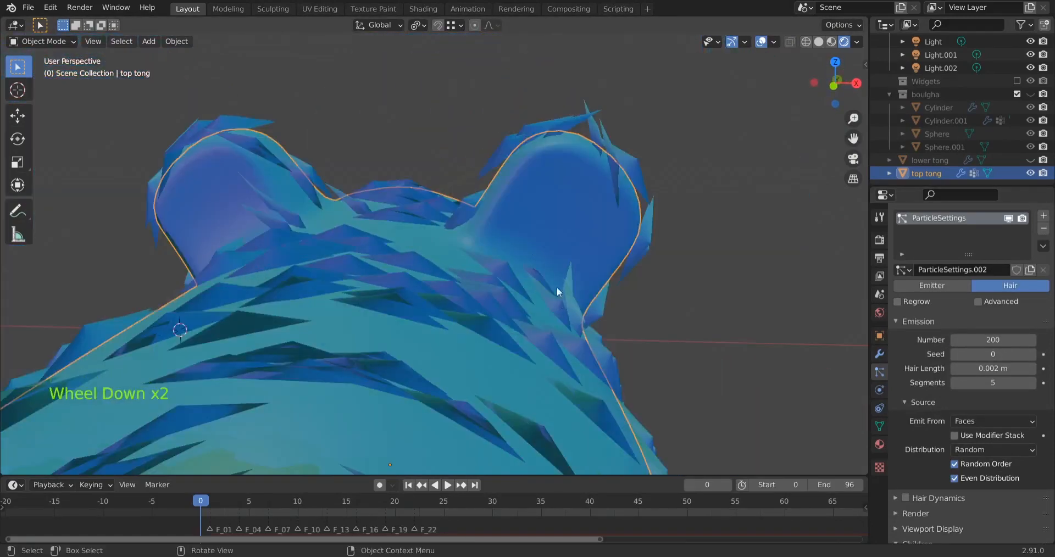
{"action": "middle_click_drag", "start_coordinate": [556, 287], "coordinate": [582, 251]}
{"action": "middle_click_drag", "start_coordinate": [401, 231], "coordinate": [240, 414]}
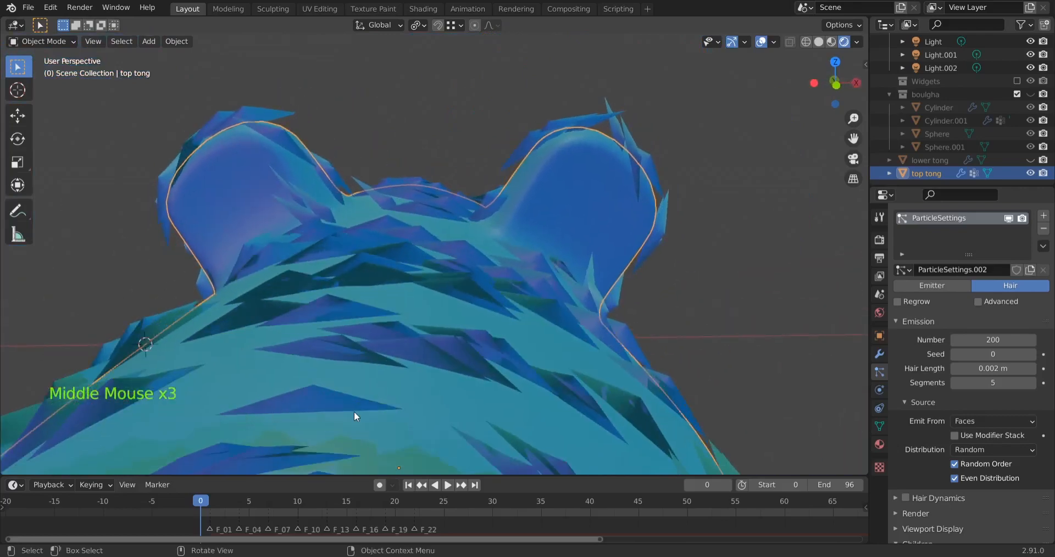
{"action": "middle_click_drag", "start_coordinate": [443, 441], "coordinate": [551, 216], "text": "shift"}
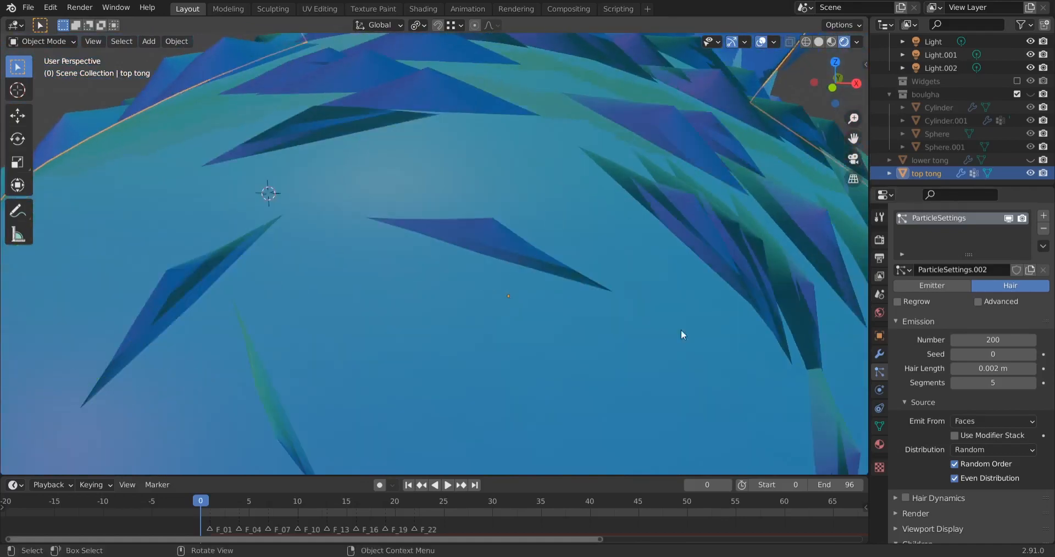
Try a hair root diameter of 0.1 m in the Hair Shape settings
{"action": "scroll", "coordinate": [919, 437], "scroll_direction": "down", "scroll_amount": 20}
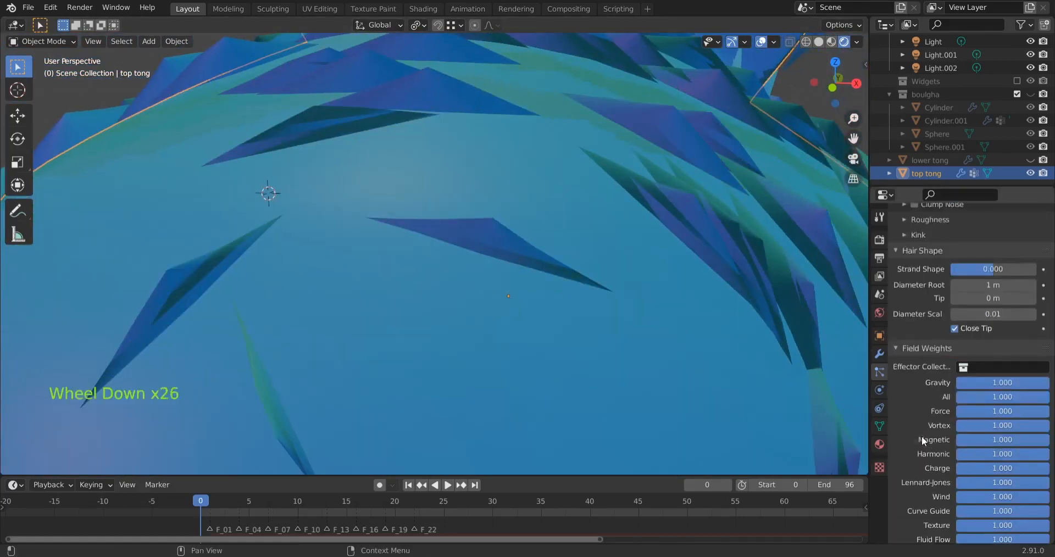
{"action": "left_click", "coordinate": [993, 284]}
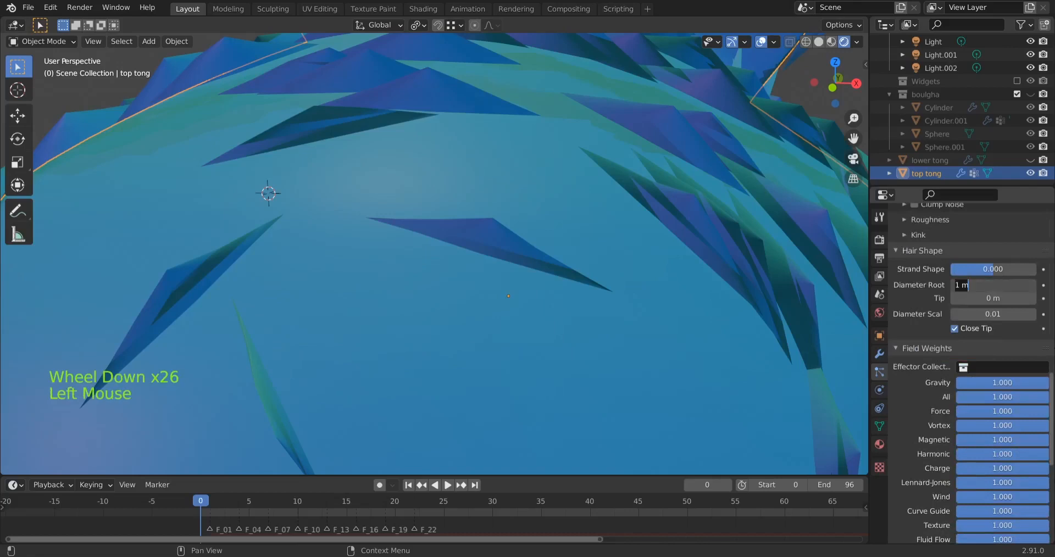
{"action": "type", "text": "0.1"}
{"action": "key", "text": "Return"}
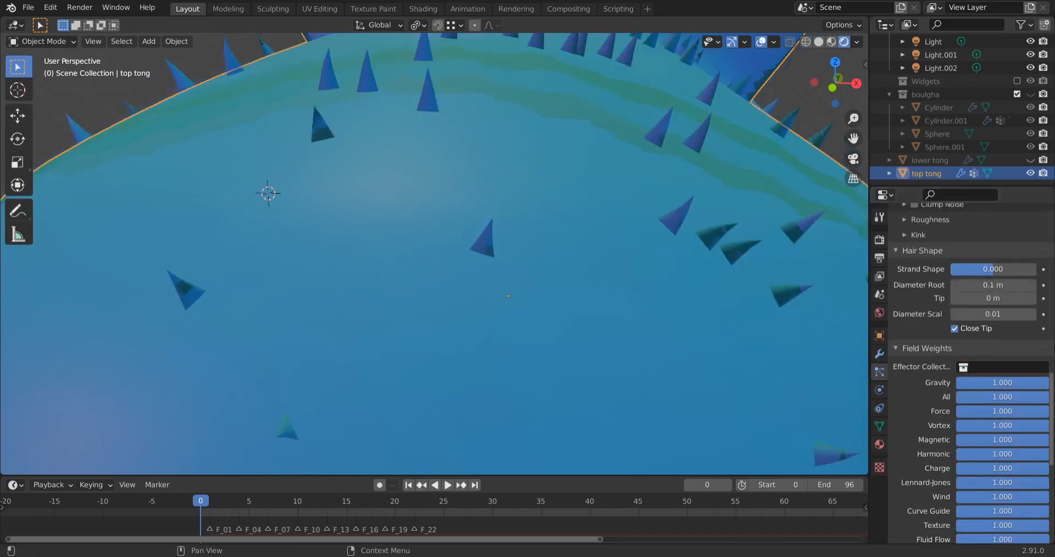
Try thinner hair root diameters of 0.001 m and 0.005 m
{"action": "left_click", "coordinate": [999, 285]}
{"action": "key", "text": "BackSpace"}
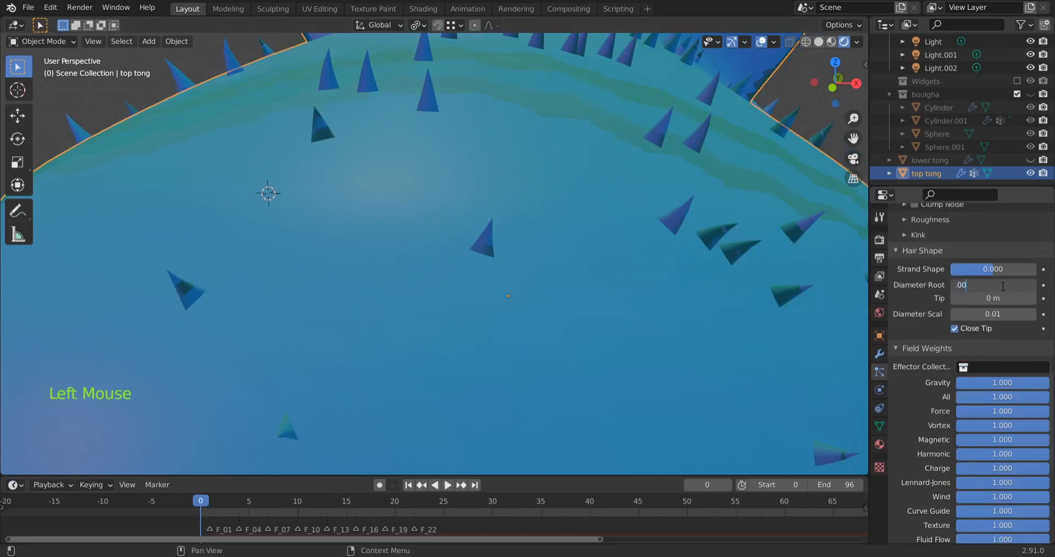
{"action": "type", "text": ".001"}
{"action": "key", "text": "Return"}
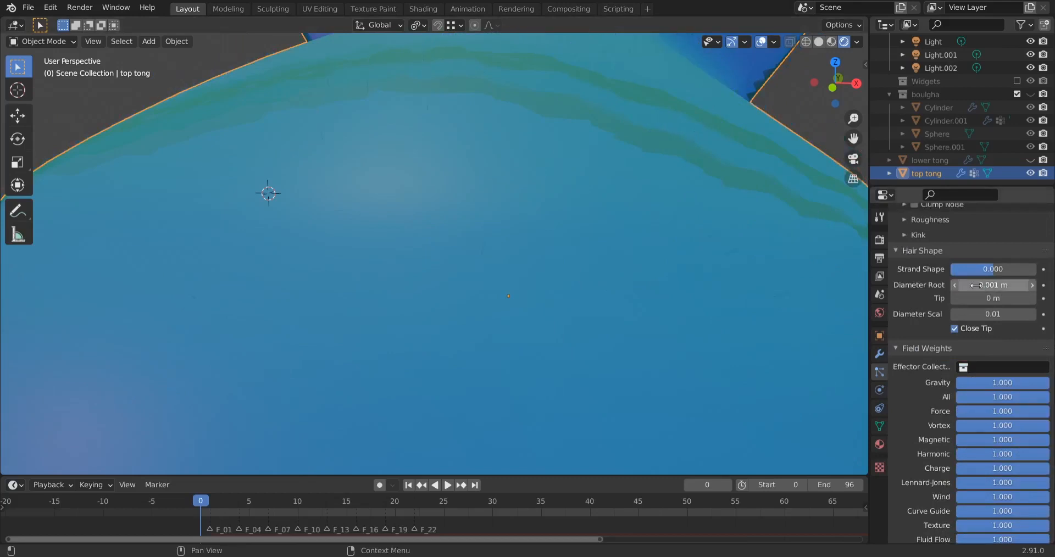
{"action": "left_click", "coordinate": [1003, 287]}
{"action": "type", "text": ".005"}
{"action": "key", "text": "Return"}
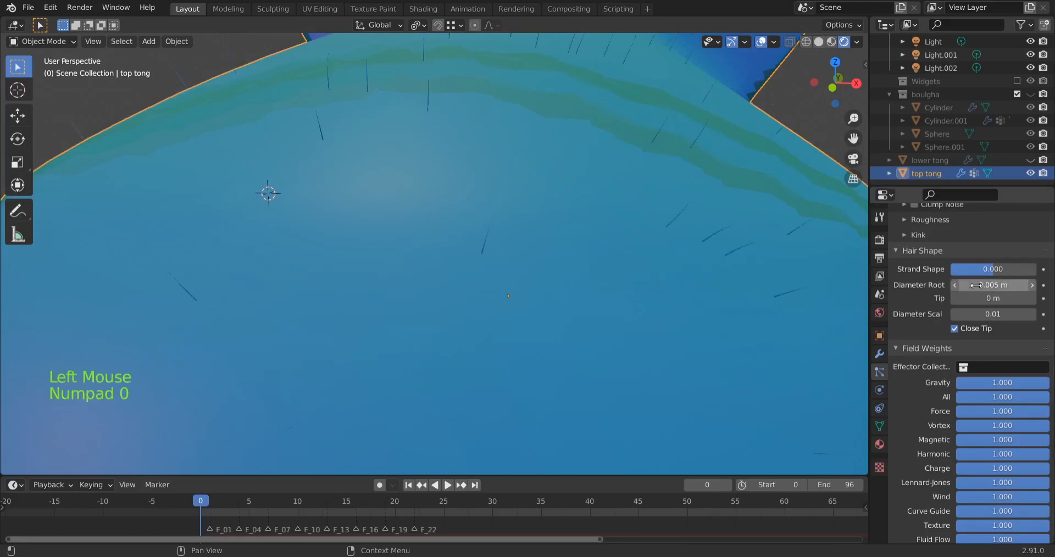
Set the hair root diameter to 0.008 m
{"action": "left_click", "coordinate": [1013, 284]}
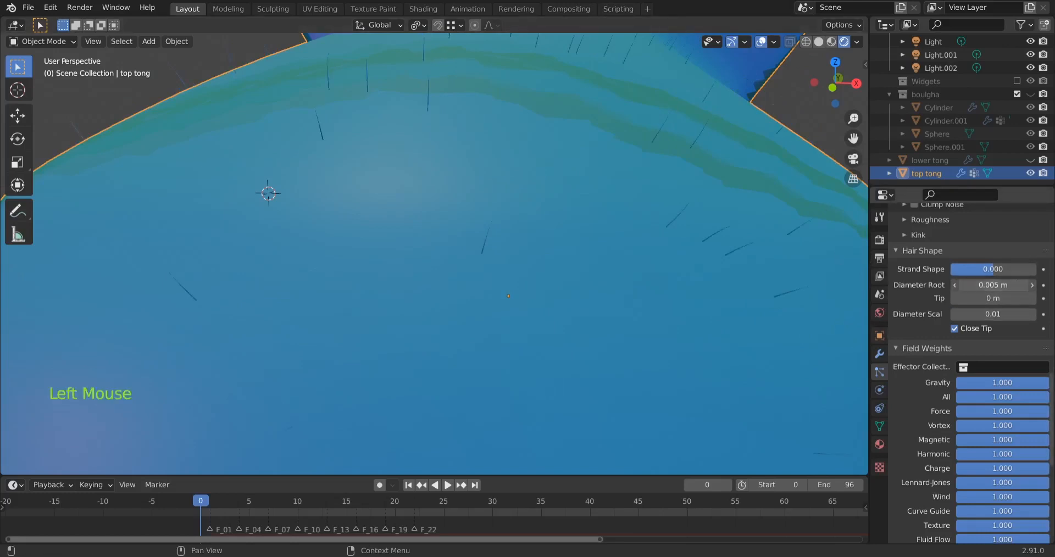
{"action": "key", "text": "ctrl+a"}
{"action": "key", "text": "BackSpace"}
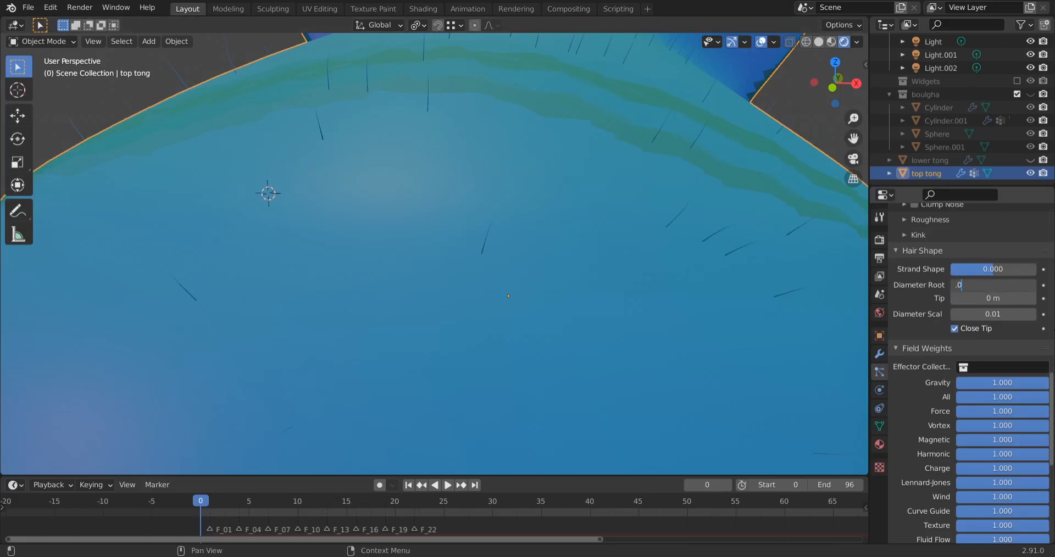
{"action": "type", "text": ".008"}
{"action": "key", "text": "Return"}
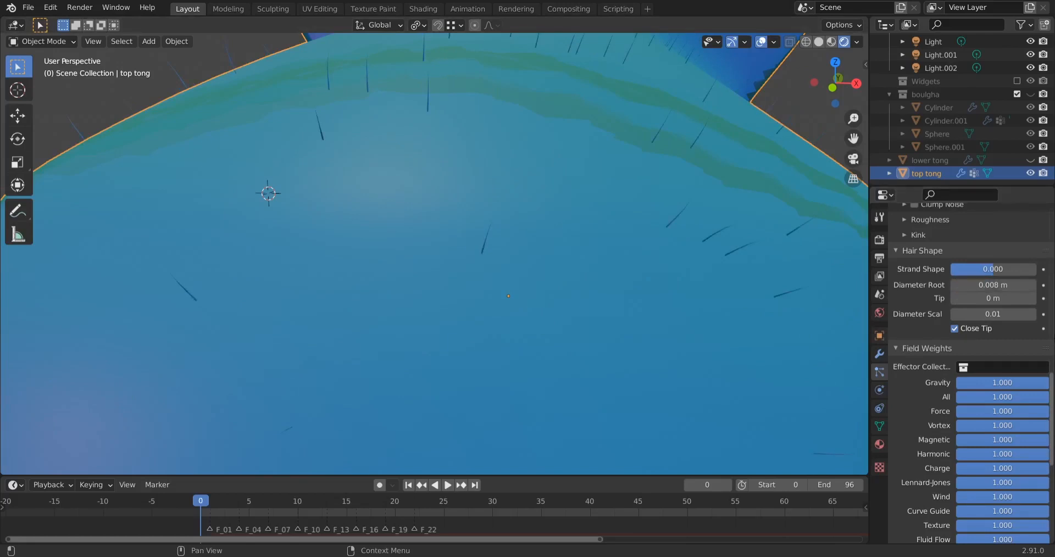
{"action": "scroll", "coordinate": [503, 243], "scroll_direction": "down", "scroll_amount": 2}
{"action": "scroll", "coordinate": [464, 183], "scroll_direction": "up", "scroll_amount": 2}
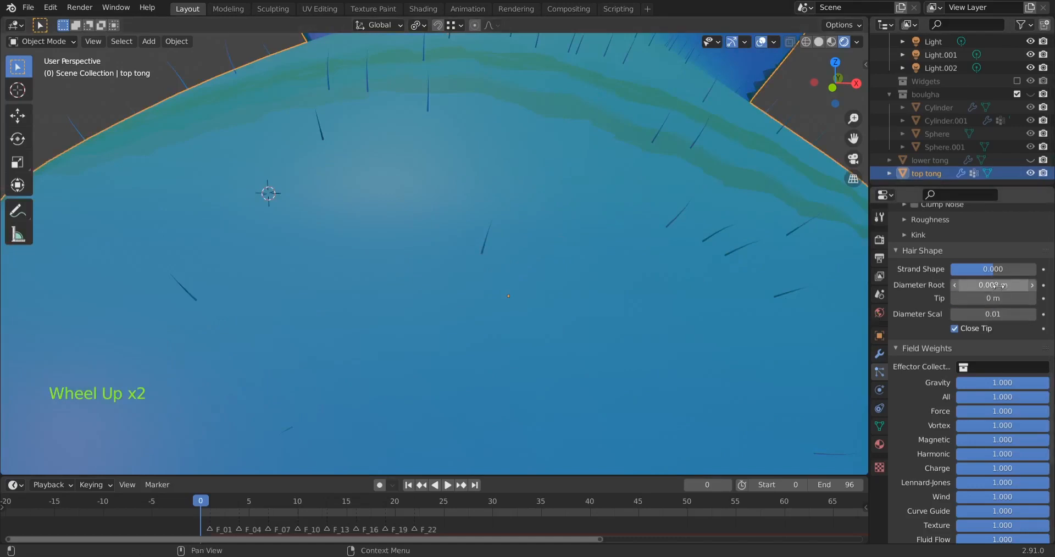
Try a hair Diameter Scale of 0.1, and restore it to 0.01
{"action": "left_click", "coordinate": [993, 314]}
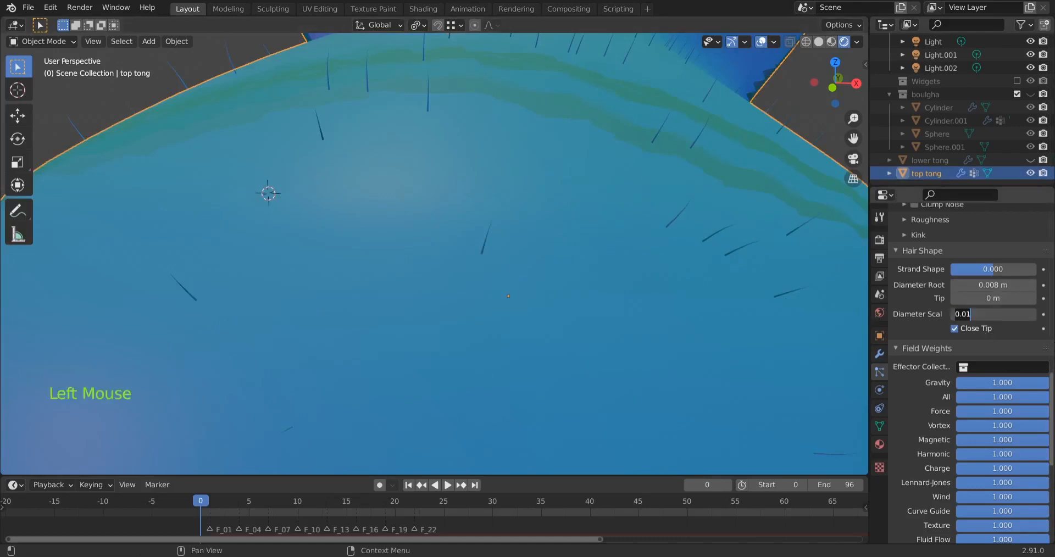
{"action": "key", "text": "BackSpace"}
{"action": "key", "text": "BackSpace"}
{"action": "key", "text": "BackSpace"}
{"action": "type", "text": ".1"}
{"action": "key", "text": "Return"}
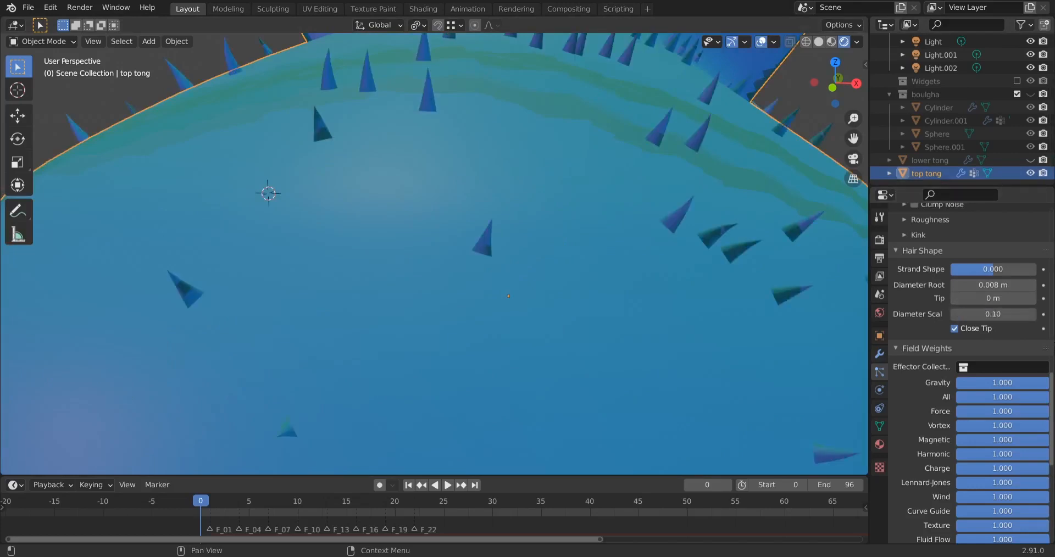
{"action": "left_click", "coordinate": [1000, 314]}
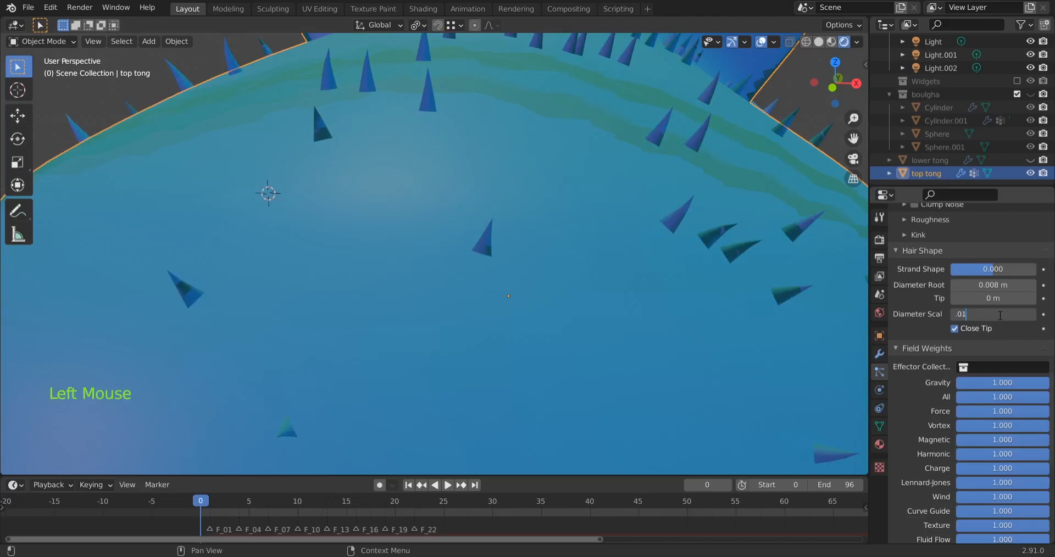
{"action": "type", "text": ".01"}
{"action": "key", "text": "Return"}
Set the child hairs' Display Amount to 80 and show the whole front of the slipper top
{"action": "scroll", "coordinate": [479, 201], "scroll_direction": "down", "scroll_amount": 3}
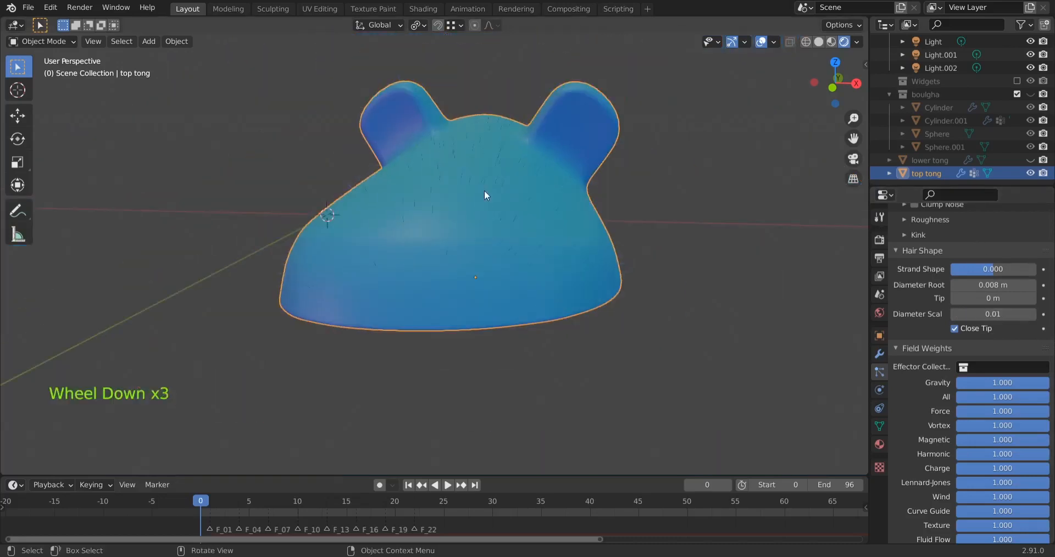
{"action": "scroll", "coordinate": [492, 198], "scroll_direction": "up", "scroll_amount": 2}
{"action": "scroll", "coordinate": [930, 326], "scroll_direction": "up", "scroll_amount": 8}
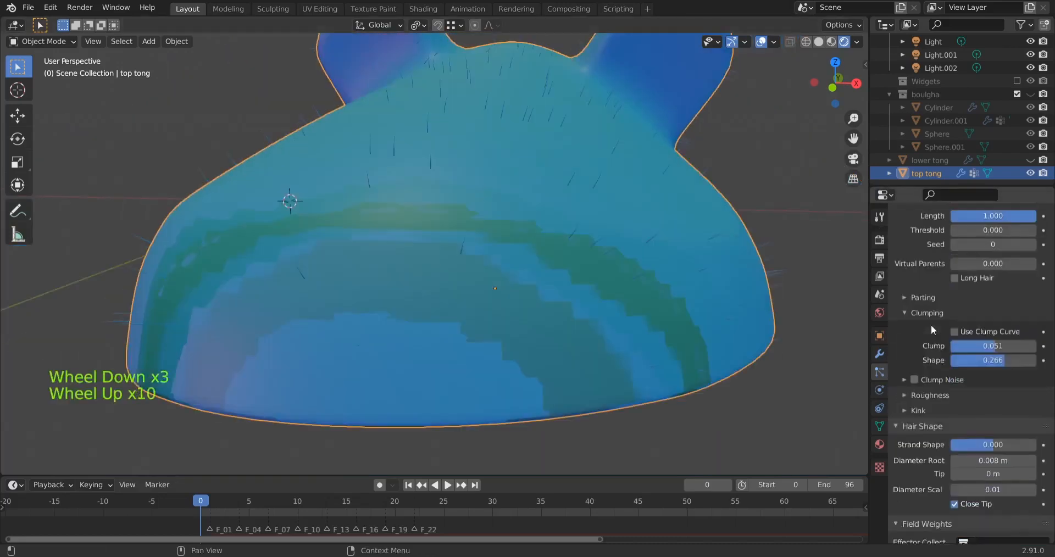
{"action": "scroll", "coordinate": [930, 324], "scroll_direction": "up", "scroll_amount": 13}
{"action": "scroll", "coordinate": [928, 328], "scroll_direction": "down", "scroll_amount": 3}
{"action": "left_click", "coordinate": [989, 402]}
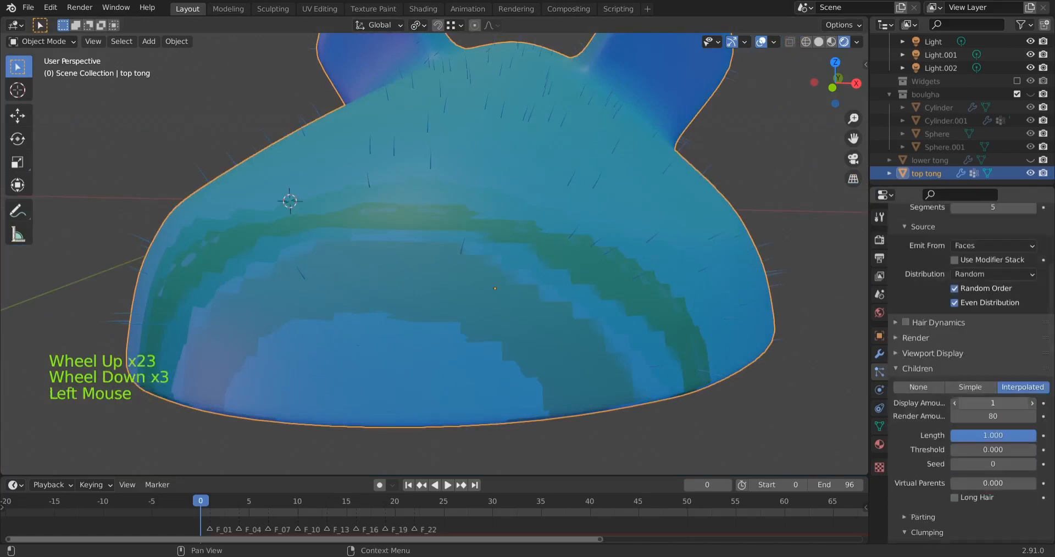
{"action": "type", "text": "80"}
{"action": "key", "text": "Return"}
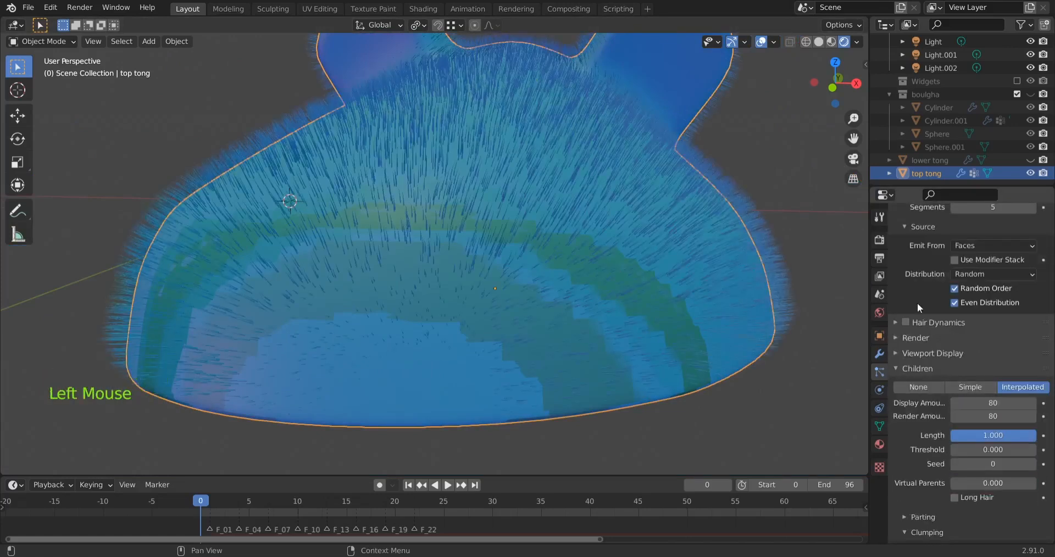
Try an emission Number of 500 hairs and check the fur coverage over the whole slipper top
{"action": "scroll", "coordinate": [997, 385], "scroll_direction": "up", "scroll_amount": 9}
{"action": "left_click", "coordinate": [1003, 362]}
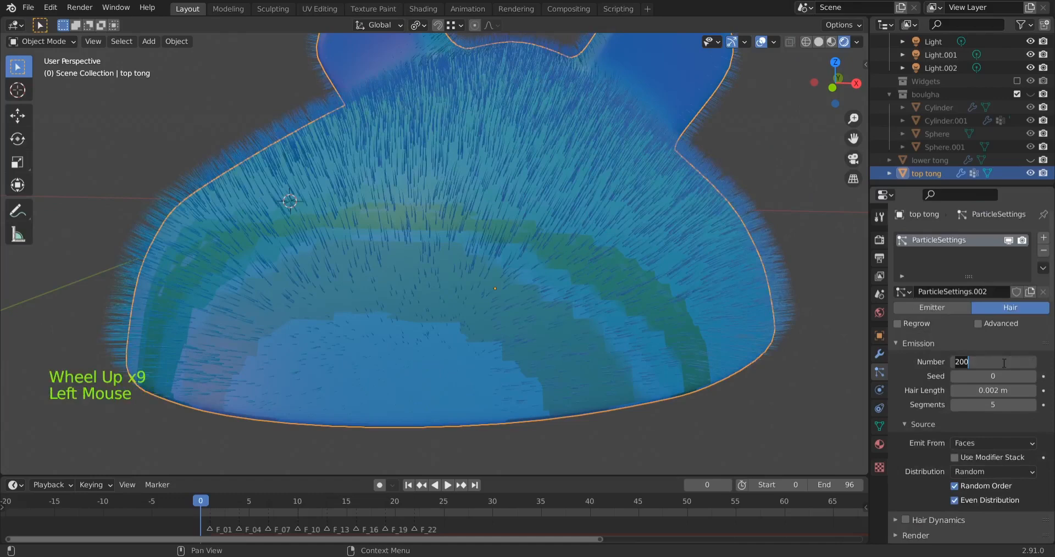
{"action": "type", "text": "500"}
{"action": "key", "text": "Return"}
{"action": "scroll", "coordinate": [1010, 357], "scroll_direction": "down", "scroll_amount": 2}
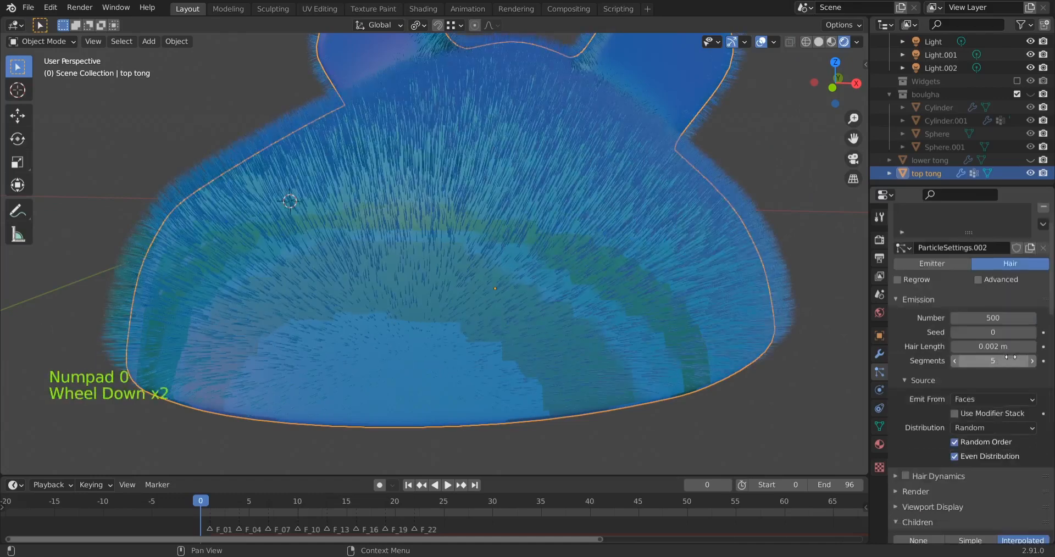
{"action": "scroll", "coordinate": [558, 310], "scroll_direction": "down", "scroll_amount": 5}
{"action": "middle_click_drag", "start_coordinate": [512, 265], "coordinate": [471, 217]}
{"action": "scroll", "coordinate": [516, 214], "scroll_direction": "up", "scroll_amount": 1}
{"action": "scroll", "coordinate": [493, 215], "scroll_direction": "up", "scroll_amount": 2}
{"action": "scroll", "coordinate": [494, 216], "scroll_direction": "down", "scroll_amount": 2}
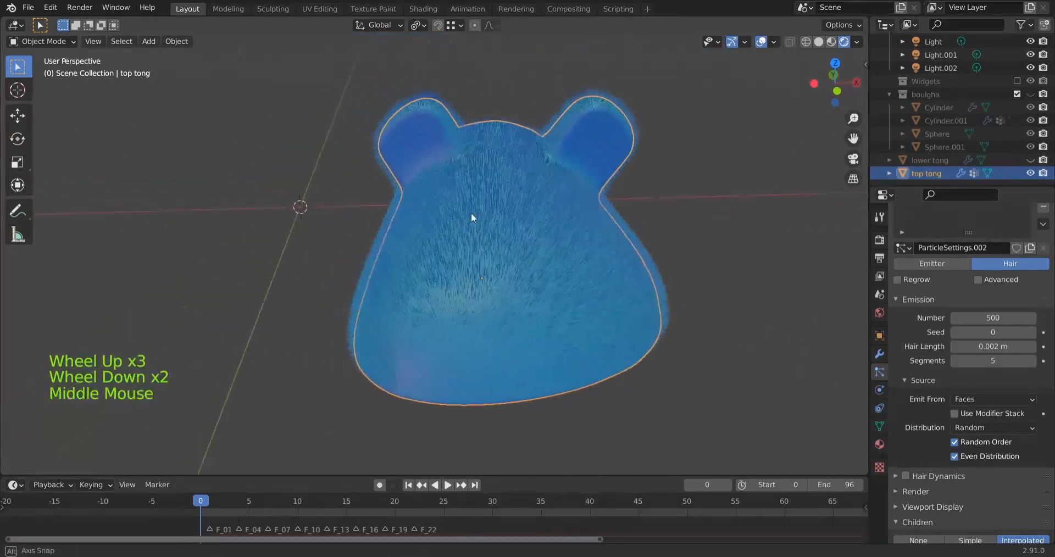
Set the emission Number of the slipper top's hair to 800
{"action": "scroll", "coordinate": [546, 164], "scroll_direction": "up", "scroll_amount": 2}
{"action": "middle_click_drag", "start_coordinate": [553, 169], "coordinate": [550, 207]}
{"action": "left_click", "coordinate": [993, 318]}
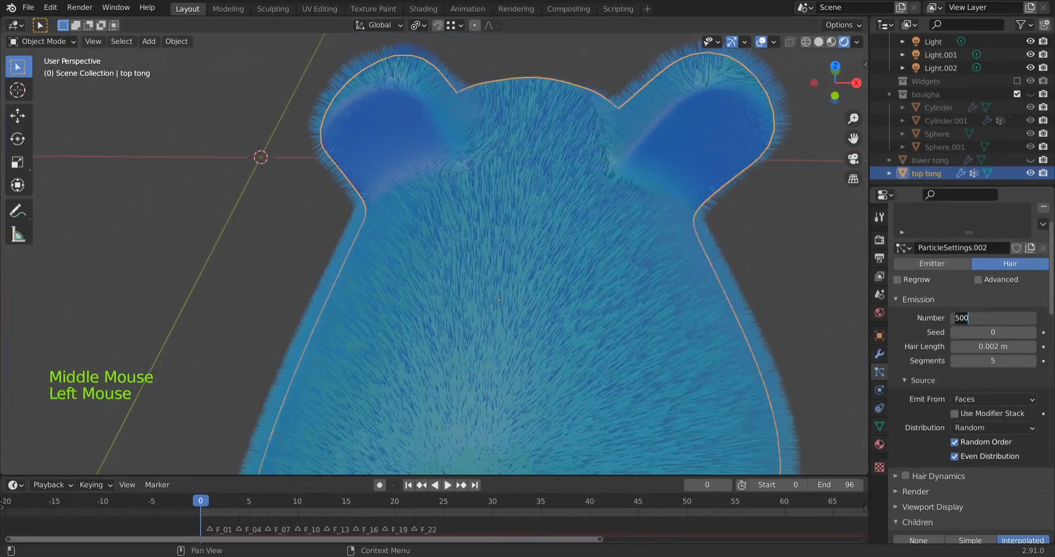
{"action": "type", "text": "800"}
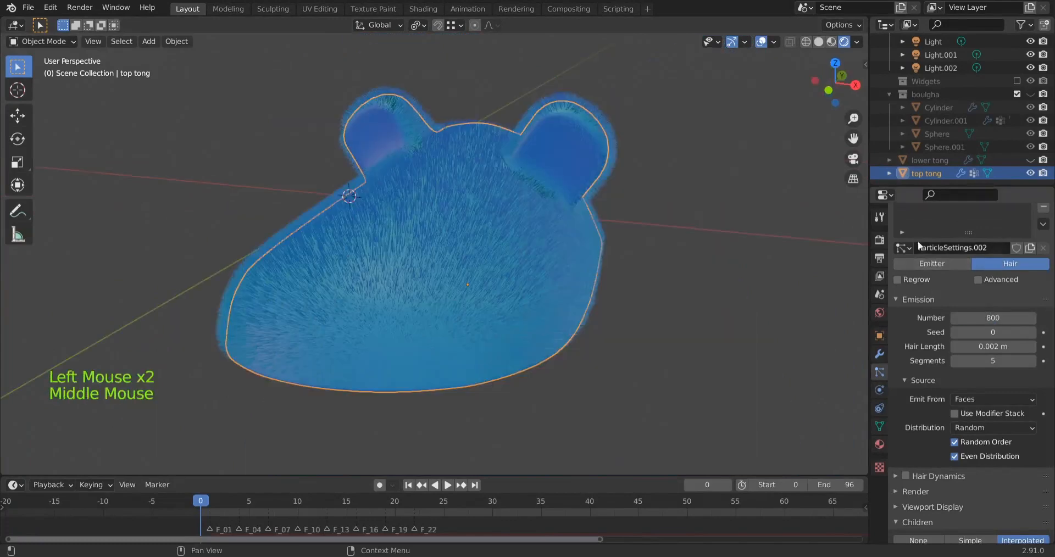
Try the Strand hair shape type in the Eevee render settings, and restore Strip
{"action": "left_click", "coordinate": [879, 241]}
{"action": "scroll", "coordinate": [910, 364], "scroll_direction": "down", "scroll_amount": 4}
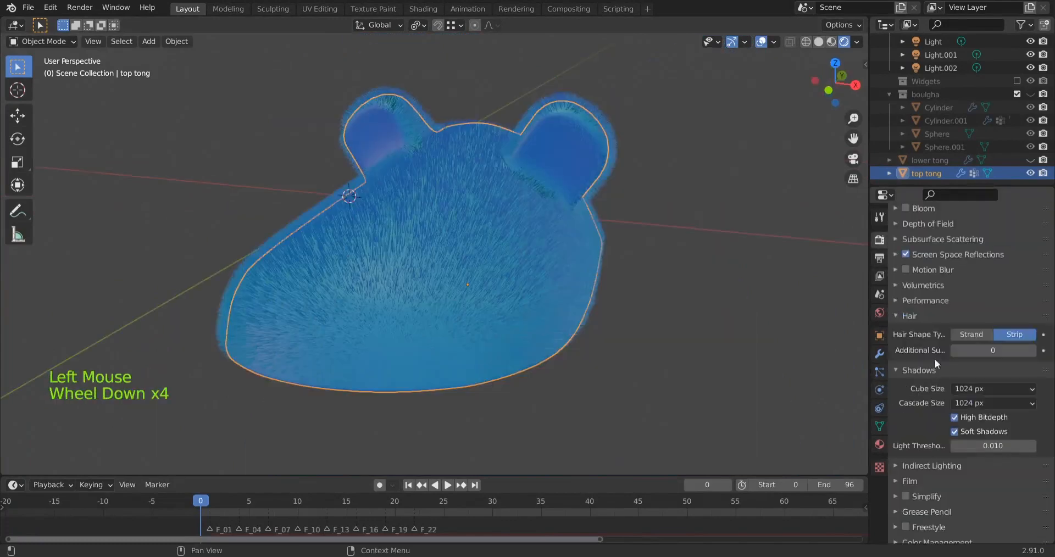
{"action": "left_click", "coordinate": [973, 336]}
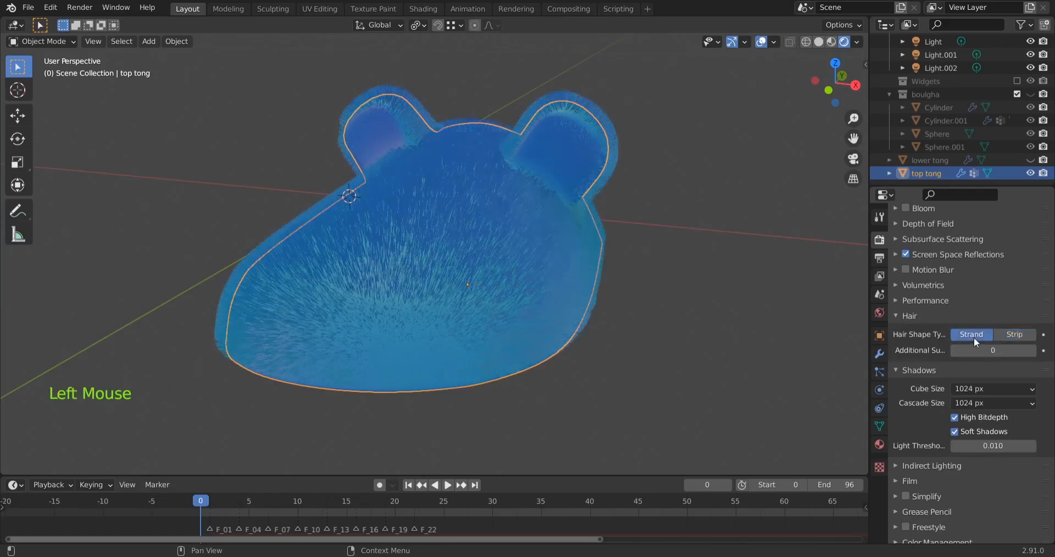
{"action": "middle_click_drag", "start_coordinate": [637, 329], "coordinate": [316, 233]}
{"action": "left_click", "coordinate": [1015, 335]}
{"action": "scroll", "coordinate": [338, 229], "scroll_direction": "up", "scroll_amount": 2}
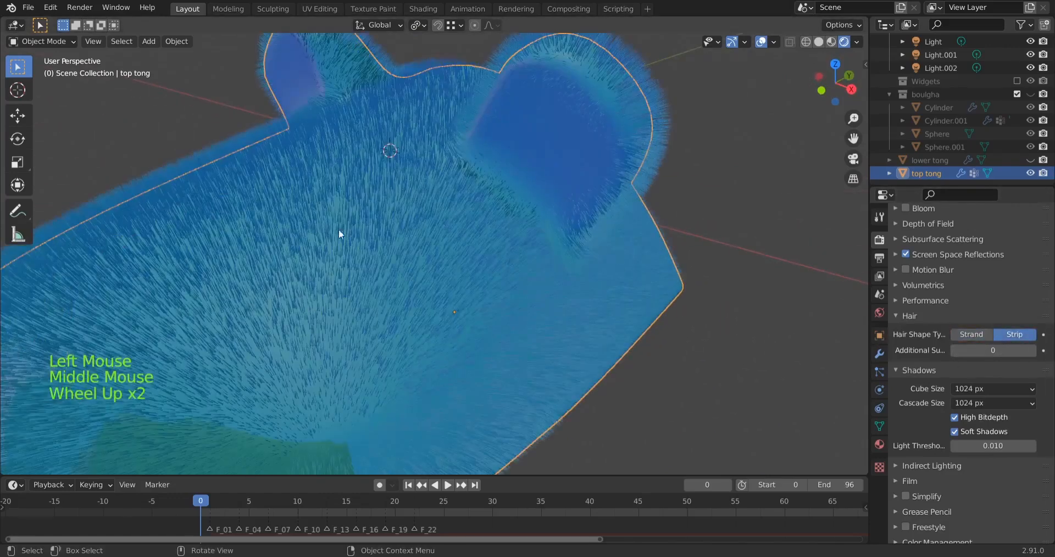
Switch the render engine to Cycles and resume the viewport rendering to preview the fur
{"action": "scroll", "coordinate": [960, 244], "scroll_direction": "up", "scroll_amount": 10}
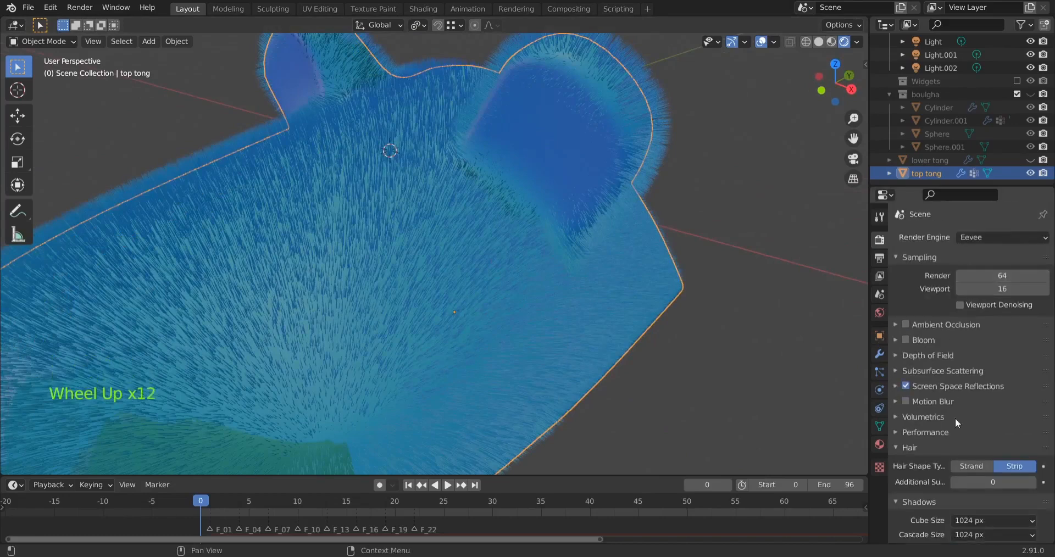
{"action": "left_click", "coordinate": [974, 234]}
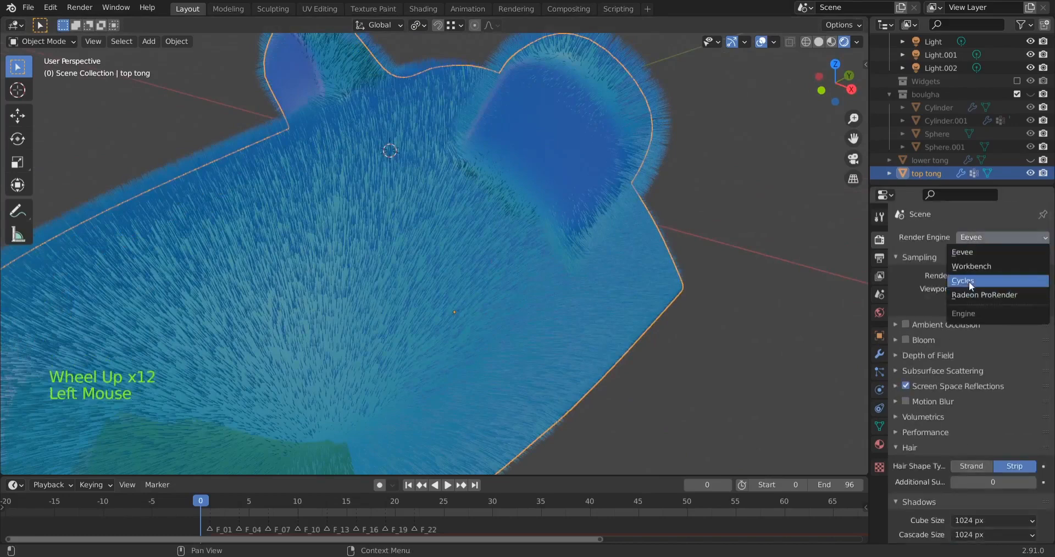
{"action": "left_click", "coordinate": [970, 281]}
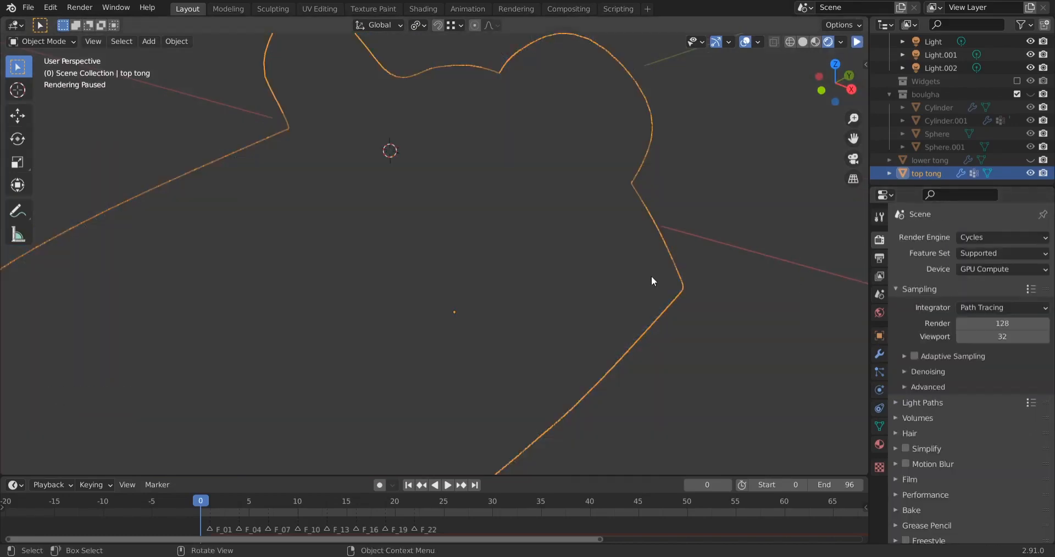
{"action": "left_click", "coordinate": [857, 42]}
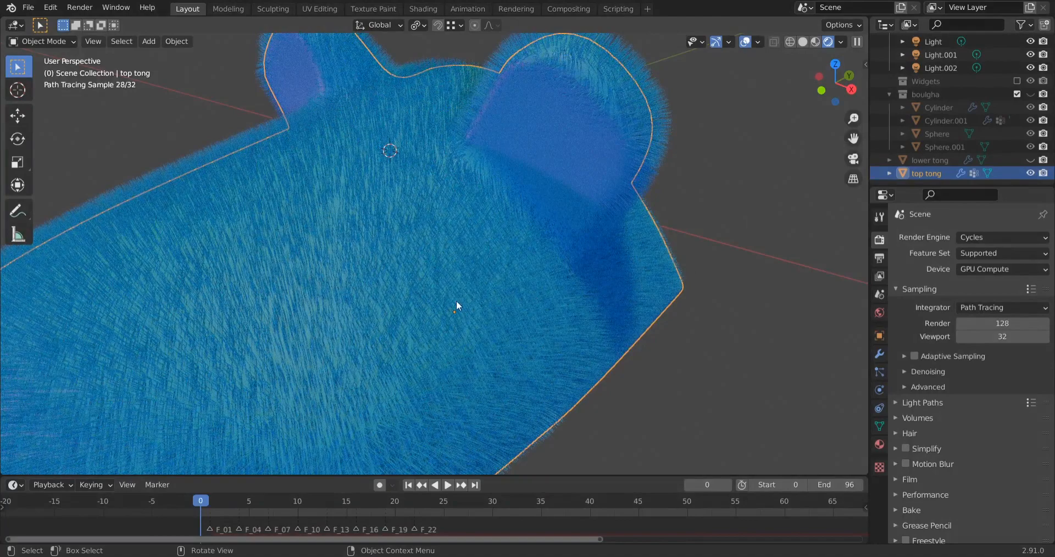
{"action": "scroll", "coordinate": [456, 301], "scroll_direction": "down", "scroll_amount": 4}
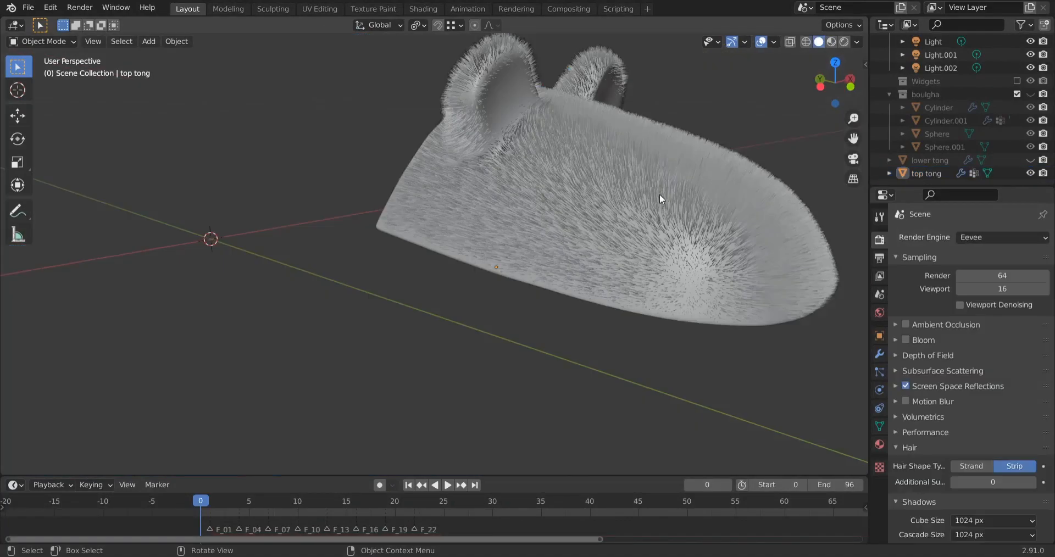
{"action": "middle_click_drag", "start_coordinate": [659, 193], "coordinate": [510, 152]}
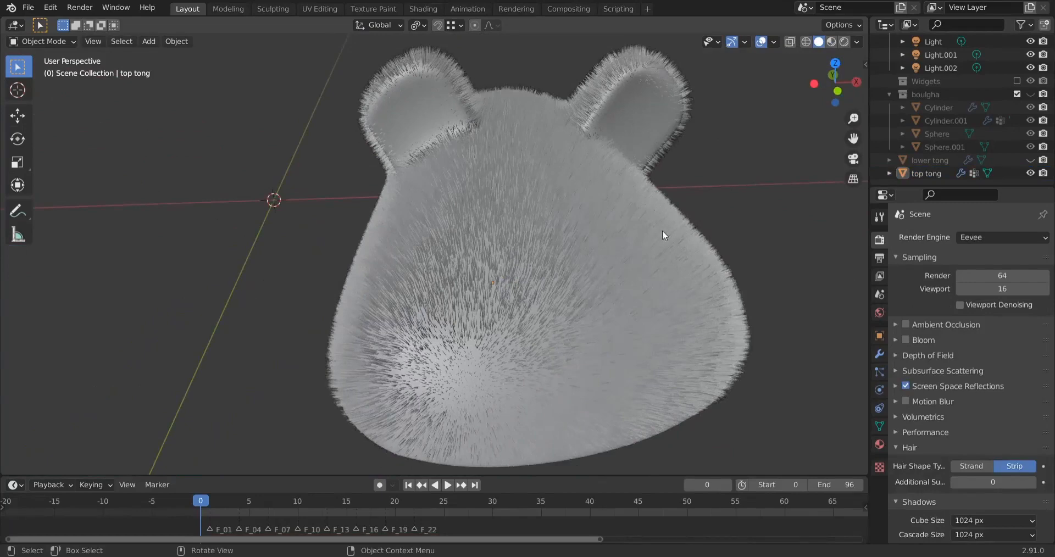
Enter Edit Mode on the slipper top and check the faces of the hair vertex group
{"action": "key", "text": "Tab"}
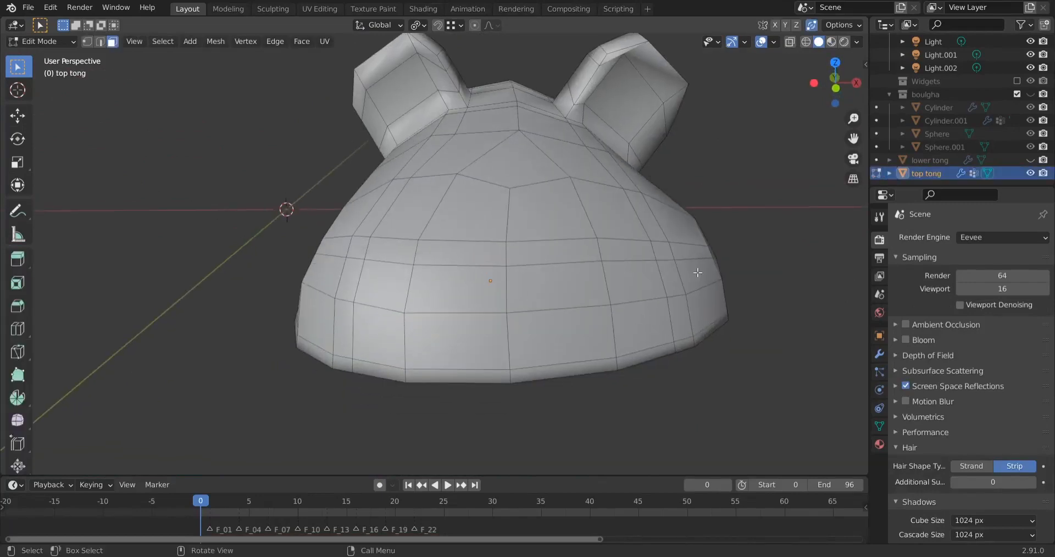
{"action": "left_click", "coordinate": [879, 425]}
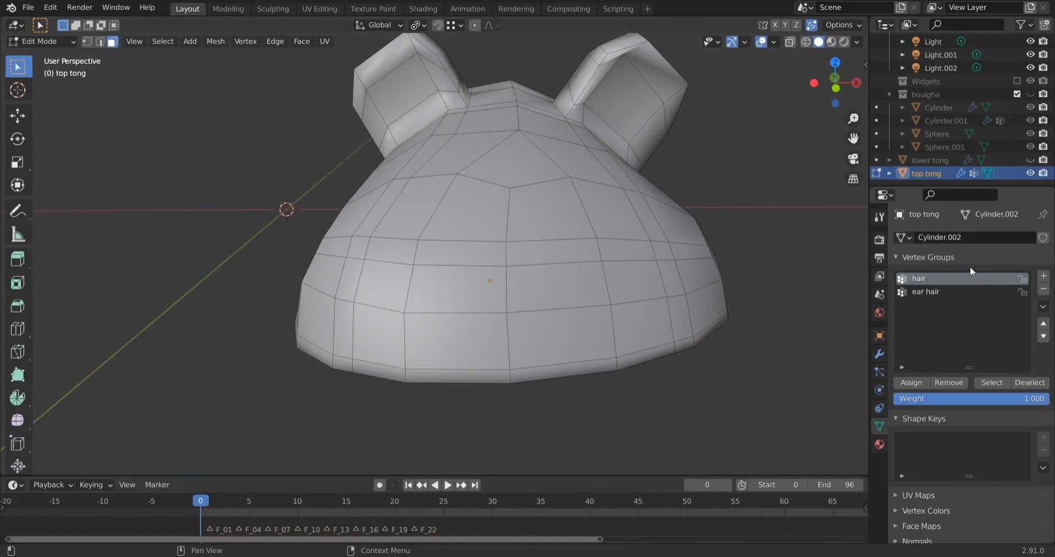
{"action": "left_click", "coordinate": [937, 291]}
{"action": "left_click", "coordinate": [936, 279]}
{"action": "left_click", "coordinate": [991, 383]}
{"action": "middle_click_drag", "start_coordinate": [385, 138], "coordinate": [492, 254]}
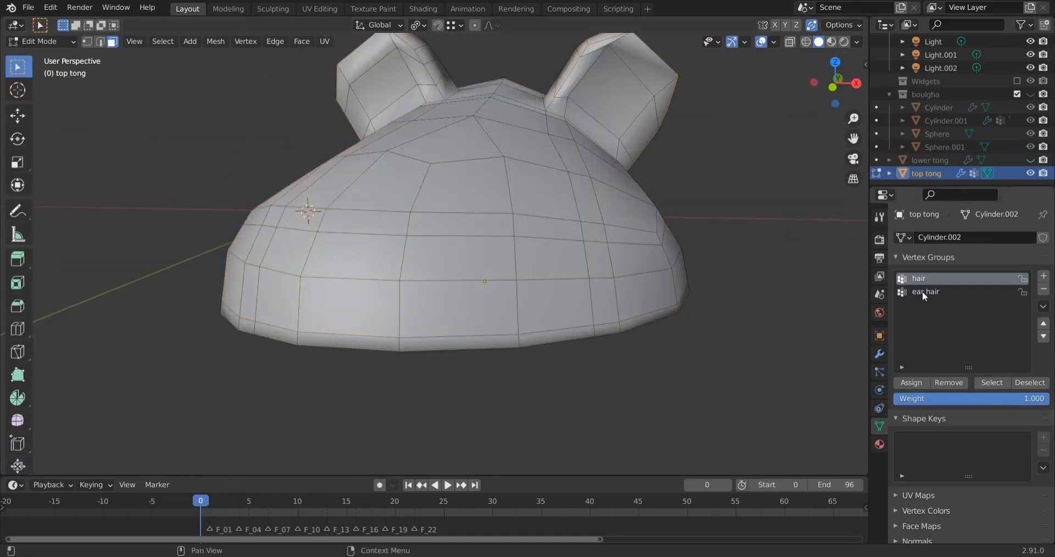
Select the inner ear faces stored in the ear hair vertex group
{"action": "left_click", "coordinate": [922, 290]}
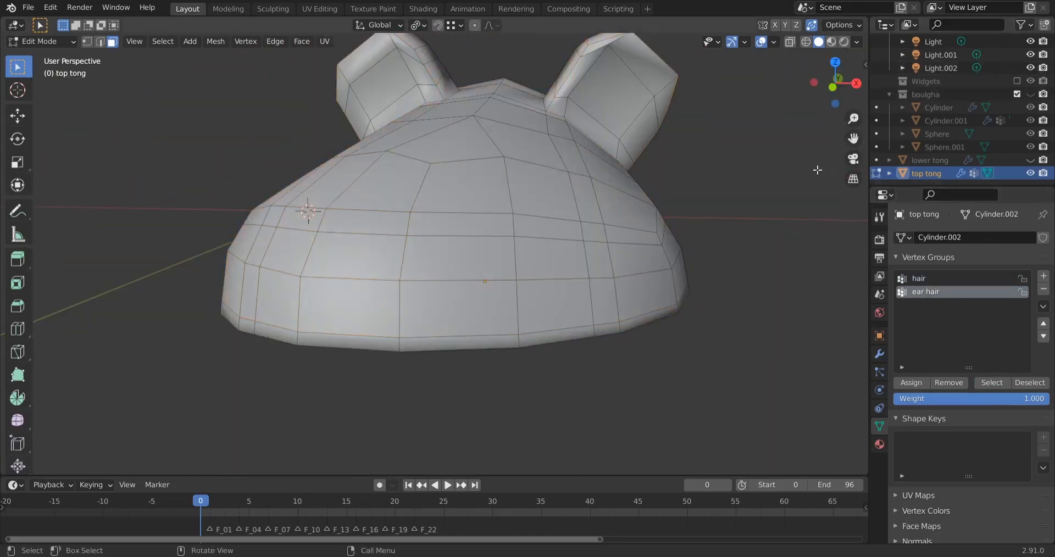
{"action": "key", "text": "n"}
{"action": "left_click", "coordinate": [993, 384]}
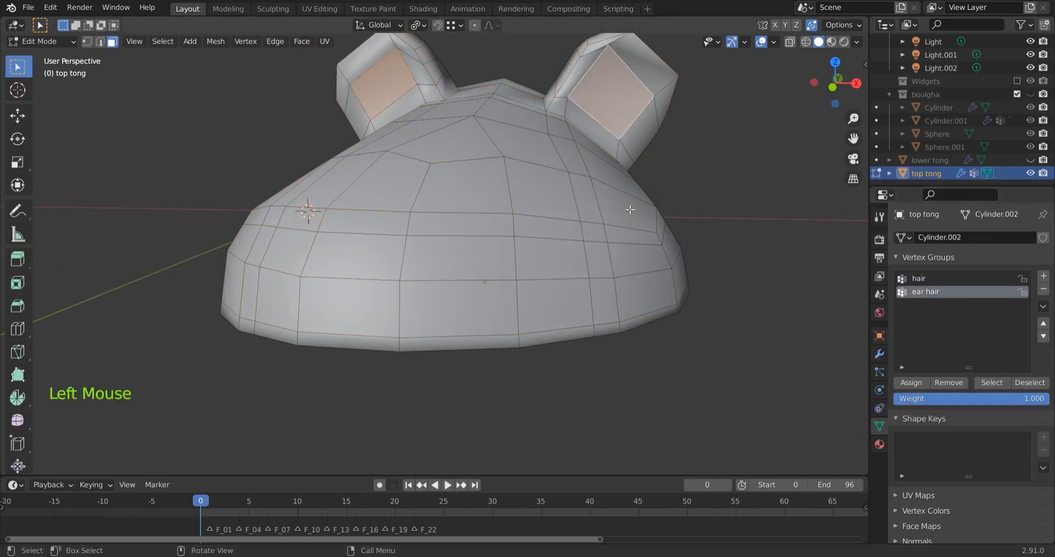
{"action": "middle_click_drag", "start_coordinate": [632, 181], "coordinate": [613, 142]}
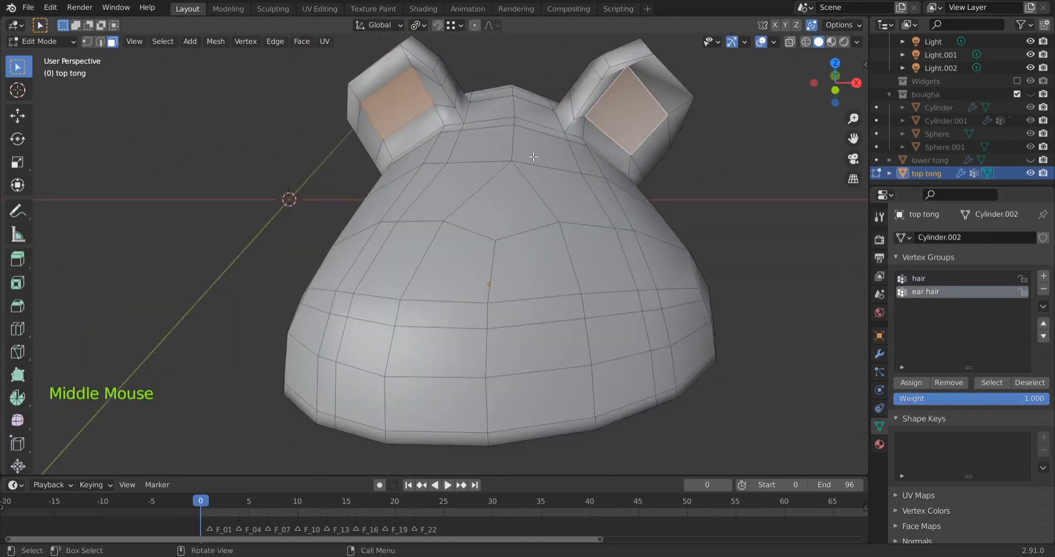
{"action": "middle_click_drag", "start_coordinate": [537, 165], "coordinate": [536, 275], "text": "shift"}
{"action": "scroll", "coordinate": [558, 186], "scroll_direction": "up", "scroll_amount": 2}
{"action": "middle_click_drag", "start_coordinate": [535, 275], "coordinate": [544, 242]}
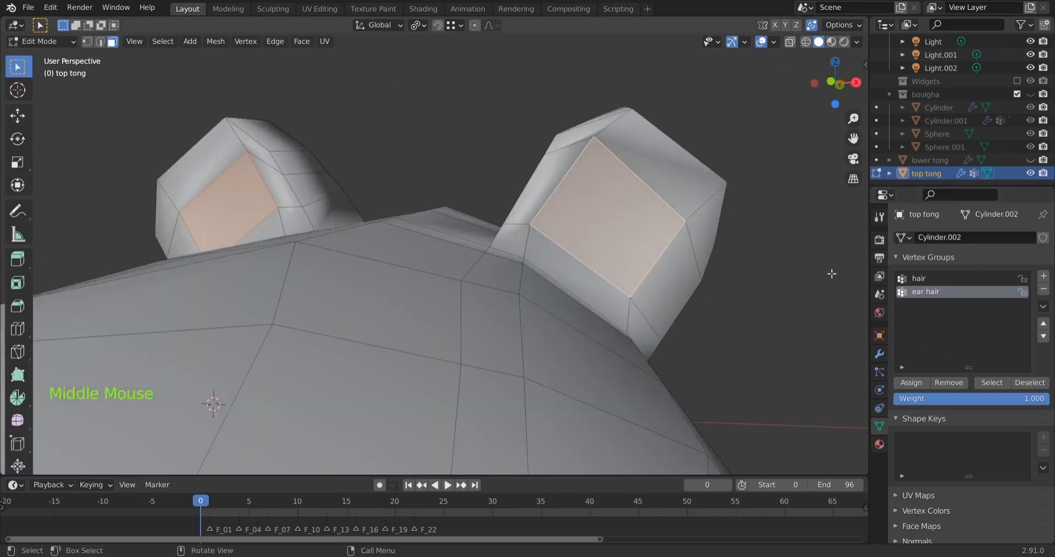
{"action": "double_click", "coordinate": [936, 288]}
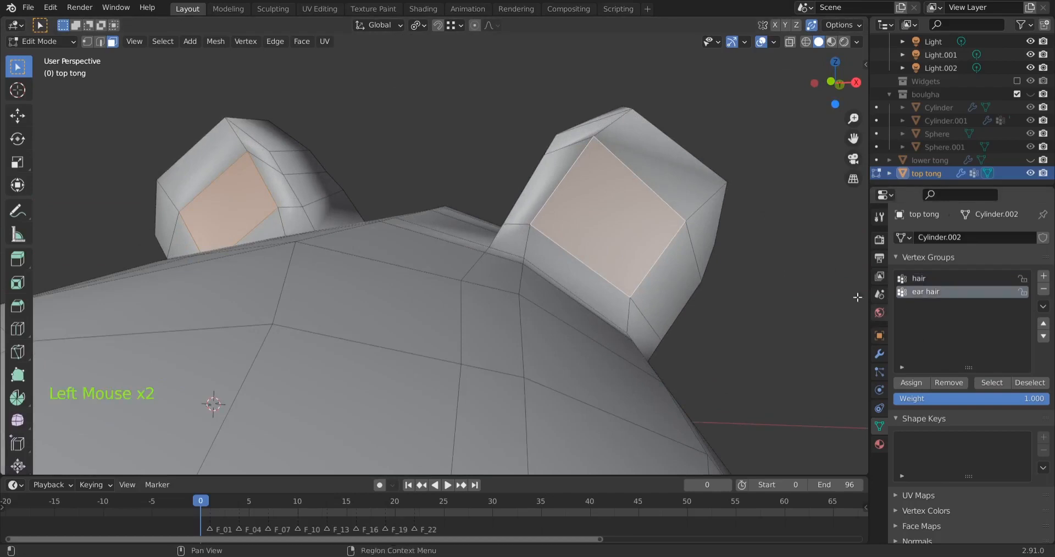
Add the ring of faces around the first ear's inner face to the selection
{"action": "left_click", "coordinate": [666, 172], "text": "shift"}
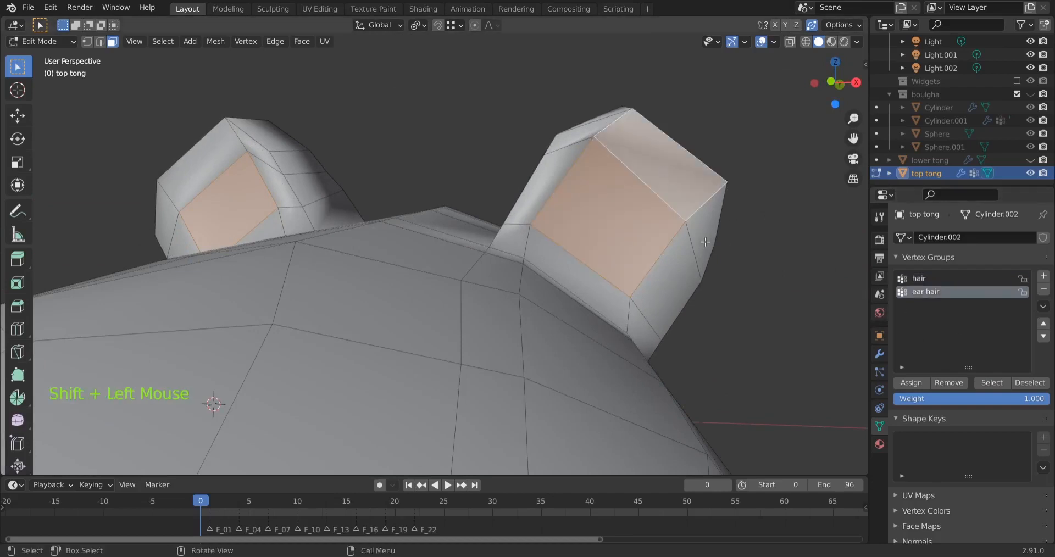
{"action": "left_click", "coordinate": [689, 254], "text": "shift"}
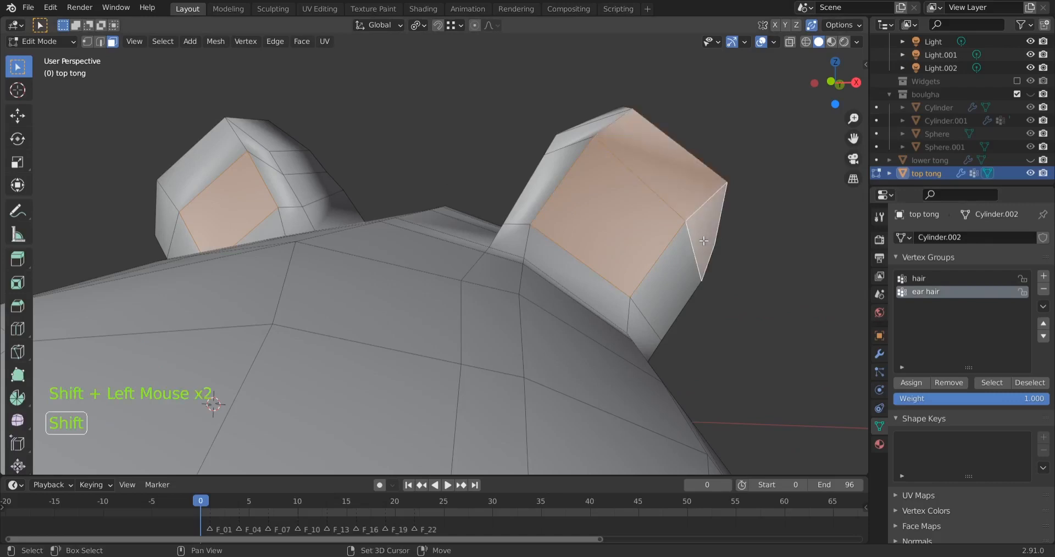
{"action": "left_click", "coordinate": [641, 332], "text": "ctrl"}
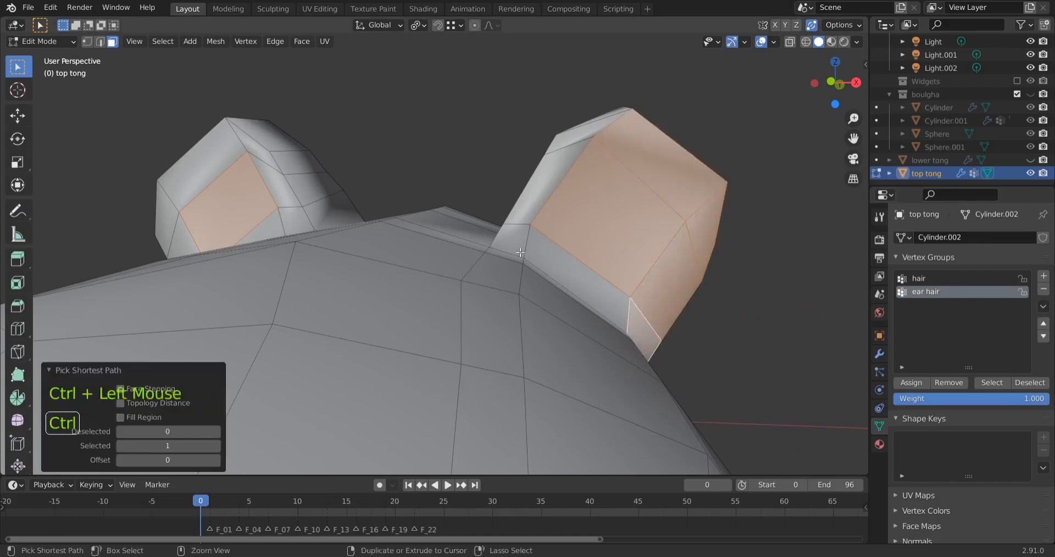
{"action": "left_click", "coordinate": [514, 237], "text": "ctrl"}
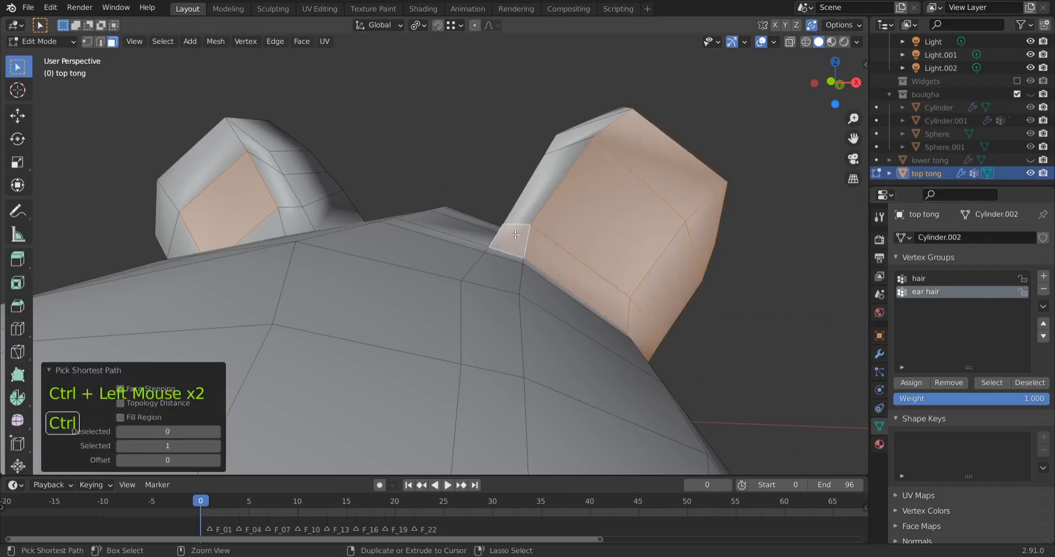
{"action": "left_click", "coordinate": [580, 130], "text": "ctrl"}
Add the ring of faces around the other ear's inner face to the selection
{"action": "middle_click_drag", "start_coordinate": [580, 131], "coordinate": [576, 264], "text": "shift"}
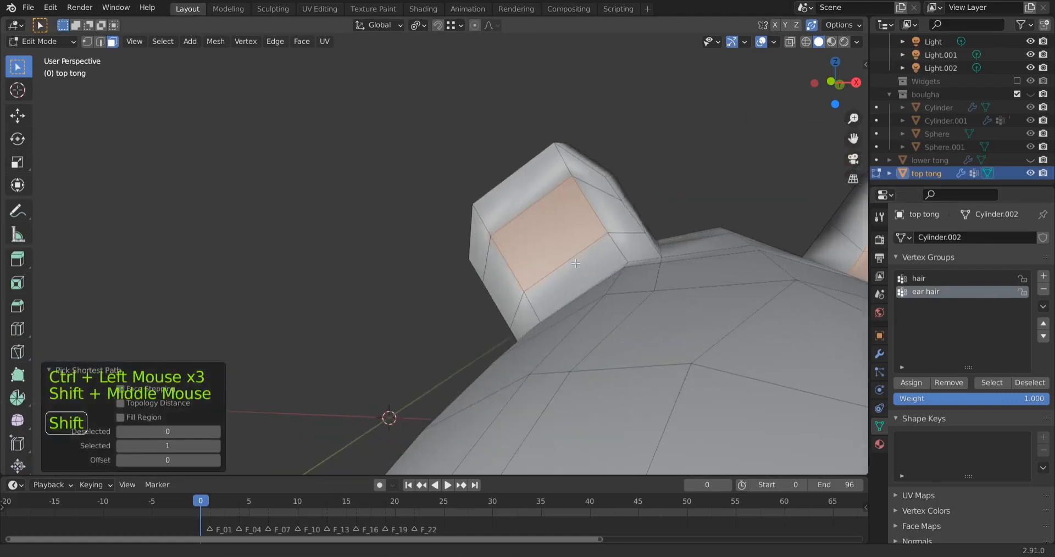
{"action": "left_click", "coordinate": [612, 167], "text": "shift"}
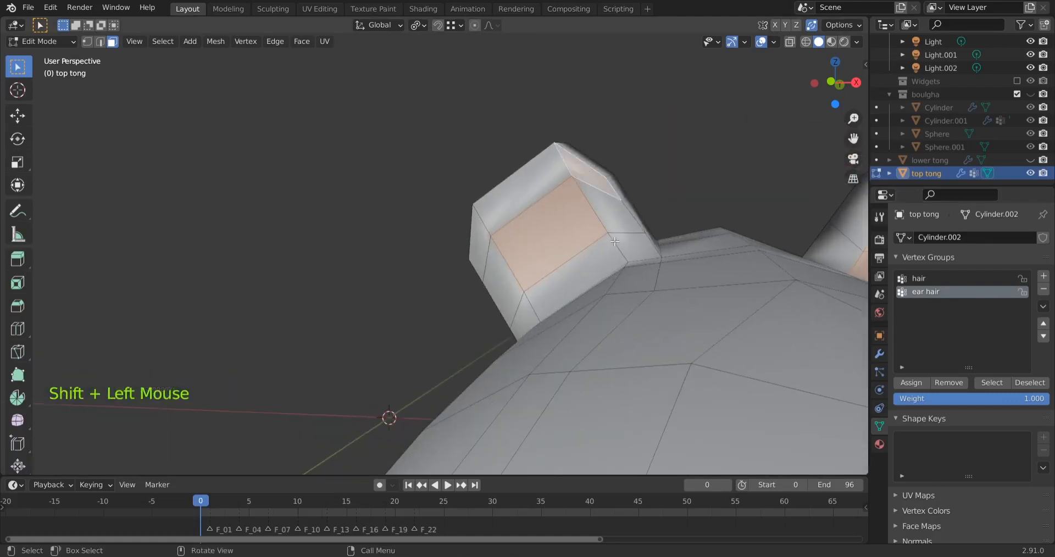
{"action": "left_click", "coordinate": [632, 245], "text": "ctrl"}
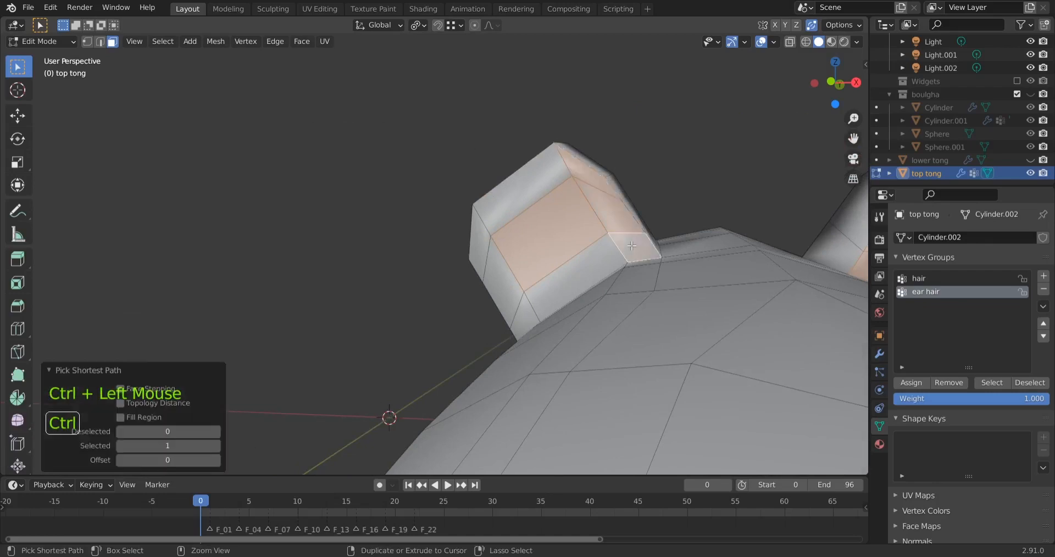
{"action": "left_click", "coordinate": [522, 322], "text": "ctrl"}
{"action": "left_click", "coordinate": [480, 239], "text": "ctrl"}
{"action": "left_click", "coordinate": [519, 192], "text": "ctrl"}
Assign the selected faces of both ears to the ear hair vertex group
{"action": "scroll", "coordinate": [571, 231], "scroll_direction": "down", "scroll_amount": 2}
{"action": "middle_click_drag", "start_coordinate": [662, 324], "coordinate": [905, 376]}
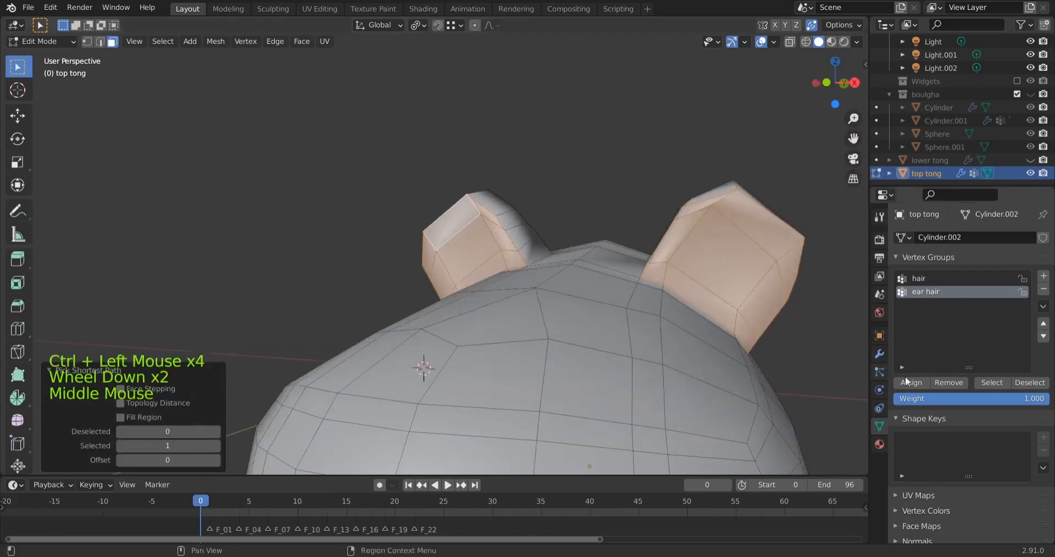
{"action": "left_click", "coordinate": [927, 287]}
{"action": "left_click", "coordinate": [922, 290]}
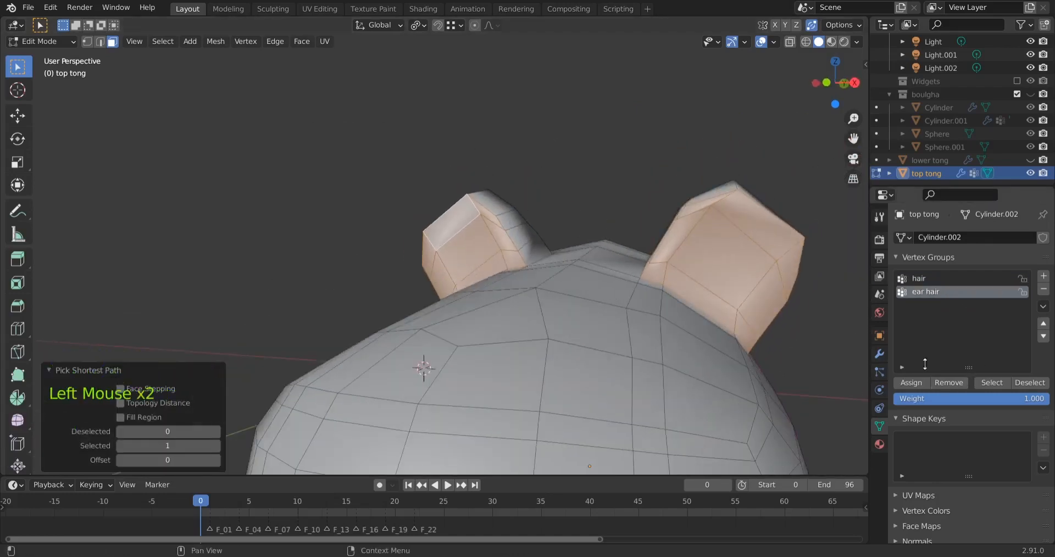
{"action": "left_click", "coordinate": [914, 381]}
Check which faces the ear hair and hair vertex groups cover by selecting each group's faces separately
{"action": "left_click", "coordinate": [618, 151]}
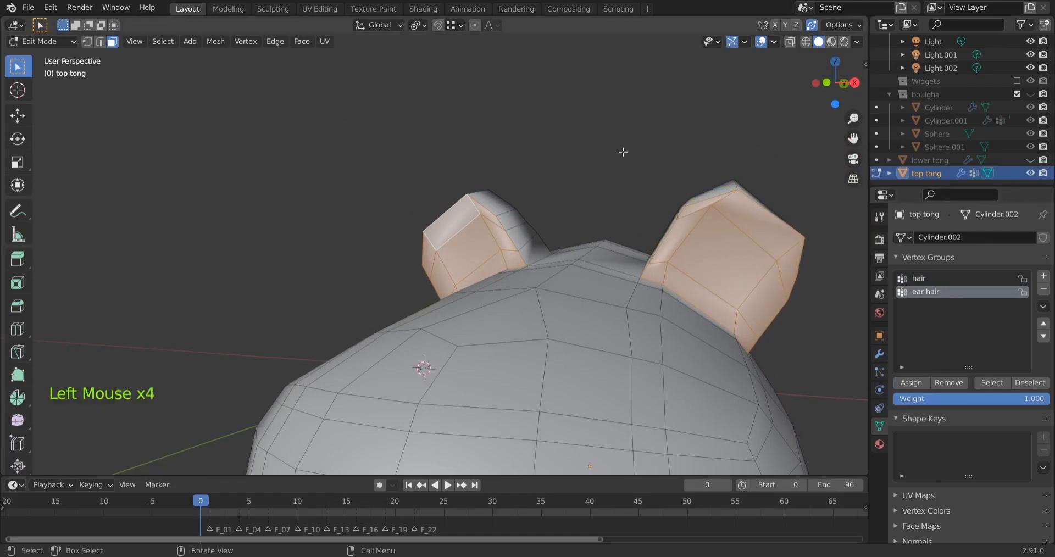
{"action": "left_click", "coordinate": [983, 382]}
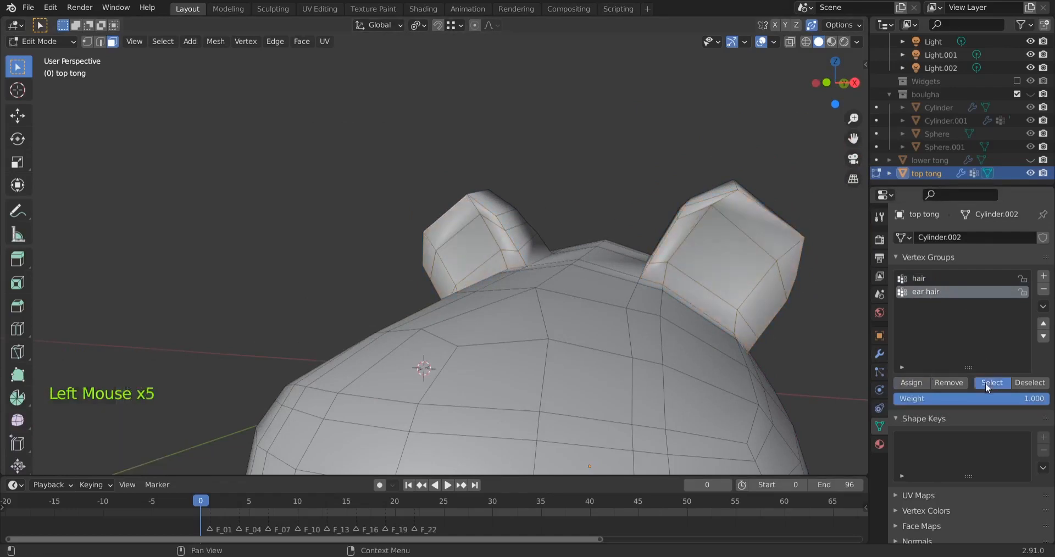
{"action": "middle_click_drag", "start_coordinate": [555, 298], "coordinate": [592, 180]}
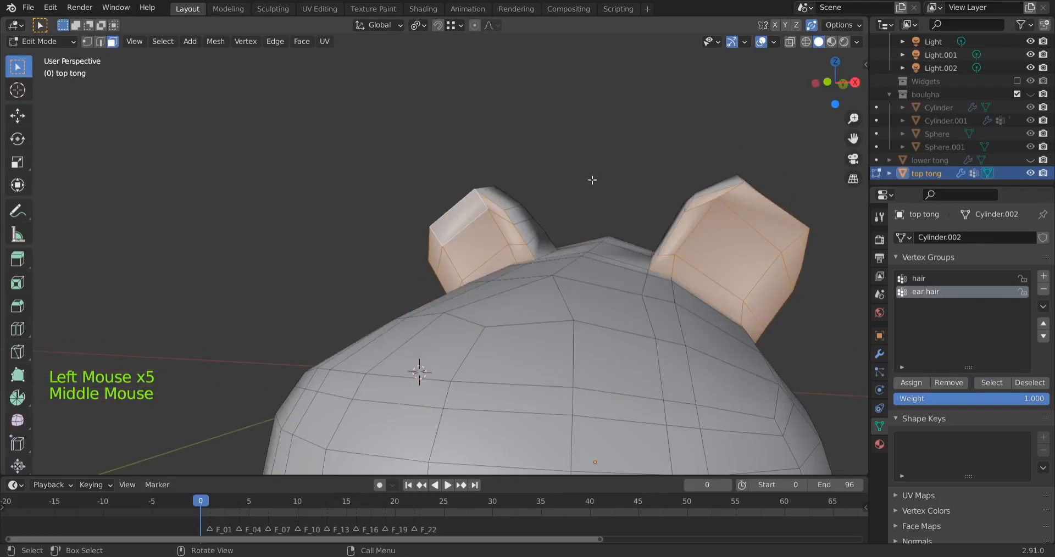
{"action": "left_click", "coordinate": [595, 174]}
{"action": "left_click", "coordinate": [923, 283]}
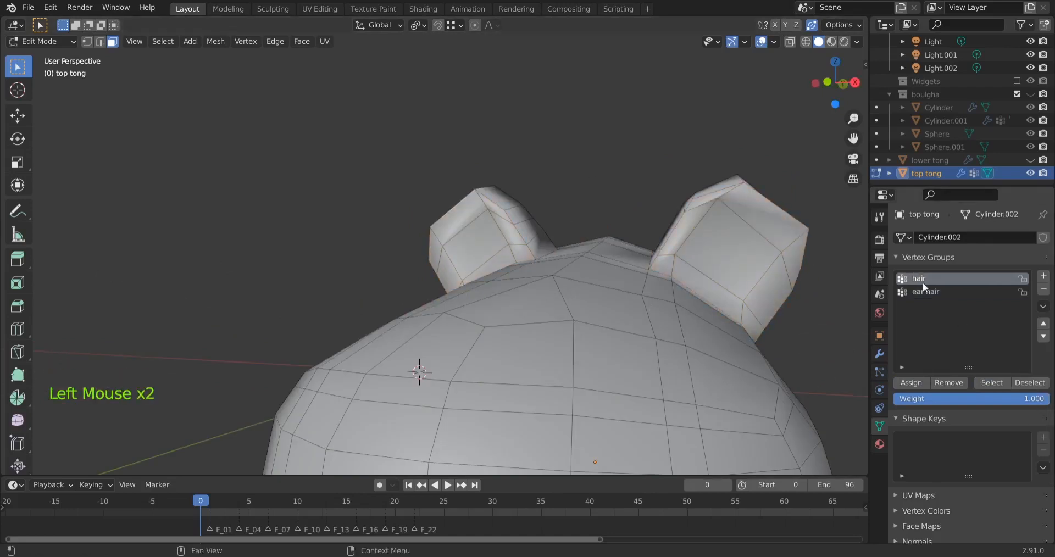
{"action": "left_click", "coordinate": [988, 380]}
{"action": "middle_click_drag", "start_coordinate": [552, 330], "coordinate": [880, 433]}
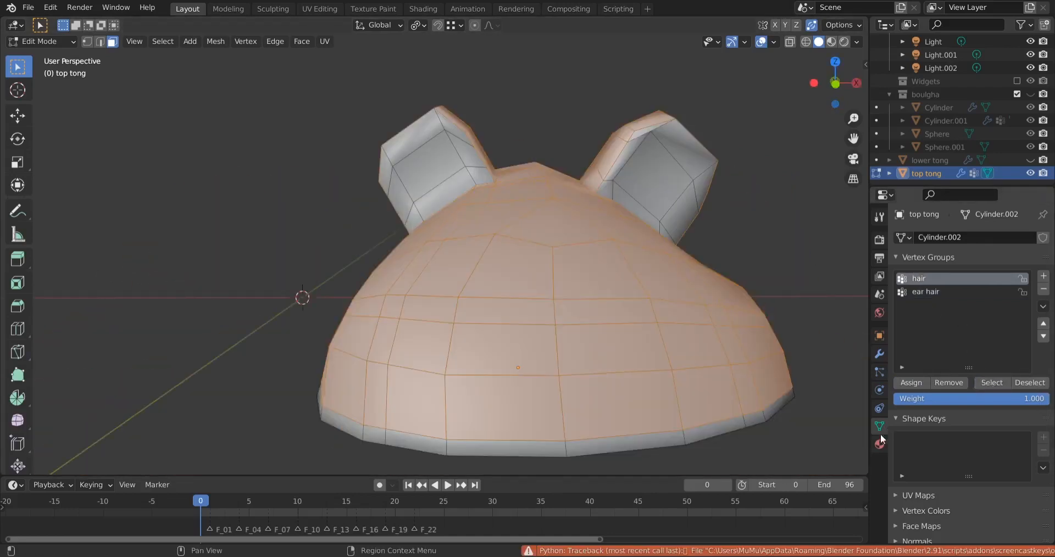
Rename the slipper top's existing material to "blue tong"
{"action": "left_click", "coordinate": [879, 443]}
{"action": "left_click_drag", "start_coordinate": [938, 271], "coordinate": [935, 303]}
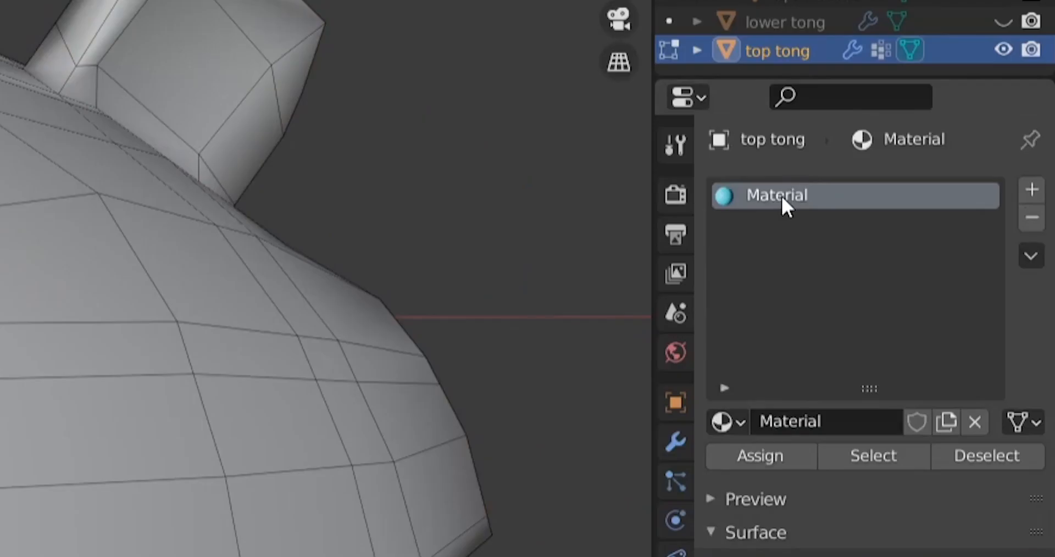
{"action": "double_click", "coordinate": [781, 196]}
{"action": "type", "text": "blue tong"}
{"action": "key", "text": "Return"}
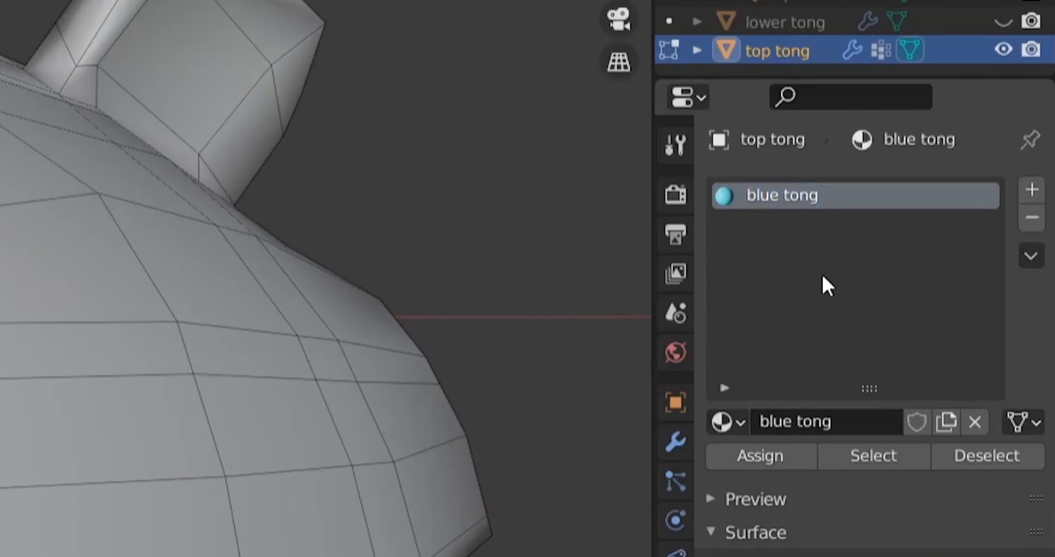
Add a second material slot using the blue tong material and make it an independent single-user copy
{"action": "left_click", "coordinate": [1032, 189]}
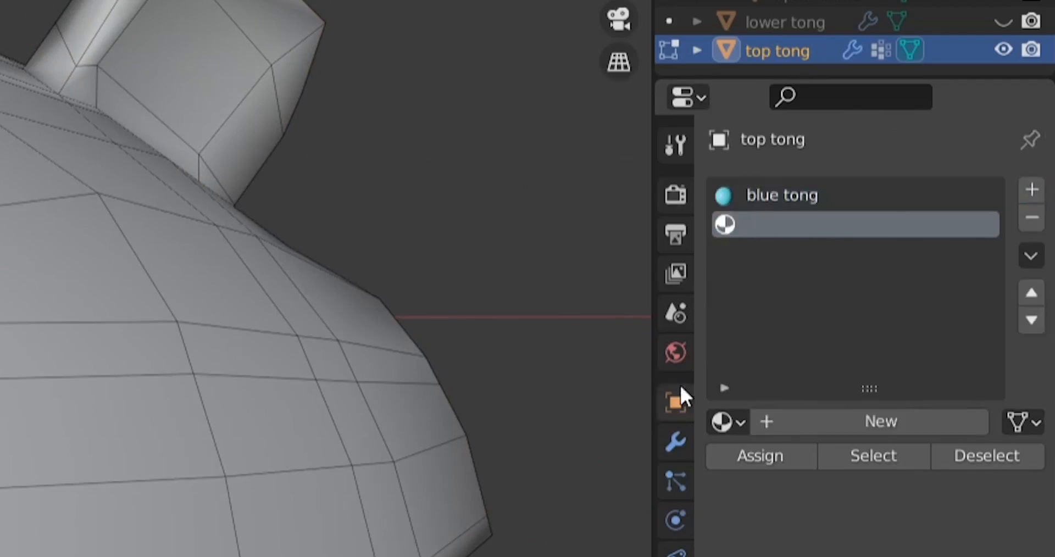
{"action": "left_click", "coordinate": [725, 422]}
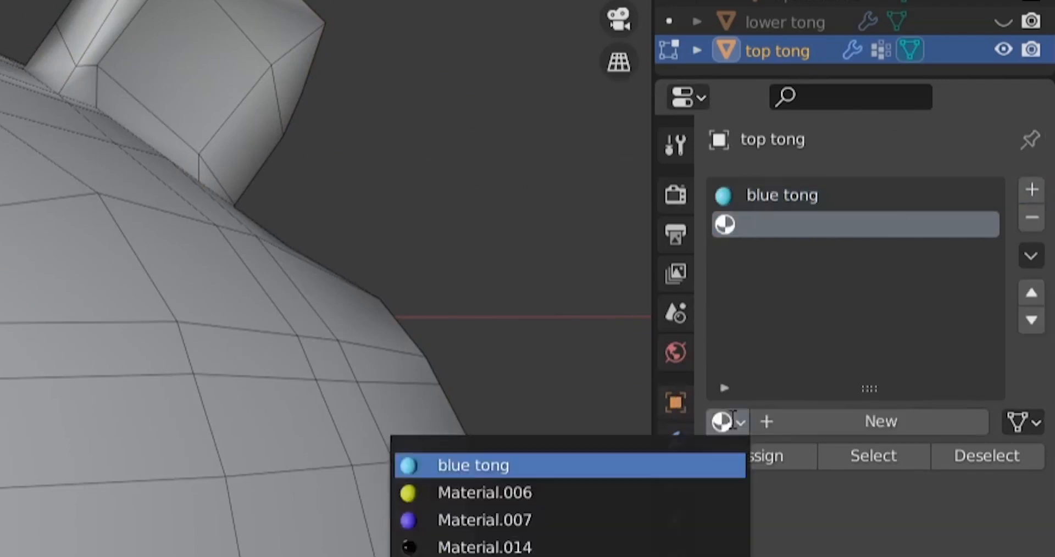
{"action": "left_click", "coordinate": [547, 469]}
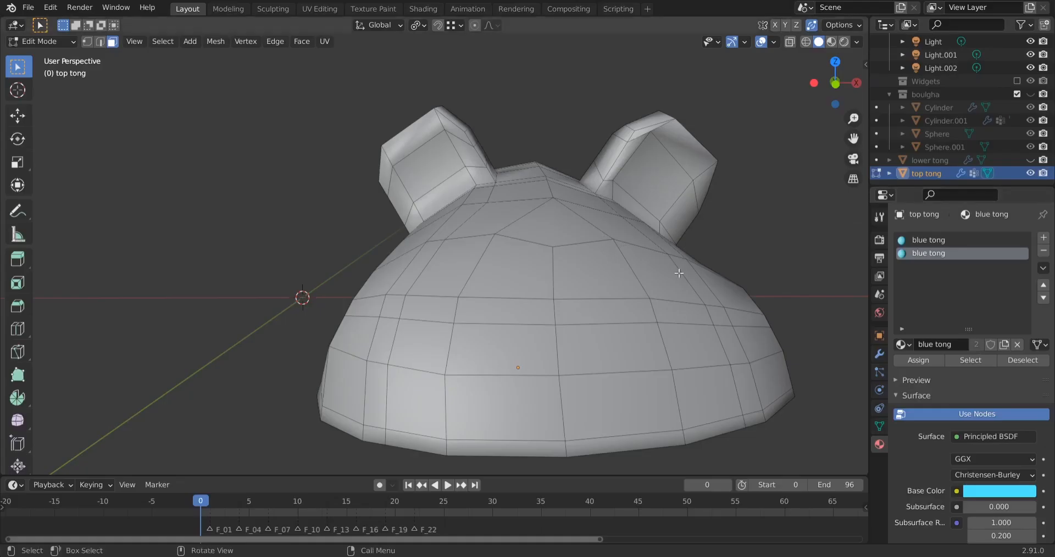
{"action": "key", "text": "Tab"}
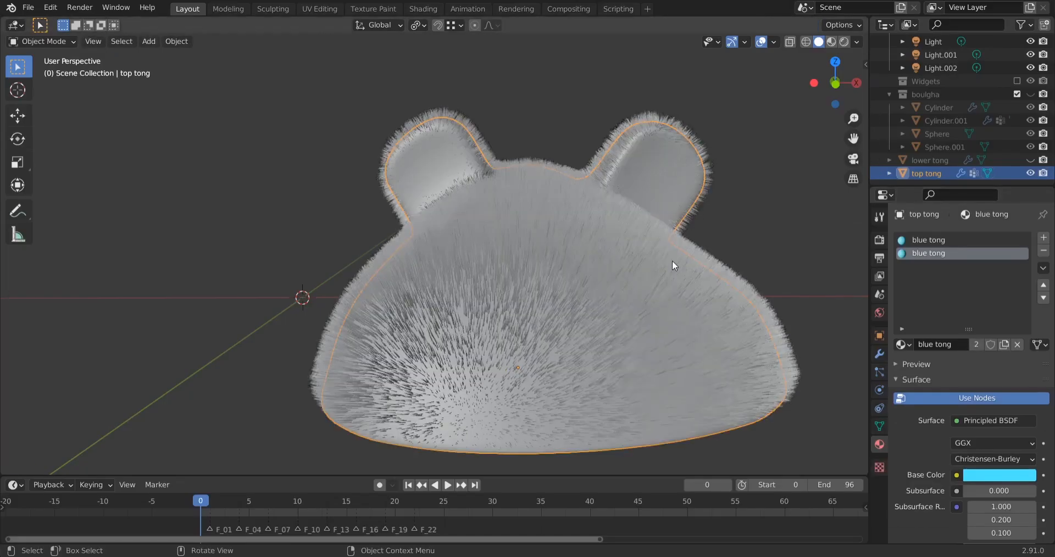
{"action": "left_click", "coordinate": [975, 344]}
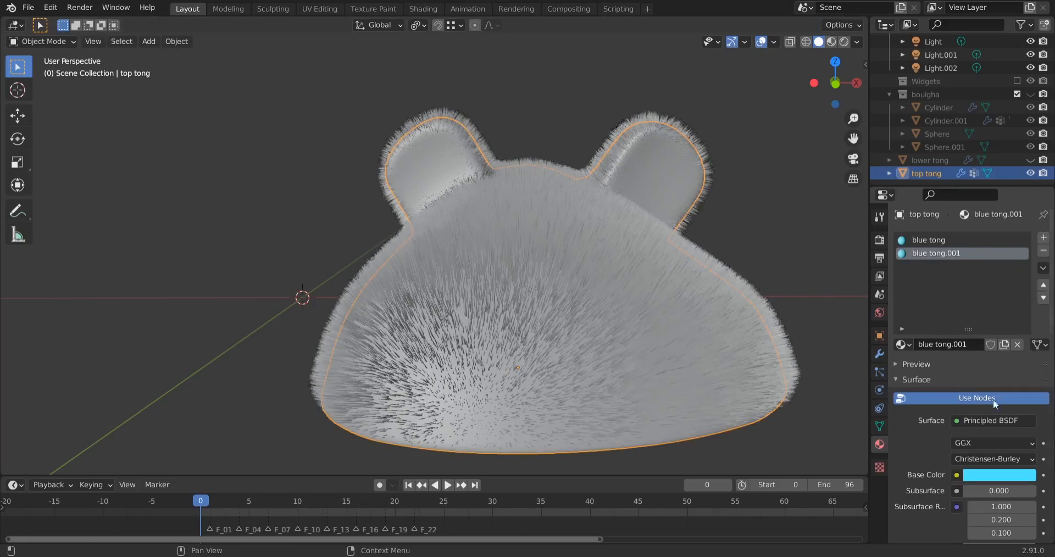
Compare the surface settings of the blue tong material and its copy
{"action": "left_click", "coordinate": [926, 243]}
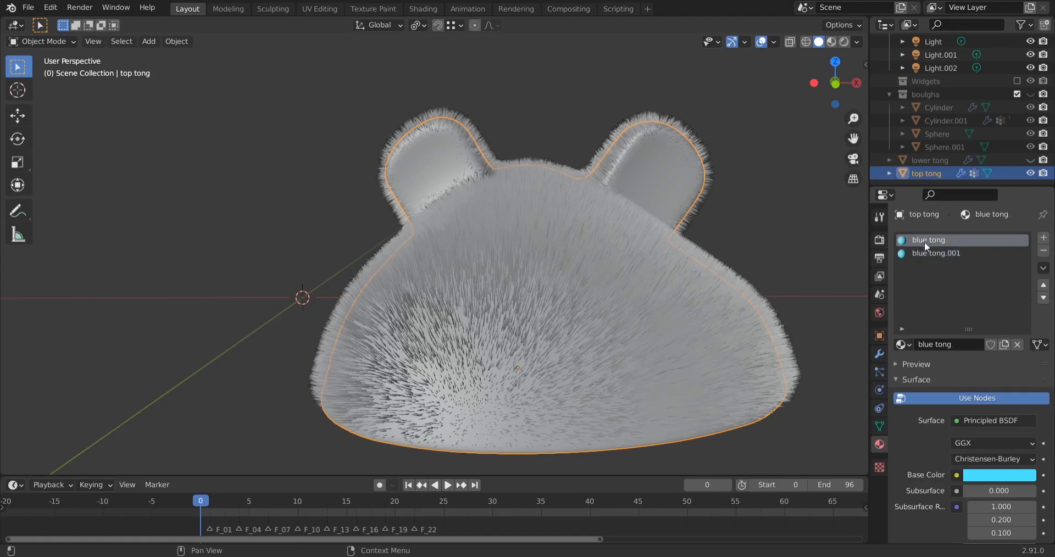
{"action": "scroll", "coordinate": [924, 436], "scroll_direction": "down", "scroll_amount": 3}
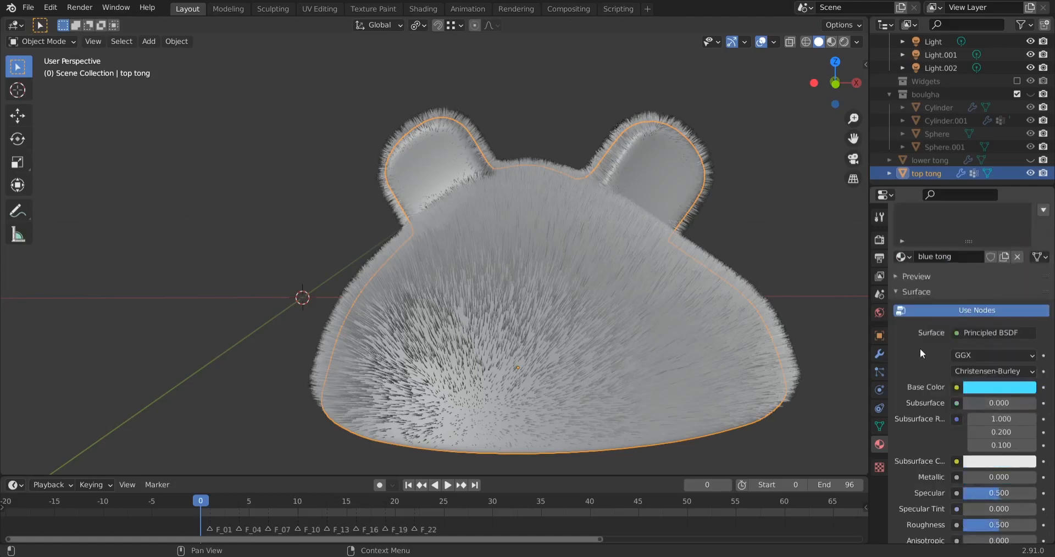
{"action": "scroll", "coordinate": [922, 363], "scroll_direction": "up", "scroll_amount": 3}
{"action": "scroll", "coordinate": [920, 423], "scroll_direction": "down", "scroll_amount": 6}
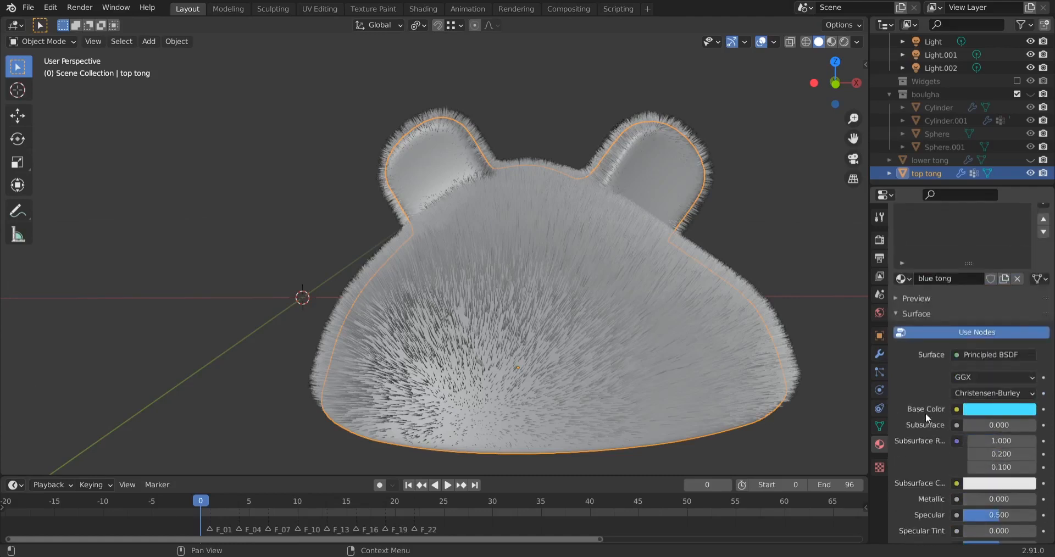
{"action": "scroll", "coordinate": [925, 413], "scroll_direction": "up", "scroll_amount": 6}
{"action": "left_click", "coordinate": [932, 254]}
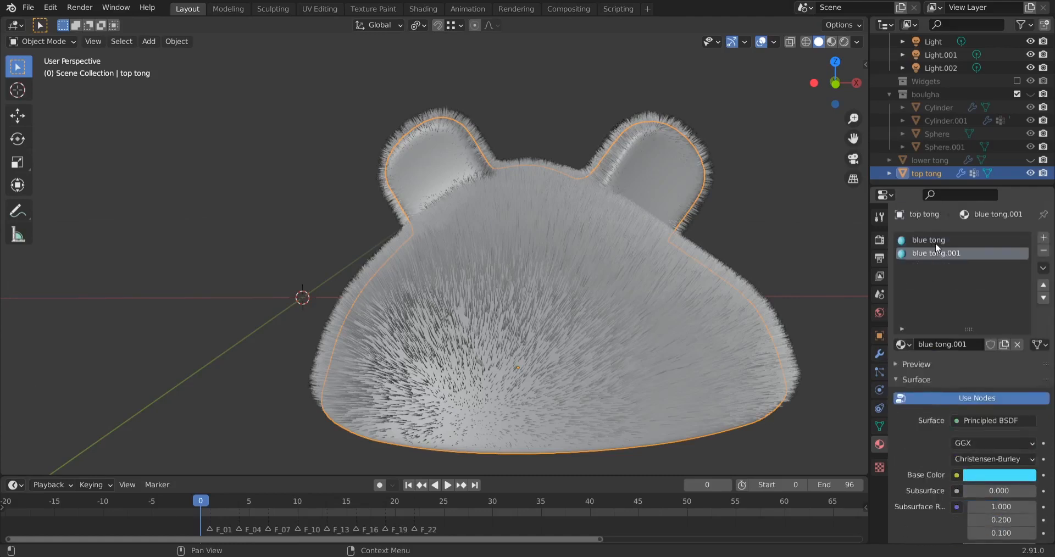
{"action": "left_click", "coordinate": [935, 241]}
{"action": "left_click", "coordinate": [935, 252]}
{"action": "scroll", "coordinate": [922, 407], "scroll_direction": "down", "scroll_amount": 7}
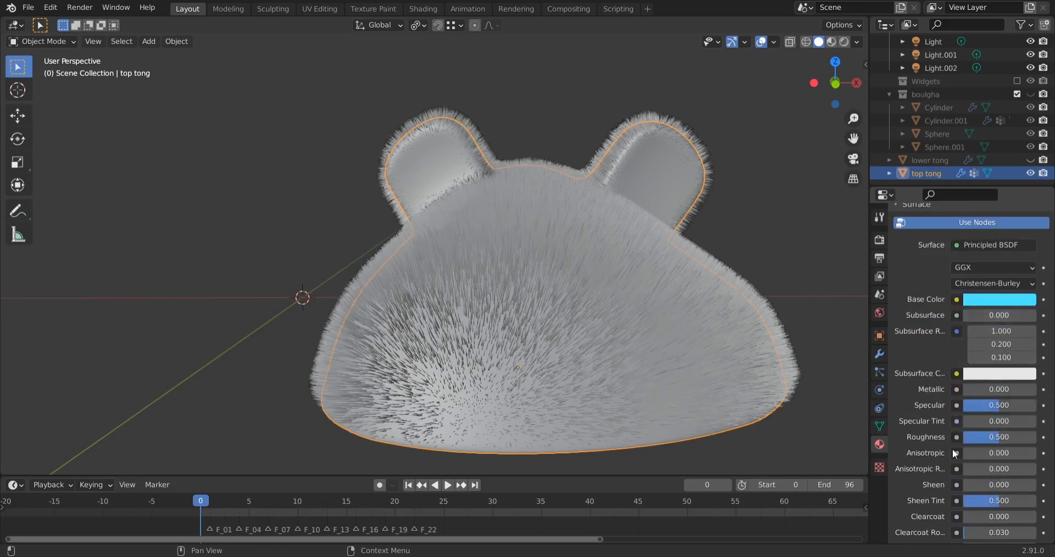
{"action": "scroll", "coordinate": [936, 374], "scroll_direction": "up", "scroll_amount": 7}
Set the copied material's base color to yellow with hue 0.180 and saturation 1.000, and rename it "yellow tong"
{"action": "left_click", "coordinate": [978, 470]}
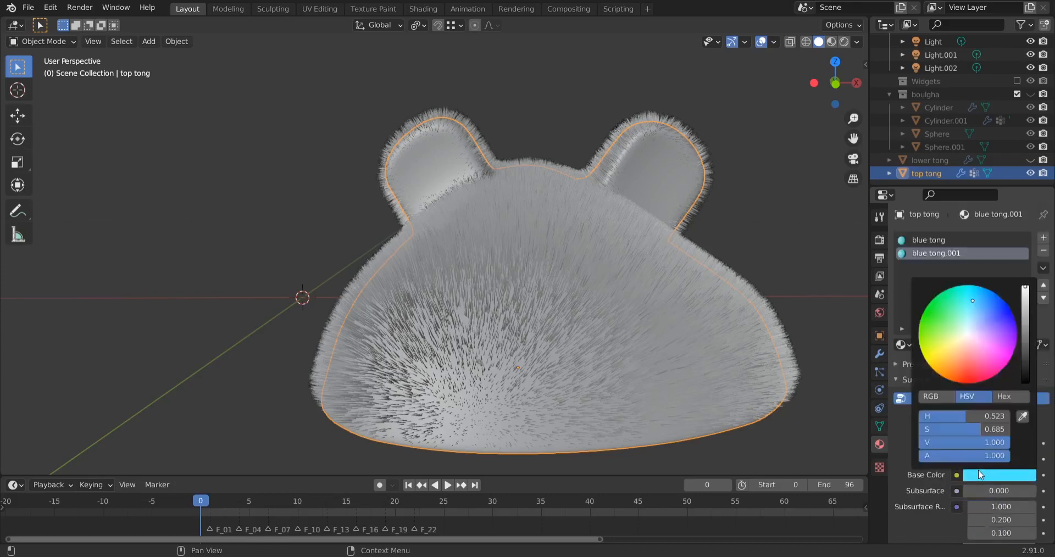
{"action": "left_click_drag", "start_coordinate": [967, 317], "coordinate": [923, 356]}
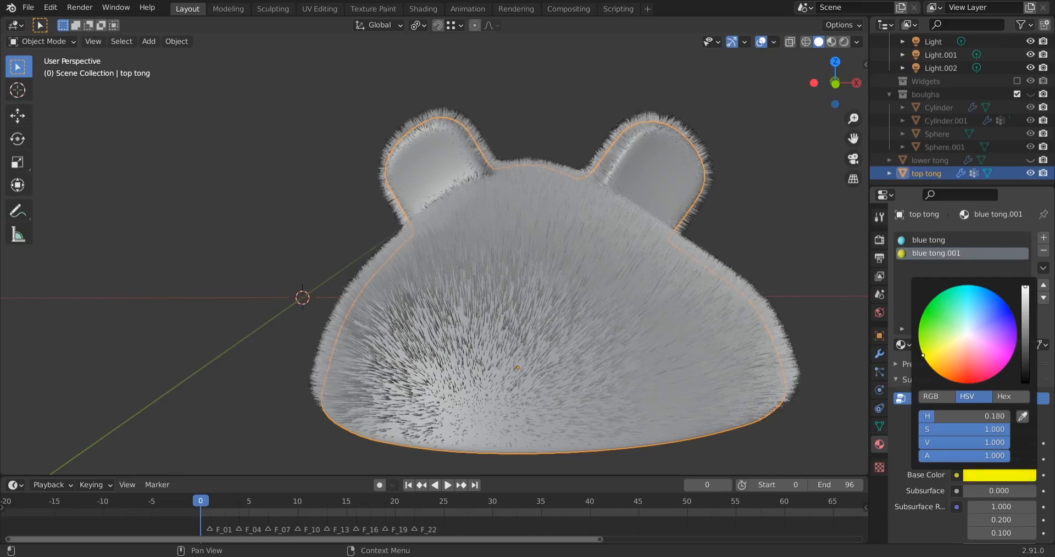
{"action": "double_click", "coordinate": [925, 254]}
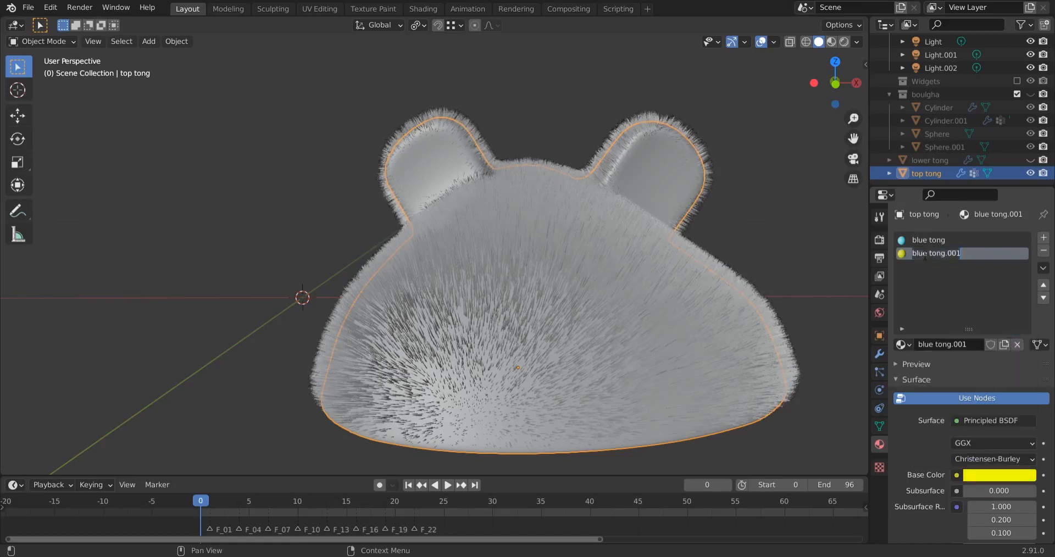
{"action": "type", "text": "yello"}
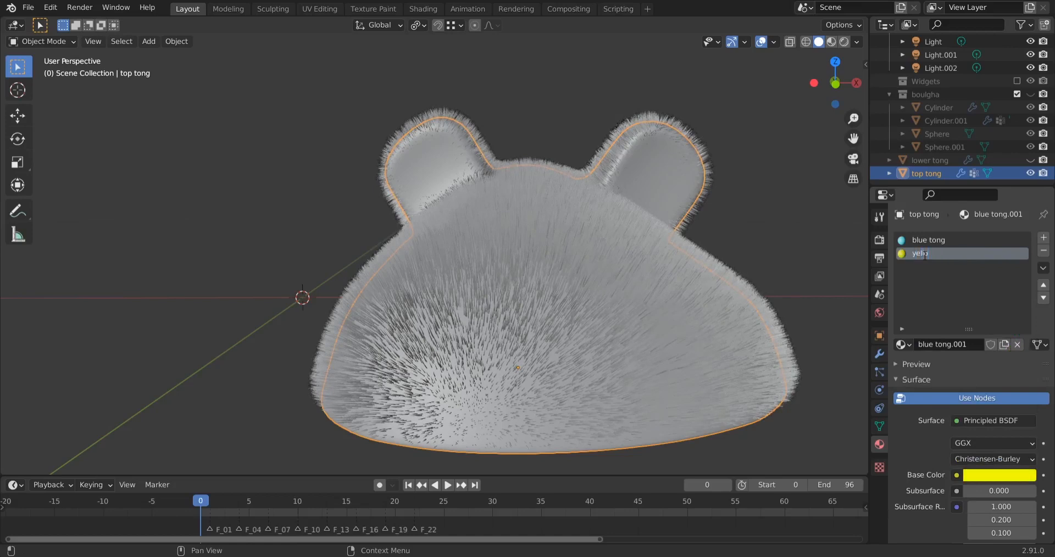
{"action": "type", "text": "w tong"}
{"action": "key", "text": "Return"}
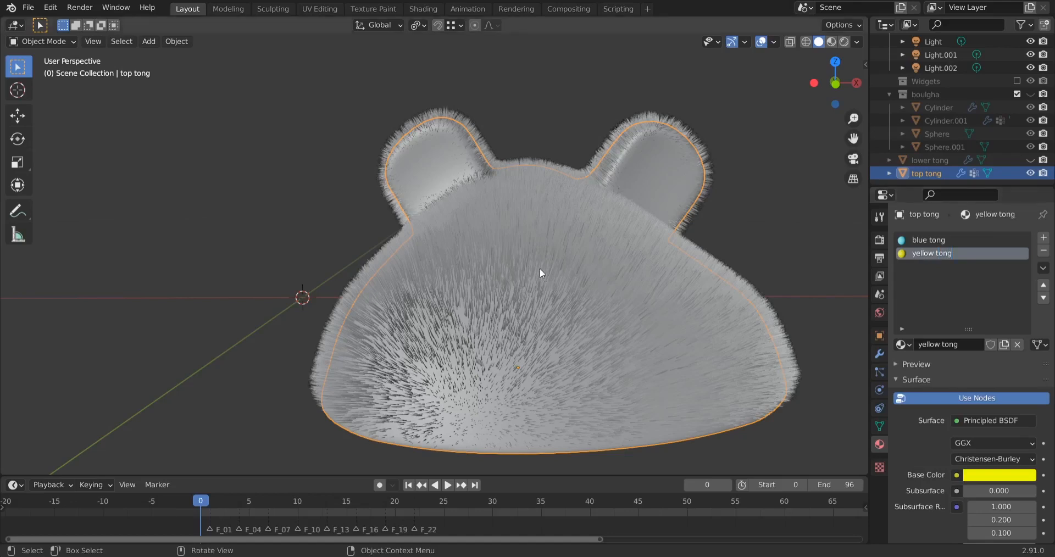
Select the faces of the ear hair vertex group in Edit Mode and assign the yellow tong material to them
{"action": "key", "text": "Tab"}
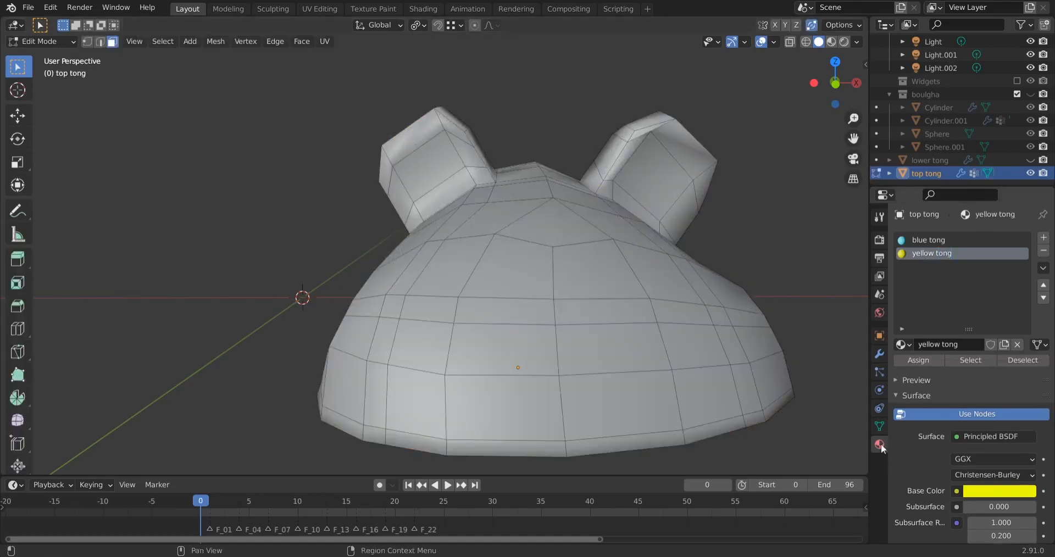
{"action": "left_click", "coordinate": [877, 425]}
{"action": "left_click", "coordinate": [924, 291]}
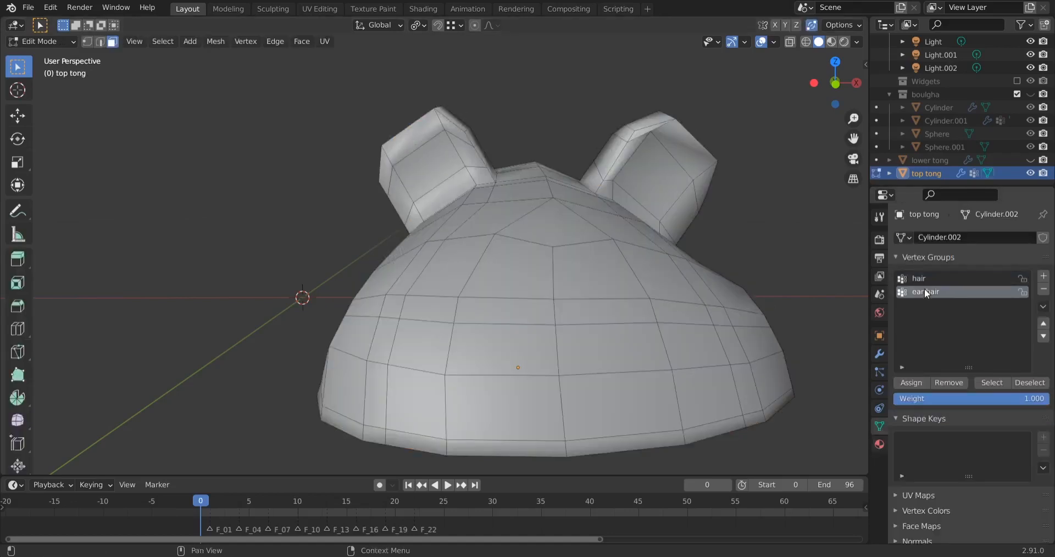
{"action": "left_click", "coordinate": [991, 383]}
{"action": "left_click", "coordinate": [880, 446]}
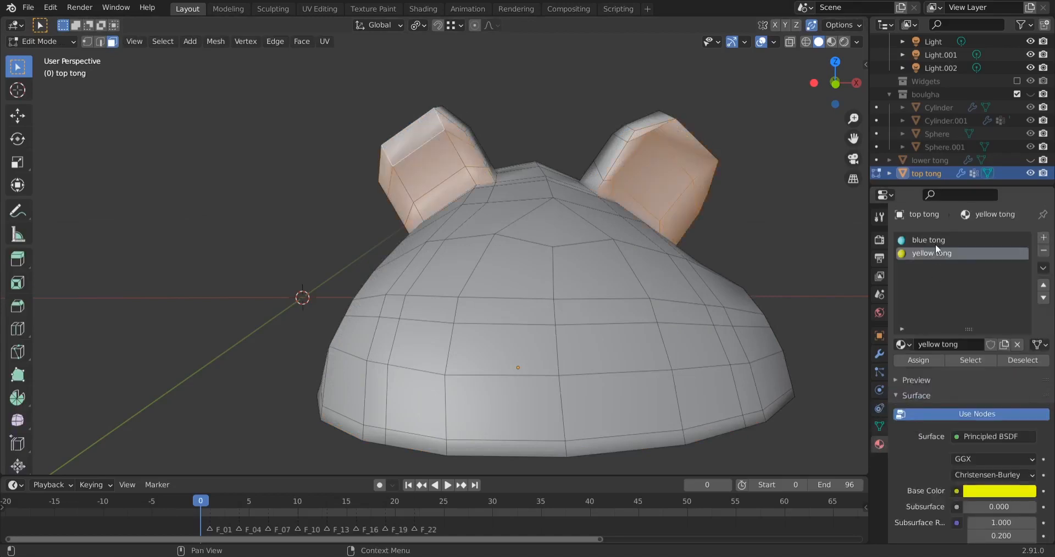
{"action": "left_click", "coordinate": [927, 360]}
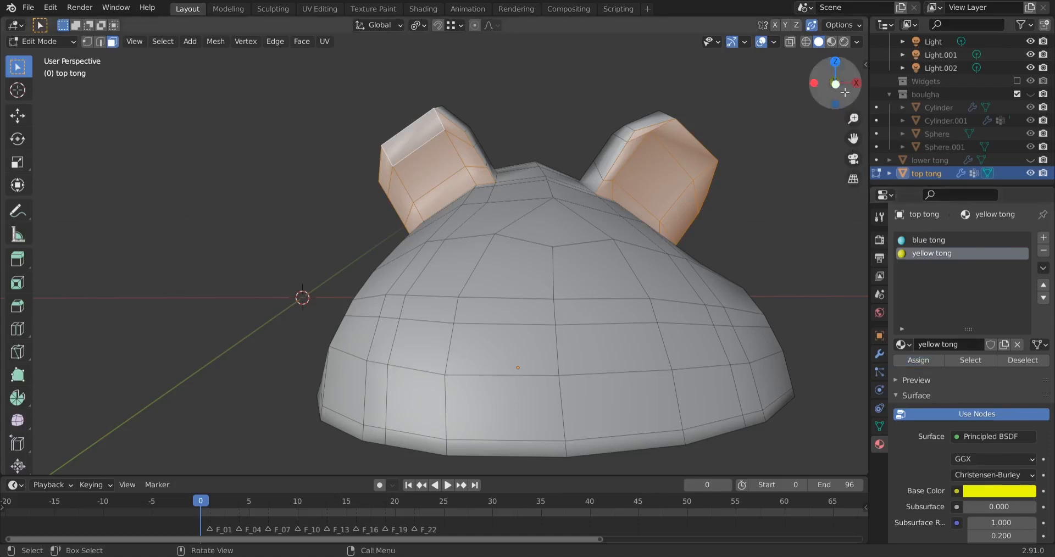
Show the slipper top in material preview and inspect the ear colors on the mesh and with the fur in Object Mode
{"action": "left_click", "coordinate": [831, 42]}
{"action": "mouse_move", "coordinate": [753, 254]}
{"action": "middle_mouse_down"}
{"action": "mouse_move", "coordinate": [714, 247]}
{"action": "mouse_move", "coordinate": [695, 261]}
{"action": "mouse_move", "coordinate": [738, 243]}
{"action": "middle_mouse_up"}
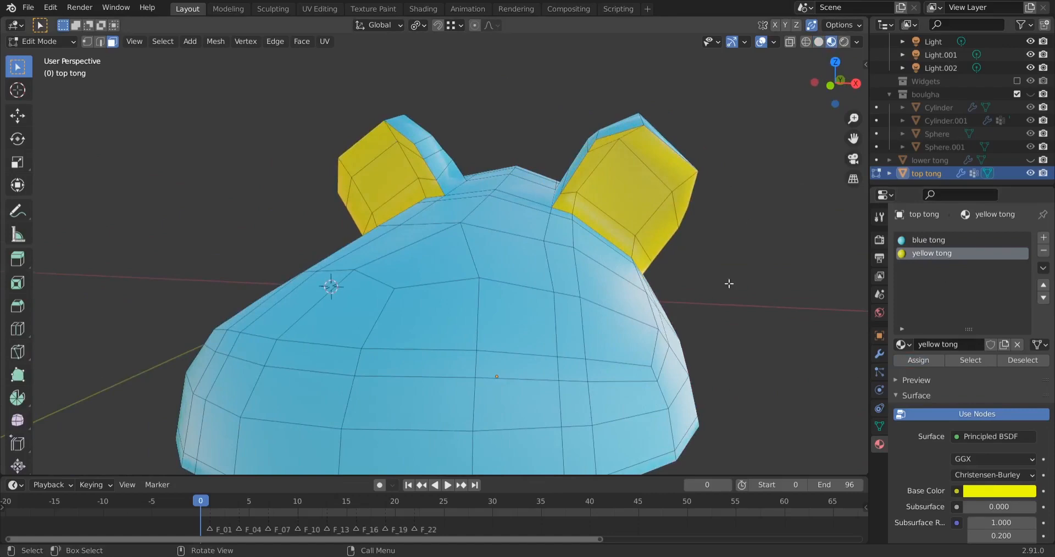
{"action": "middle_click_drag", "start_coordinate": [728, 285], "coordinate": [771, 273]}
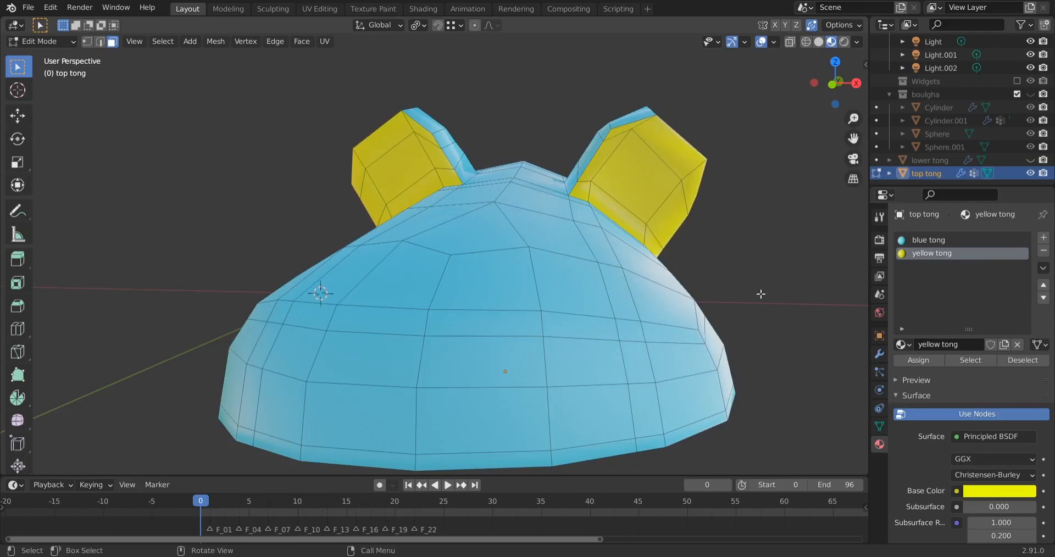
{"action": "key", "text": "Tab"}
{"action": "middle_click_drag", "start_coordinate": [729, 283], "coordinate": [572, 215]}
{"action": "scroll", "coordinate": [572, 214], "scroll_direction": "up", "scroll_amount": 3}
{"action": "scroll", "coordinate": [572, 210], "scroll_direction": "down", "scroll_amount": 3}
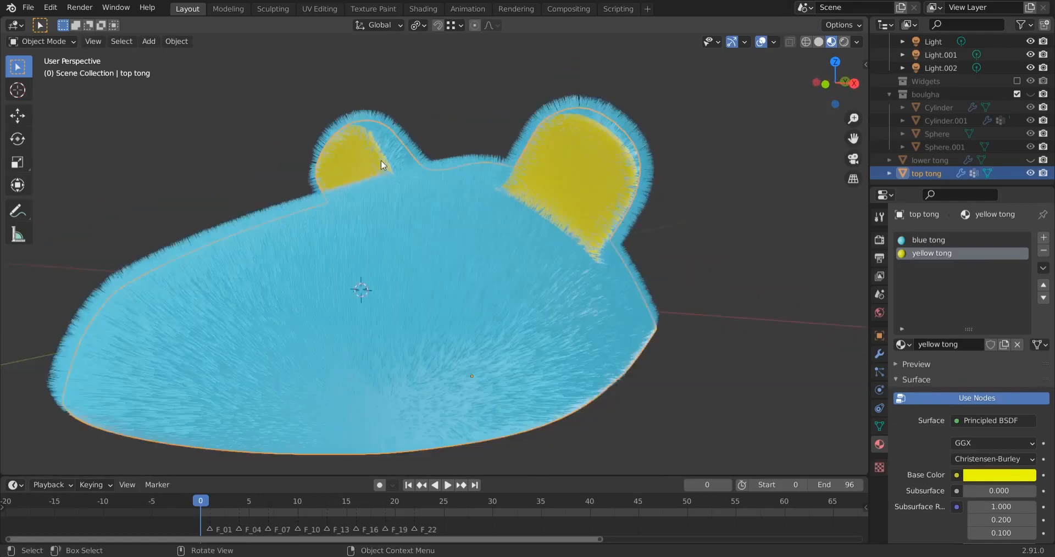
Duplicate the slipper top's hair particle system and make the duplicate active
{"action": "left_click", "coordinate": [878, 373]}
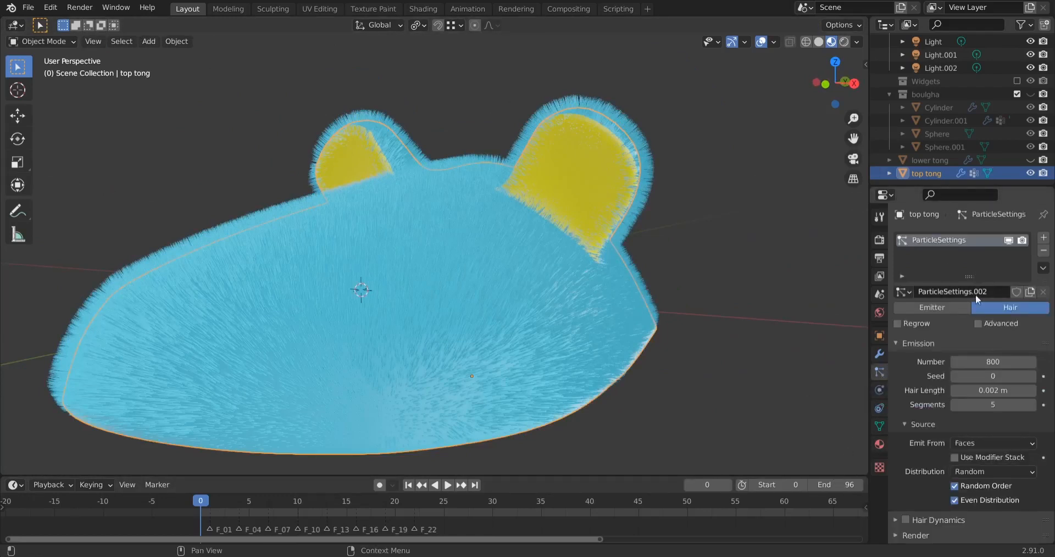
{"action": "left_click", "coordinate": [1042, 269]}
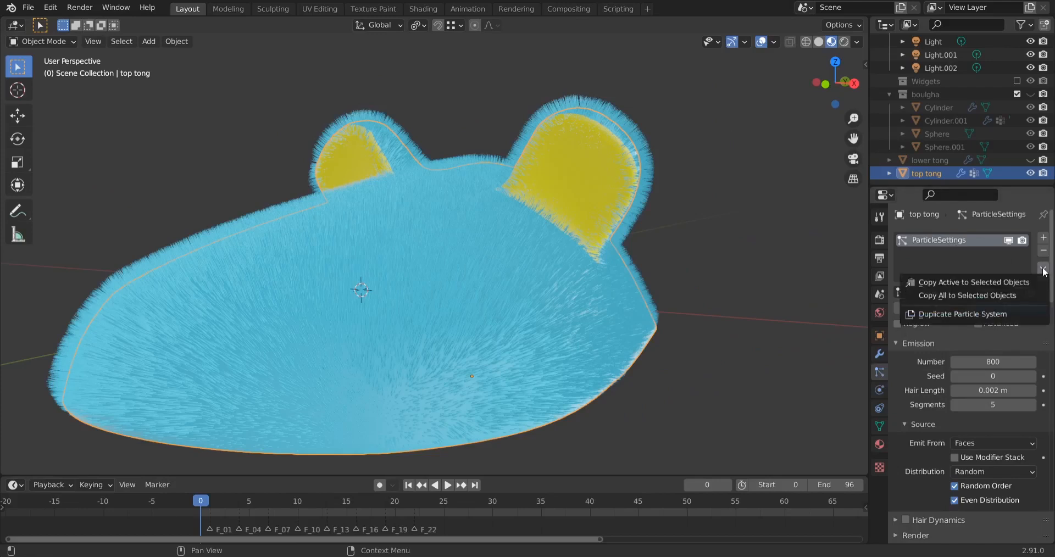
{"action": "left_click", "coordinate": [987, 315]}
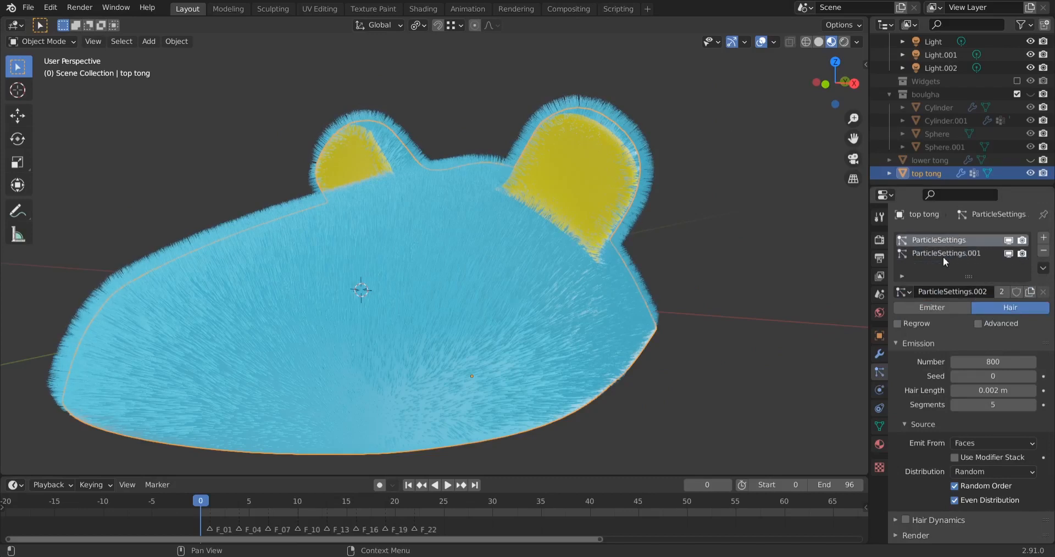
{"action": "left_click", "coordinate": [974, 253]}
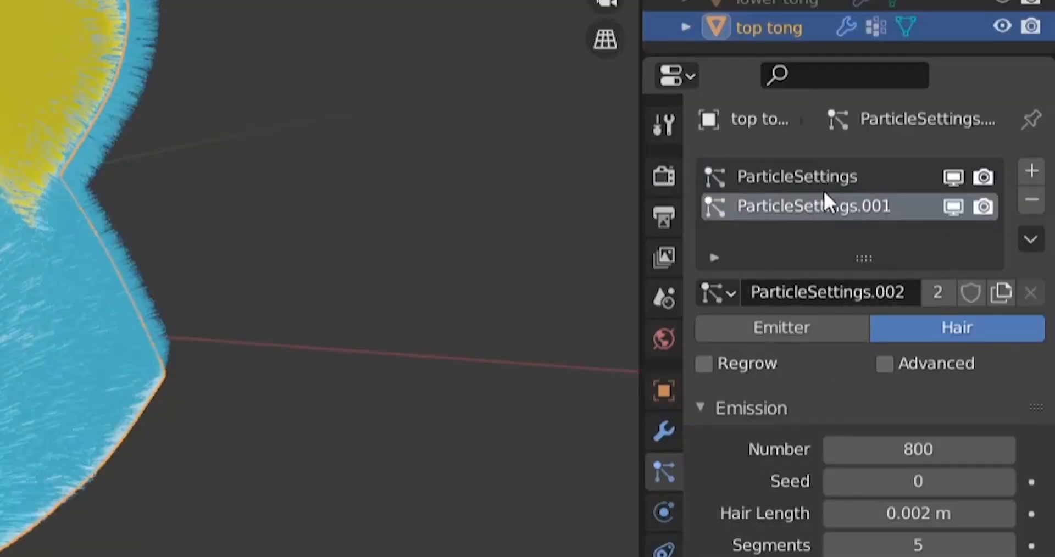
Compare the original and duplicated particle systems, checking which settings data-block each one uses
{"action": "left_click", "coordinate": [822, 180]}
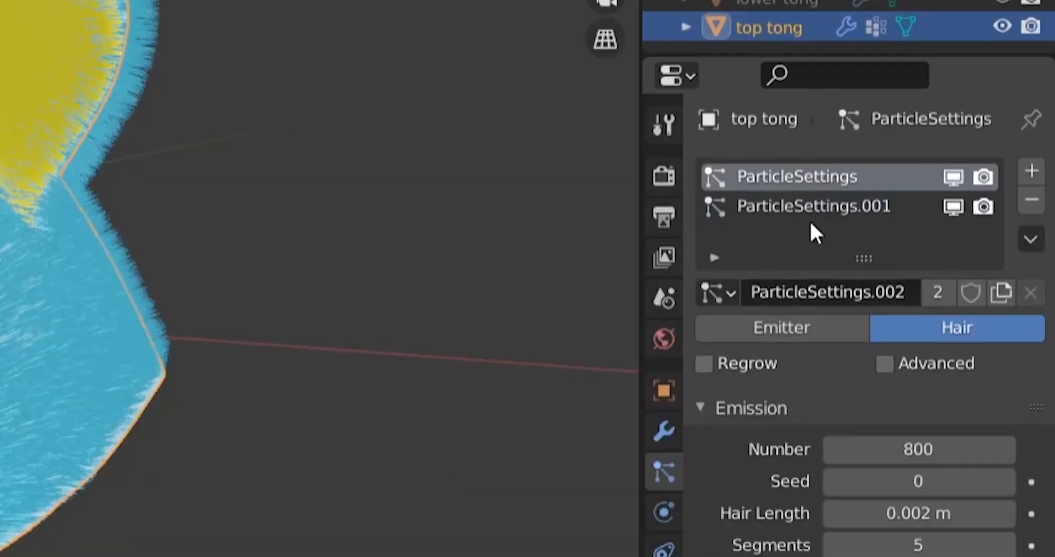
{"action": "left_click", "coordinate": [814, 214]}
{"action": "left_click", "coordinate": [829, 177]}
{"action": "left_click", "coordinate": [797, 213]}
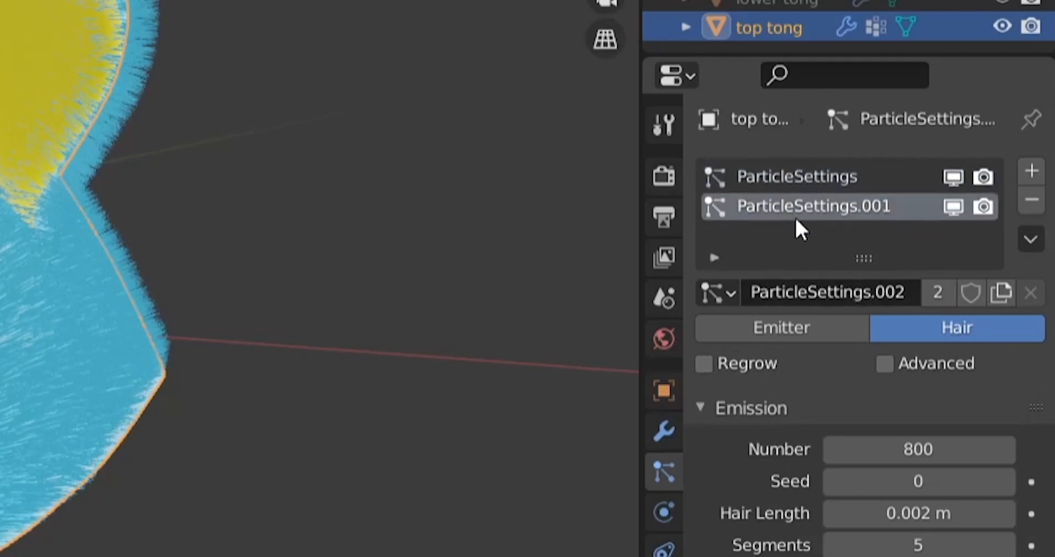
{"action": "left_click", "coordinate": [761, 176]}
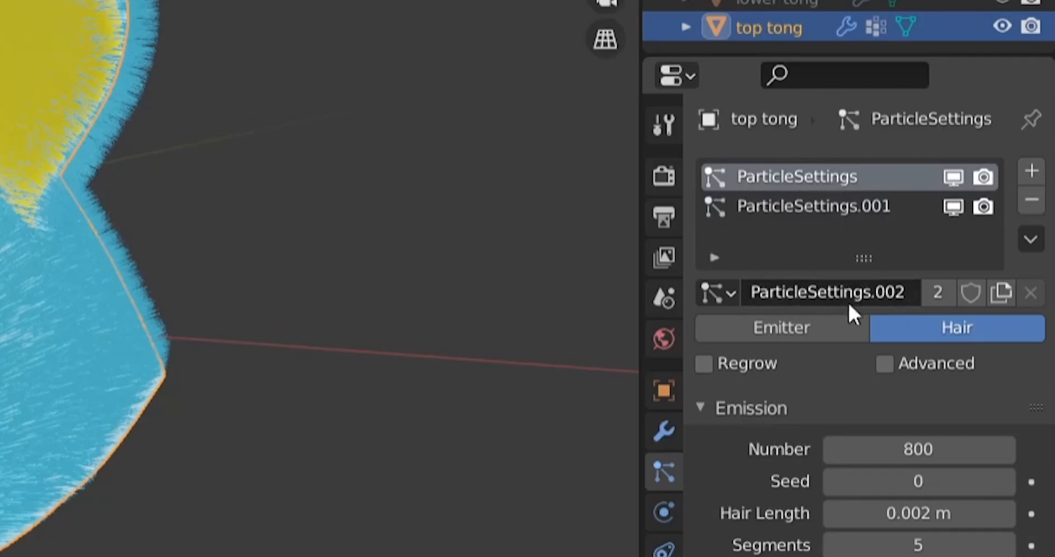
{"action": "left_click", "coordinate": [799, 203]}
{"action": "left_click", "coordinate": [799, 174]}
{"action": "left_click", "coordinate": [796, 207]}
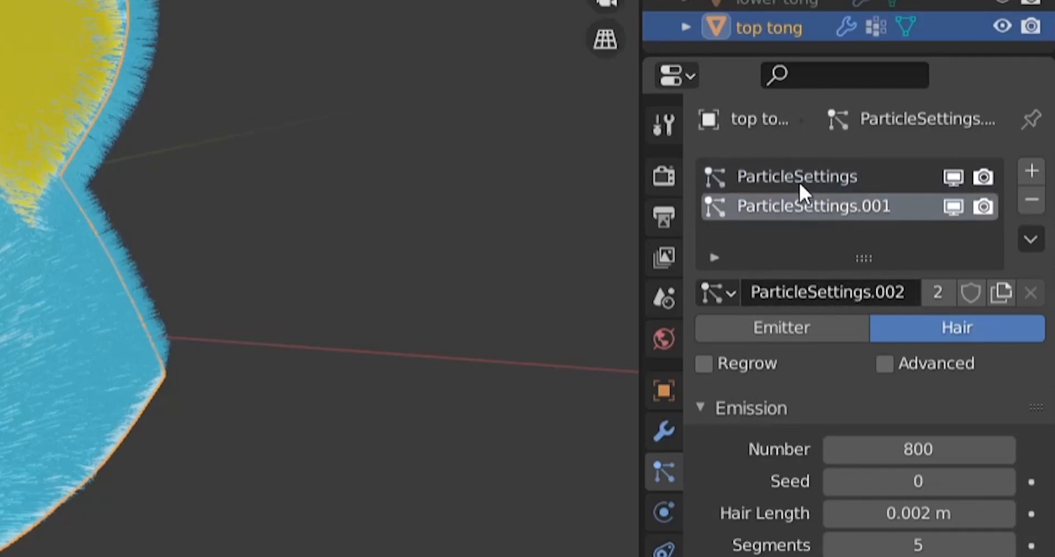
{"action": "left_click", "coordinate": [799, 181]}
{"action": "left_click", "coordinate": [800, 206]}
{"action": "left_click", "coordinate": [805, 170]}
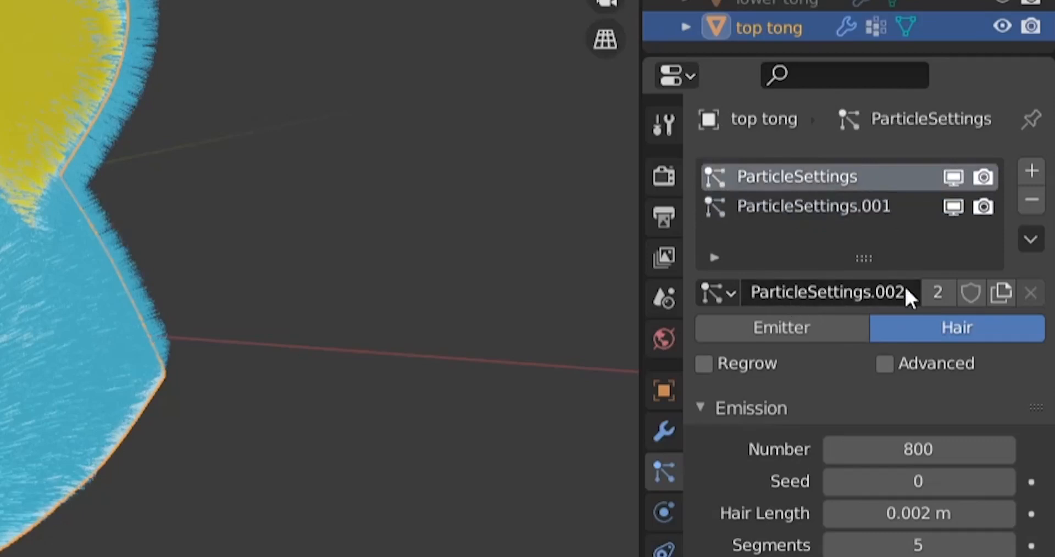
{"action": "left_click", "coordinate": [848, 207]}
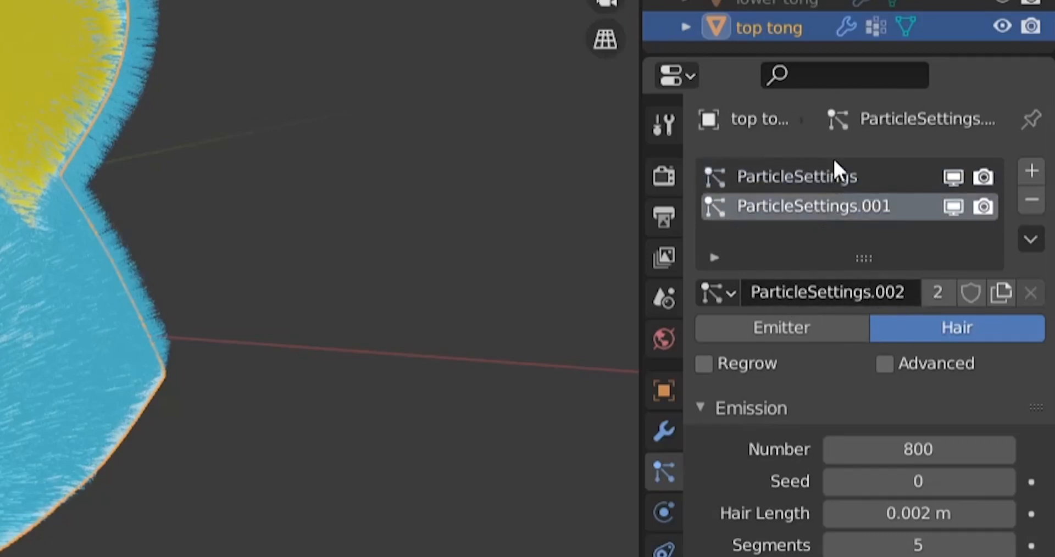
Make the duplicated particle system's settings a single-user copy, independent of the original hair system
{"action": "left_click", "coordinate": [833, 174]}
{"action": "left_click", "coordinate": [832, 200]}
{"action": "left_click", "coordinate": [833, 179]}
{"action": "left_click", "coordinate": [829, 205]}
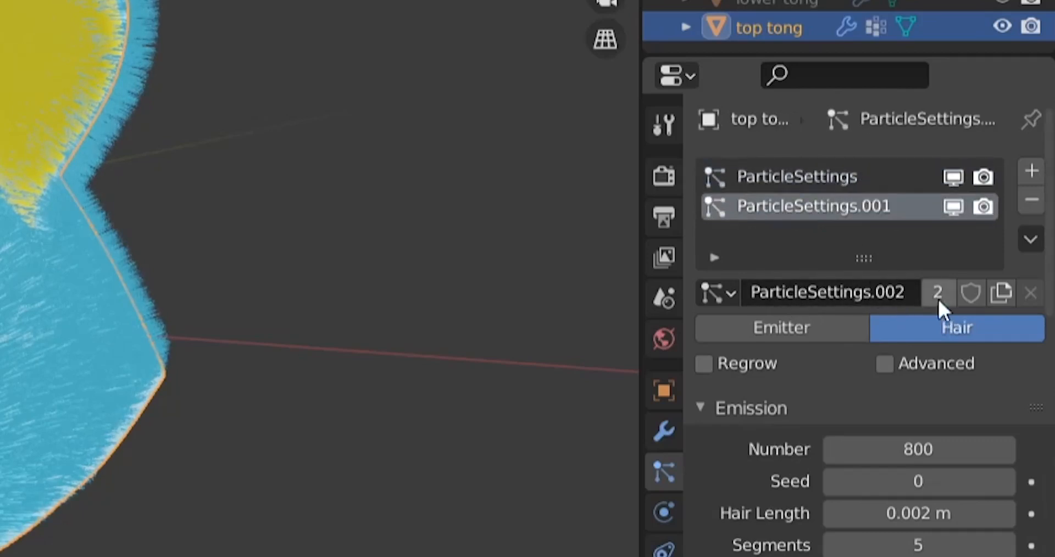
{"action": "left_click", "coordinate": [798, 177]}
{"action": "left_click", "coordinate": [777, 205]}
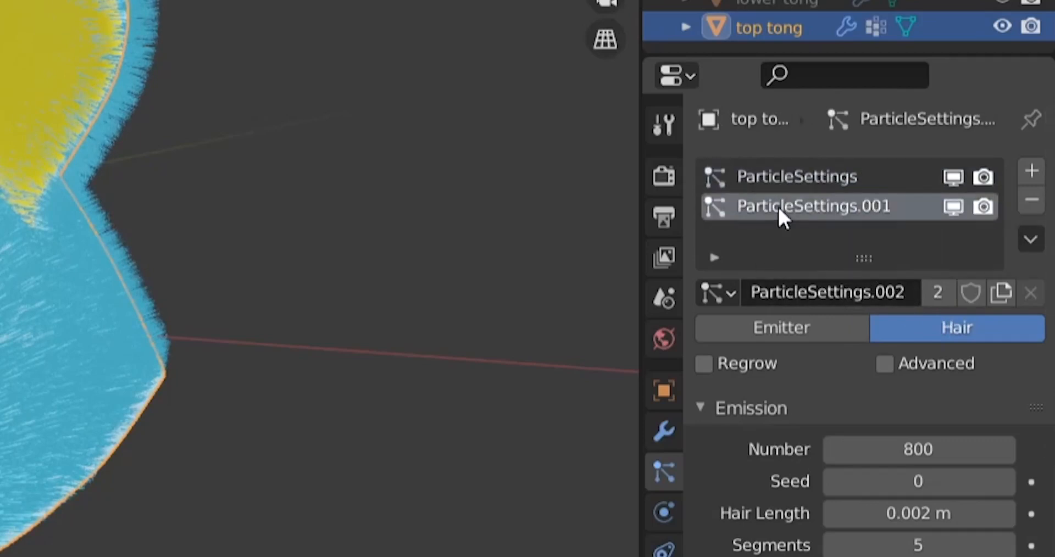
{"action": "left_click", "coordinate": [937, 291]}
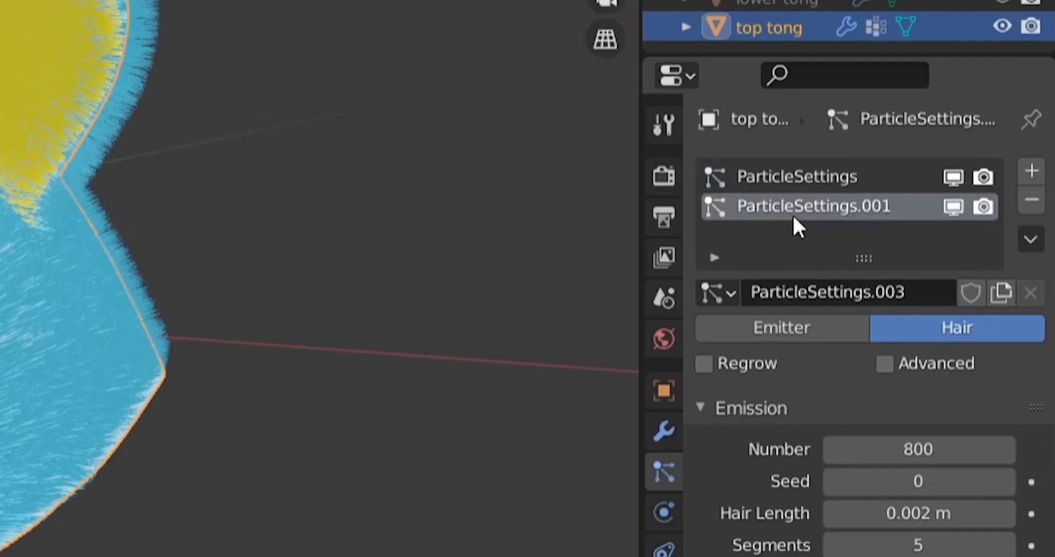
Assign the ear hair vertex group to both density and length of the duplicated particle system
{"action": "scroll", "coordinate": [736, 490], "scroll_direction": "down", "scroll_amount": 15}
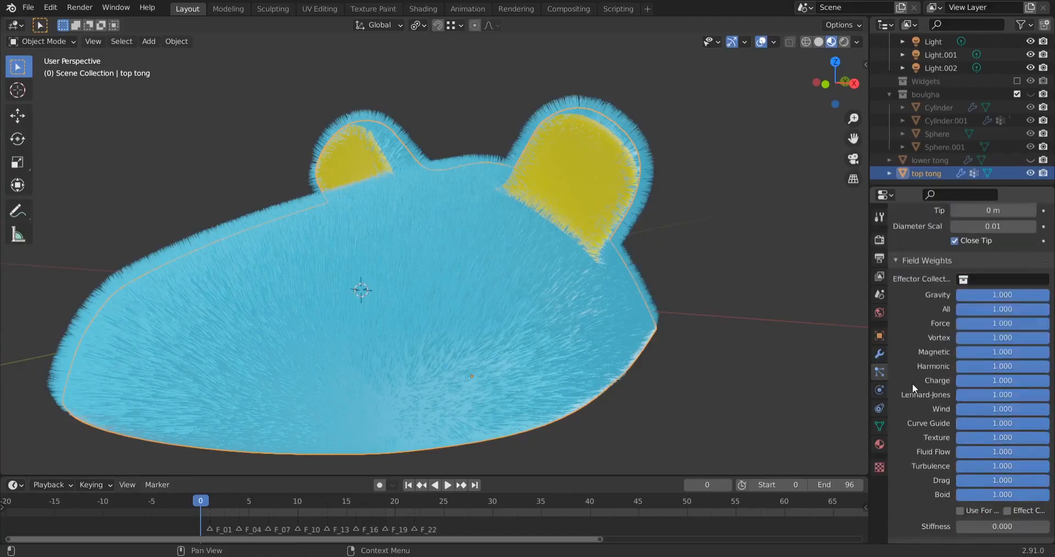
{"action": "scroll", "coordinate": [912, 384], "scroll_direction": "down", "scroll_amount": 8}
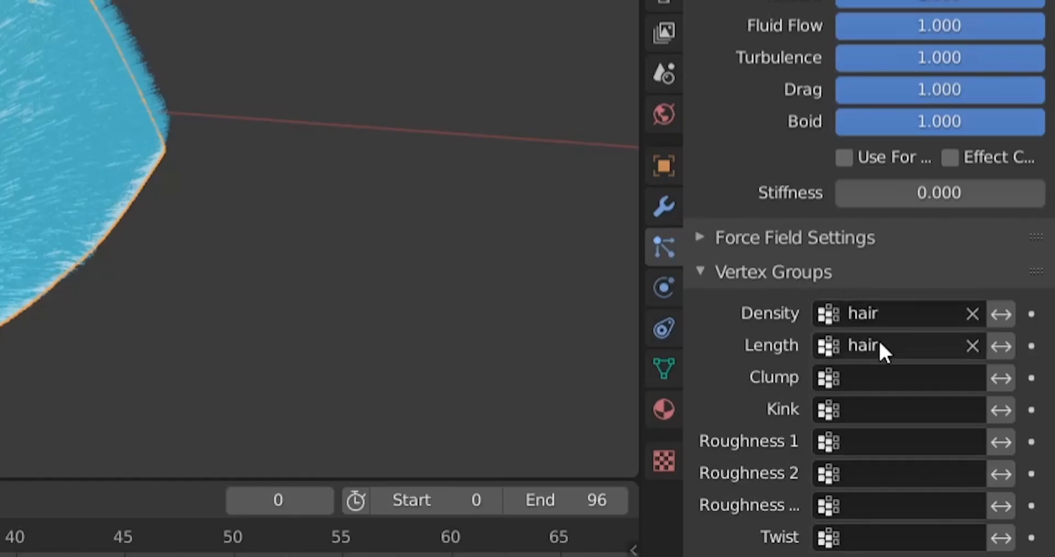
{"action": "left_click", "coordinate": [973, 401]}
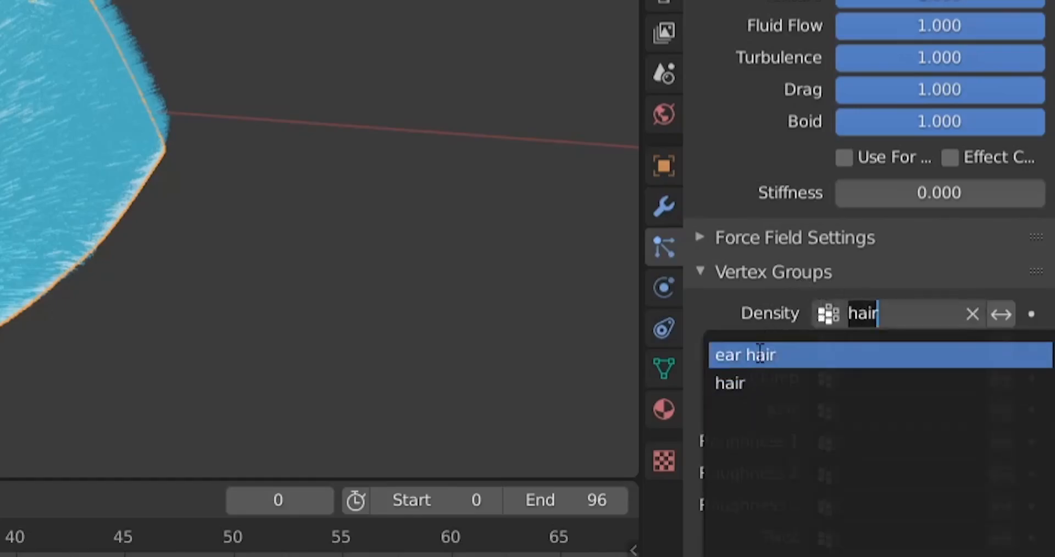
{"action": "left_click", "coordinate": [760, 354]}
{"action": "left_click", "coordinate": [827, 347]}
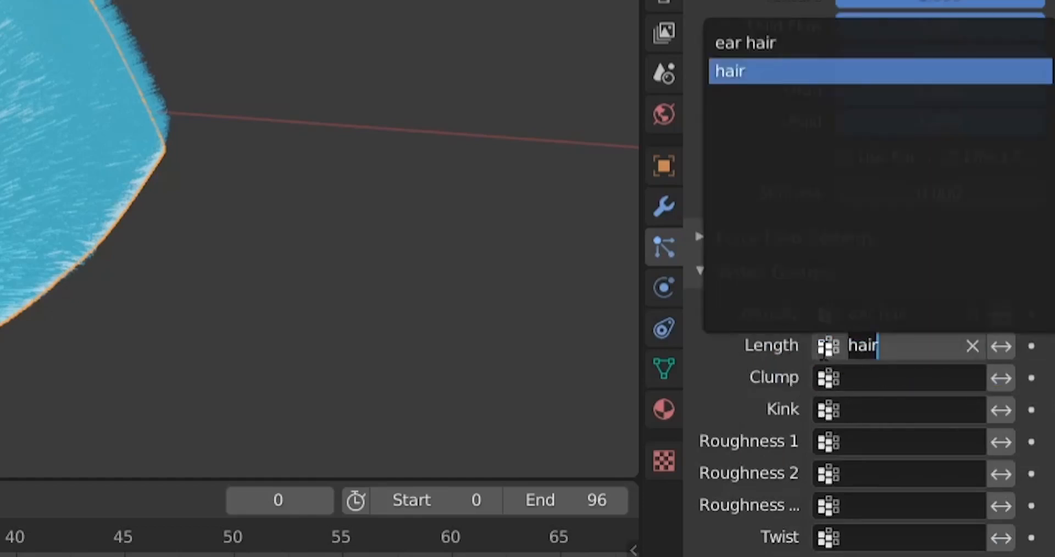
{"action": "left_click", "coordinate": [736, 44]}
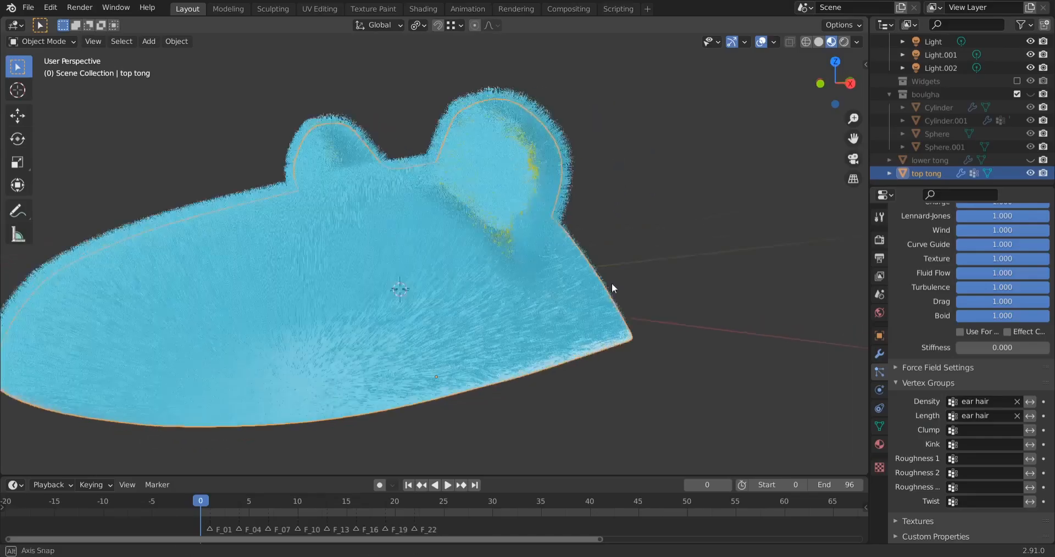
Set the render material of the duplicated hair system to yellow tong
{"action": "middle_click_drag", "start_coordinate": [635, 290], "coordinate": [616, 300]}
{"action": "scroll", "coordinate": [494, 256], "scroll_direction": "up", "scroll_amount": 3}
{"action": "middle_click_drag", "start_coordinate": [574, 255], "coordinate": [632, 264]}
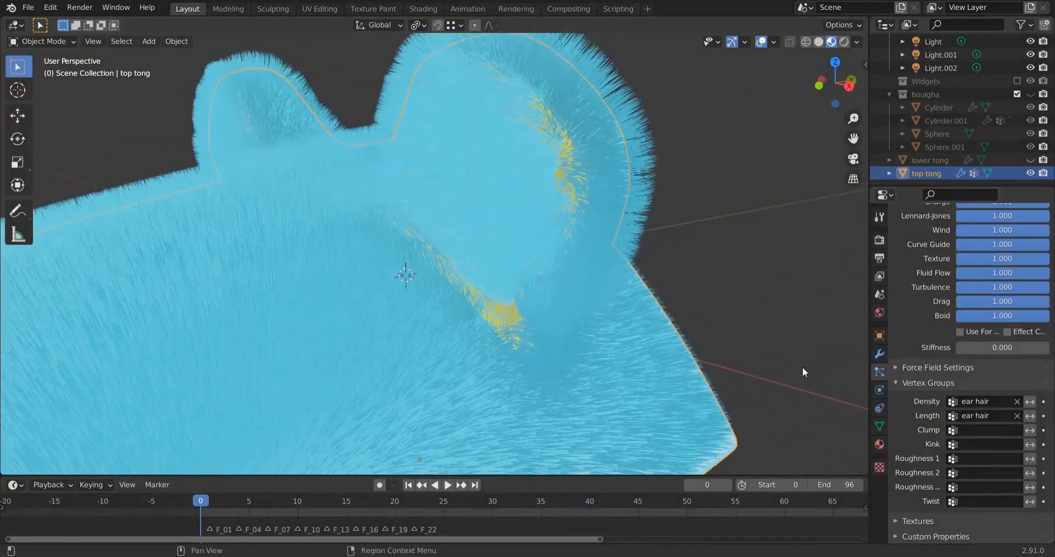
{"action": "scroll", "coordinate": [920, 397], "scroll_direction": "up", "scroll_amount": 15}
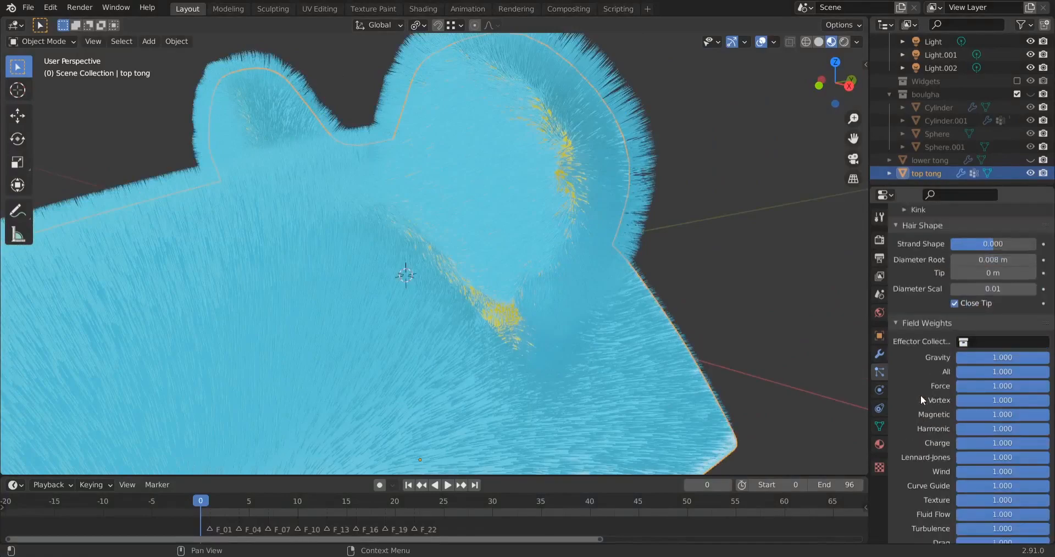
{"action": "scroll", "coordinate": [921, 394], "scroll_direction": "up", "scroll_amount": 10}
{"action": "left_click", "coordinate": [895, 335]}
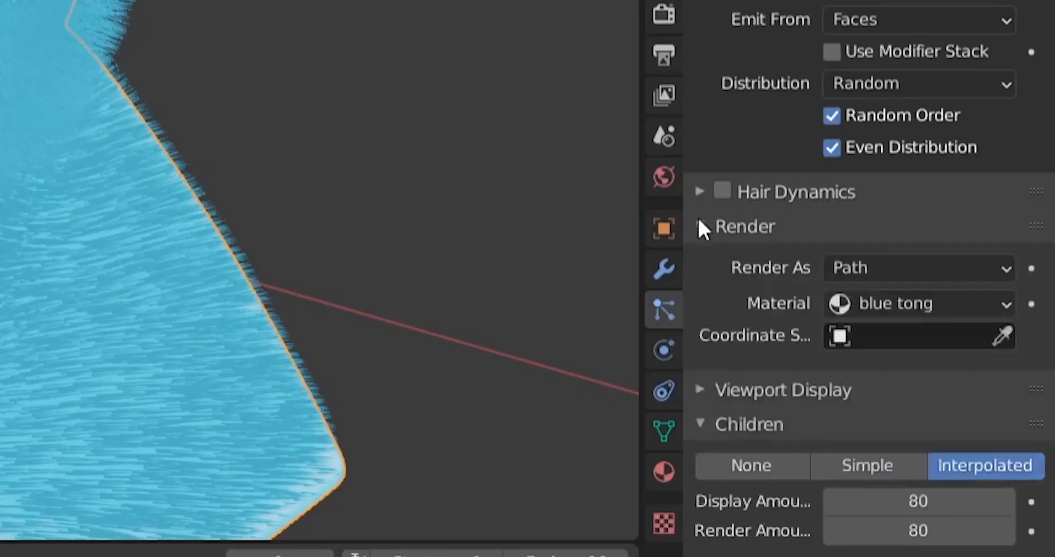
{"action": "left_click", "coordinate": [891, 304]}
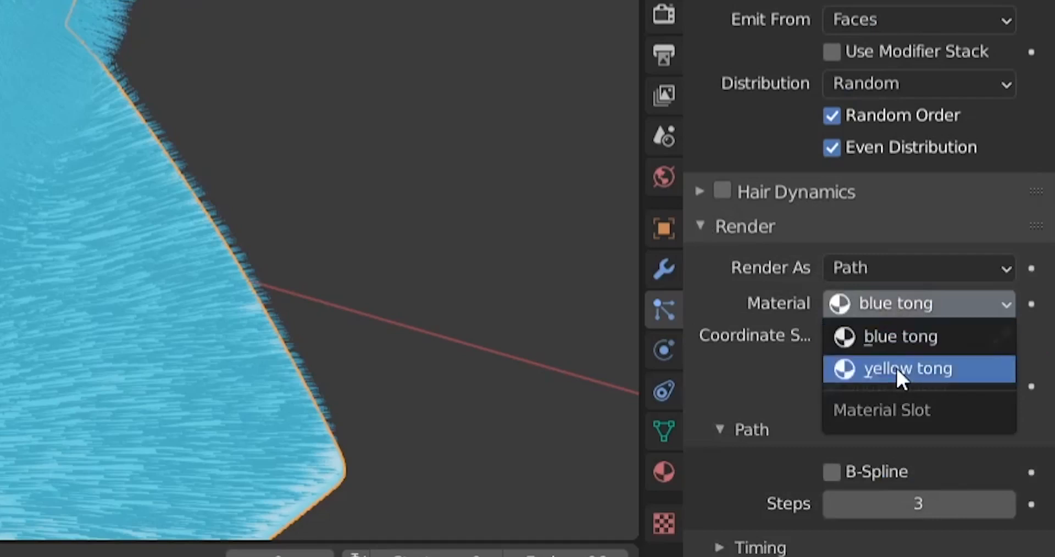
{"action": "left_click", "coordinate": [896, 369]}
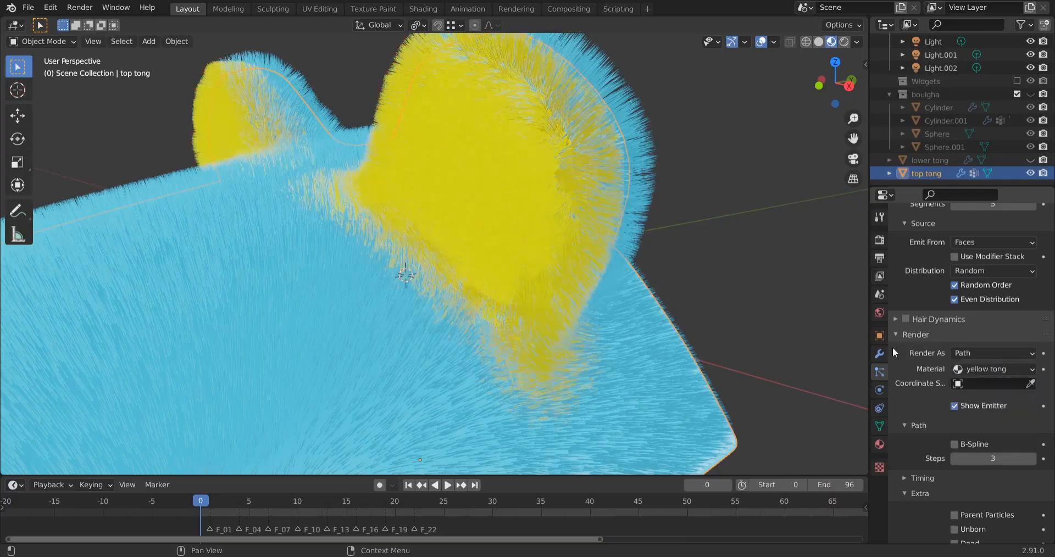
Check the yellow ear fur from several angles and try an emission number of 500 for it
{"action": "scroll", "coordinate": [476, 220], "scroll_direction": "down", "scroll_amount": 5}
{"action": "middle_click_drag", "start_coordinate": [477, 221], "coordinate": [219, 236]}
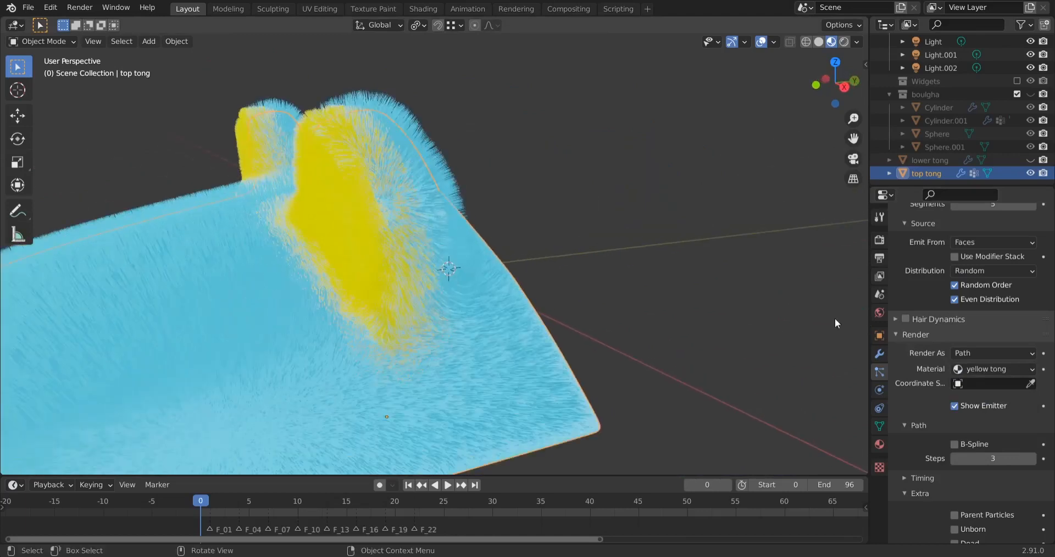
{"action": "scroll", "coordinate": [904, 322], "scroll_direction": "up", "scroll_amount": 7}
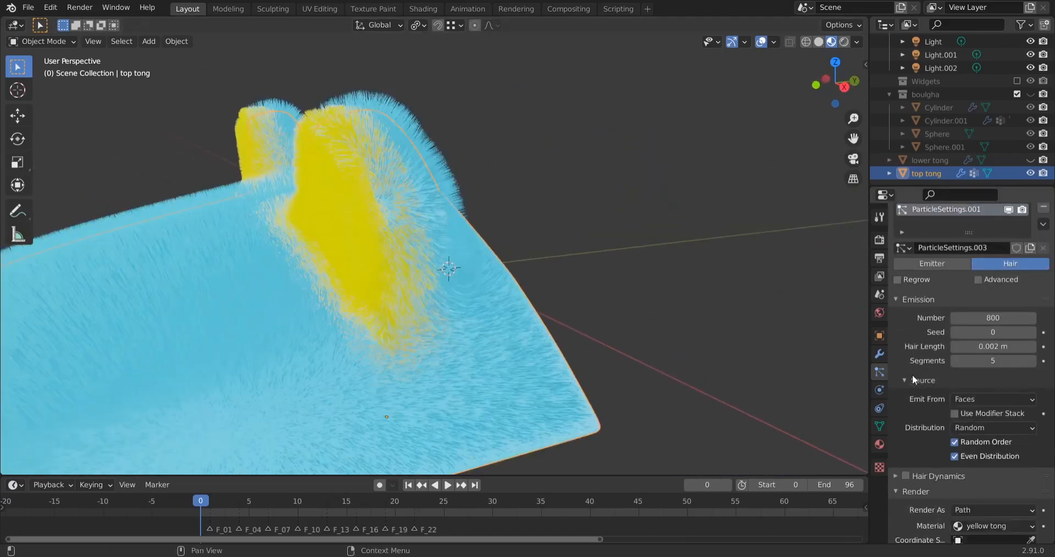
{"action": "scroll", "coordinate": [909, 365], "scroll_direction": "up", "scroll_amount": 1}
{"action": "middle_click_drag", "start_coordinate": [302, 389], "coordinate": [353, 320]}
{"action": "scroll", "coordinate": [537, 299], "scroll_direction": "down", "scroll_amount": 2}
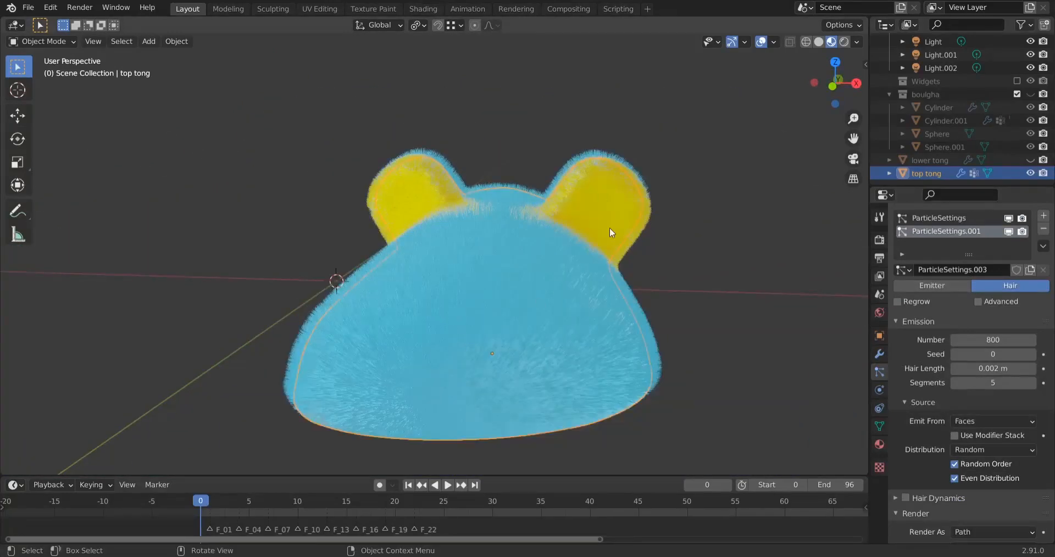
{"action": "middle_click_drag", "start_coordinate": [558, 316], "coordinate": [334, 273]}
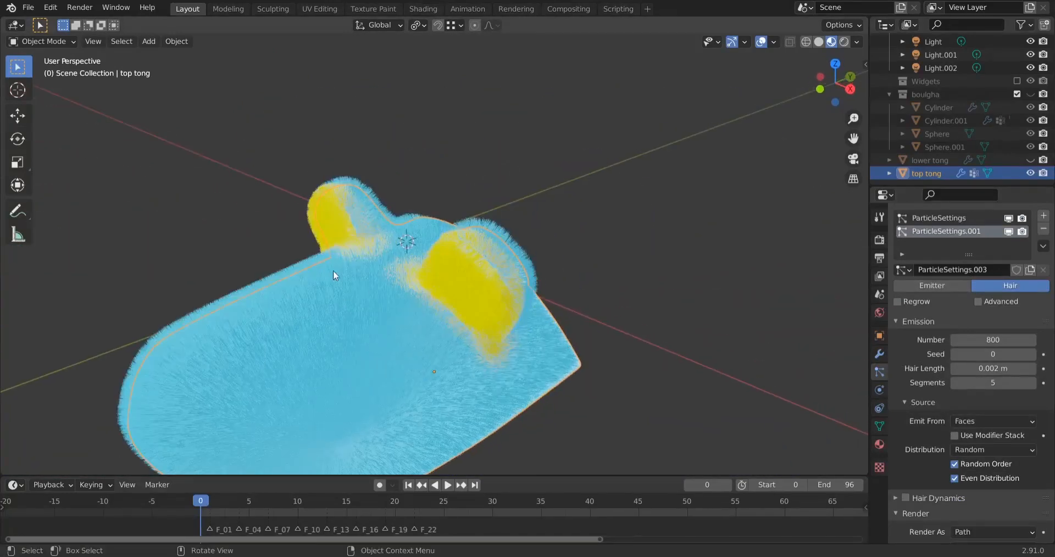
{"action": "left_click", "coordinate": [965, 339]}
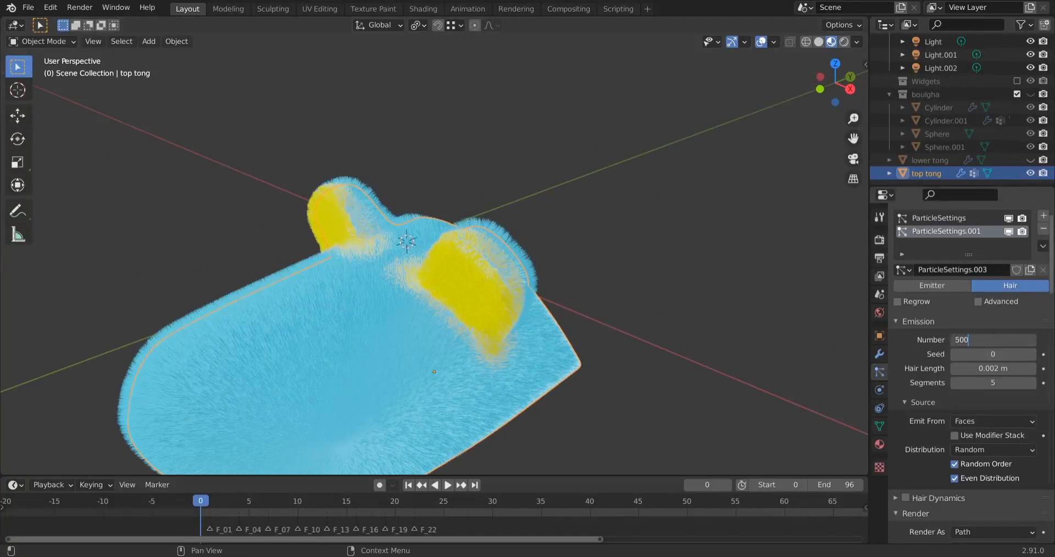
{"action": "key", "text": "Return"}
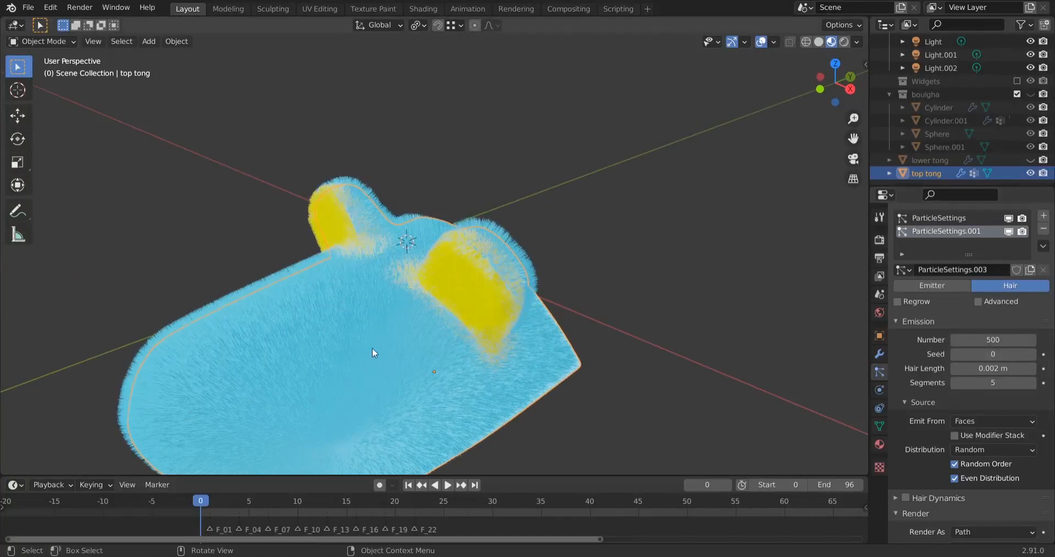
Set the emission number of the ear hair system to 300
{"action": "middle_click_drag", "start_coordinate": [371, 348], "coordinate": [428, 322]}
{"action": "scroll", "coordinate": [524, 233], "scroll_direction": "up", "scroll_amount": 3}
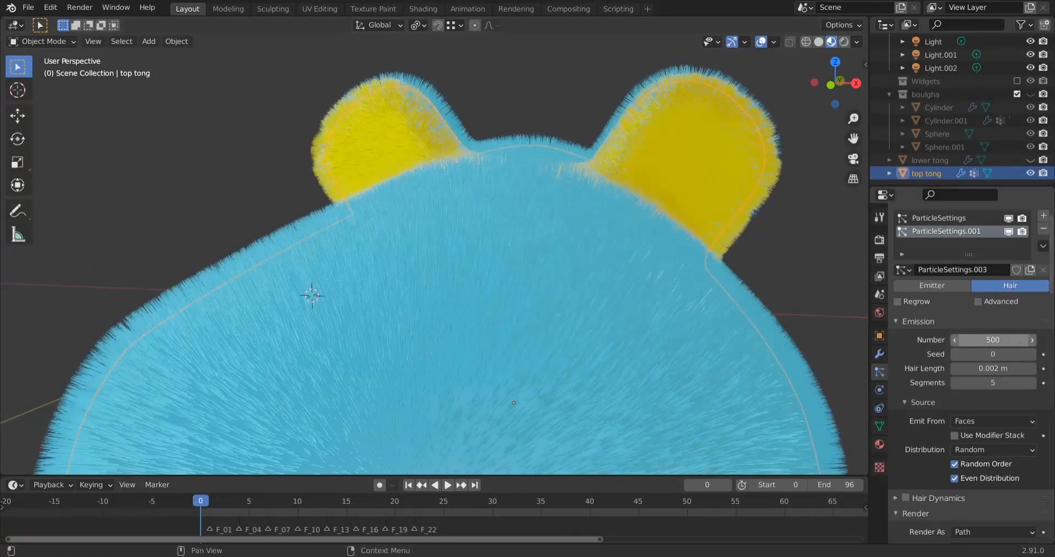
{"action": "left_click", "coordinate": [1001, 339]}
{"action": "key", "text": "Return"}
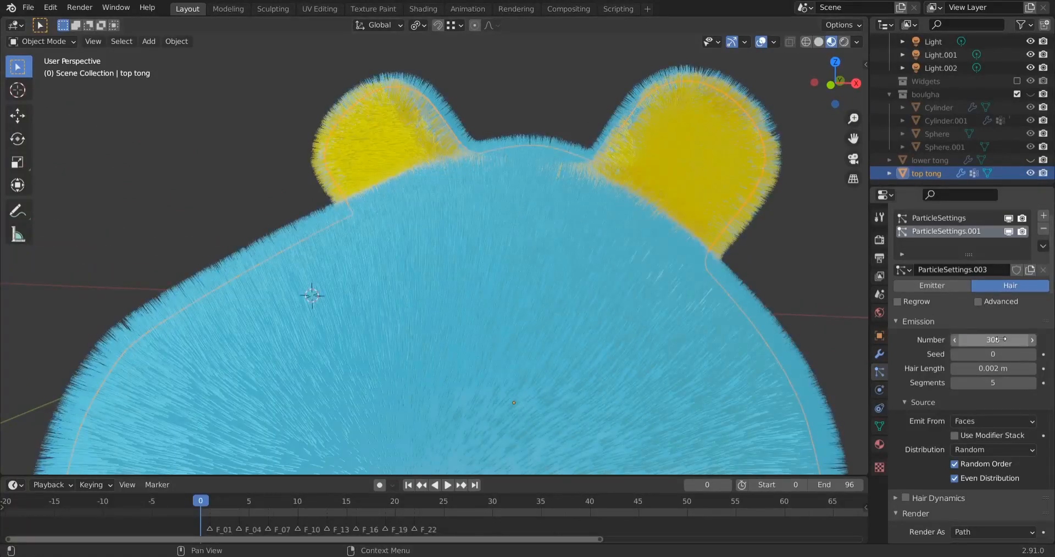
Set the hair length of the ear hair system to 0.001 m and check the shorter fur
{"action": "middle_click_drag", "start_coordinate": [658, 282], "coordinate": [594, 274]}
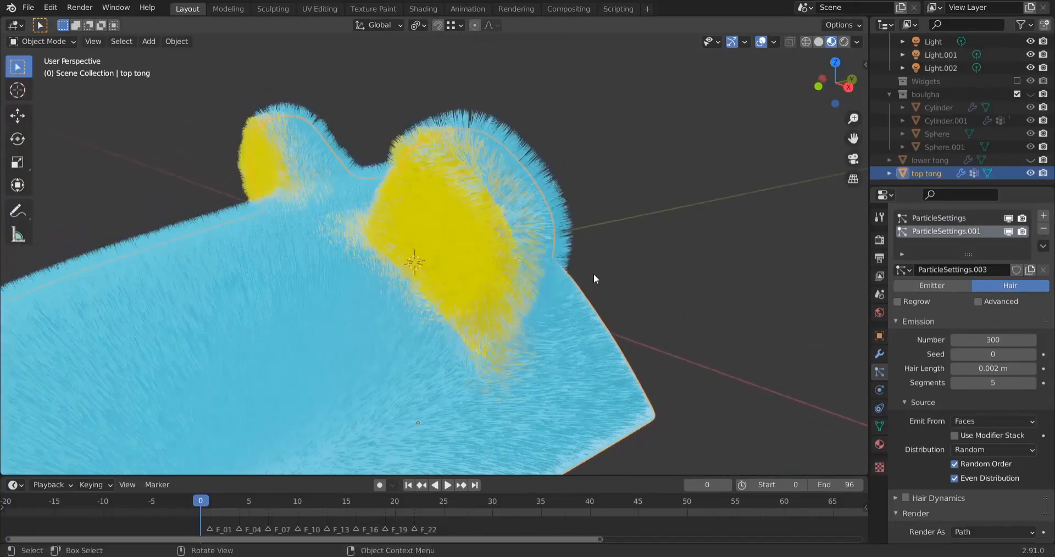
{"action": "left_click", "coordinate": [981, 369]}
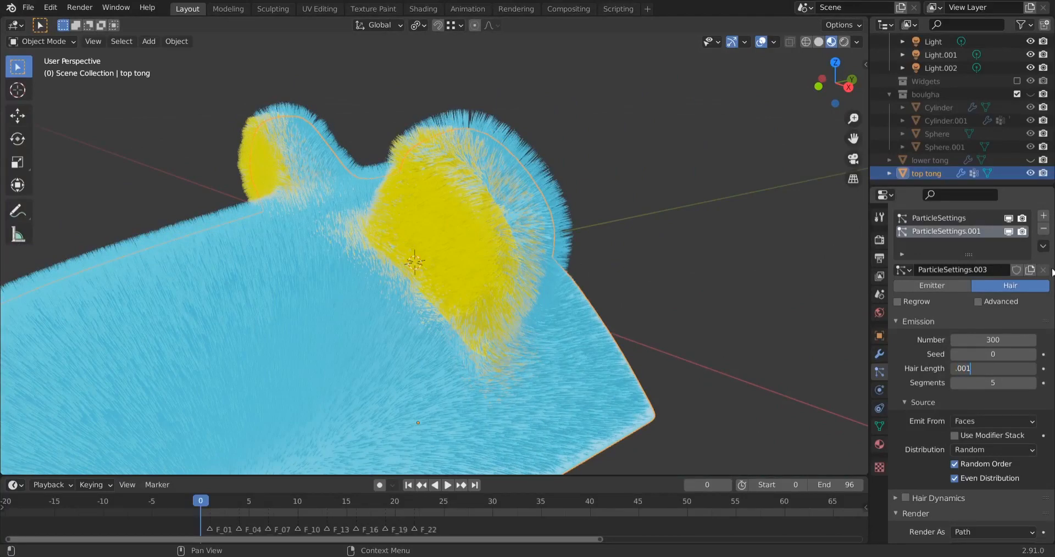
{"action": "key", "text": "Return"}
{"action": "middle_click_drag", "start_coordinate": [245, 311], "coordinate": [384, 280]}
Switch the slipper top to Particle Edit mode with the ear hair system active and frame the ears
{"action": "left_click", "coordinate": [42, 41]}
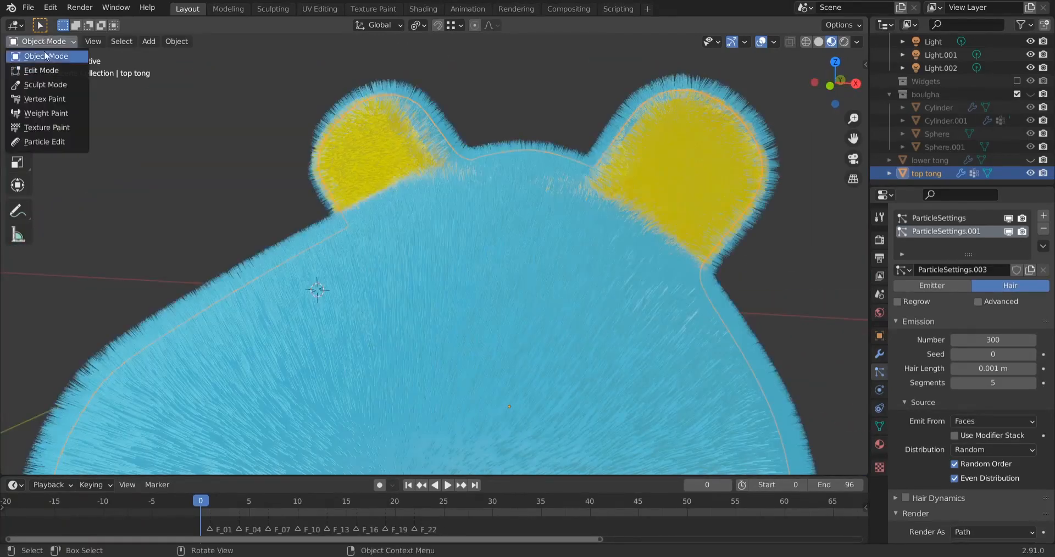
{"action": "left_click", "coordinate": [38, 141]}
{"action": "scroll", "coordinate": [507, 249], "scroll_direction": "down", "scroll_amount": 5}
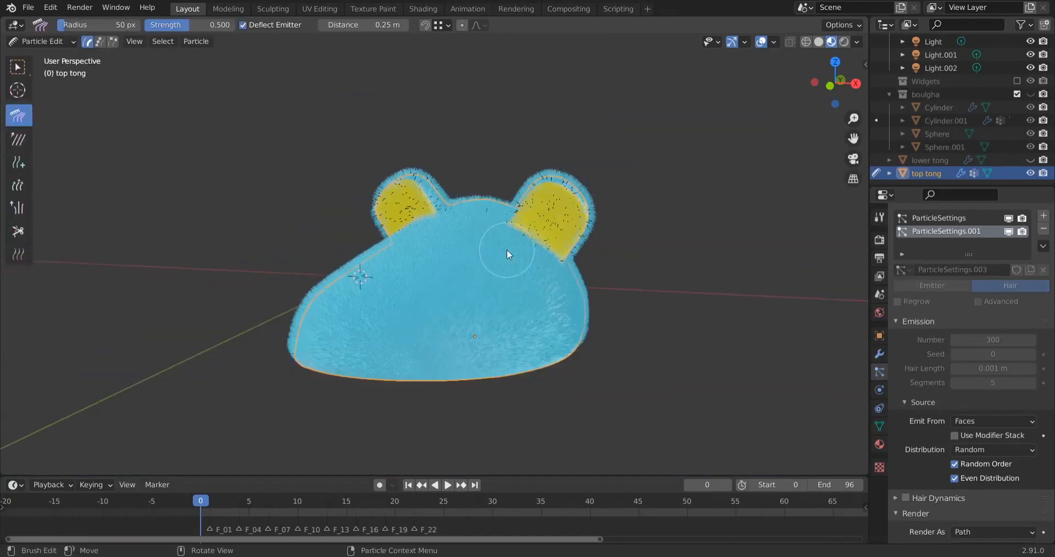
{"action": "middle_click_drag", "start_coordinate": [507, 249], "coordinate": [562, 220]}
{"action": "scroll", "coordinate": [562, 220], "scroll_direction": "up", "scroll_amount": 2}
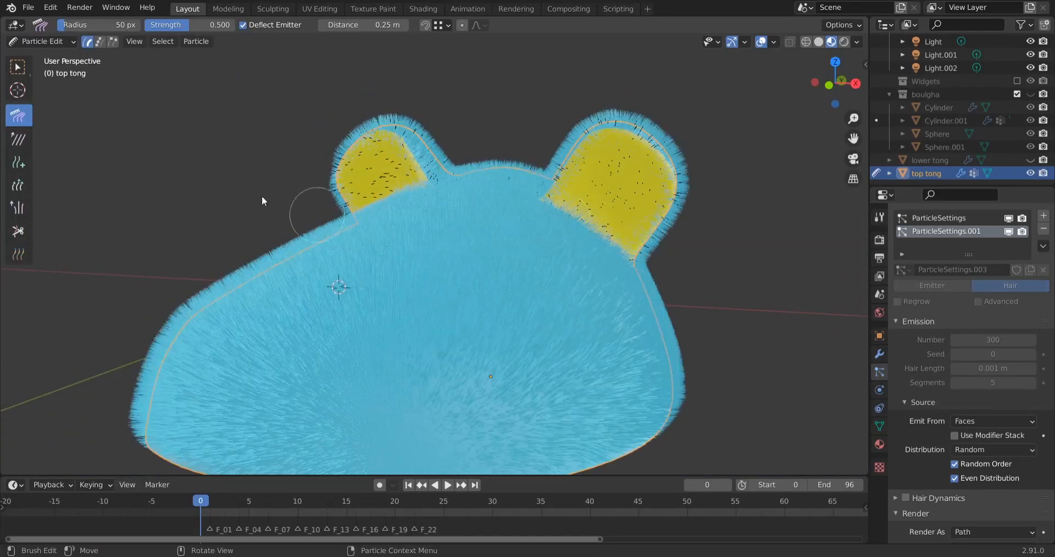
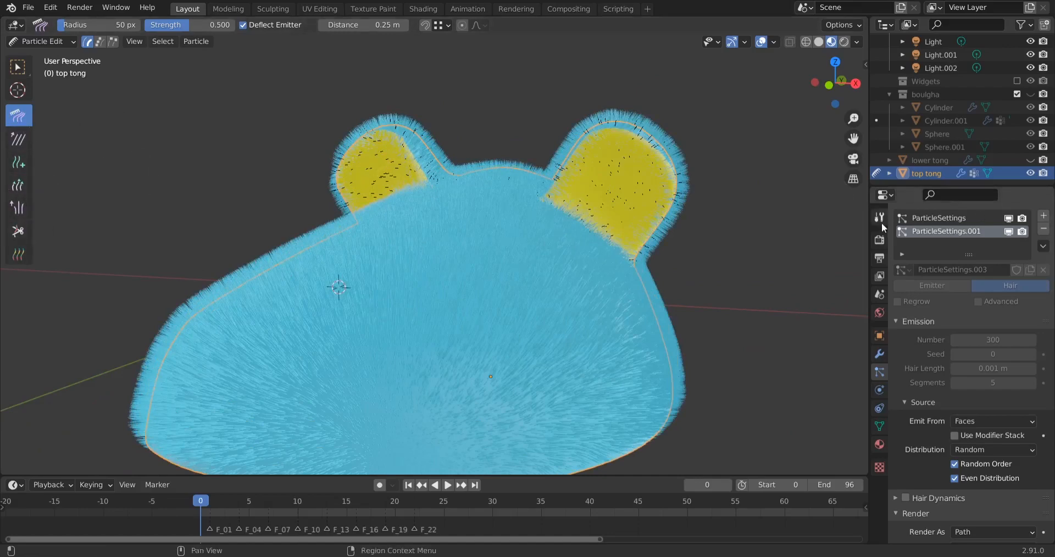
Turn on the viewport display of children for the ear hair system in the Particle Edit options
{"action": "middle_click_drag", "start_coordinate": [668, 282], "coordinate": [606, 286]}
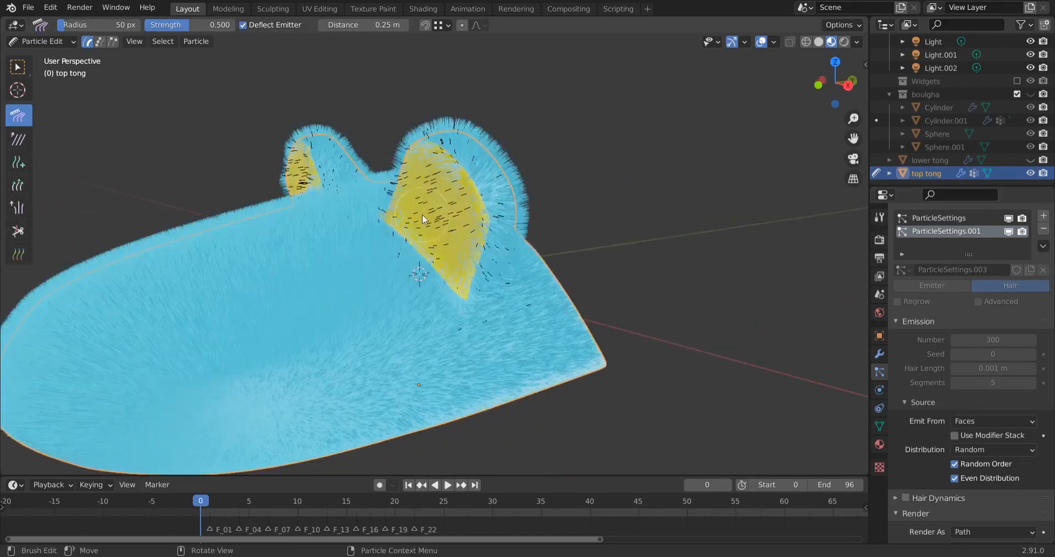
{"action": "middle_click_drag", "start_coordinate": [422, 214], "coordinate": [374, 221]}
{"action": "scroll", "coordinate": [374, 222], "scroll_direction": "up", "scroll_amount": 2}
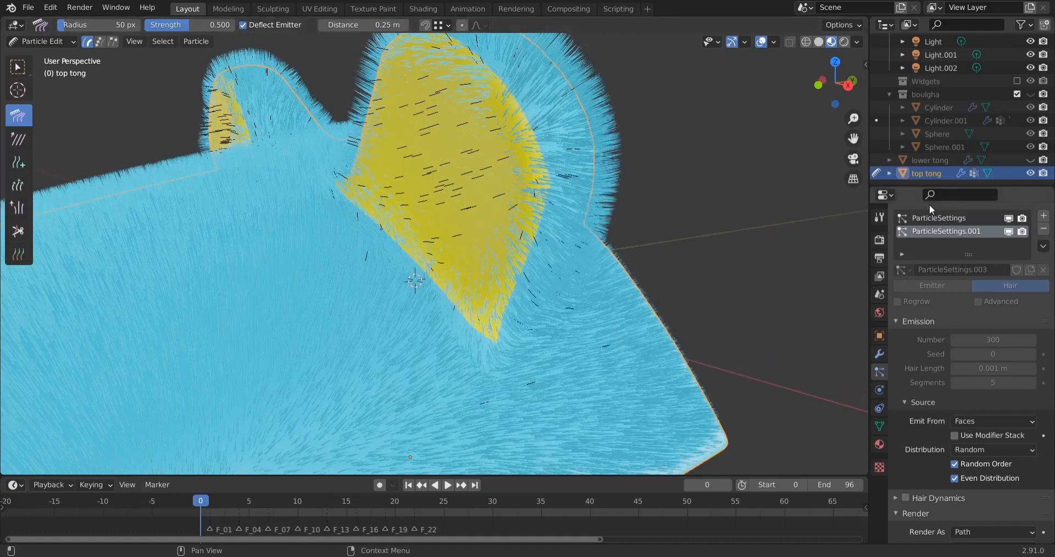
{"action": "left_click", "coordinate": [879, 217]}
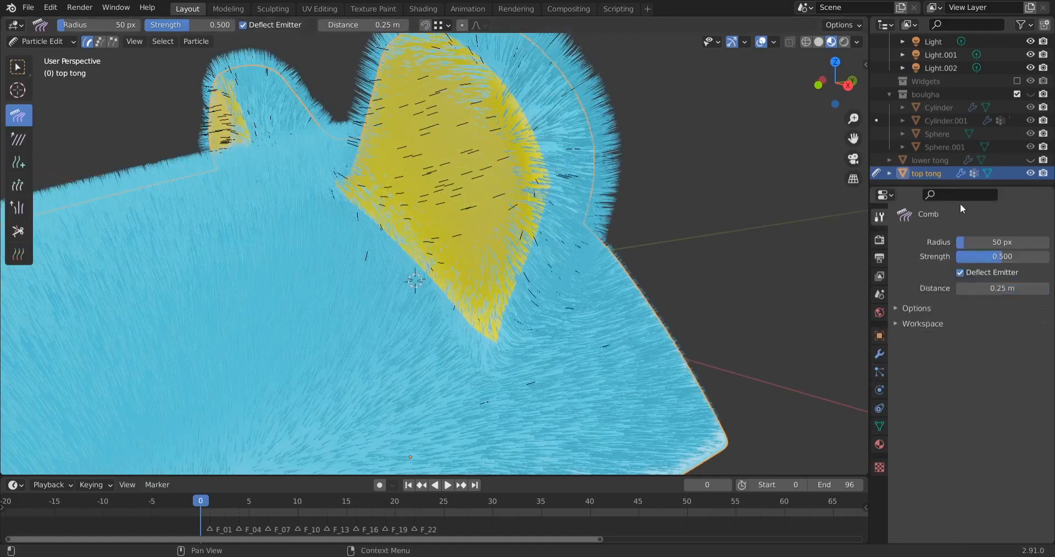
{"action": "left_click", "coordinate": [978, 308]}
{"action": "left_click", "coordinate": [959, 481]}
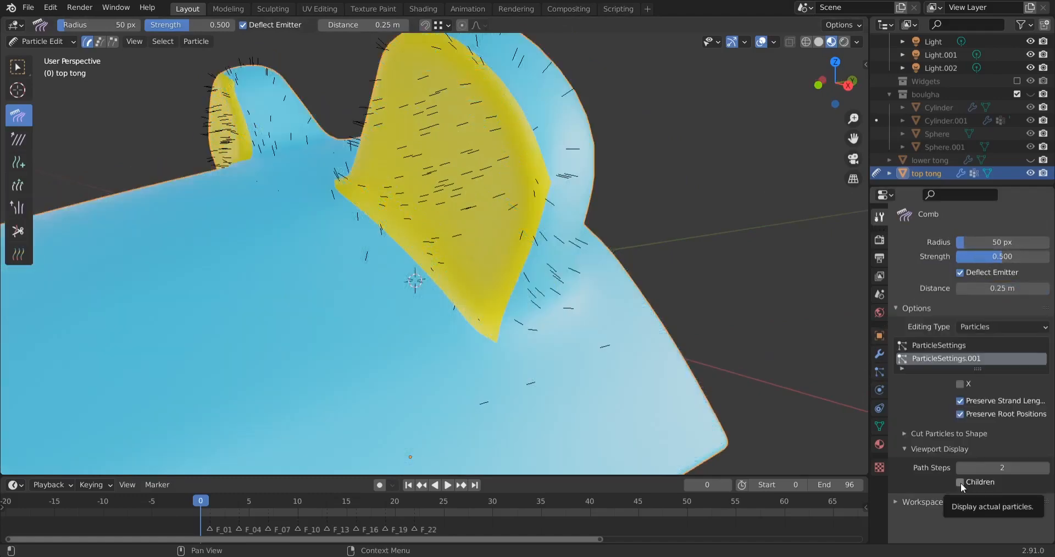
{"action": "left_click", "coordinate": [960, 482]}
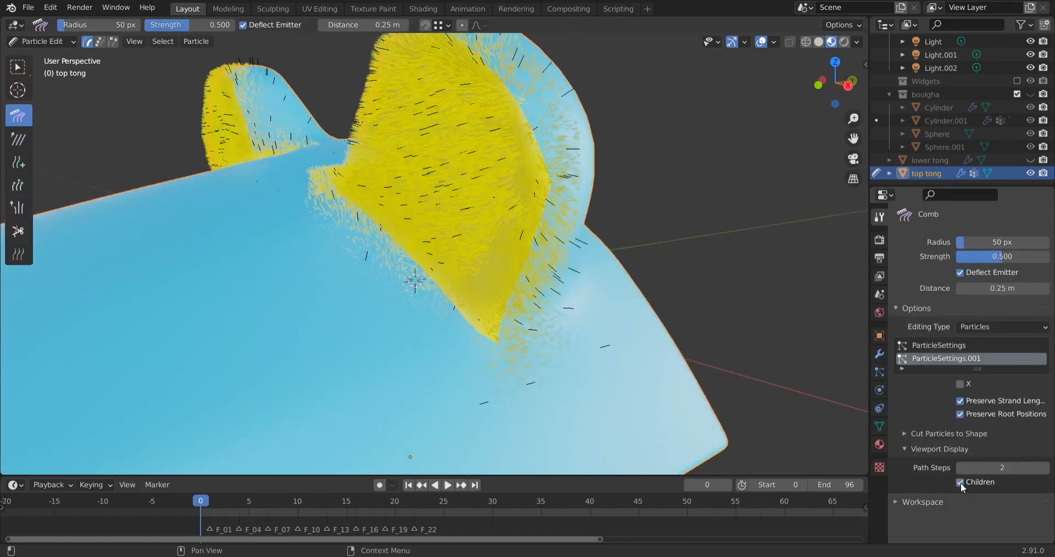
{"action": "mouse_move", "coordinate": [509, 316]}
{"action": "middle_mouse_down"}
{"action": "mouse_move", "coordinate": [542, 312]}
{"action": "mouse_move", "coordinate": [522, 313]}
{"action": "middle_mouse_up"}
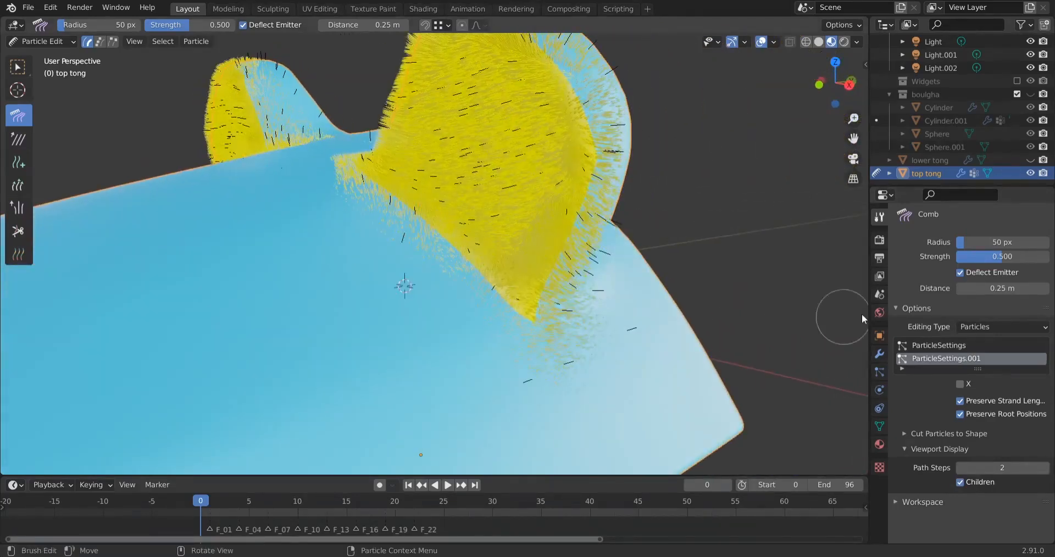
Make ParticleSettings the edited hair system, display its children, and compare it with the ear hair system
{"action": "left_click", "coordinate": [940, 345]}
{"action": "scroll", "coordinate": [608, 244], "scroll_direction": "down", "scroll_amount": 4}
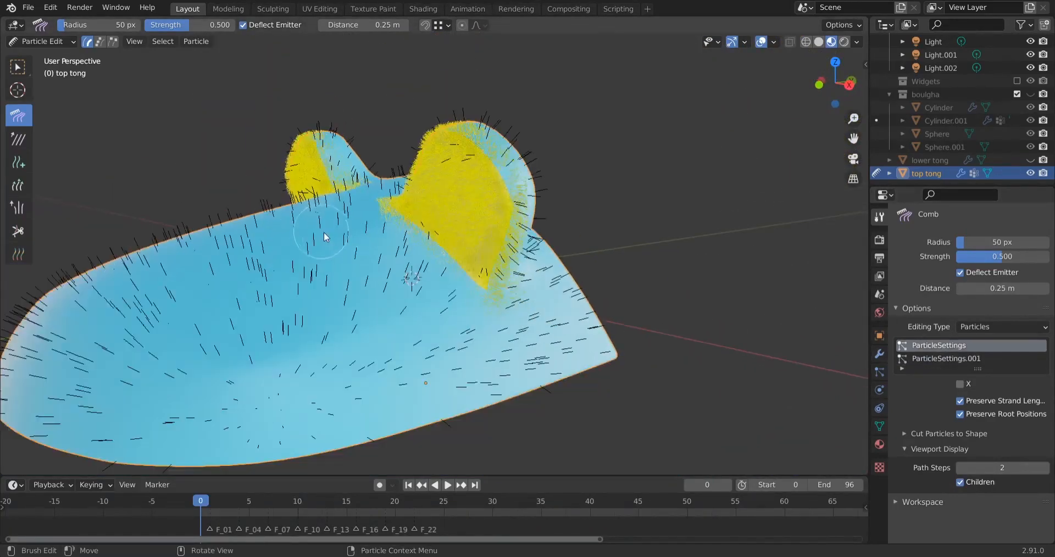
{"action": "left_click", "coordinate": [960, 482]}
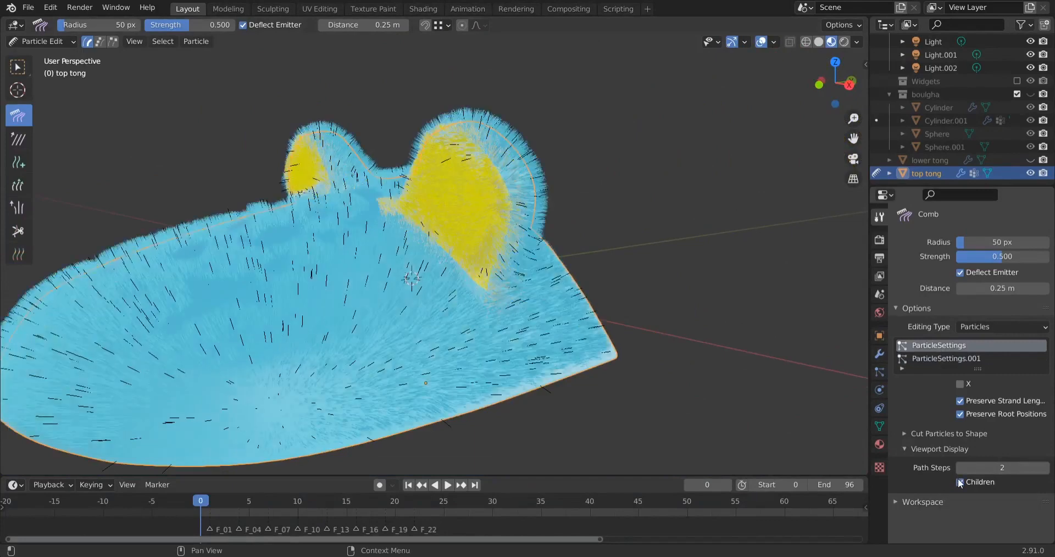
{"action": "middle_click_drag", "start_coordinate": [302, 255], "coordinate": [385, 258]}
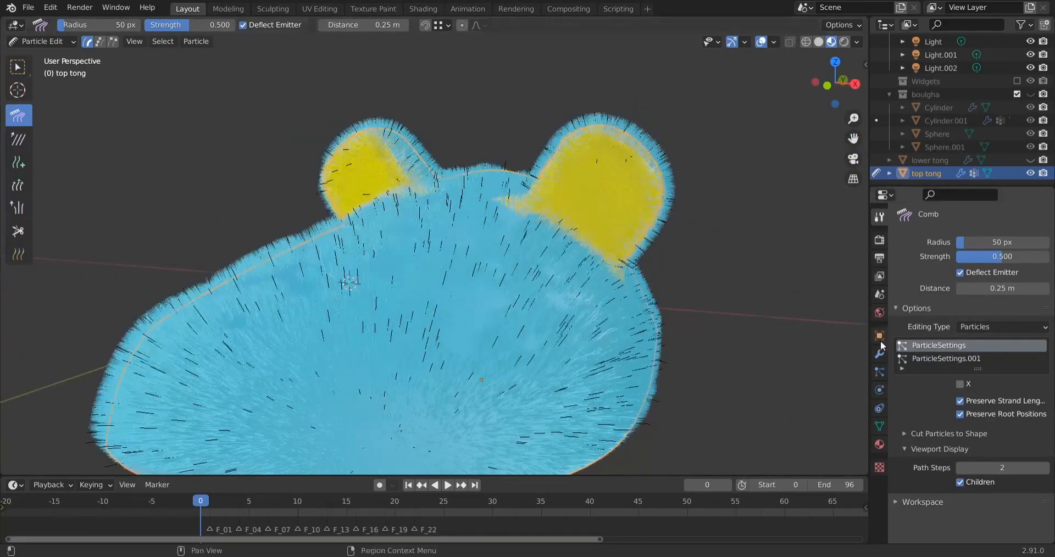
{"action": "left_click", "coordinate": [925, 358]}
{"action": "left_click", "coordinate": [932, 346]}
{"action": "left_click", "coordinate": [934, 360]}
{"action": "left_click", "coordinate": [936, 346]}
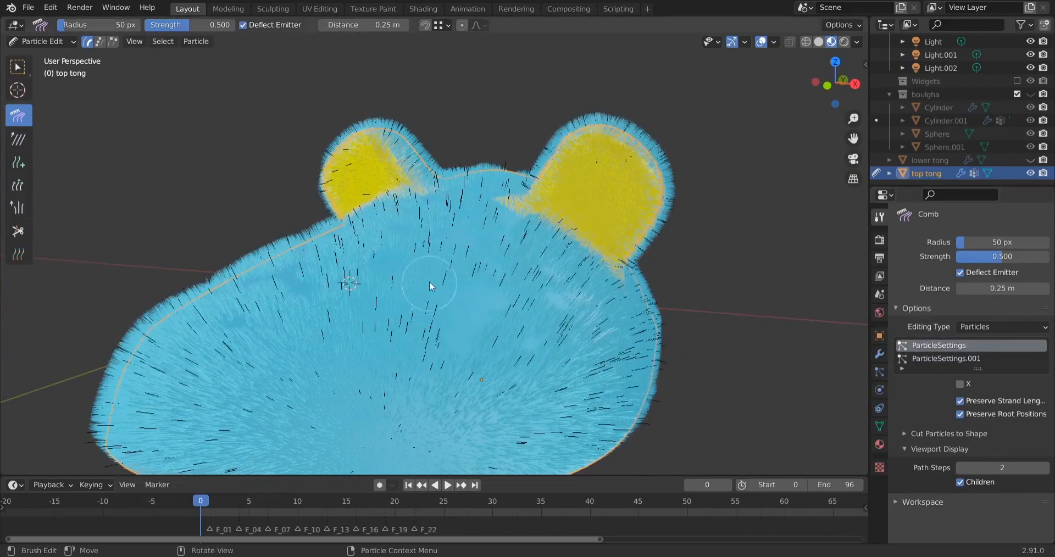
Switch the slipper top to Weight Paint mode and examine the ear hair weights from several sides
{"action": "key", "text": "ctrl+Tab"}
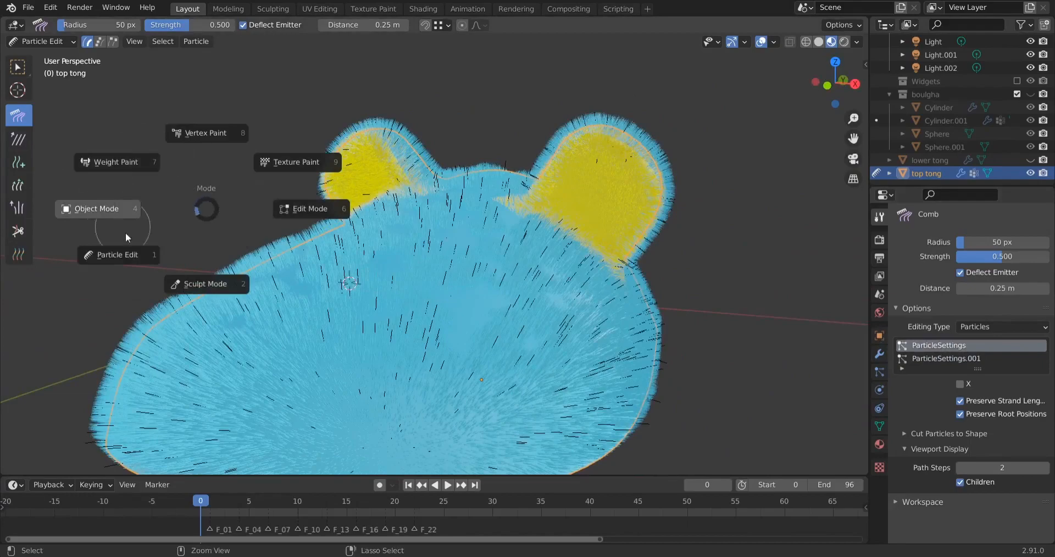
{"action": "left_click", "coordinate": [121, 160]}
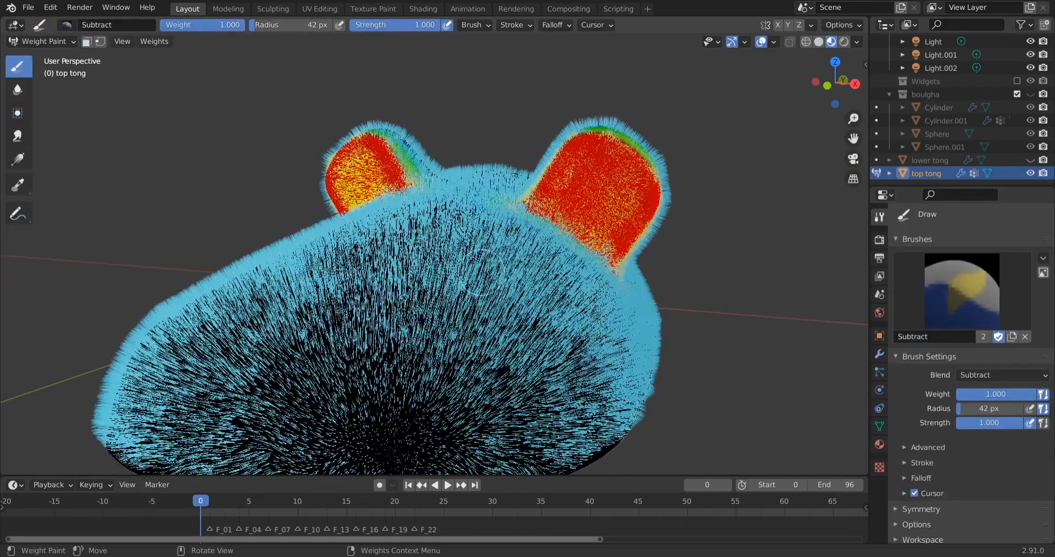
{"action": "mouse_move", "coordinate": [482, 273]}
{"action": "middle_mouse_down"}
{"action": "mouse_move", "coordinate": [604, 277]}
{"action": "mouse_move", "coordinate": [436, 283]}
{"action": "mouse_move", "coordinate": [531, 282]}
{"action": "mouse_move", "coordinate": [444, 277]}
{"action": "mouse_move", "coordinate": [345, 309]}
{"action": "middle_mouse_up"}
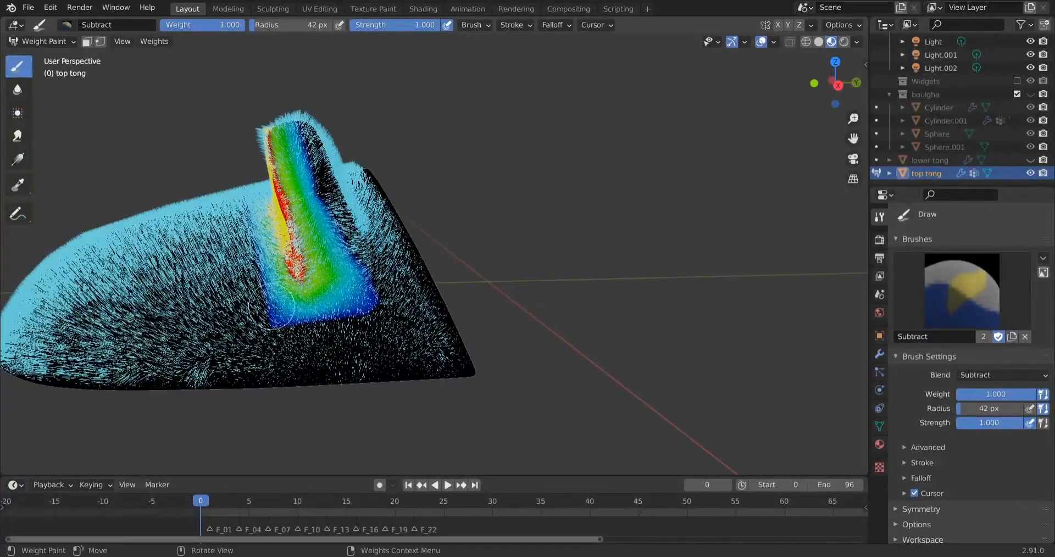
{"action": "middle_click_drag", "start_coordinate": [271, 306], "coordinate": [371, 271]}
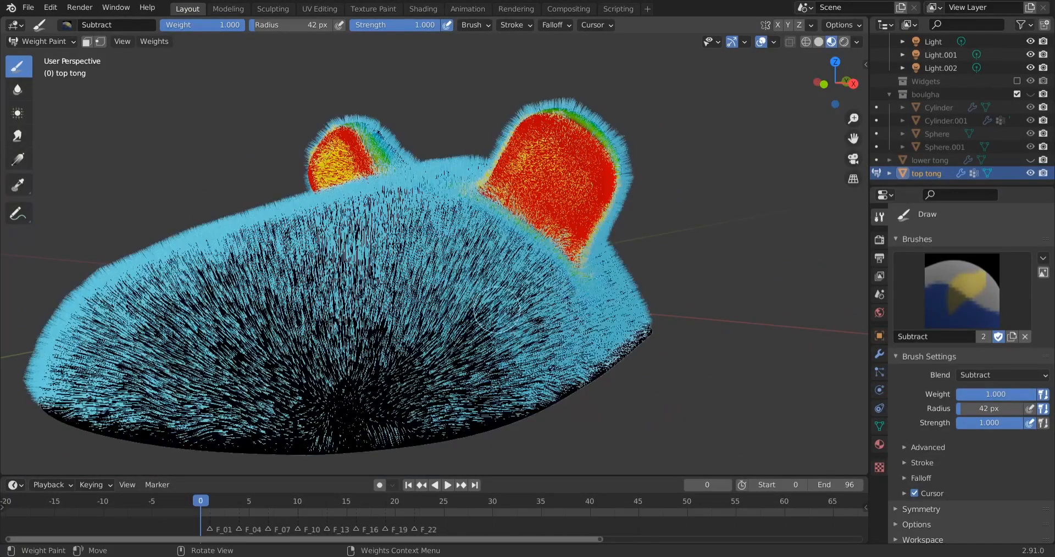
{"action": "middle_click_drag", "start_coordinate": [666, 320], "coordinate": [847, 372]}
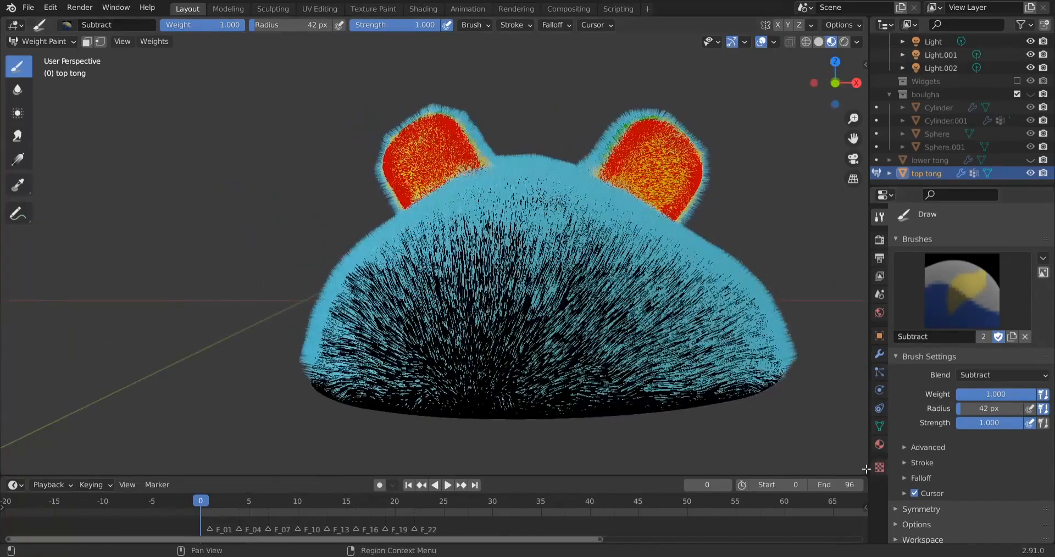
Activate the hair vertex group, use solid viewport shading, and examine its weights around the ears and lower rim
{"action": "left_click", "coordinate": [879, 426]}
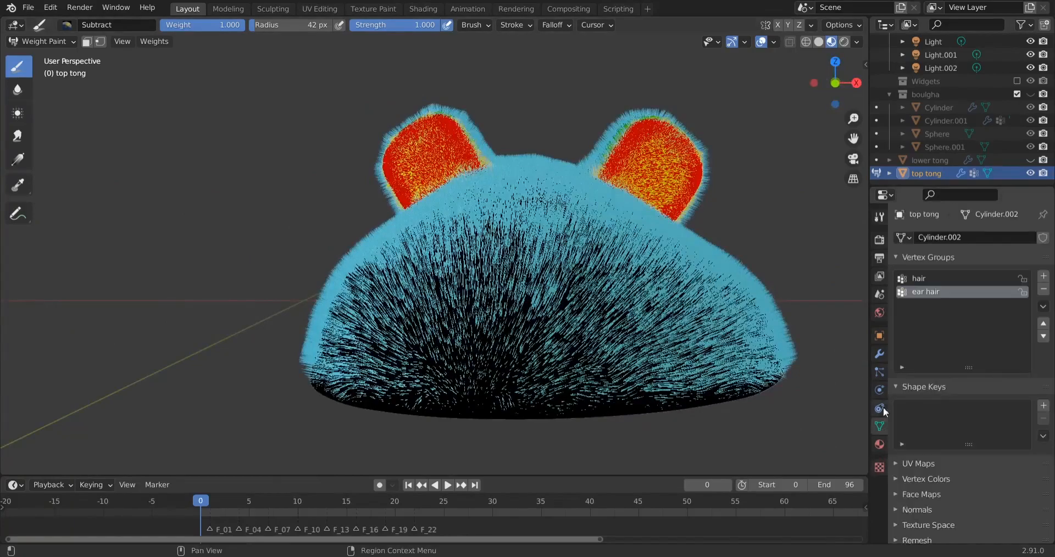
{"action": "left_click", "coordinate": [924, 282]}
{"action": "middle_click_drag", "start_coordinate": [714, 286], "coordinate": [557, 304]}
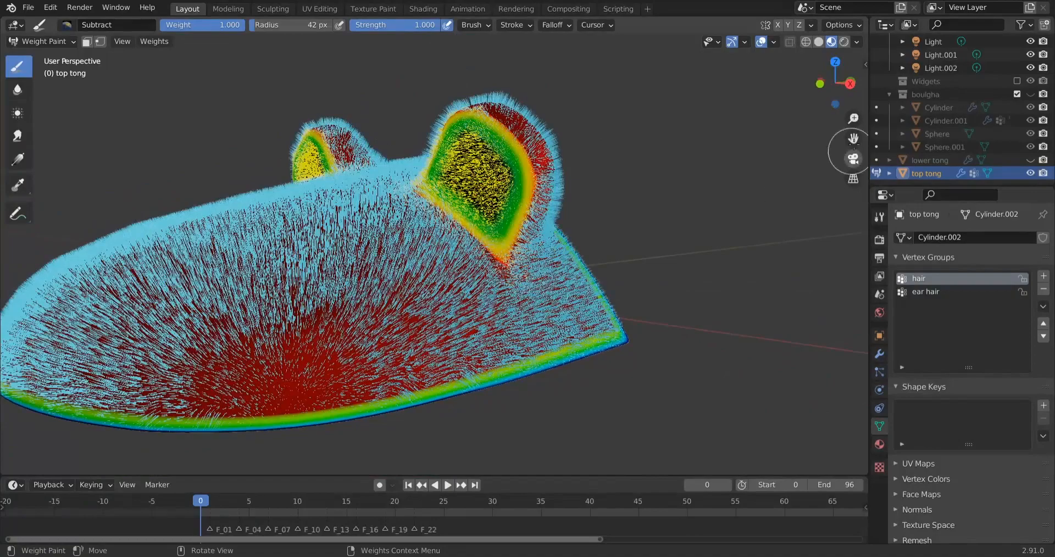
{"action": "left_click", "coordinate": [819, 43]}
{"action": "mouse_move", "coordinate": [701, 165]}
{"action": "middle_mouse_down"}
{"action": "mouse_move", "coordinate": [584, 356]}
{"action": "mouse_move", "coordinate": [396, 363]}
{"action": "mouse_move", "coordinate": [179, 332]}
{"action": "middle_mouse_up"}
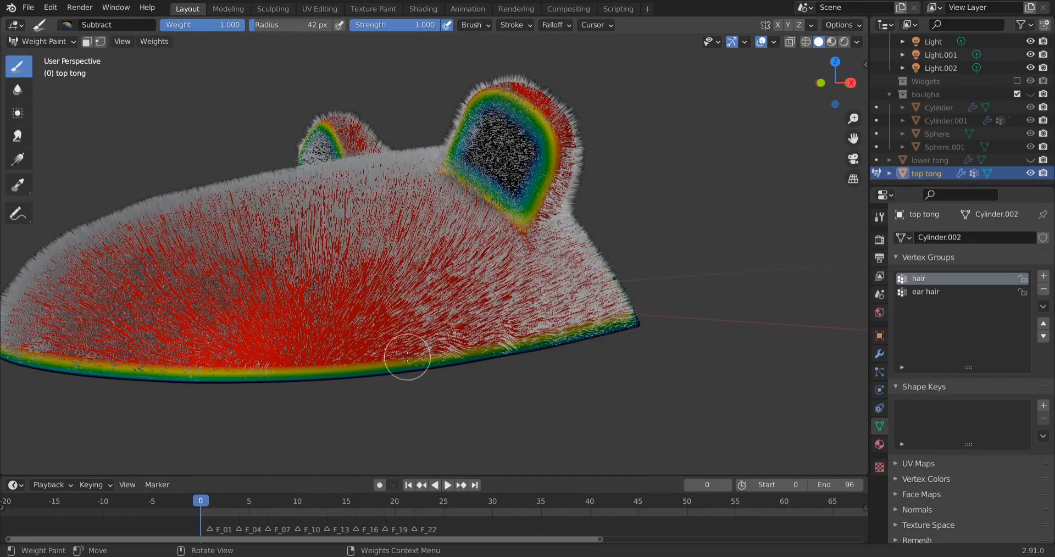
{"action": "middle_click_drag", "start_coordinate": [458, 306], "coordinate": [582, 184]}
{"action": "scroll", "coordinate": [650, 170], "scroll_direction": "up", "scroll_amount": 3}
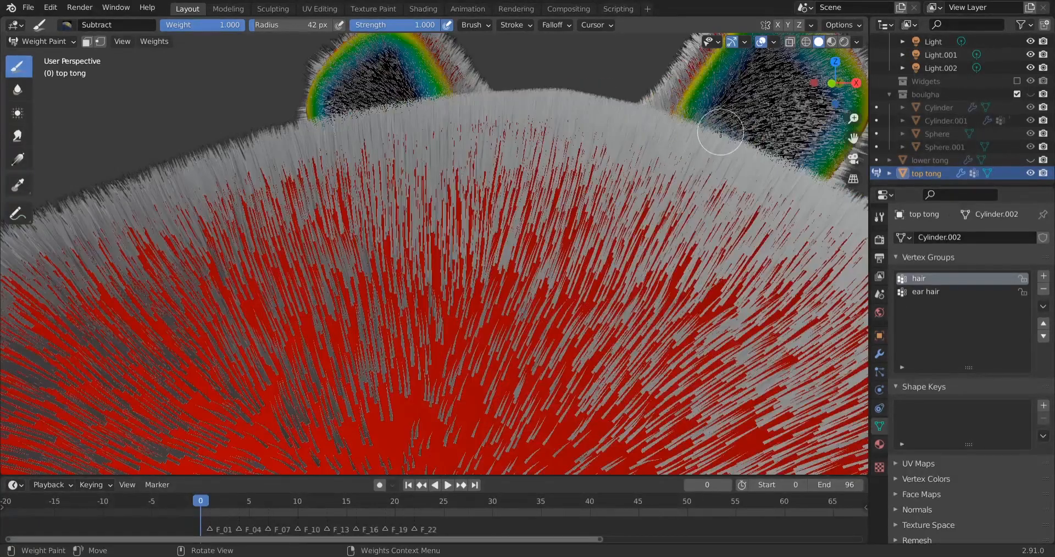
{"action": "scroll", "coordinate": [720, 132], "scroll_direction": "down", "scroll_amount": 4}
{"action": "scroll", "coordinate": [580, 237], "scroll_direction": "down", "scroll_amount": 2}
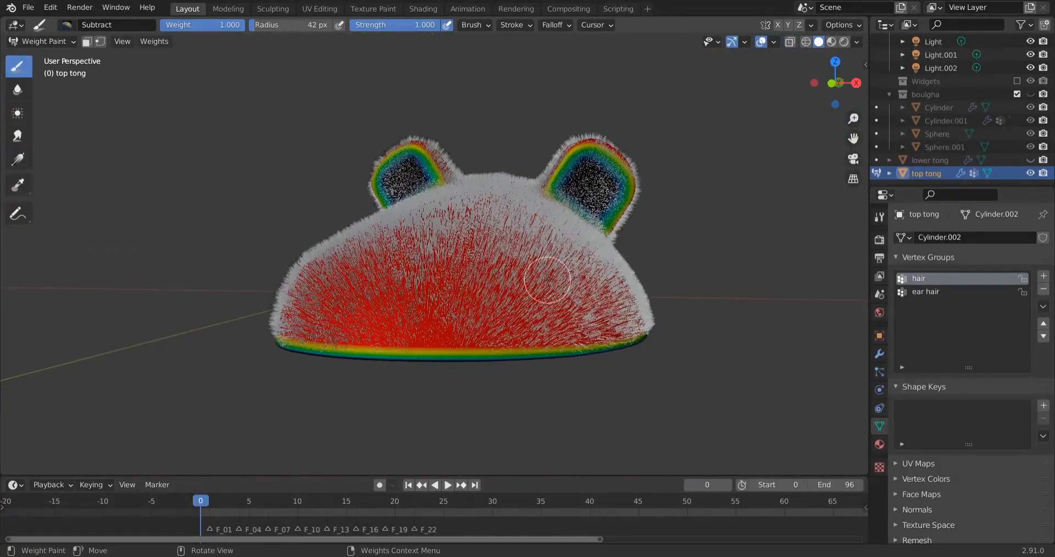
{"action": "mouse_move", "coordinate": [547, 279]}
{"action": "middle_mouse_down"}
{"action": "mouse_move", "coordinate": [483, 281]}
{"action": "mouse_move", "coordinate": [512, 289]}
{"action": "middle_mouse_up"}
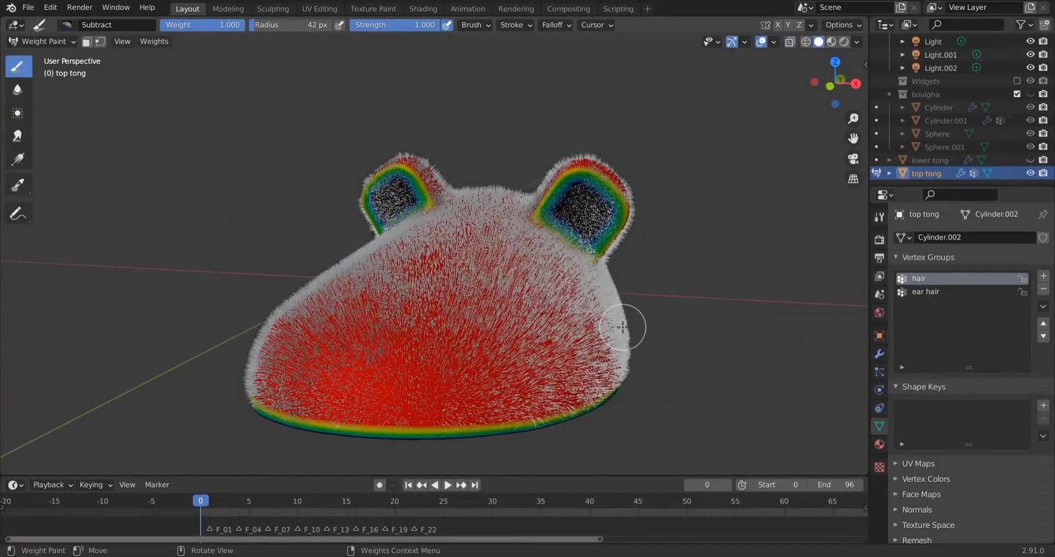
Return the slipper top to Object Mode and apply its Subdivision modifier
{"action": "key", "text": "Tab"}
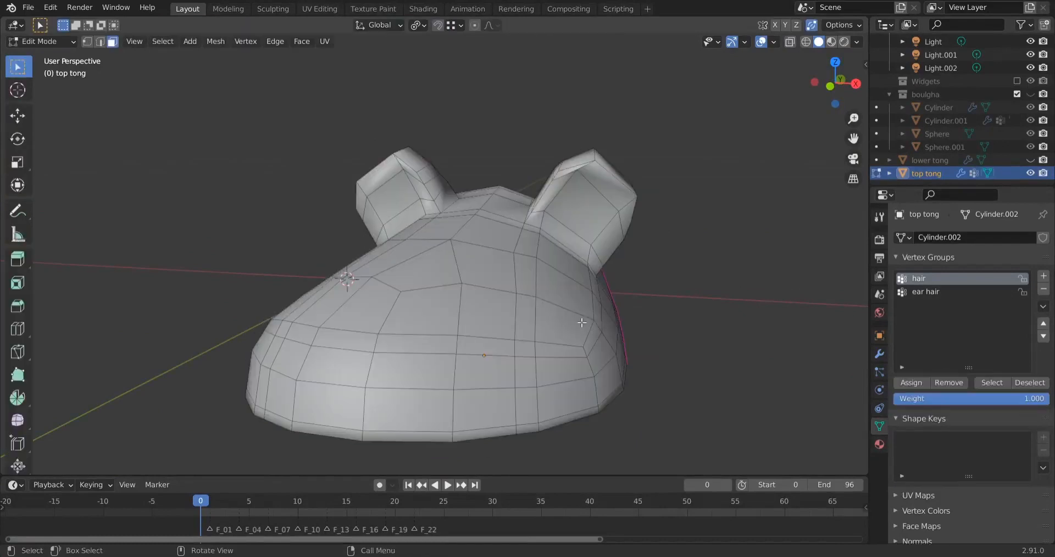
{"action": "left_click", "coordinate": [55, 41]}
{"action": "left_click", "coordinate": [53, 55]}
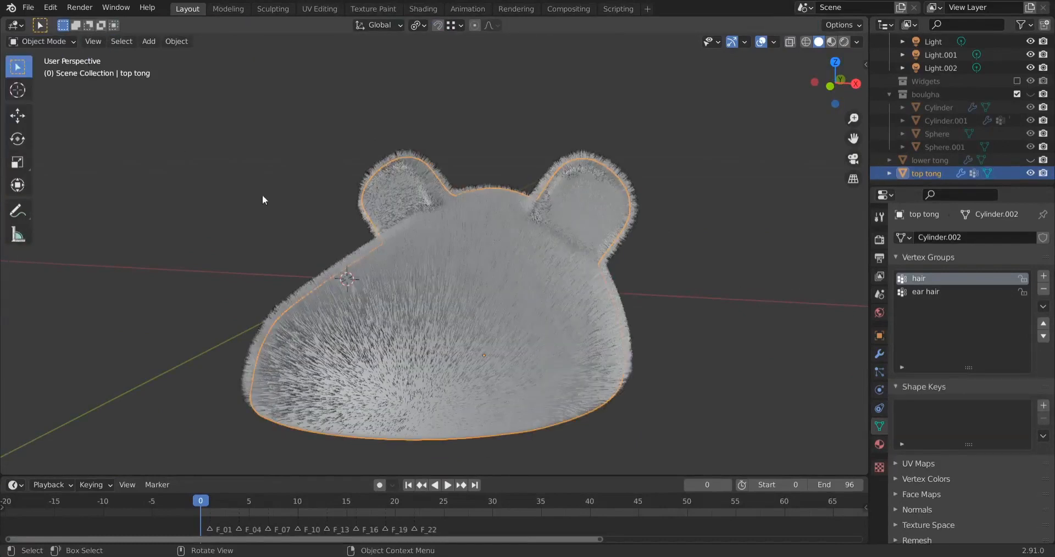
{"action": "left_click", "coordinate": [879, 354]}
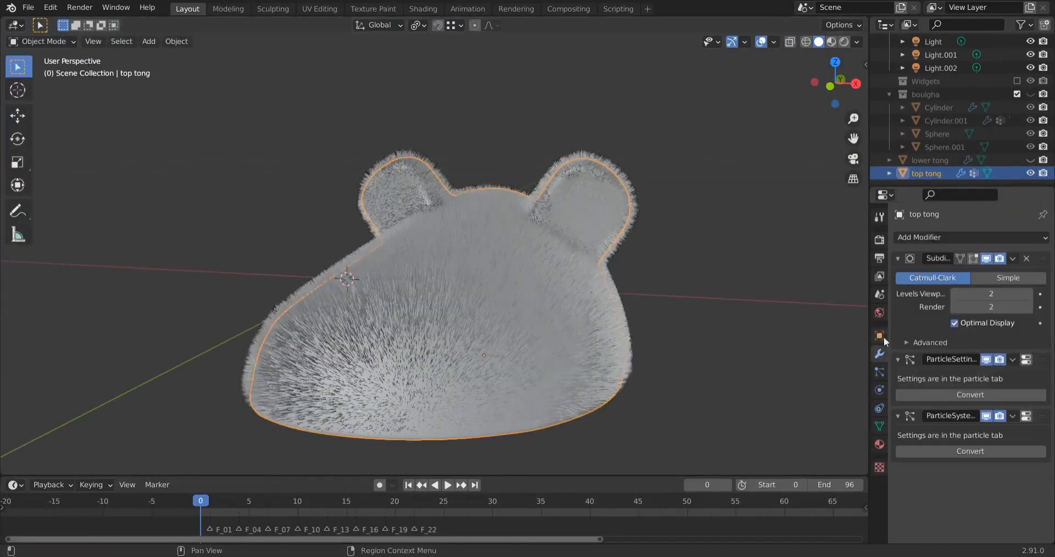
{"action": "left_click", "coordinate": [1013, 261]}
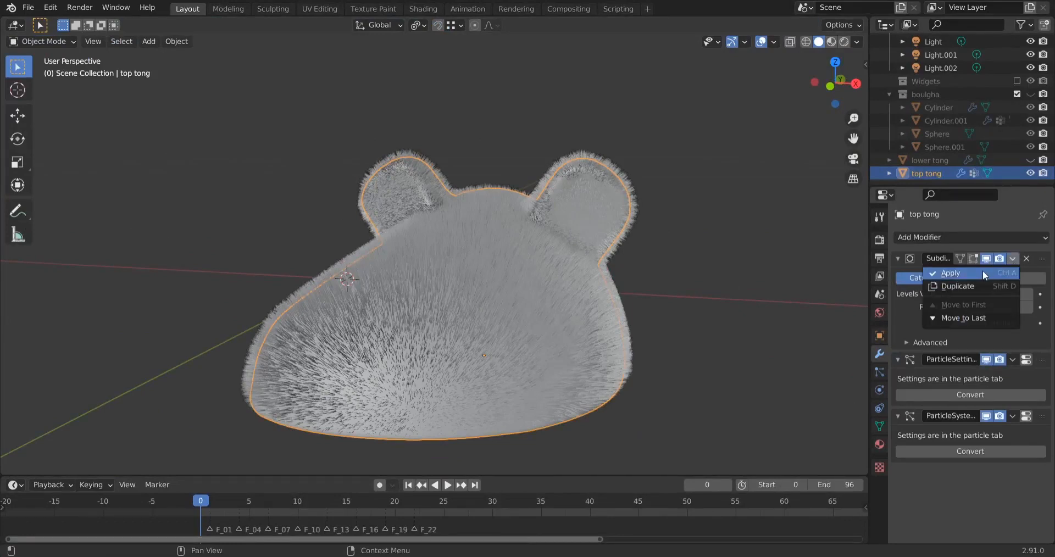
{"action": "left_click", "coordinate": [982, 270]}
Check the denser mesh in Edit Mode by selecting the ear hair vertex group, deselect everything, and return to Object Mode
{"action": "middle_click_drag", "start_coordinate": [516, 341], "coordinate": [559, 288]}
{"action": "key", "text": "Tab"}
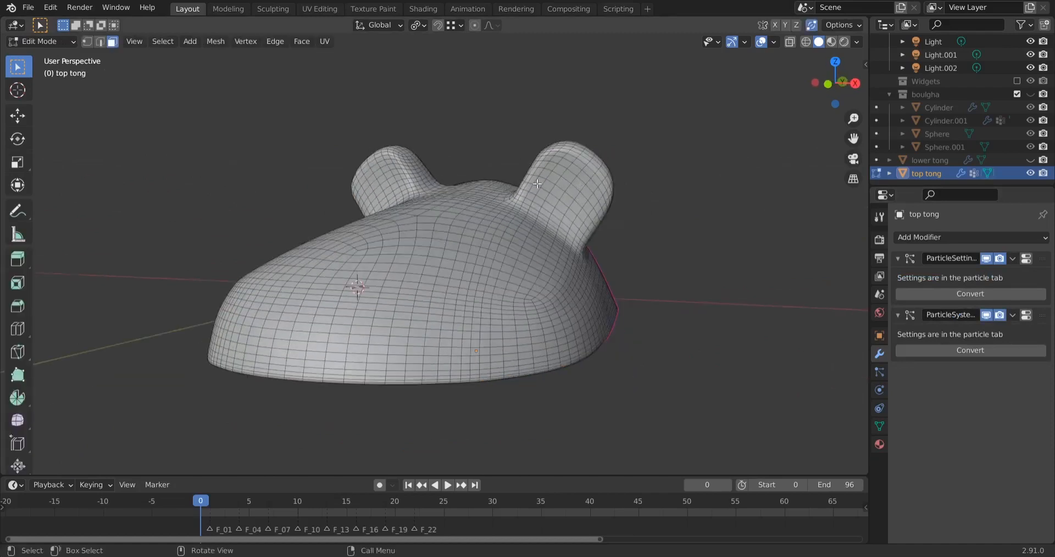
{"action": "left_click", "coordinate": [878, 426]}
{"action": "left_click", "coordinate": [933, 292]}
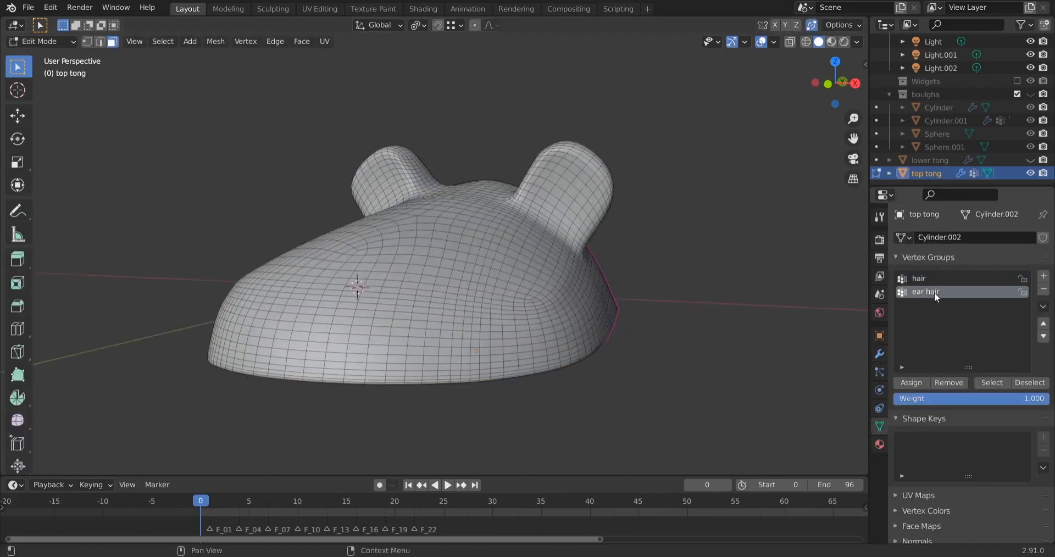
{"action": "left_click", "coordinate": [994, 386]}
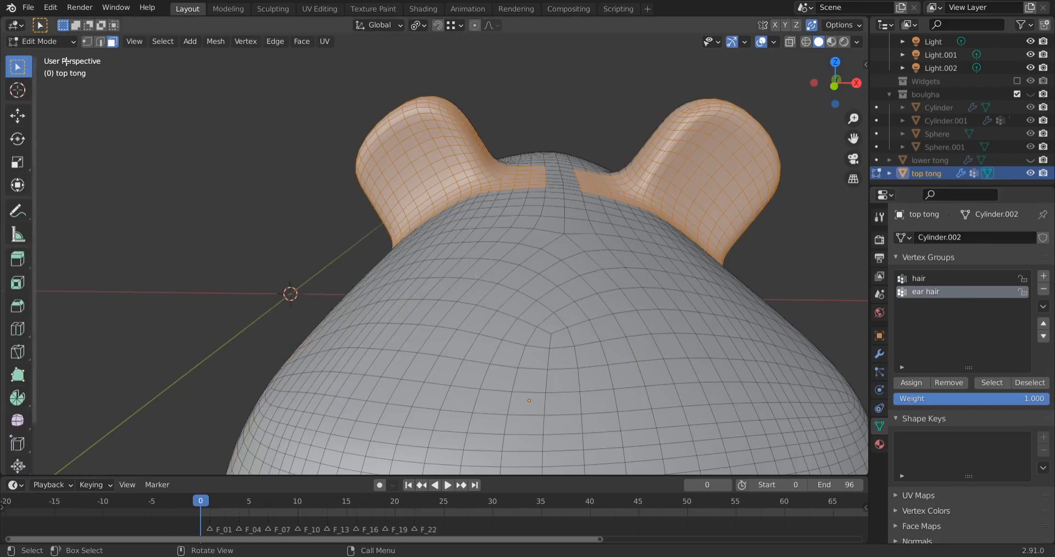
{"action": "key", "text": "alt+a"}
{"action": "left_click", "coordinate": [52, 45]}
Switch the slipper top to Weight Paint mode with the ear hair group active and choose the Subtract brush
{"action": "key", "text": "ctrl+Tab"}
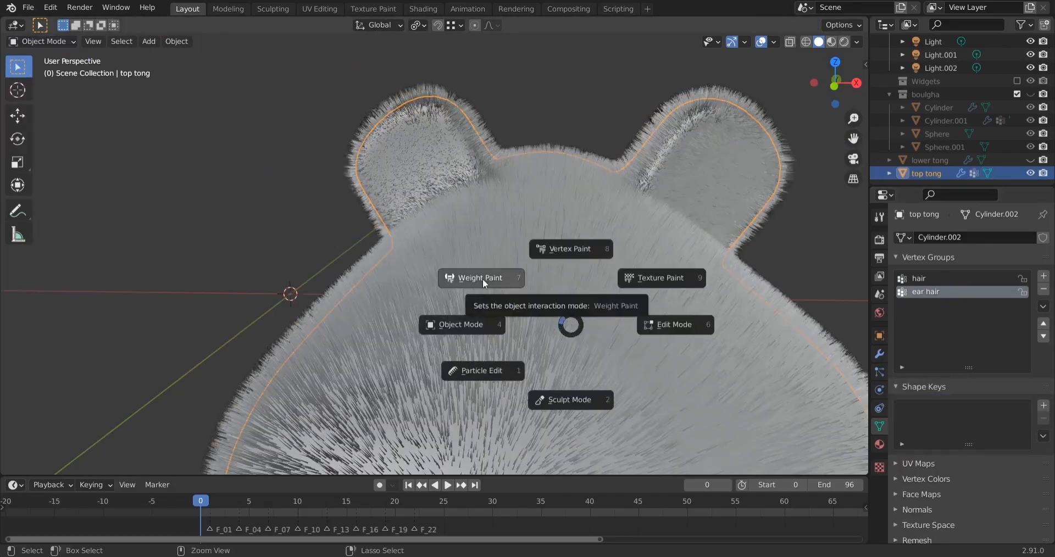
{"action": "left_click", "coordinate": [483, 279]}
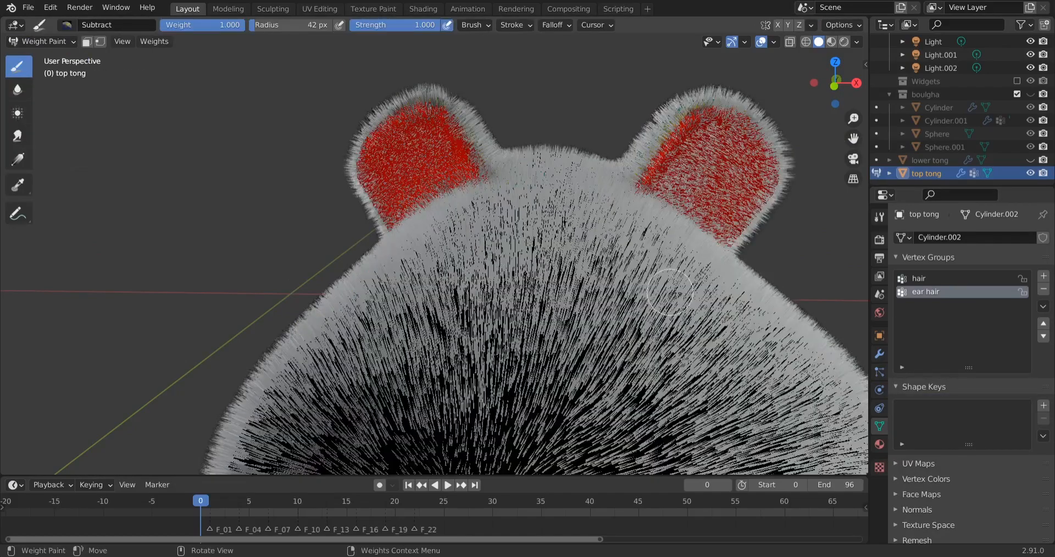
{"action": "middle_click_drag", "start_coordinate": [671, 292], "coordinate": [675, 282]}
{"action": "middle_click_drag", "start_coordinate": [757, 289], "coordinate": [709, 277]}
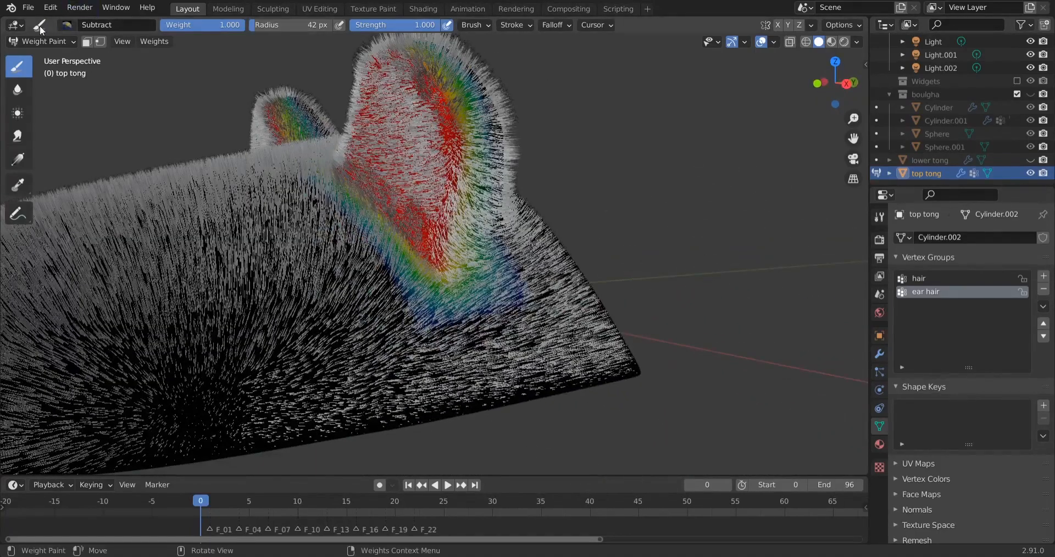
{"action": "left_click", "coordinate": [58, 25]}
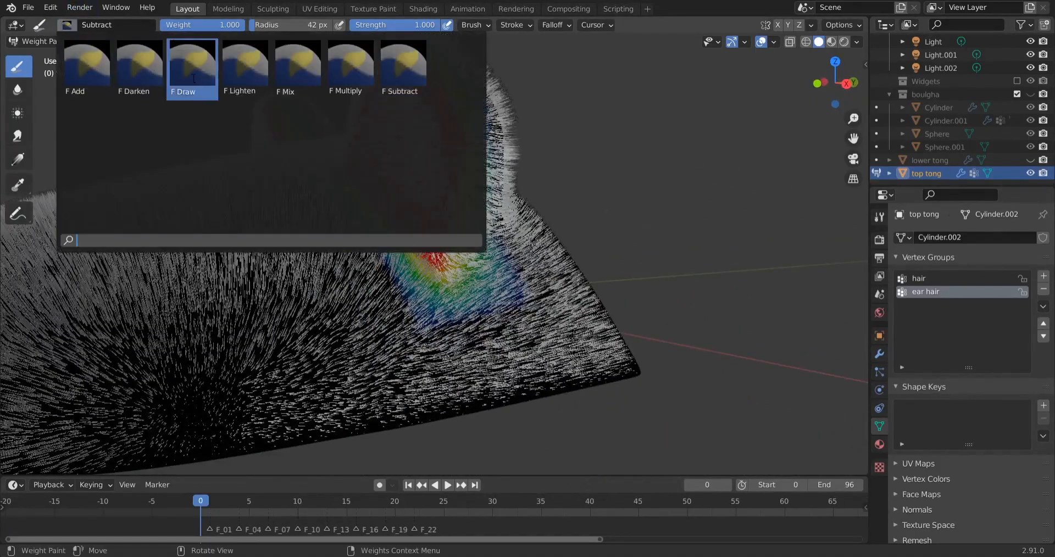
{"action": "left_click", "coordinate": [416, 84]}
Erase the ear hair weights that spill onto the slipper around the base of the ear
{"action": "left_click_drag", "start_coordinate": [505, 291], "coordinate": [428, 306]}
{"action": "left_click_drag", "start_coordinate": [498, 259], "coordinate": [435, 308]}
{"action": "mouse_move", "coordinate": [321, 192]}
{"action": "left_mouse_down"}
{"action": "mouse_move", "coordinate": [427, 297]}
{"action": "mouse_move", "coordinate": [509, 284]}
{"action": "left_mouse_up"}
{"action": "left_click_drag", "start_coordinate": [509, 284], "coordinate": [512, 279]}
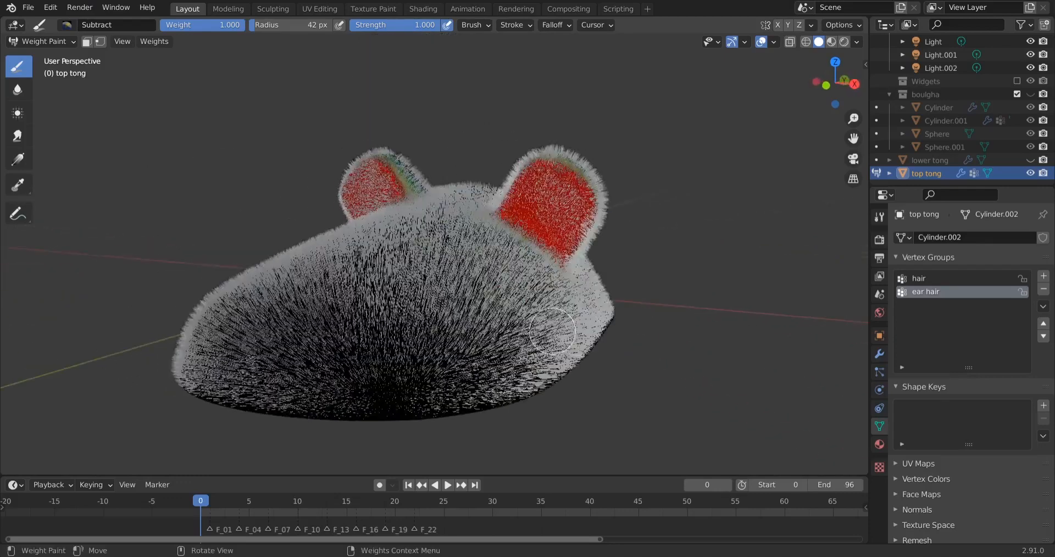
{"action": "middle_click_drag", "start_coordinate": [501, 361], "coordinate": [457, 347]}
{"action": "middle_click_drag", "start_coordinate": [287, 281], "coordinate": [307, 287]}
Compare the None, Active and All display options for zero weights on the slipper top, ending on Active
{"action": "left_click", "coordinate": [773, 43]}
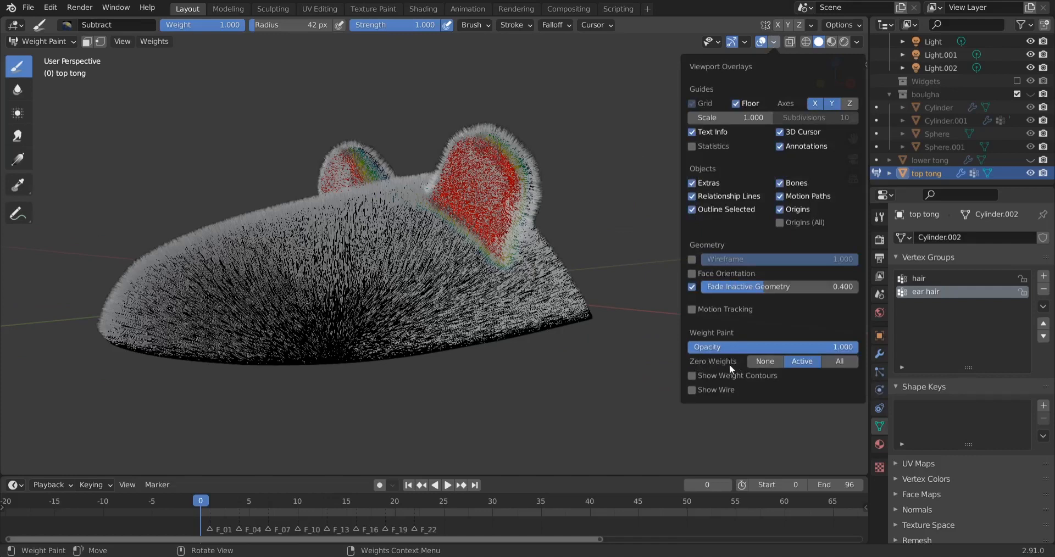
{"action": "left_click", "coordinate": [760, 363]}
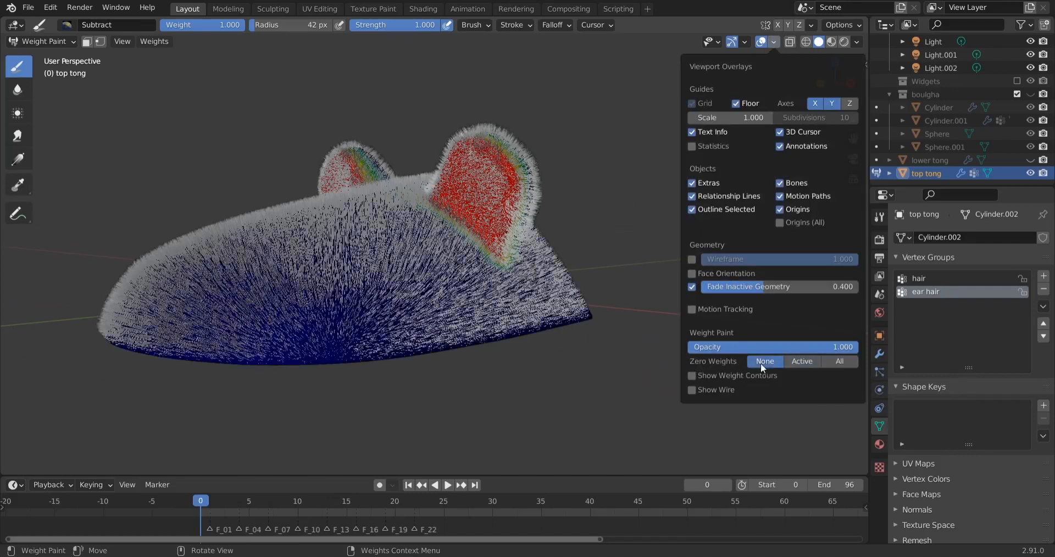
{"action": "left_click", "coordinate": [802, 361]}
{"action": "left_click", "coordinate": [831, 361]}
{"action": "left_click", "coordinate": [802, 364]}
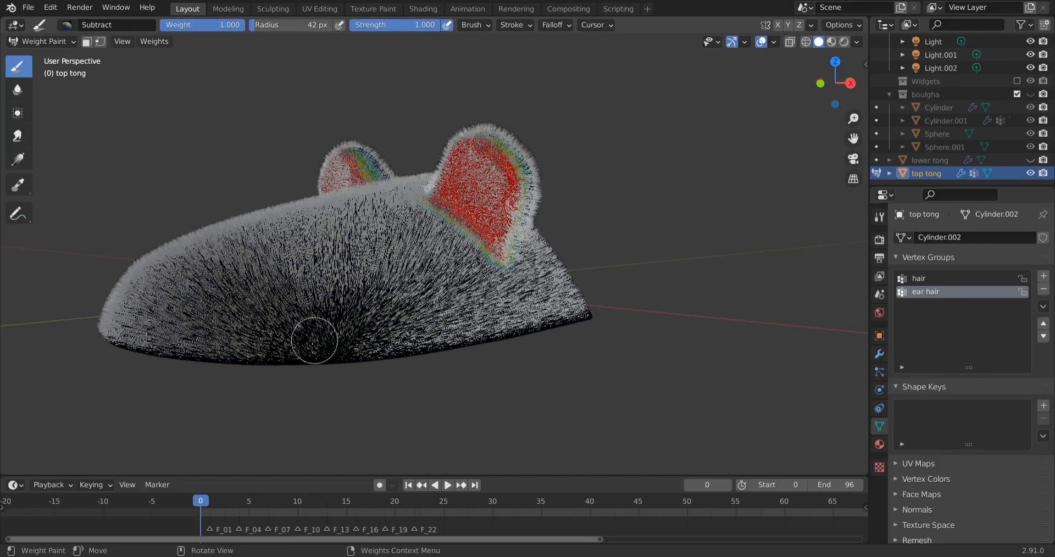
{"action": "middle_click_drag", "start_coordinate": [448, 313], "coordinate": [502, 300]}
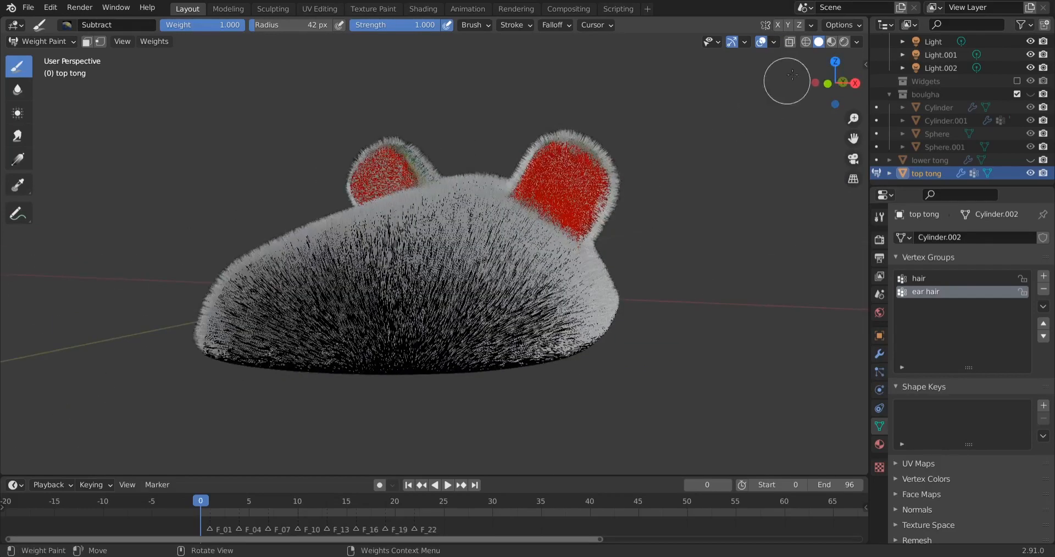
Inspect the ear base up close with zero weights set to None, and restore the Active display option
{"action": "mouse_move", "coordinate": [792, 75]}
{"action": "middle_mouse_down"}
{"action": "mouse_move", "coordinate": [605, 258]}
{"action": "mouse_move", "coordinate": [558, 379]}
{"action": "middle_mouse_up"}
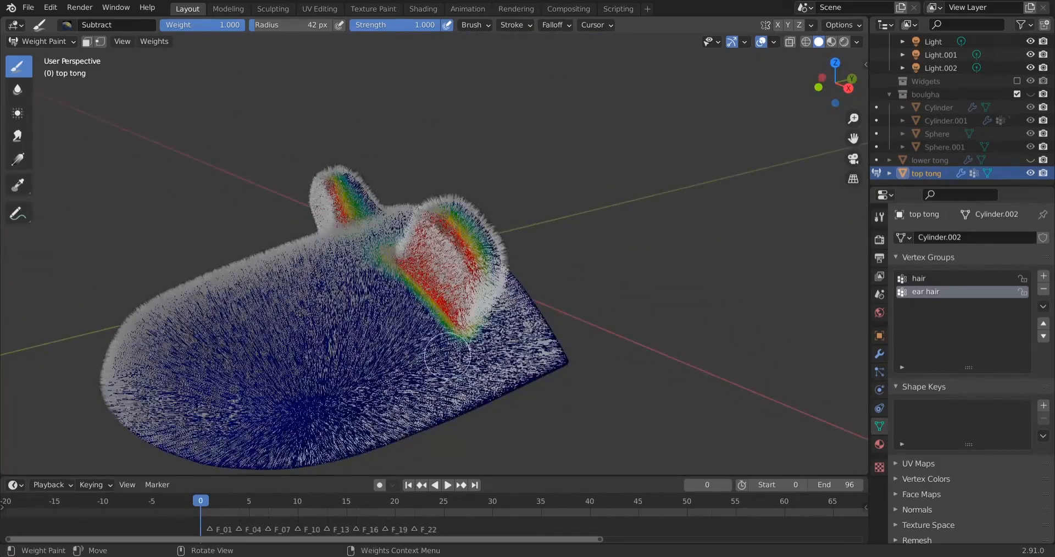
{"action": "scroll", "coordinate": [411, 365], "scroll_direction": "up", "scroll_amount": 5}
{"action": "mouse_move", "coordinate": [394, 361]}
{"action": "middle_mouse_down"}
{"action": "mouse_move", "coordinate": [443, 332]}
{"action": "mouse_move", "coordinate": [392, 353]}
{"action": "middle_mouse_up"}
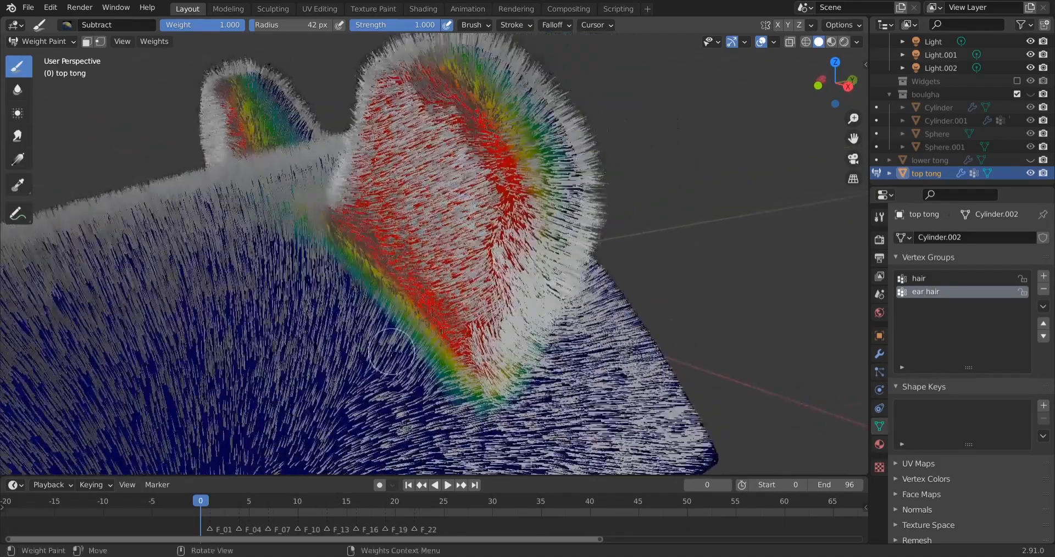
{"action": "left_click", "coordinate": [773, 42]}
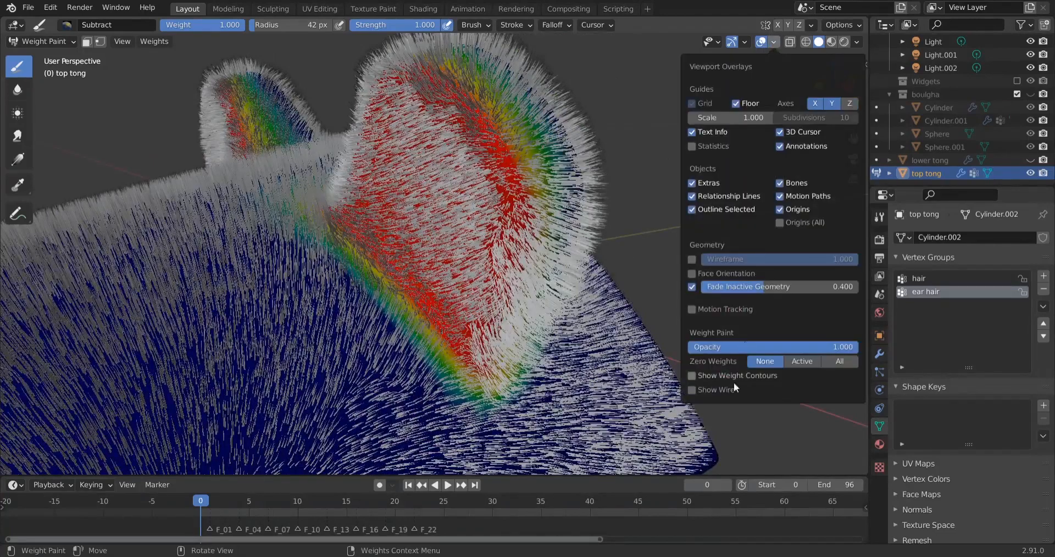
{"action": "left_click", "coordinate": [809, 362]}
Erase the ear hair weights between the two ears and along the back of the ear with the Subtract brush
{"action": "scroll", "coordinate": [414, 329], "scroll_direction": "down", "scroll_amount": 1}
{"action": "middle_click_drag", "start_coordinate": [371, 332], "coordinate": [420, 358]}
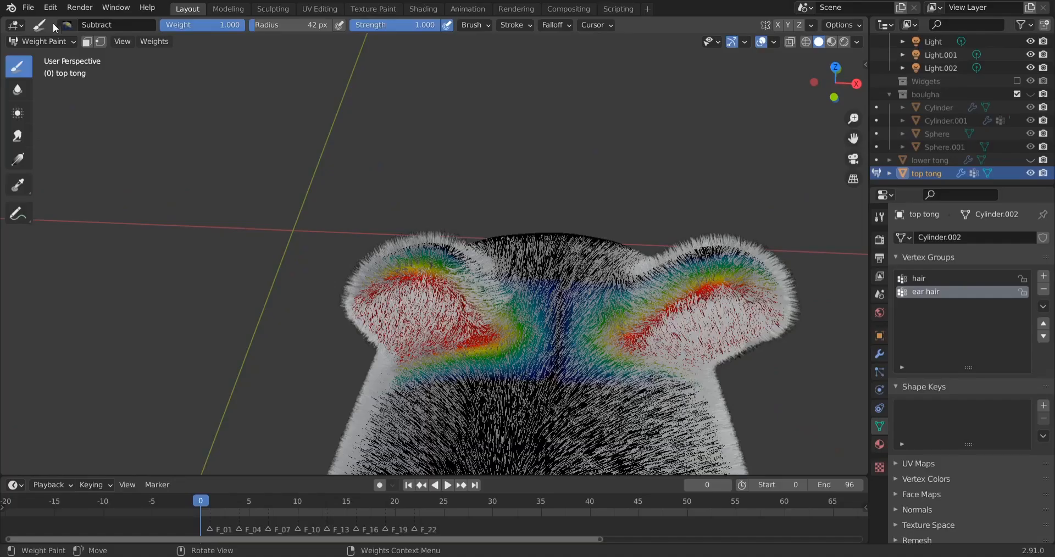
{"action": "left_click", "coordinate": [66, 24]}
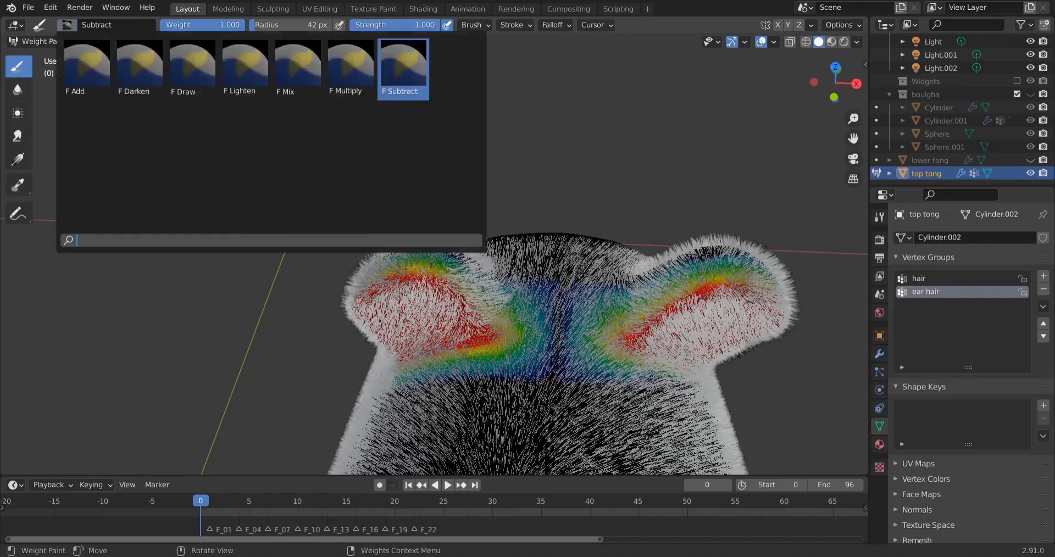
{"action": "left_click", "coordinate": [245, 70]}
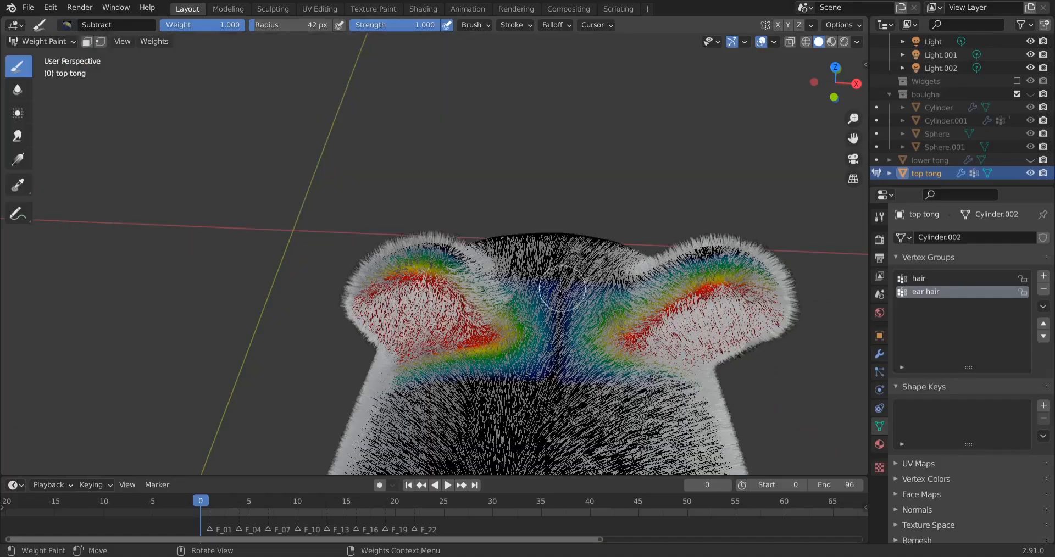
{"action": "mouse_move", "coordinate": [561, 288]}
{"action": "left_mouse_down"}
{"action": "mouse_move", "coordinate": [552, 368]}
{"action": "mouse_move", "coordinate": [576, 324]}
{"action": "left_mouse_up"}
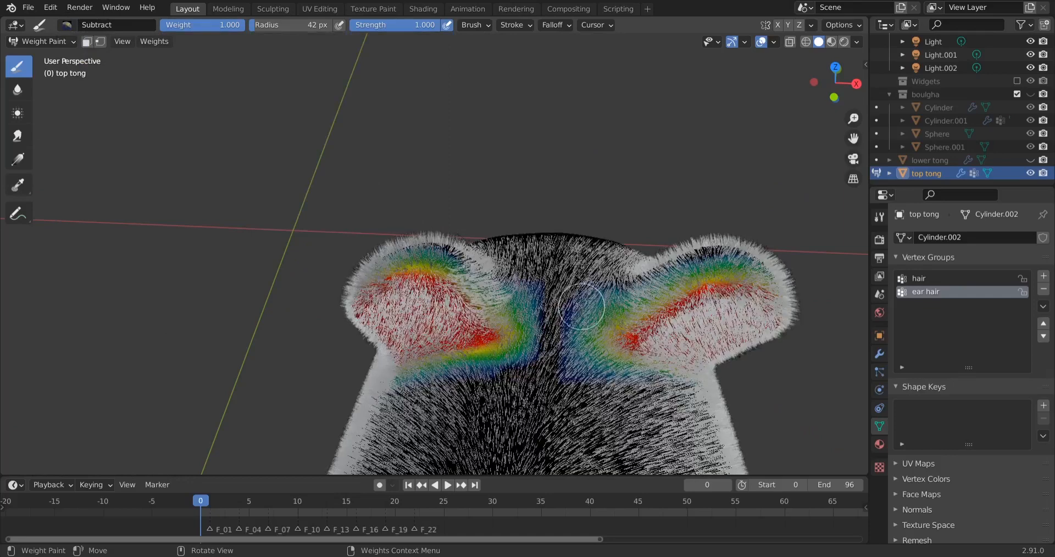
{"action": "mouse_move", "coordinate": [581, 306]}
{"action": "middle_mouse_down"}
{"action": "mouse_move", "coordinate": [622, 250]}
{"action": "mouse_move", "coordinate": [586, 201]}
{"action": "middle_mouse_up"}
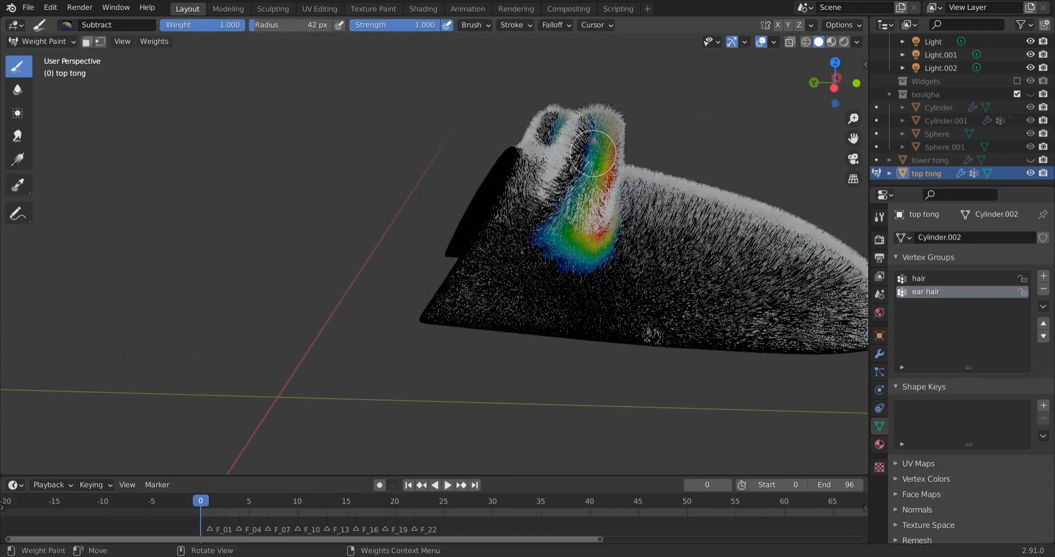
{"action": "mouse_move", "coordinate": [593, 153]}
{"action": "left_mouse_down"}
{"action": "mouse_move", "coordinate": [566, 235]}
{"action": "mouse_move", "coordinate": [581, 262]}
{"action": "mouse_move", "coordinate": [604, 259]}
{"action": "mouse_move", "coordinate": [577, 231]}
{"action": "mouse_move", "coordinate": [588, 242]}
{"action": "mouse_move", "coordinate": [664, 241]}
{"action": "left_mouse_up"}
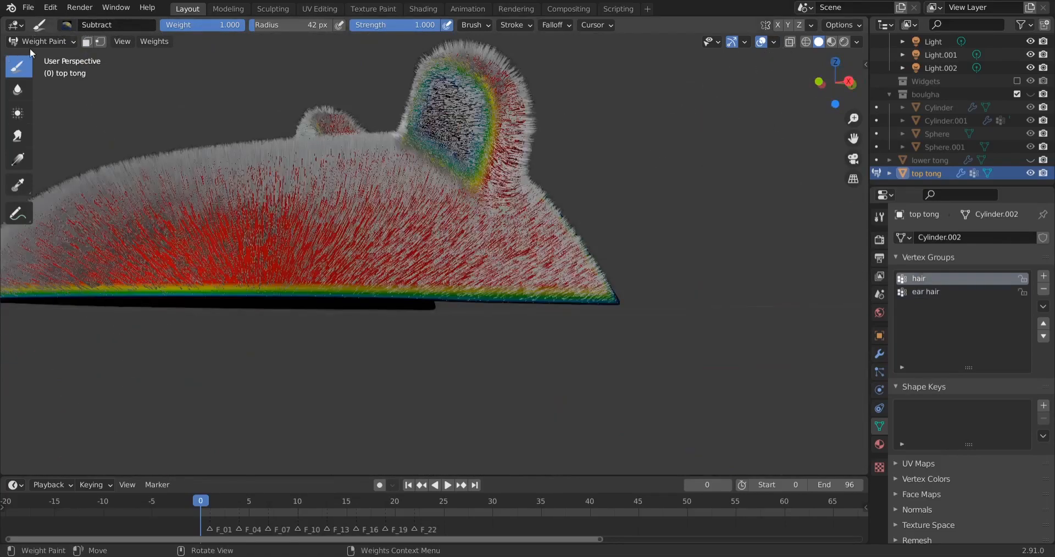
Return the slipper top to Object Mode and display the scene in Material Preview shading
{"action": "left_click", "coordinate": [39, 42]}
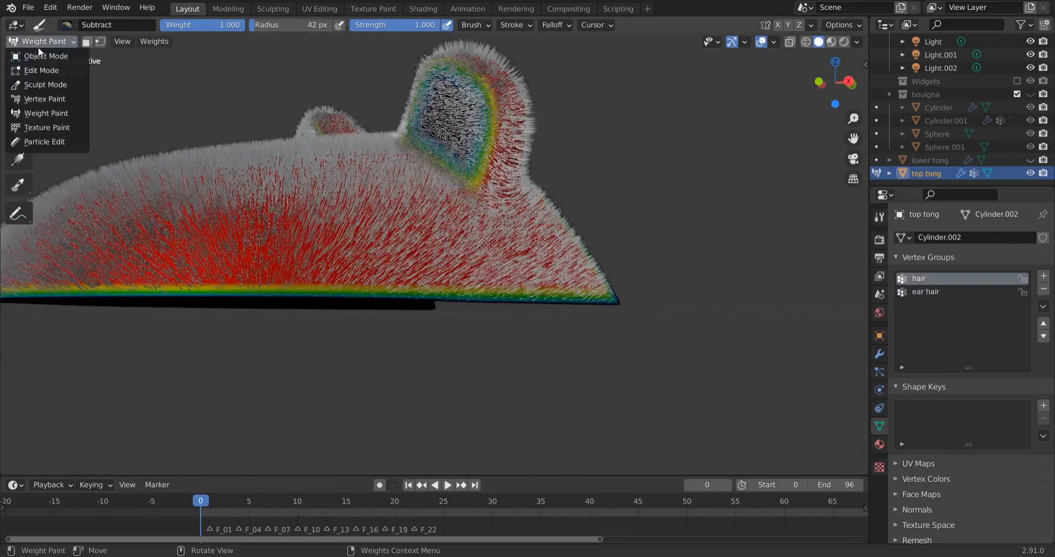
{"action": "left_click", "coordinate": [72, 56]}
{"action": "left_click", "coordinate": [831, 42]}
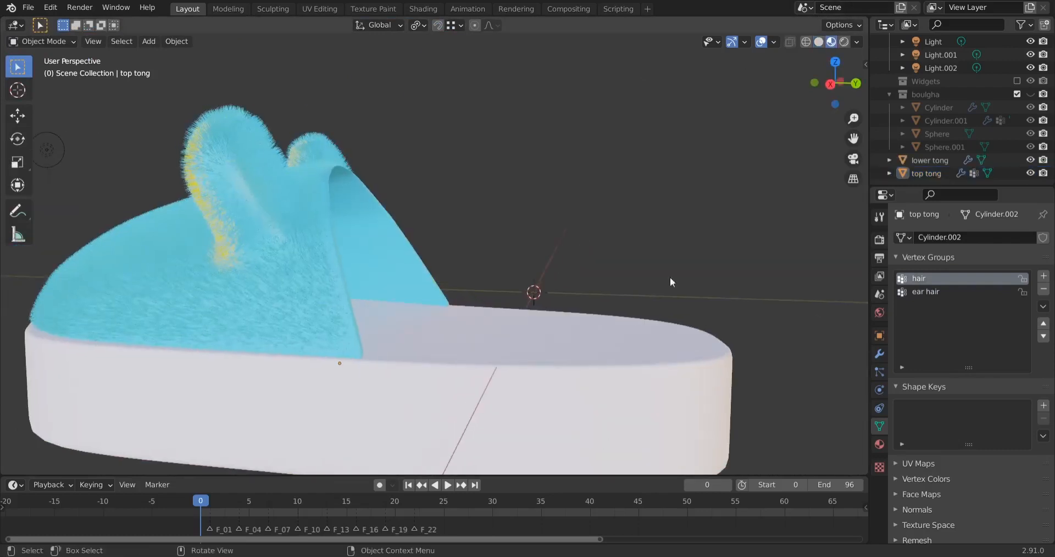
Assign the existing yellow tong material to the slipper's sole and deselect it
{"action": "scroll", "coordinate": [604, 308], "scroll_direction": "down", "scroll_amount": 3}
{"action": "left_click", "coordinate": [559, 331]}
{"action": "left_click", "coordinate": [879, 444]}
{"action": "left_click", "coordinate": [900, 344]}
{"action": "left_click", "coordinate": [769, 427]}
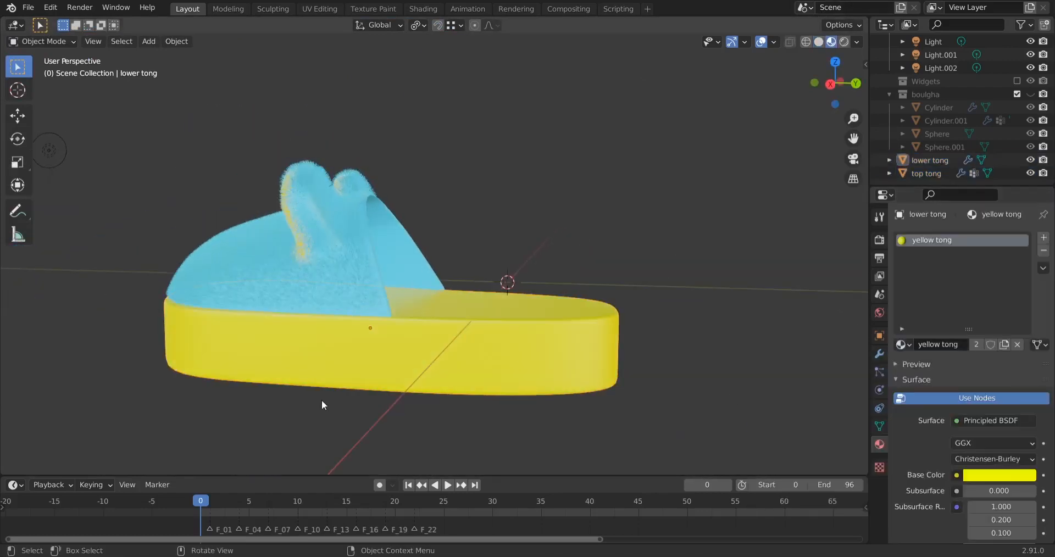
Add a UV sphere with 16 segments and 8 rings
{"action": "middle_click_drag", "start_coordinate": [322, 401], "coordinate": [759, 370]}
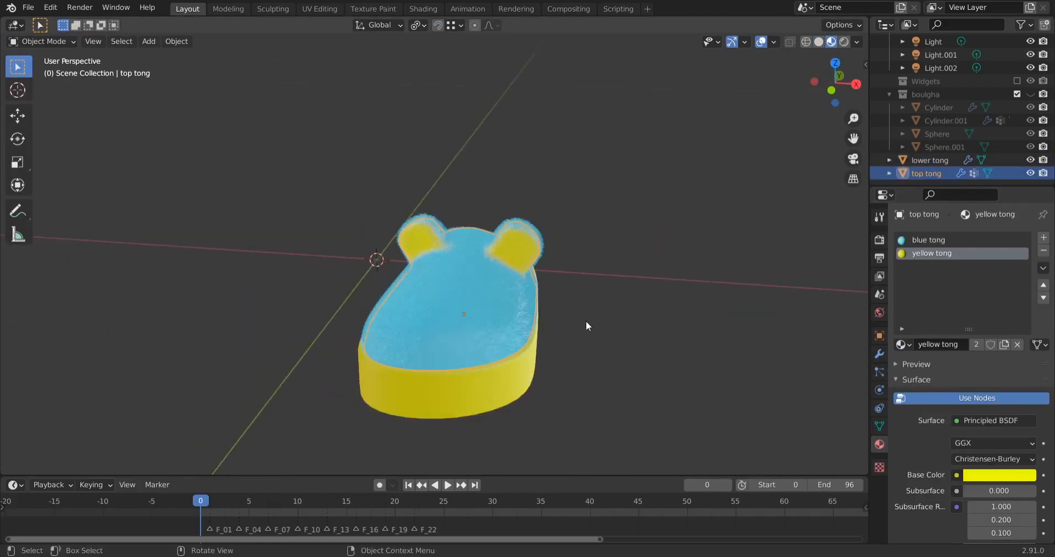
{"action": "mouse_move", "coordinate": [586, 321]}
{"action": "middle_mouse_down"}
{"action": "mouse_move", "coordinate": [609, 331]}
{"action": "mouse_move", "coordinate": [596, 326]}
{"action": "middle_mouse_up"}
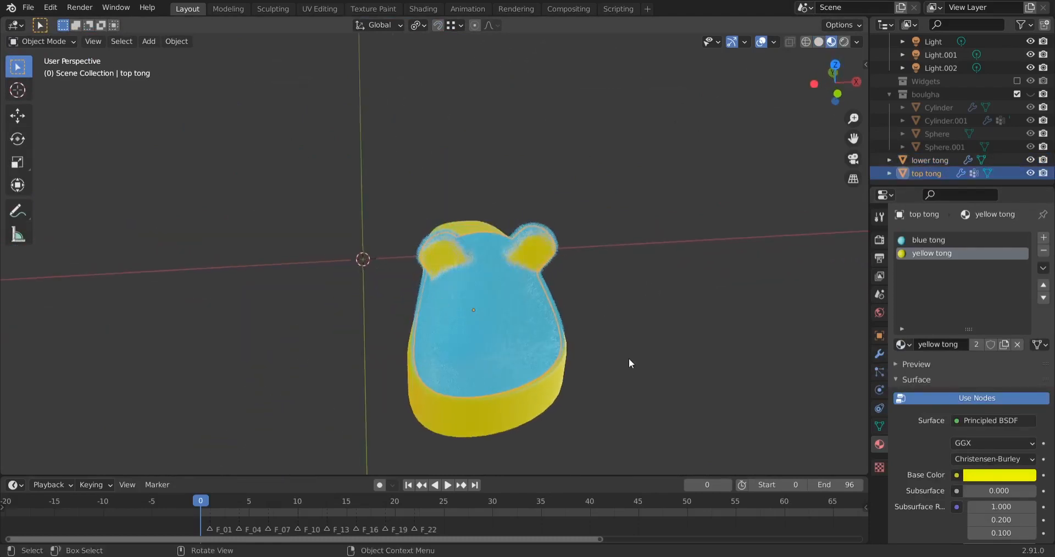
{"action": "key", "text": "shift+a"}
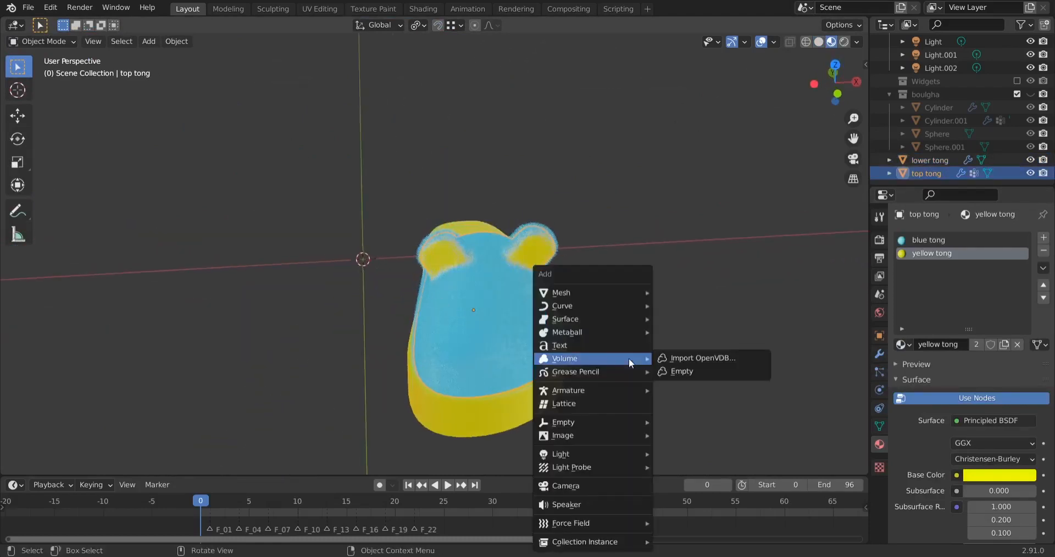
{"action": "mouse_move", "coordinate": [640, 292]}
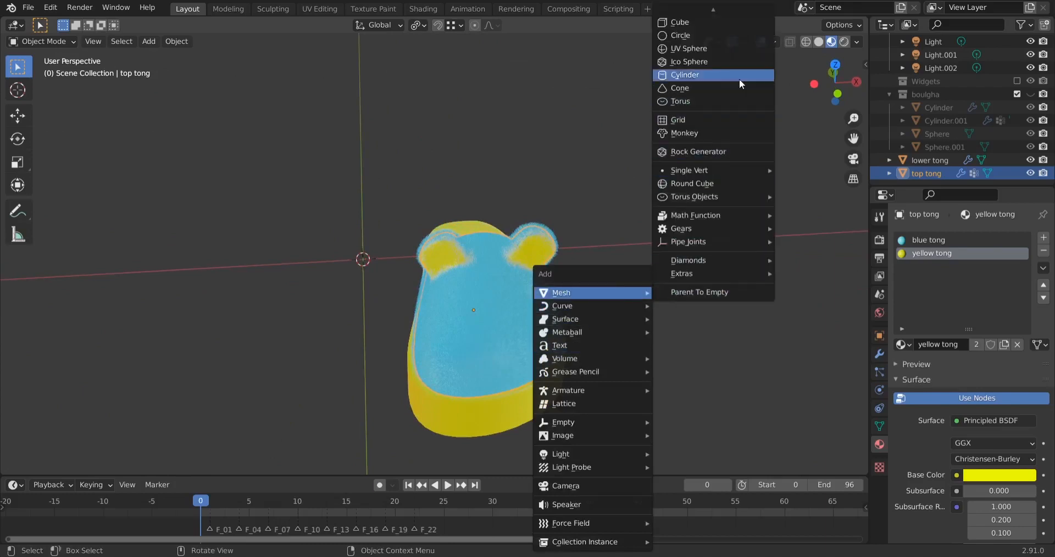
{"action": "left_click", "coordinate": [733, 48]}
{"action": "scroll", "coordinate": [443, 249], "scroll_direction": "down", "scroll_amount": 10}
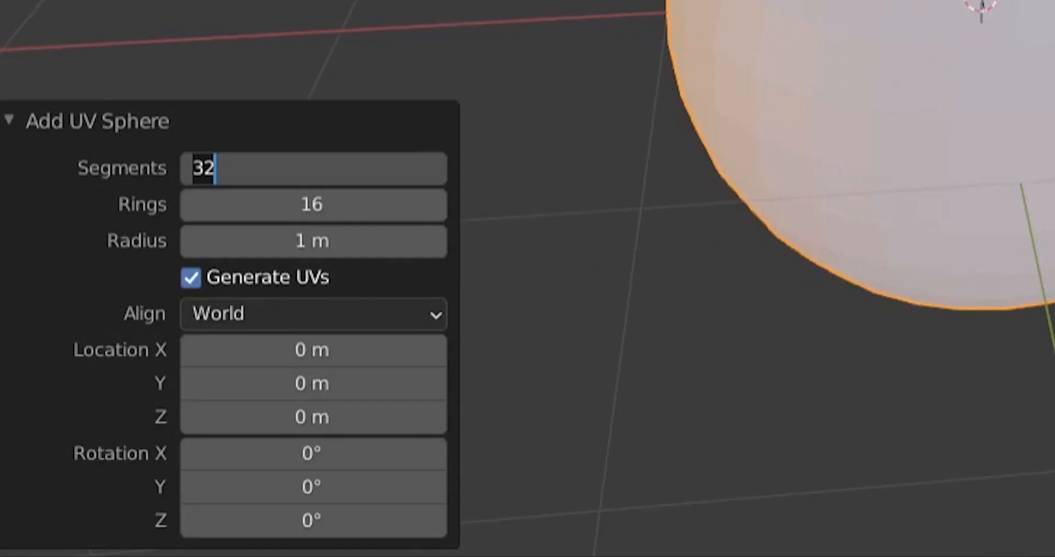
{"action": "key", "text": "Return"}
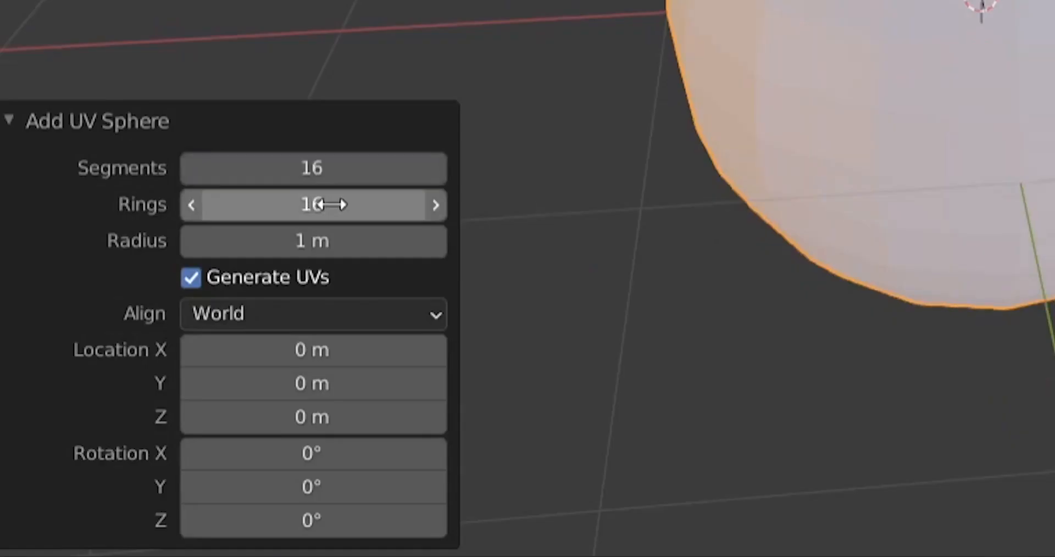
{"action": "left_click", "coordinate": [320, 200]}
{"action": "left_click_drag", "start_coordinate": [248, 191], "coordinate": [129, 188]}
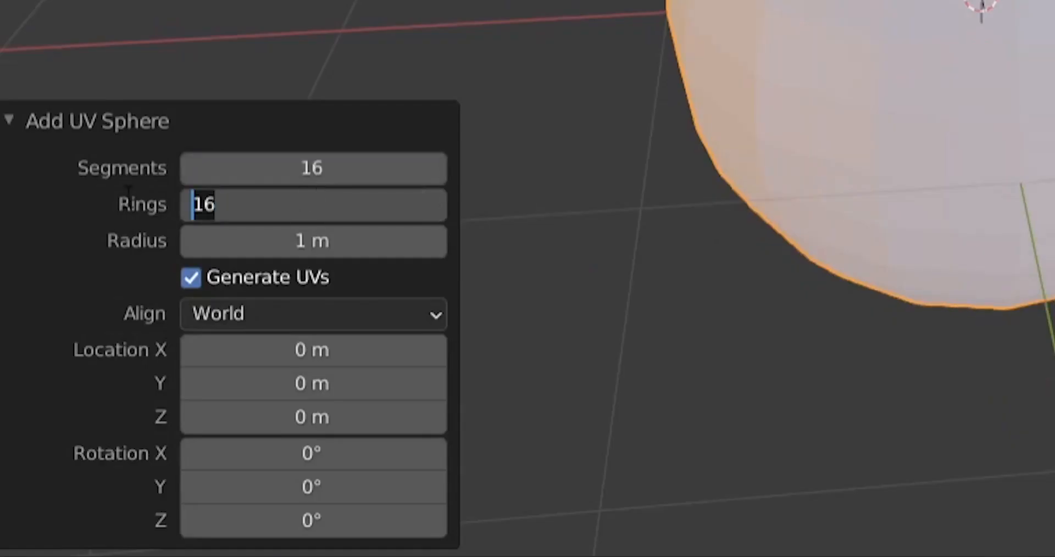
{"action": "key", "text": "Return"}
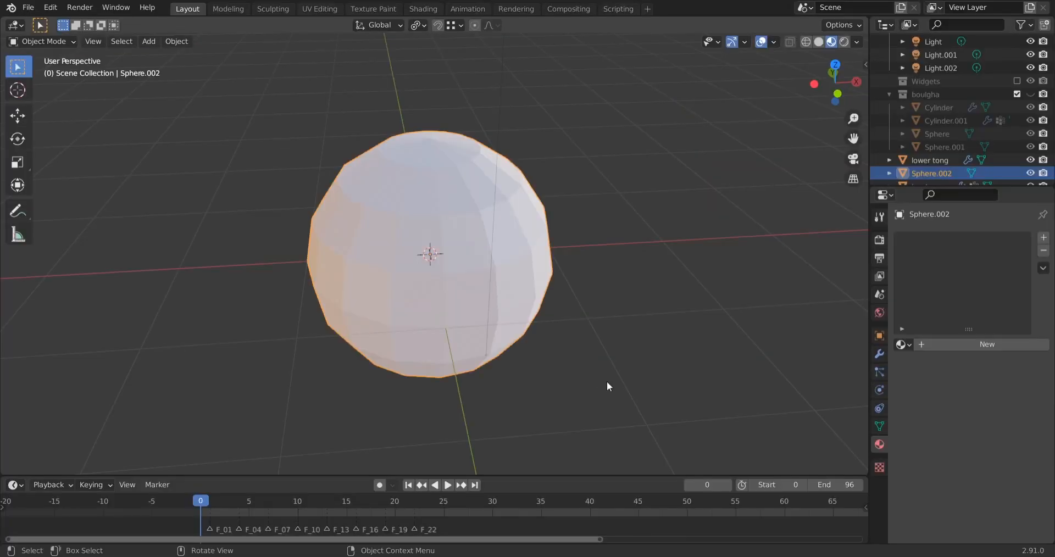
Scale the sphere down by a factor of about 0.045, and shrink it further to eye size
{"action": "key", "text": "s"}
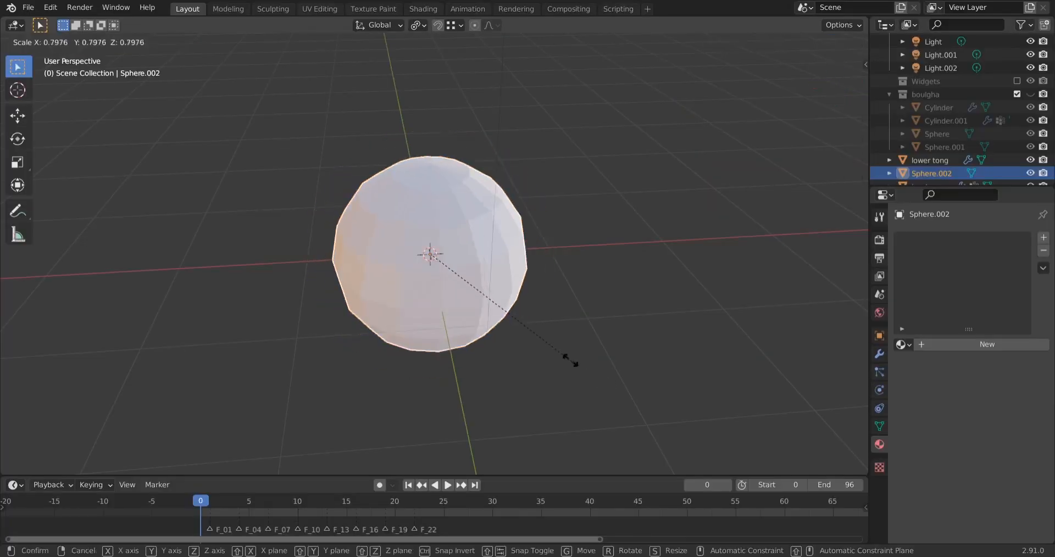
{"action": "left_click", "coordinate": [433, 265]}
{"action": "scroll", "coordinate": [434, 261], "scroll_direction": "up", "scroll_amount": 12}
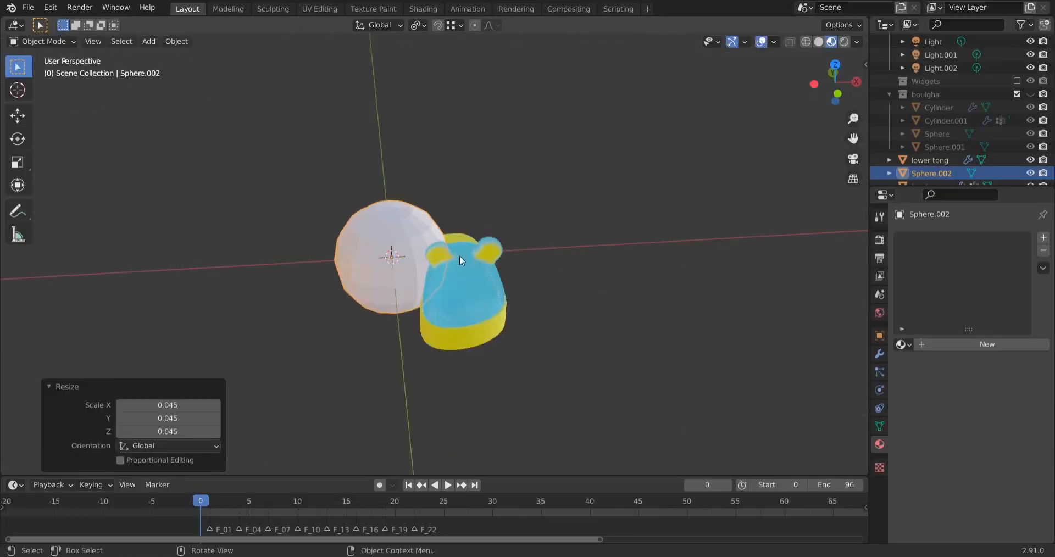
{"action": "key", "text": "s"}
{"action": "left_click", "coordinate": [416, 268]}
Move the sphere onto the slipper top just in front of the +X ear, aligning it in the front and side views
{"action": "key", "text": "g"}
{"action": "key", "text": "KP_1"}
{"action": "key", "text": "g"}
{"action": "left_click", "coordinate": [614, 325]}
{"action": "key", "text": "KP_3"}
{"action": "key", "text": "g"}
{"action": "left_click", "coordinate": [572, 351]}
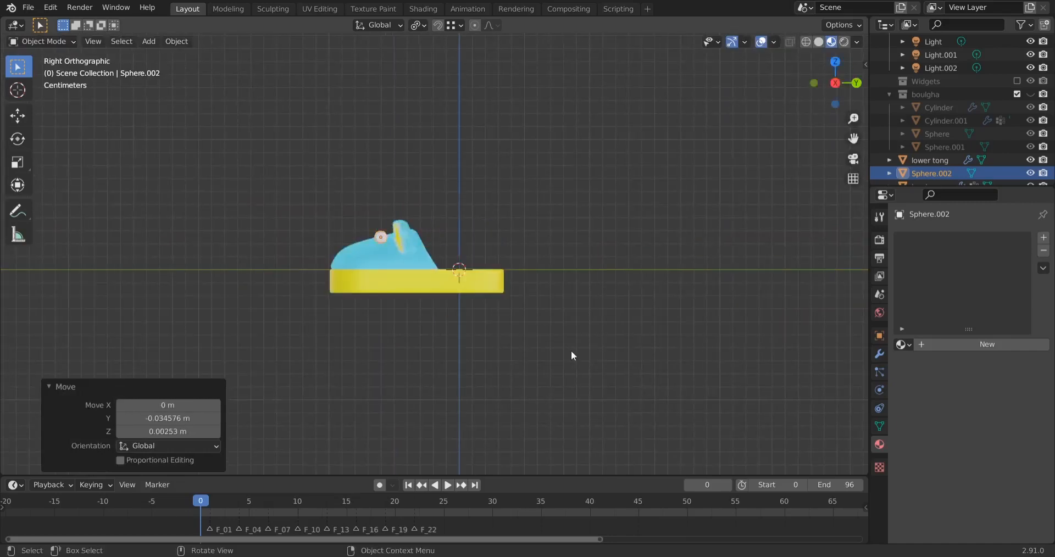
{"action": "scroll", "coordinate": [616, 257], "scroll_direction": "up", "scroll_amount": 7}
{"action": "key", "text": "KP_1"}
{"action": "key", "text": "g"}
{"action": "left_click", "coordinate": [613, 275]}
Scale the eye sphere by about 0.879 and fine-tune its position on the fur, raising it about 0.0026 m along Z
{"action": "middle_click_drag", "start_coordinate": [494, 283], "coordinate": [477, 367]}
{"action": "key", "text": "s"}
{"action": "left_click", "coordinate": [714, 447]}
{"action": "middle_click_drag", "start_coordinate": [541, 330], "coordinate": [522, 263]}
{"action": "key", "text": "g"}
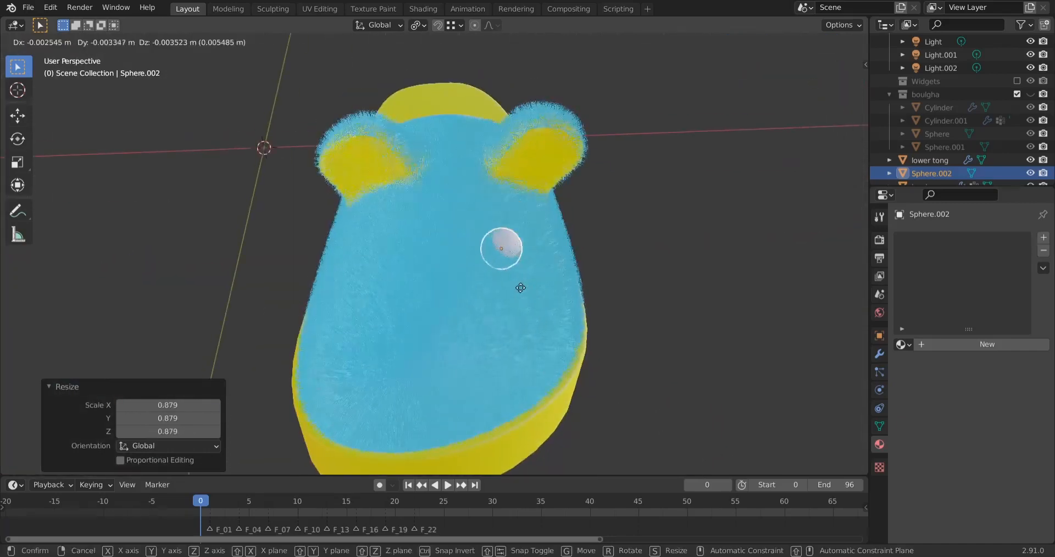
{"action": "left_click", "coordinate": [520, 287]}
{"action": "middle_click_drag", "start_coordinate": [550, 294], "coordinate": [600, 346]}
{"action": "key", "text": "z"}
{"action": "left_click", "coordinate": [626, 362]}
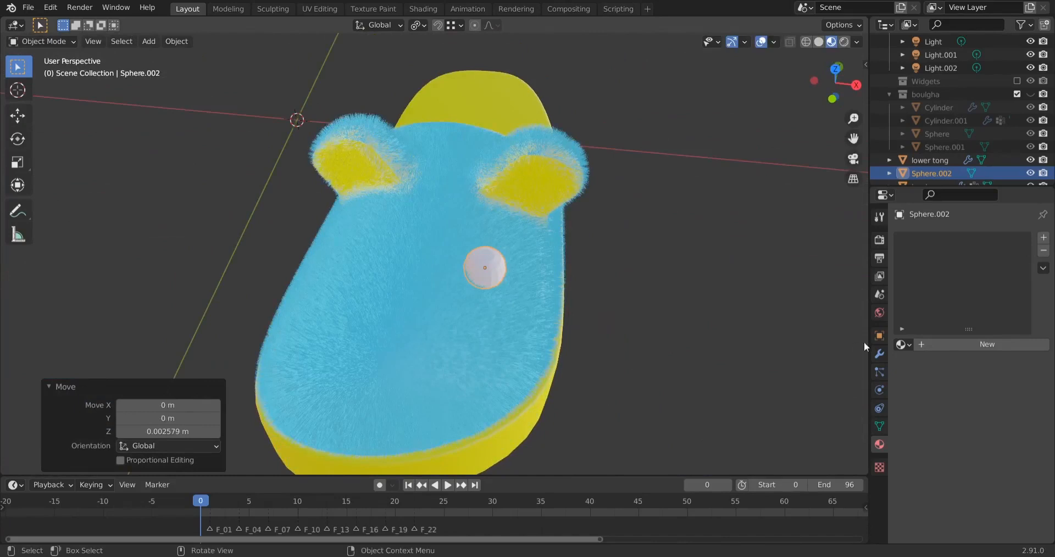
Give the eye sphere a new material with a black base color
{"action": "left_click", "coordinate": [1043, 238]}
{"action": "left_click", "coordinate": [965, 341]}
{"action": "scroll", "coordinate": [925, 469], "scroll_direction": "down", "scroll_amount": 2}
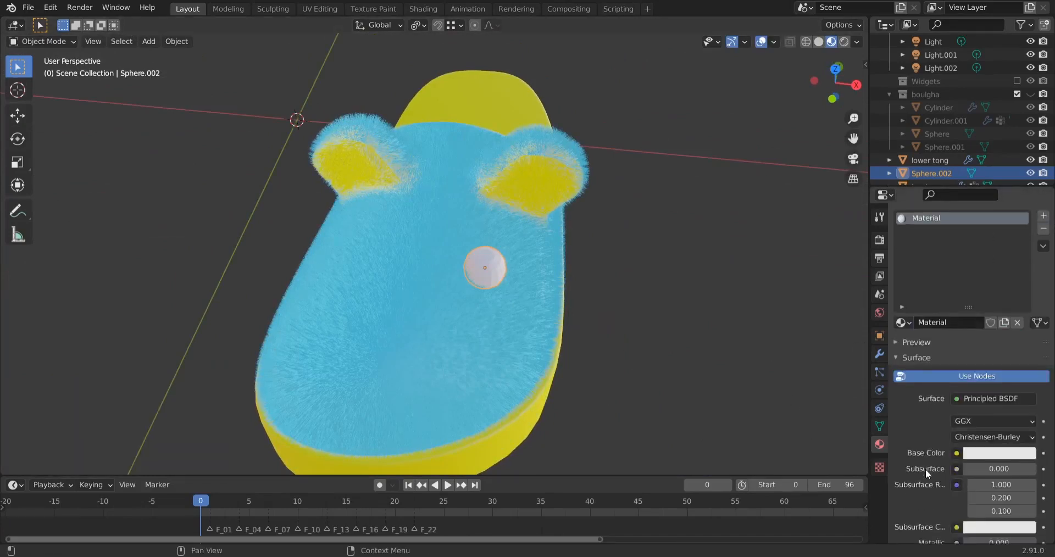
{"action": "left_click", "coordinate": [996, 389]}
{"action": "left_click_drag", "start_coordinate": [1020, 228], "coordinate": [1023, 296]}
Rotate the eye sphere -32° about the view axis and about 24.2° about global X, and shade it smooth
{"action": "scroll", "coordinate": [924, 403], "scroll_direction": "up", "scroll_amount": 4}
{"action": "scroll", "coordinate": [581, 278], "scroll_direction": "up", "scroll_amount": 4}
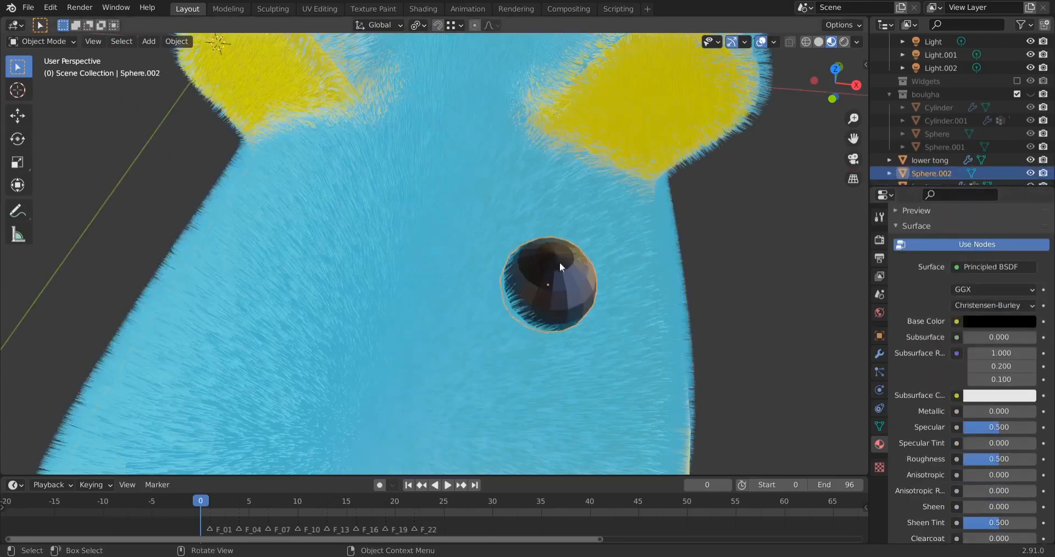
{"action": "key", "text": "r"}
{"action": "left_click", "coordinate": [630, 391]}
{"action": "key", "text": "r"}
{"action": "key", "text": "x"}
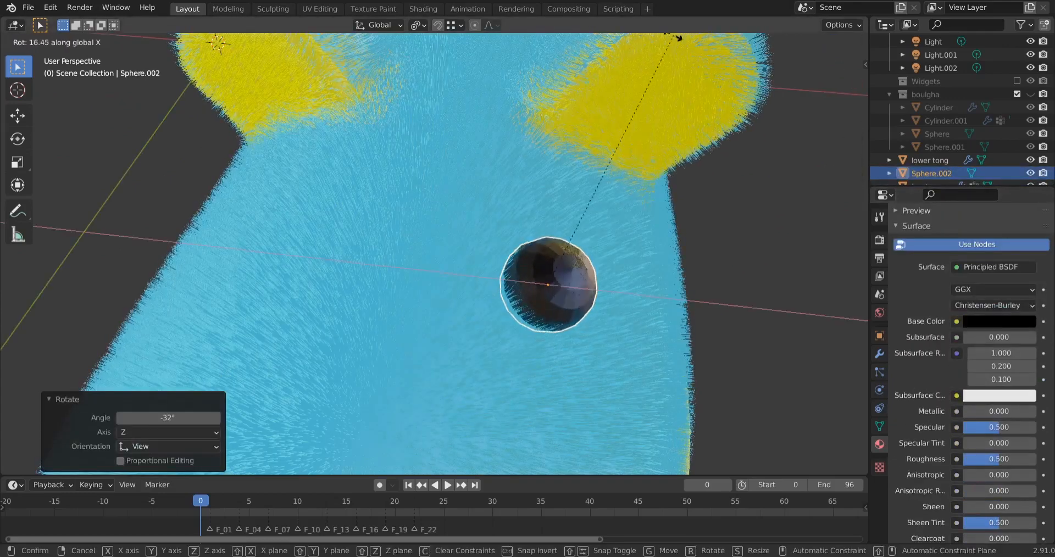
{"action": "left_click", "coordinate": [645, 52]}
{"action": "right_click", "coordinate": [563, 262]}
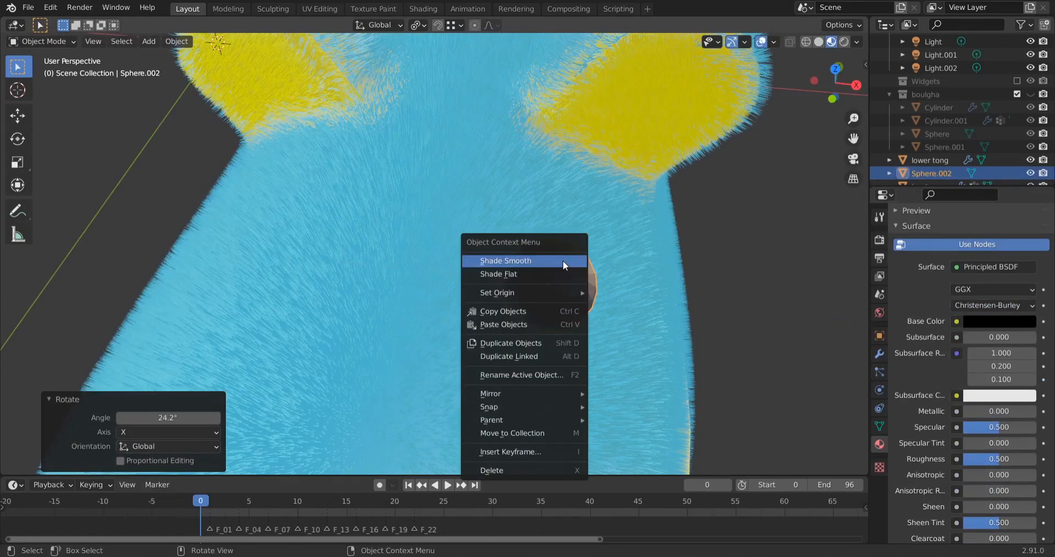
{"action": "left_click", "coordinate": [563, 260]}
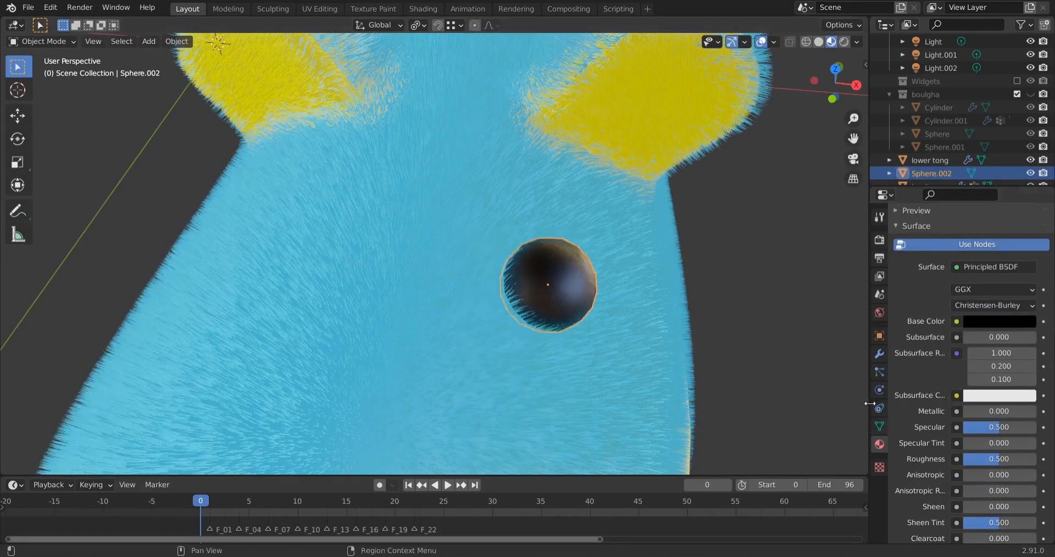
Set the Metallic value of the eye's black material to 1
{"action": "scroll", "coordinate": [921, 444], "scroll_direction": "down", "scroll_amount": 1}
{"action": "left_click", "coordinate": [972, 390]}
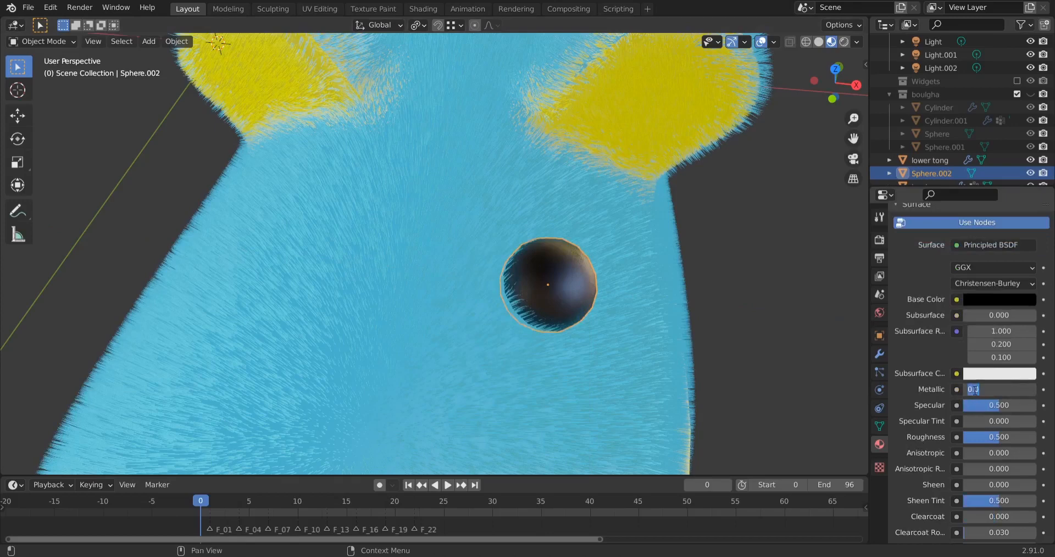
{"action": "type", "text": "1"}
{"action": "key", "text": "Return"}
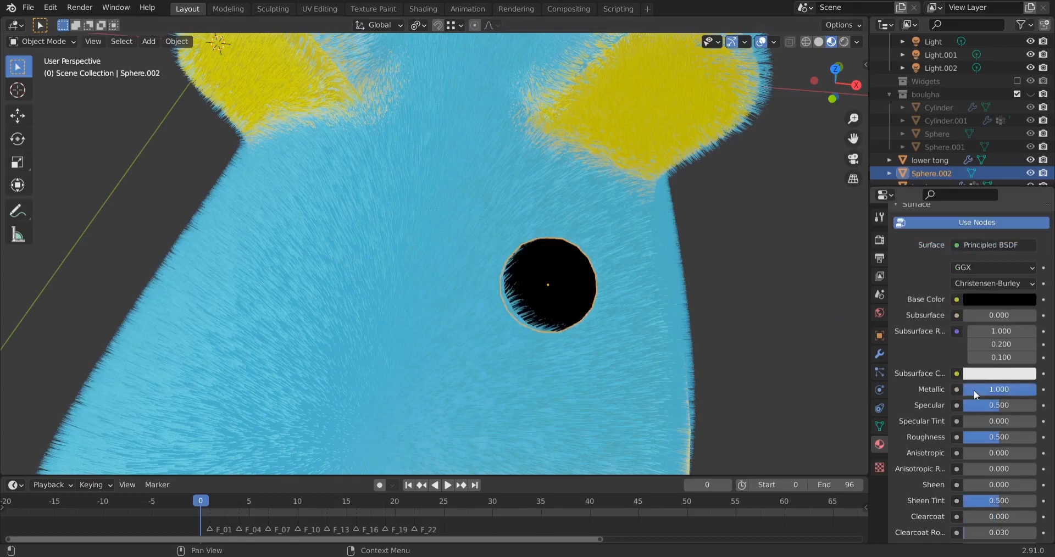
Set the eye material's Metallic to 0 and its Roughness to 0
{"action": "left_click", "coordinate": [973, 390]}
{"action": "type", "text": "0"}
{"action": "key", "text": "Return"}
{"action": "scroll", "coordinate": [904, 414], "scroll_direction": "down", "scroll_amount": 3}
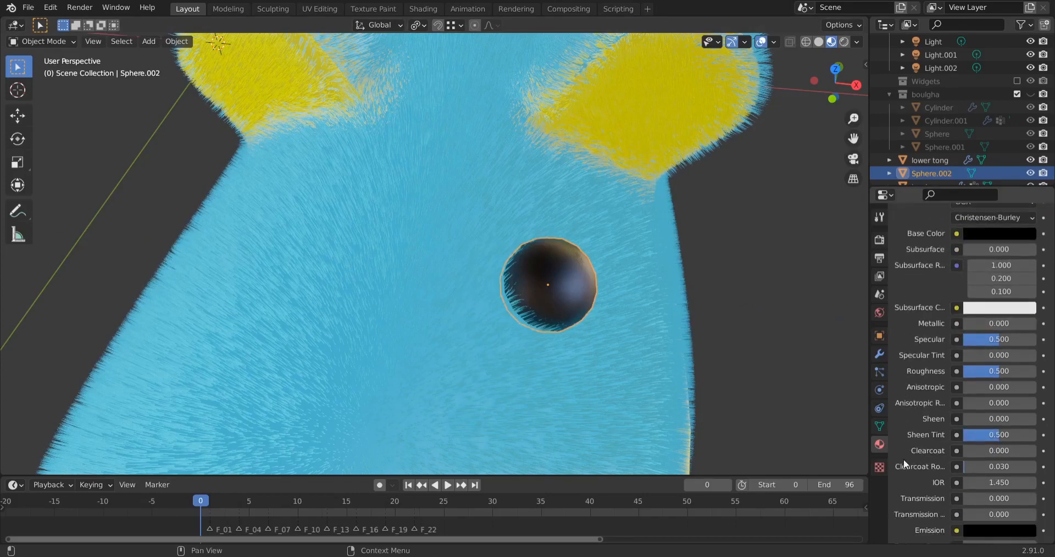
{"action": "left_click", "coordinate": [997, 371]}
{"action": "type", "text": "0"}
{"action": "key", "text": "Return"}
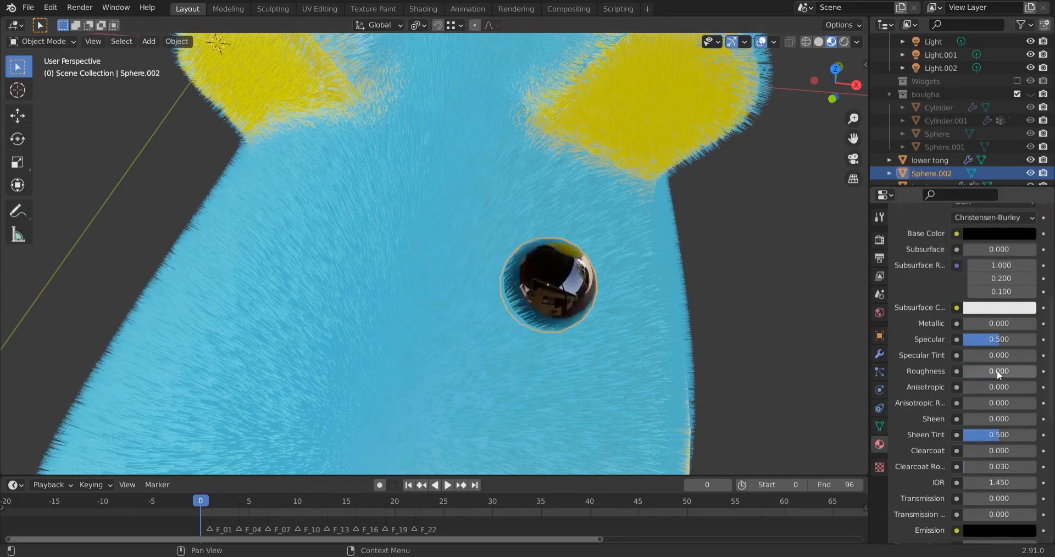
Duplicate the glossy eye sphere, place the copy on the opposite side of the slipper's face and adjust its height along Z
{"action": "middle_click_drag", "start_coordinate": [665, 356], "coordinate": [517, 338]}
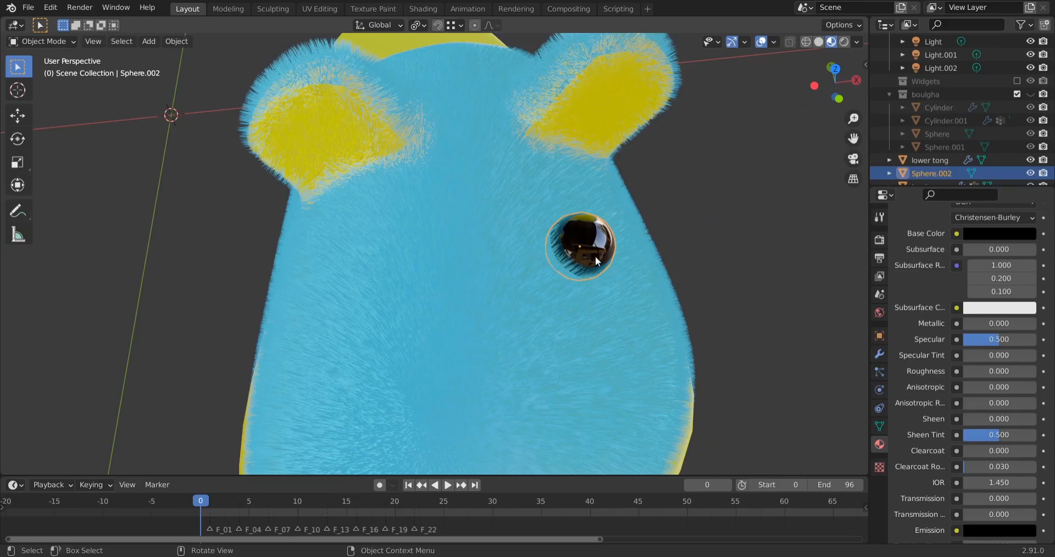
{"action": "key", "text": "shift+d"}
{"action": "left_click", "coordinate": [398, 289]}
{"action": "key", "text": "g"}
{"action": "key", "text": "z"}
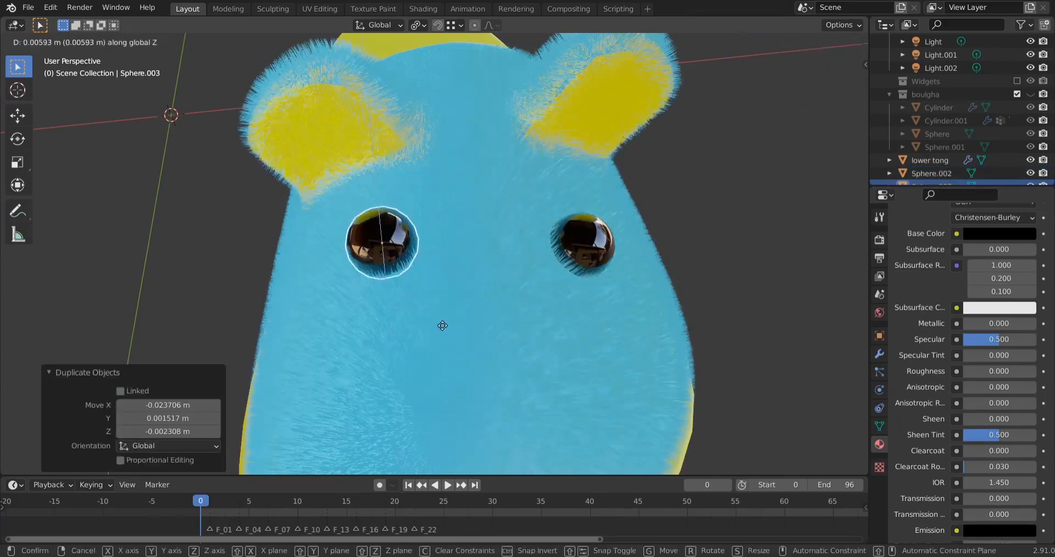
{"action": "left_click", "coordinate": [442, 326]}
{"action": "key", "text": "g"}
{"action": "middle_click_drag", "start_coordinate": [442, 326], "coordinate": [363, 315]}
{"action": "left_click", "coordinate": [761, 168]}
Fine-tune the second eye's position so it sits in the fur level with the first eye
{"action": "key", "text": "g"}
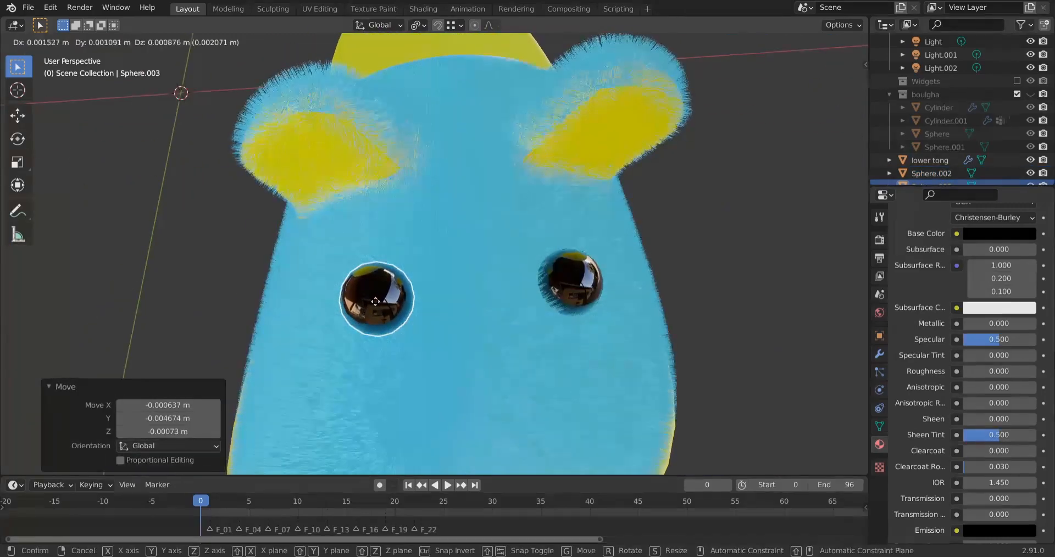
{"action": "left_click", "coordinate": [375, 302]}
{"action": "left_click", "coordinate": [231, 346]}
{"action": "scroll", "coordinate": [385, 352], "scroll_direction": "down", "scroll_amount": 3}
{"action": "middle_click_drag", "start_coordinate": [407, 363], "coordinate": [428, 171]}
{"action": "left_click", "coordinate": [378, 135]}
{"action": "key", "text": "g"}
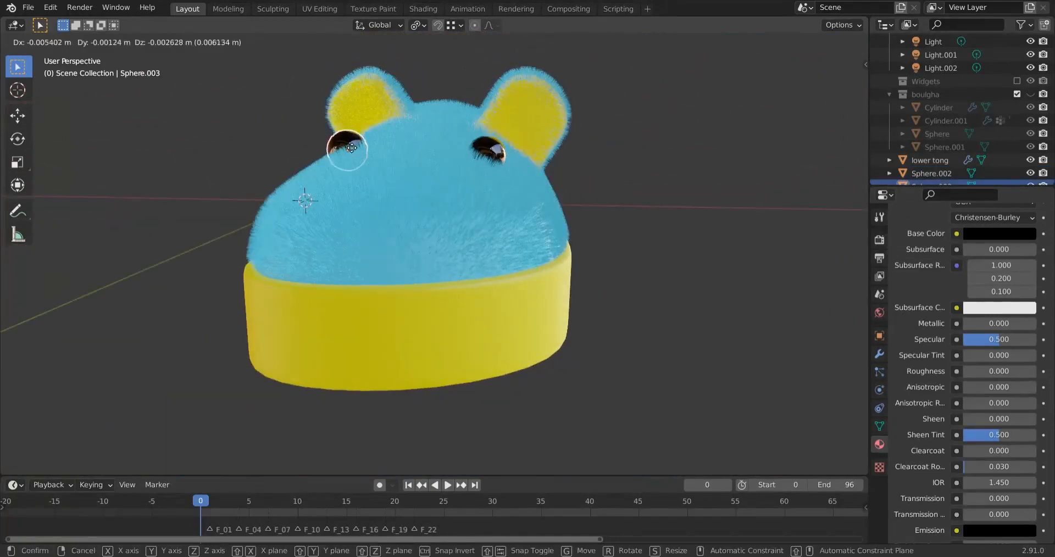
{"action": "left_click", "coordinate": [352, 147]}
{"action": "middle_click_drag", "start_coordinate": [453, 269], "coordinate": [469, 342]}
{"action": "scroll", "coordinate": [469, 342], "scroll_direction": "up", "scroll_amount": 5}
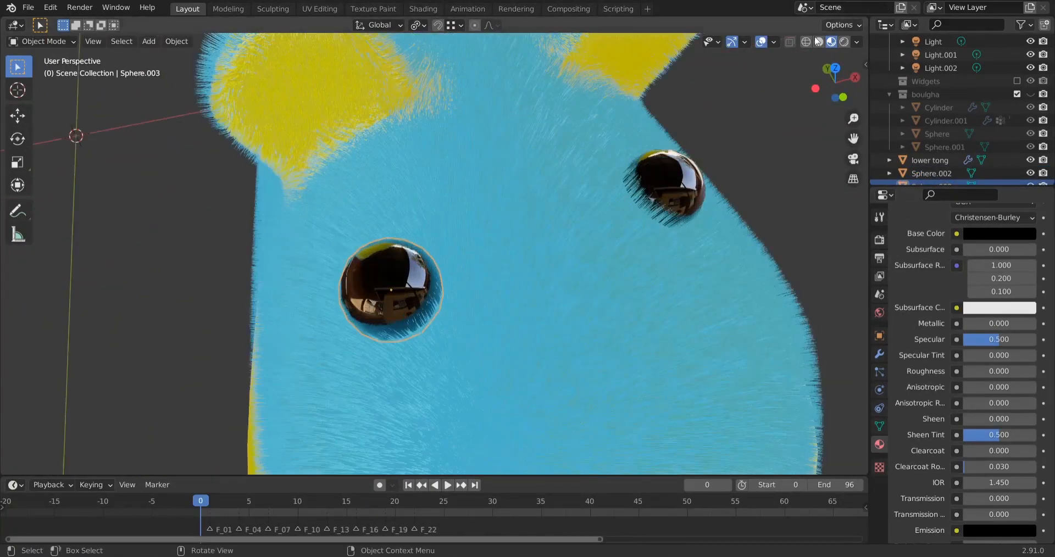
Select the yellow sole and open the options for applying its transforms
{"action": "left_click", "coordinate": [806, 41]}
{"action": "key", "text": "r"}
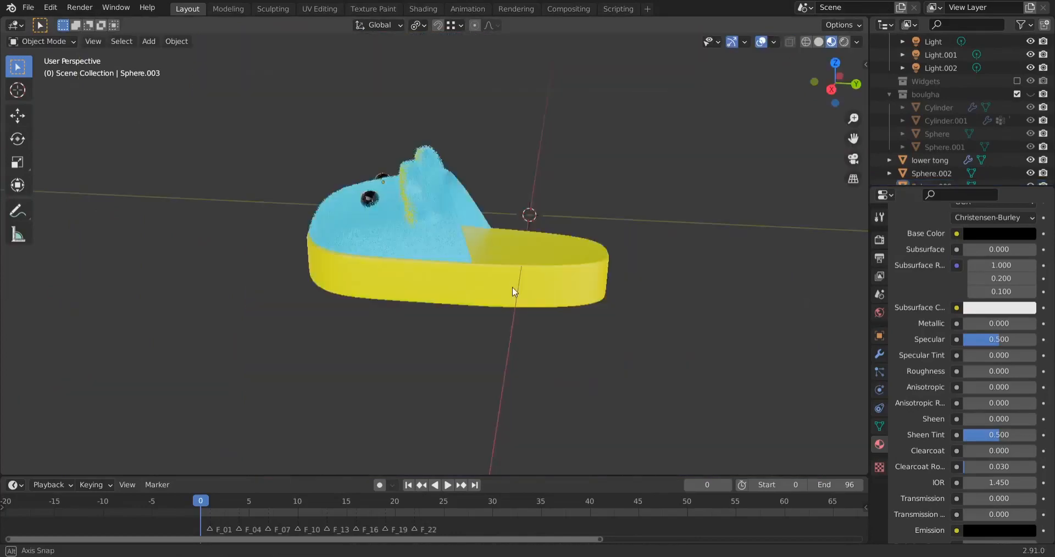
{"action": "middle_click_drag", "start_coordinate": [440, 278], "coordinate": [445, 280]}
{"action": "left_click", "coordinate": [525, 296]}
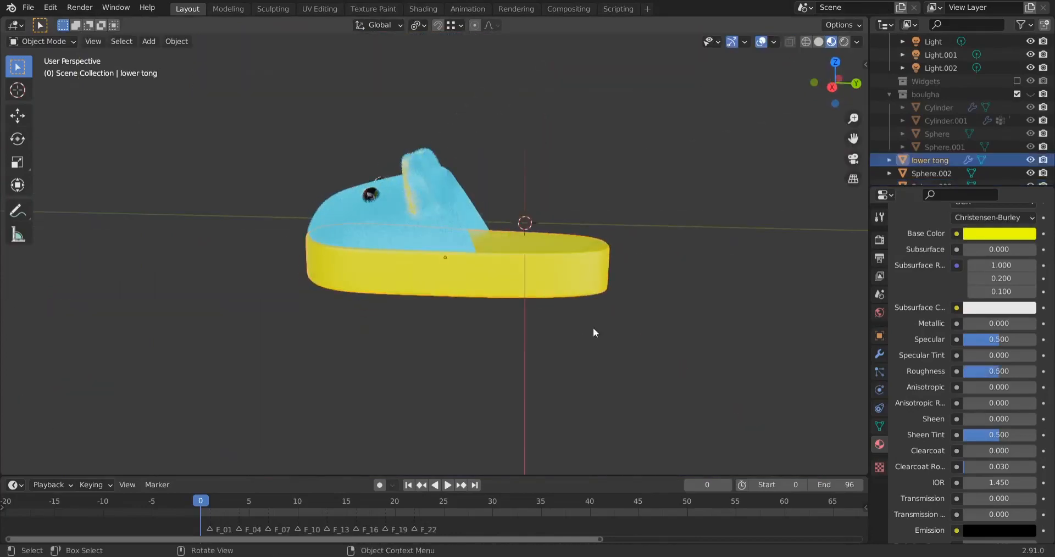
{"action": "key", "text": "ctrl+a"}
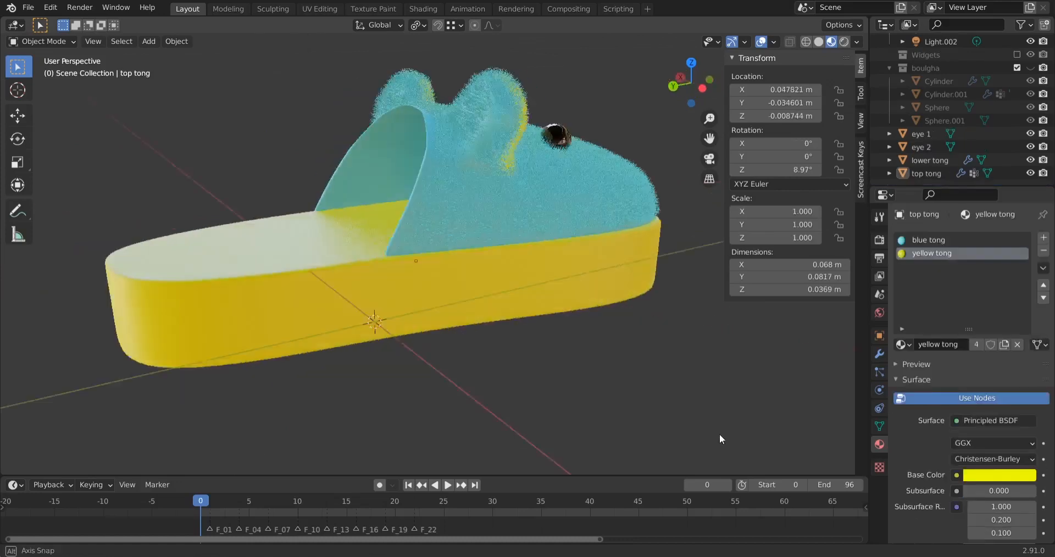
Parent the furry top tong to the lower tong using the Object parent type
{"action": "middle_click_drag", "start_coordinate": [720, 434], "coordinate": [592, 299]}
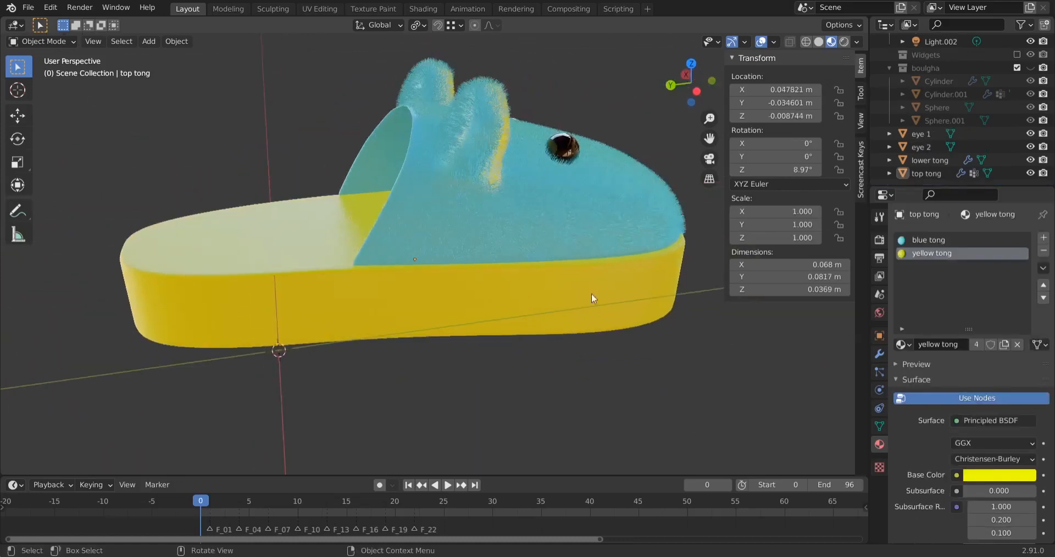
{"action": "left_click", "coordinate": [338, 321], "text": "shift"}
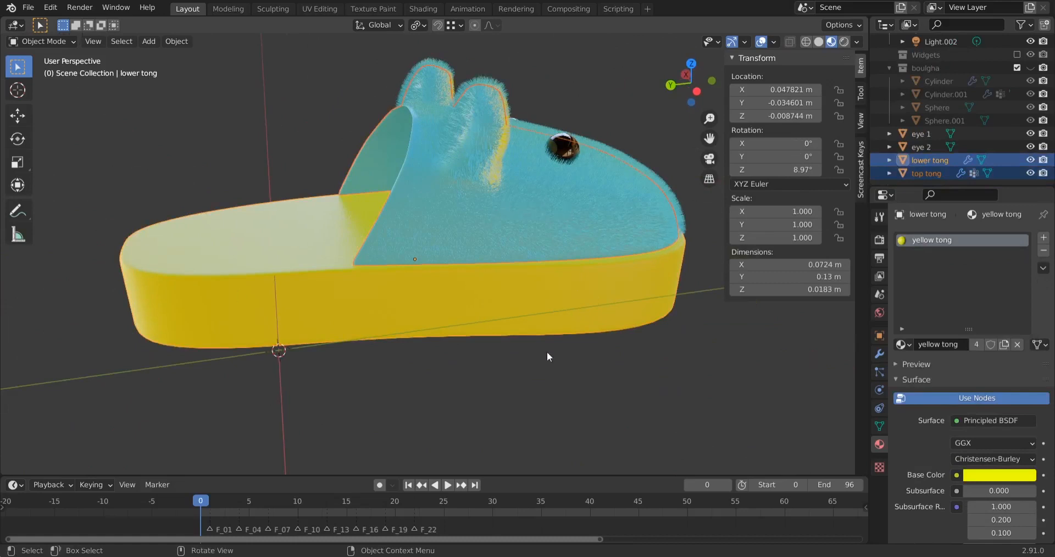
{"action": "left_click", "coordinate": [511, 354]}
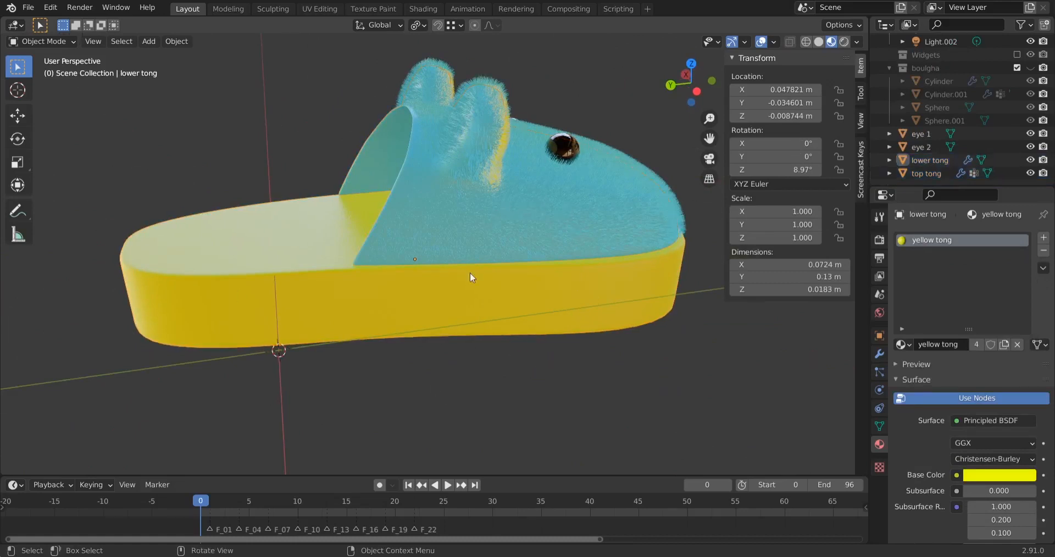
{"action": "left_click", "coordinate": [454, 126]}
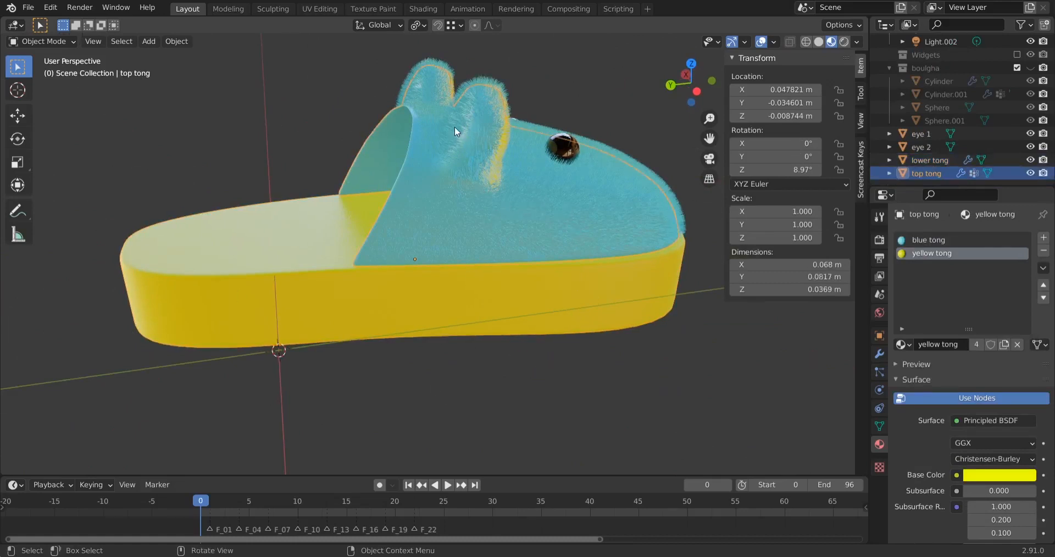
{"action": "left_click", "coordinate": [311, 299], "text": "shift"}
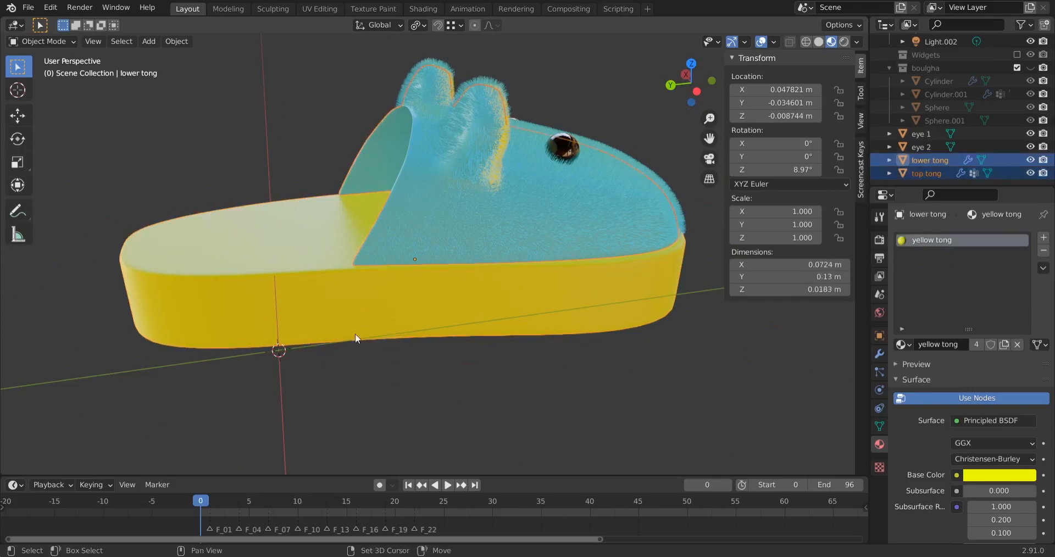
{"action": "mouse_move", "coordinate": [580, 416]}
{"action": "middle_mouse_down"}
{"action": "mouse_move", "coordinate": [650, 381]}
{"action": "mouse_move", "coordinate": [566, 405]}
{"action": "middle_mouse_up"}
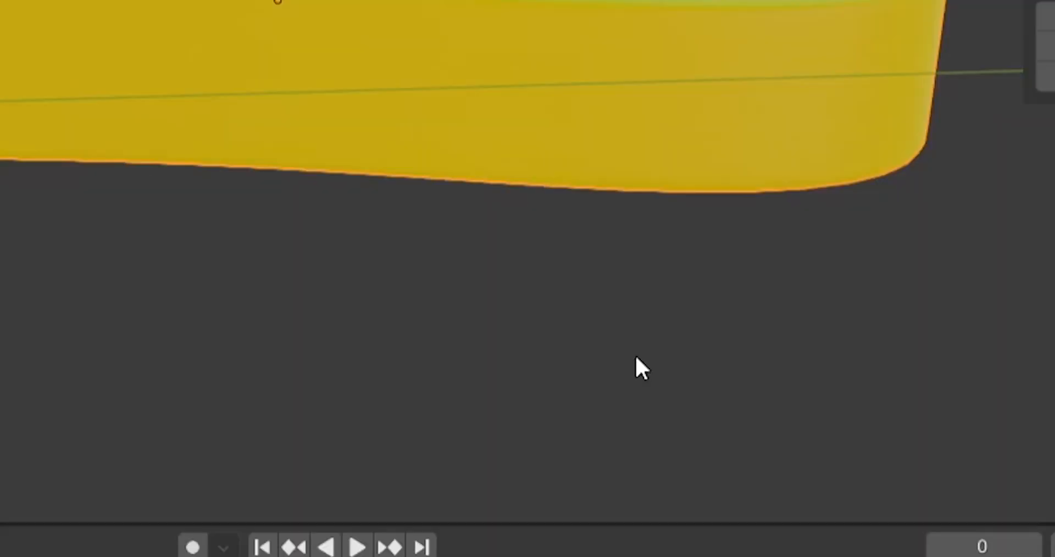
{"action": "key", "text": "ctrl+p"}
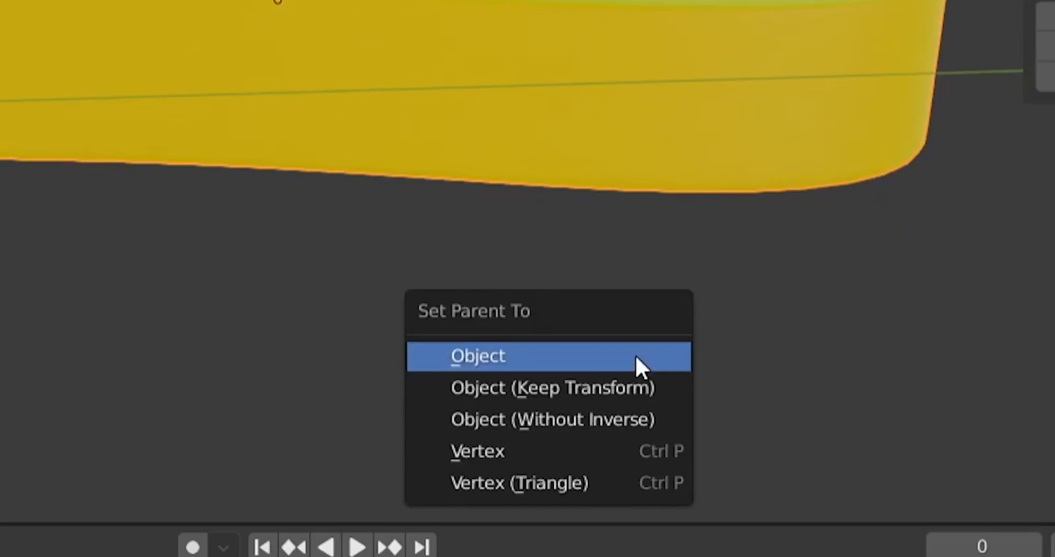
{"action": "left_click", "coordinate": [581, 360]}
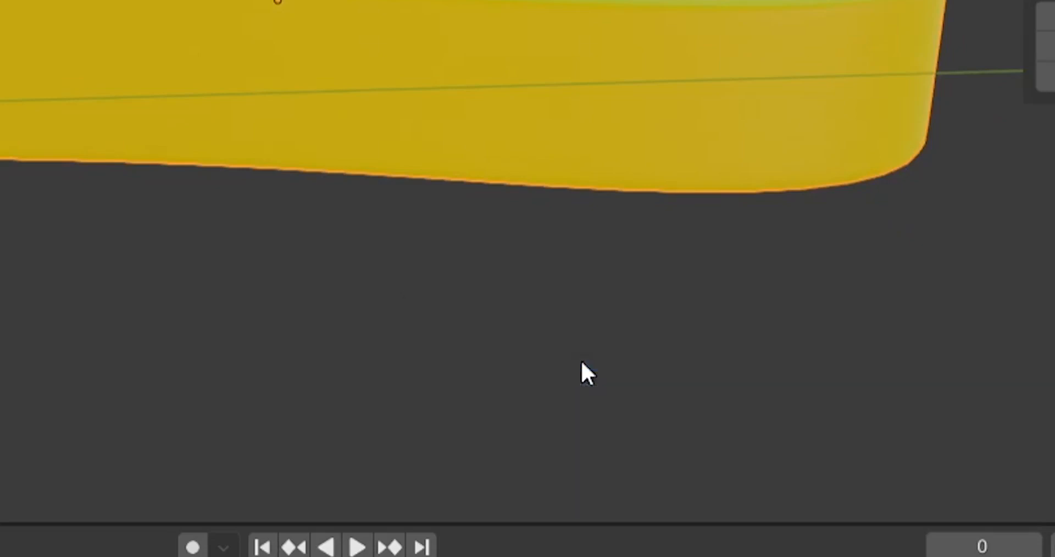
Try moving the lower tong to test that the furry top follows it
{"action": "left_click", "coordinate": [293, 317]}
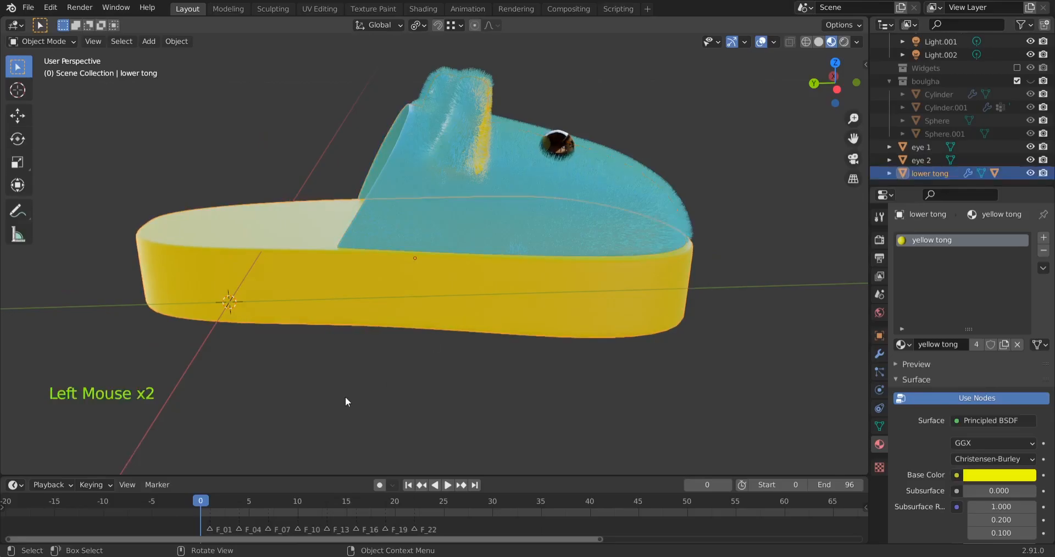
{"action": "key", "text": "g"}
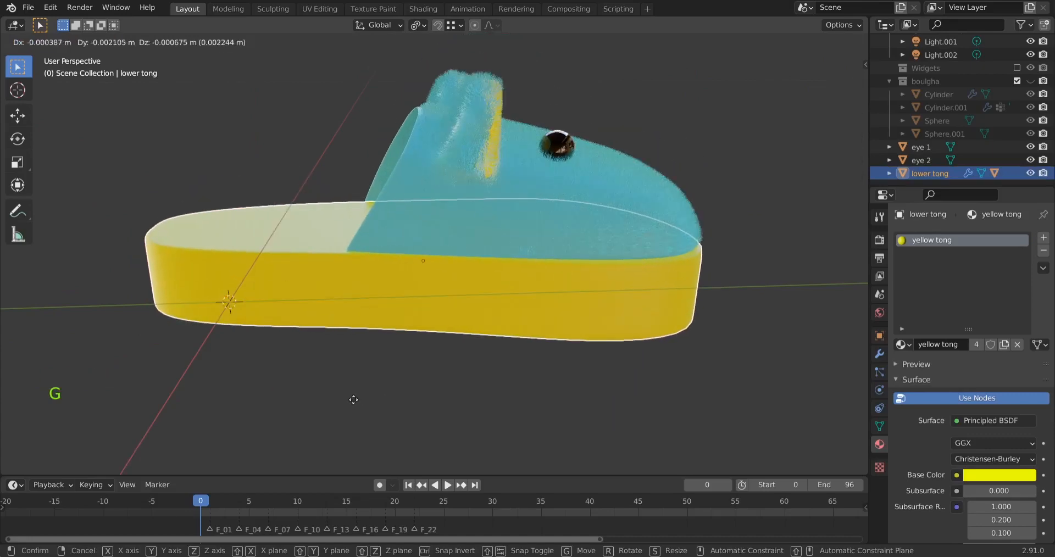
{"action": "left_click", "coordinate": [353, 399]}
Parent eye 1 and eye 2 to the top tong using the Object parent type
{"action": "middle_click_drag", "start_coordinate": [812, 312], "coordinate": [460, 206]}
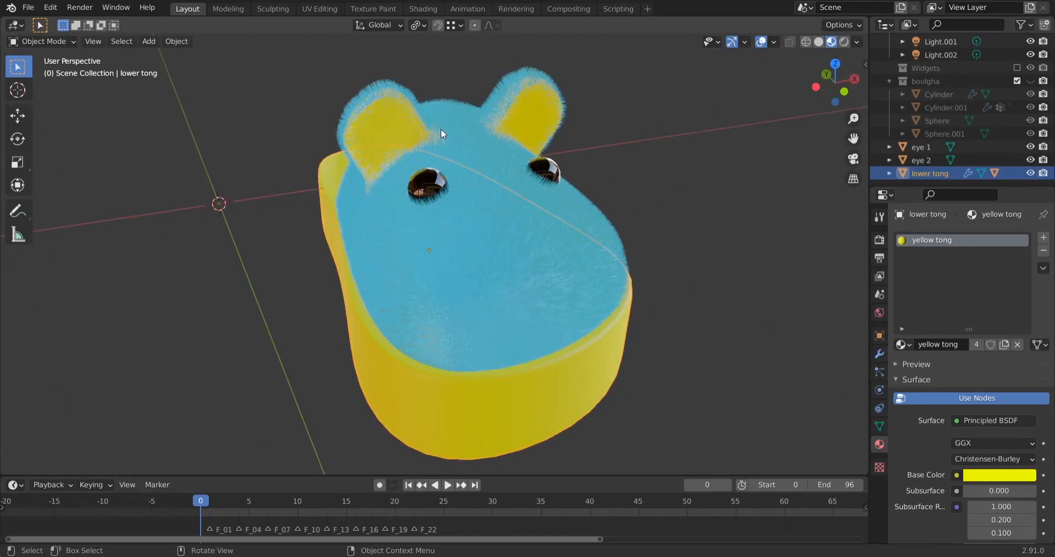
{"action": "left_click", "coordinate": [548, 172]}
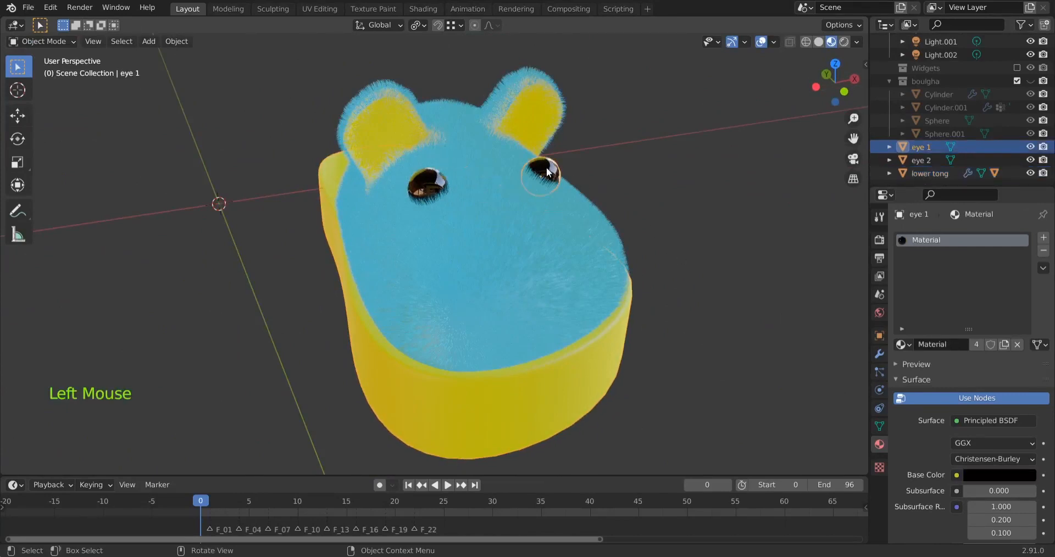
{"action": "left_click", "coordinate": [434, 186], "text": "shift"}
{"action": "left_click", "coordinate": [436, 130], "text": "shift"}
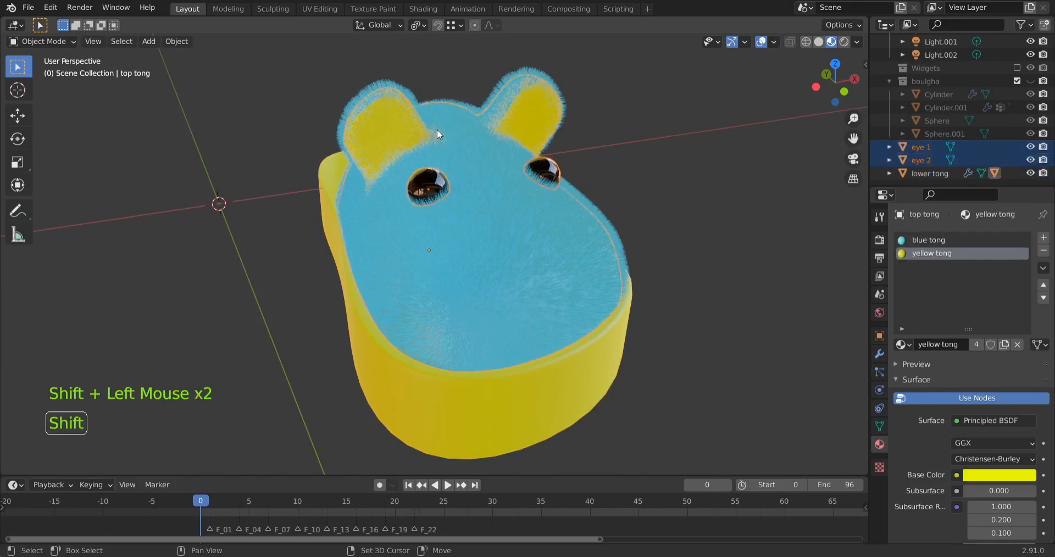
{"action": "middle_click_drag", "start_coordinate": [436, 130], "coordinate": [358, 340]}
{"action": "key", "text": "ctrl+p"}
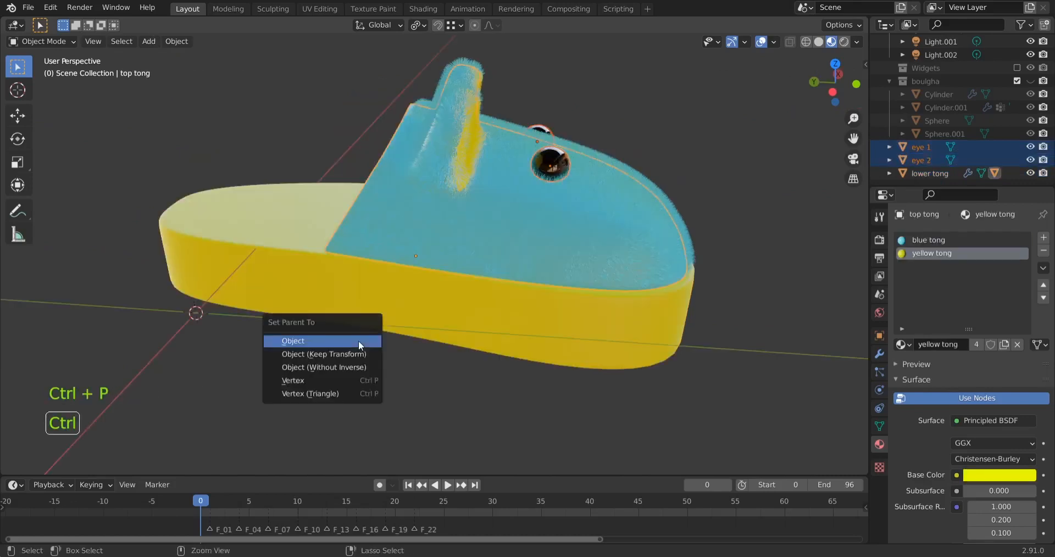
{"action": "left_click", "coordinate": [358, 341]}
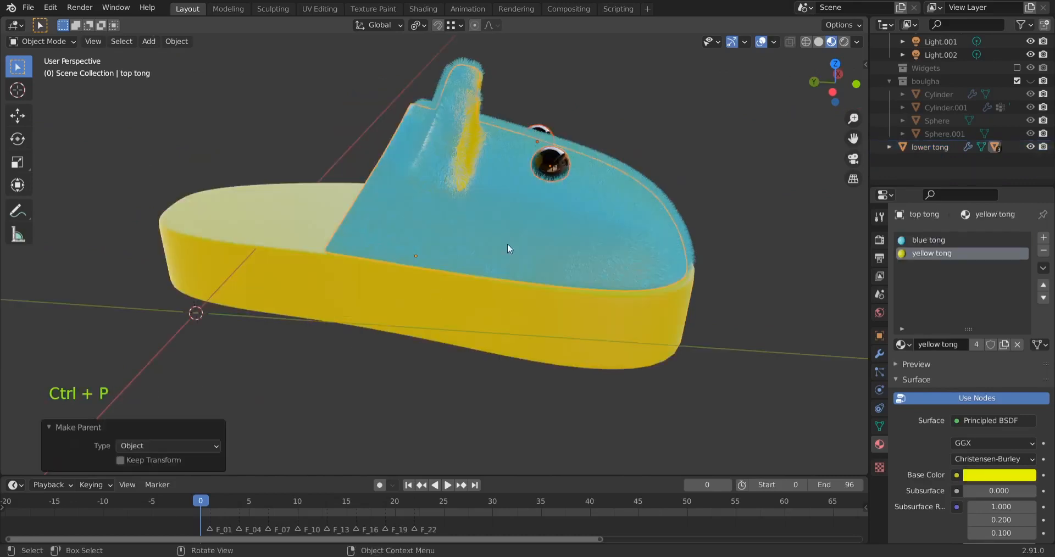
Try moving the top tong and the lower tong to test that their parented parts follow, restoring their positions
{"action": "left_click", "coordinate": [691, 139]}
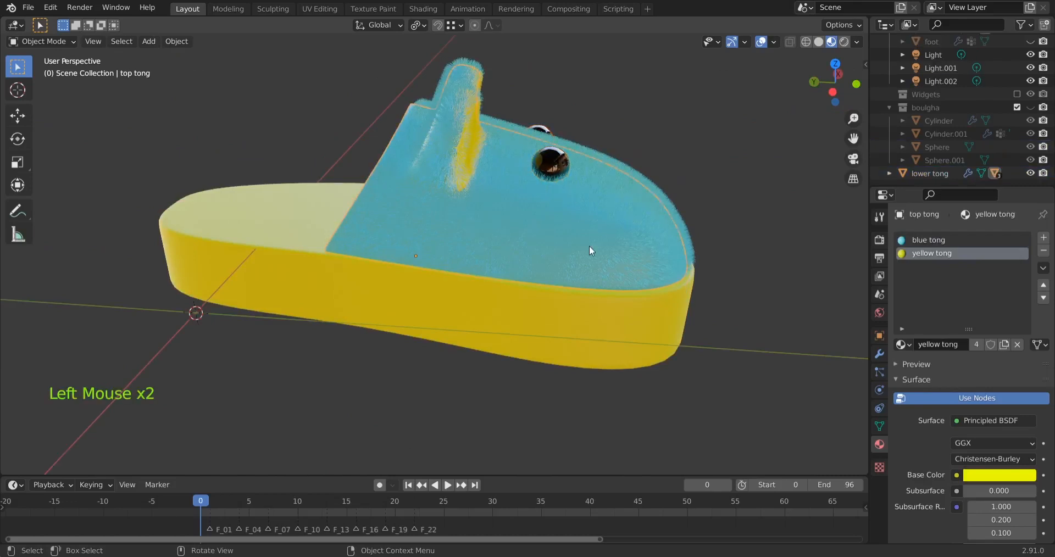
{"action": "key", "text": "g"}
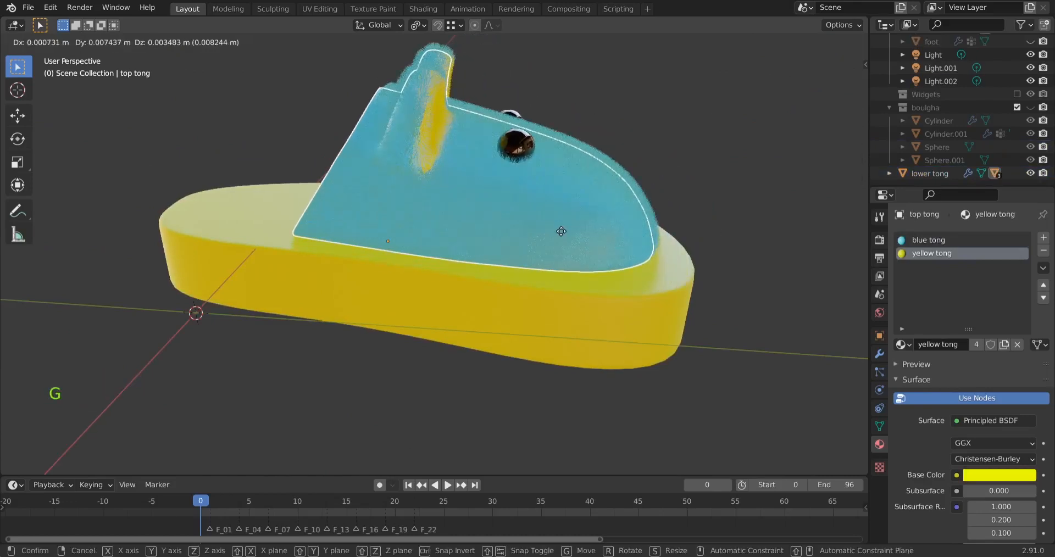
{"action": "left_click", "coordinate": [561, 241]}
{"action": "left_click", "coordinate": [309, 289]}
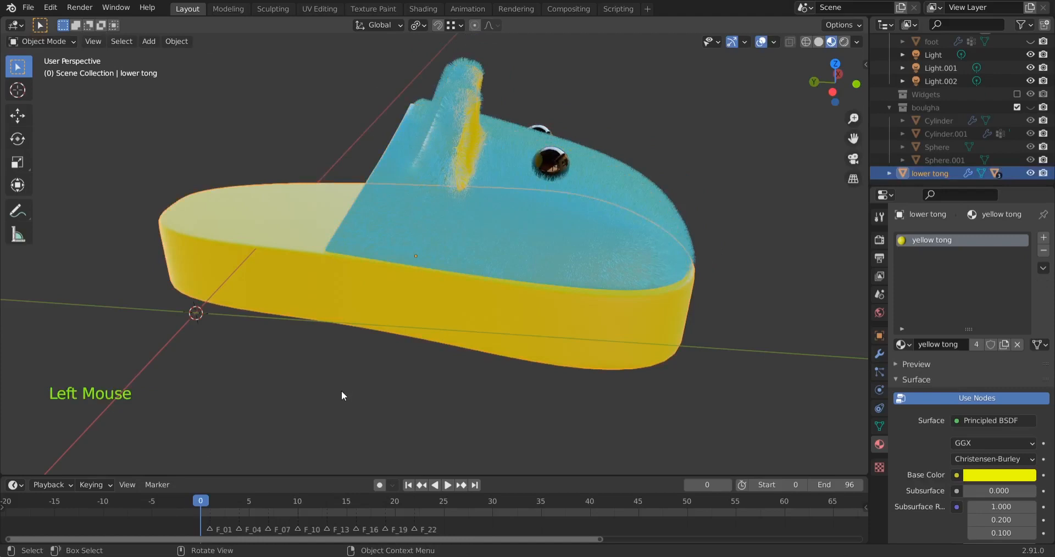
{"action": "key", "text": "g"}
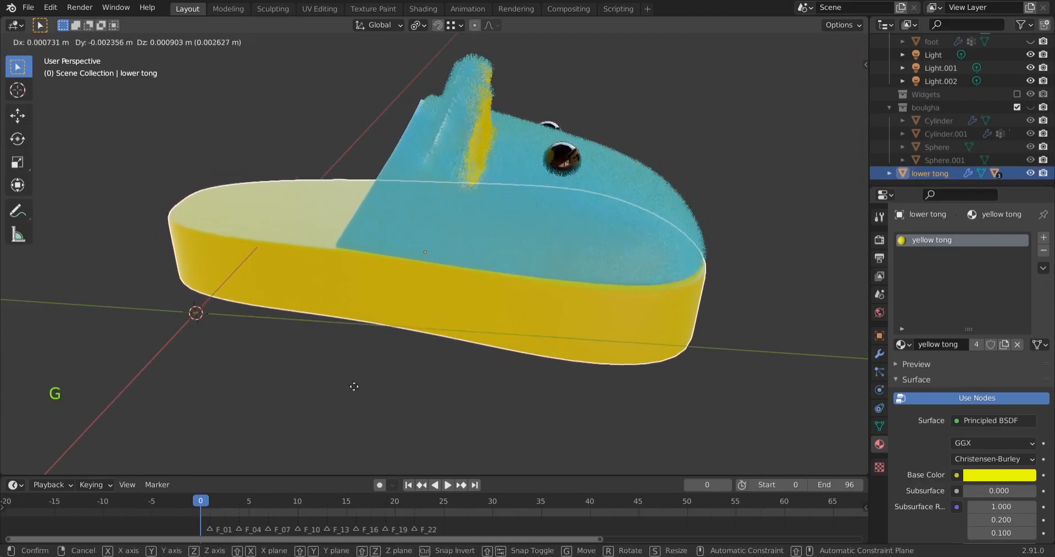
{"action": "scroll", "coordinate": [354, 387], "scroll_direction": "down", "scroll_amount": 4}
{"action": "scroll", "coordinate": [354, 387], "scroll_direction": "up", "scroll_amount": 2}
{"action": "left_click", "coordinate": [354, 387]}
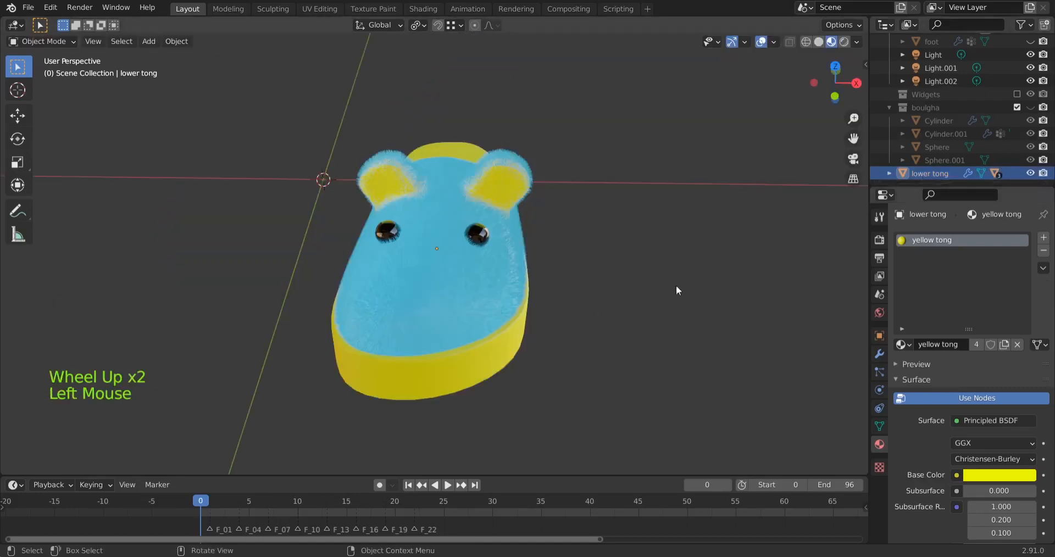
{"action": "key", "text": "ctrl+z"}
Duplicate the whole slipper with its parented parts and move the copy about -0.082 m along global X
{"action": "left_click_drag", "start_coordinate": [288, 96], "coordinate": [571, 415]}
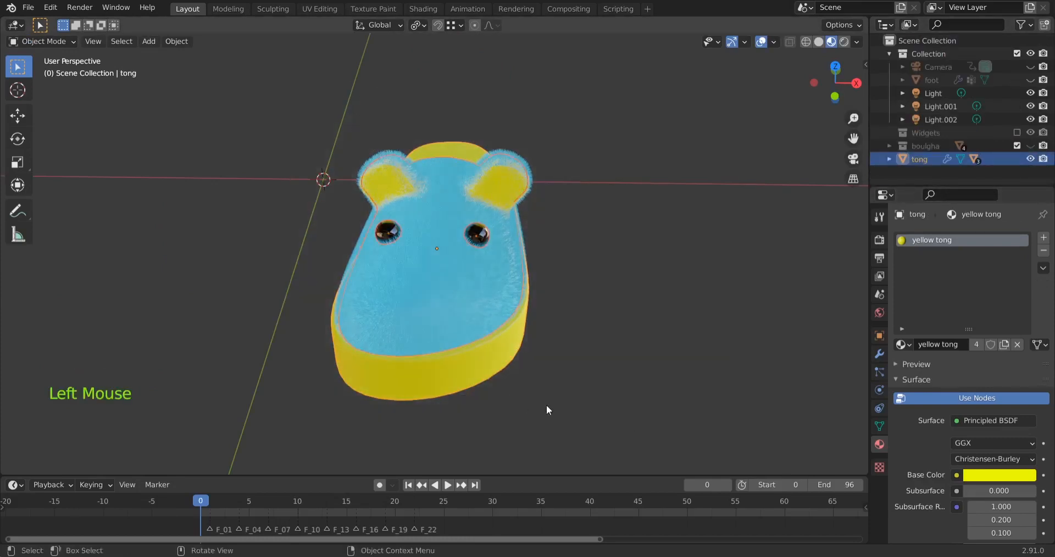
{"action": "key", "text": "shift+d"}
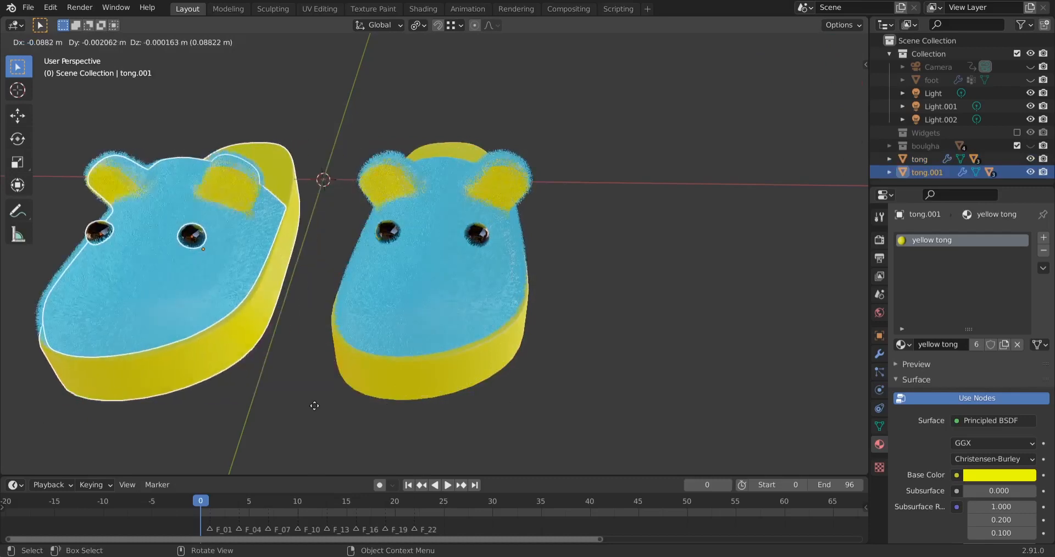
{"action": "key", "text": "x"}
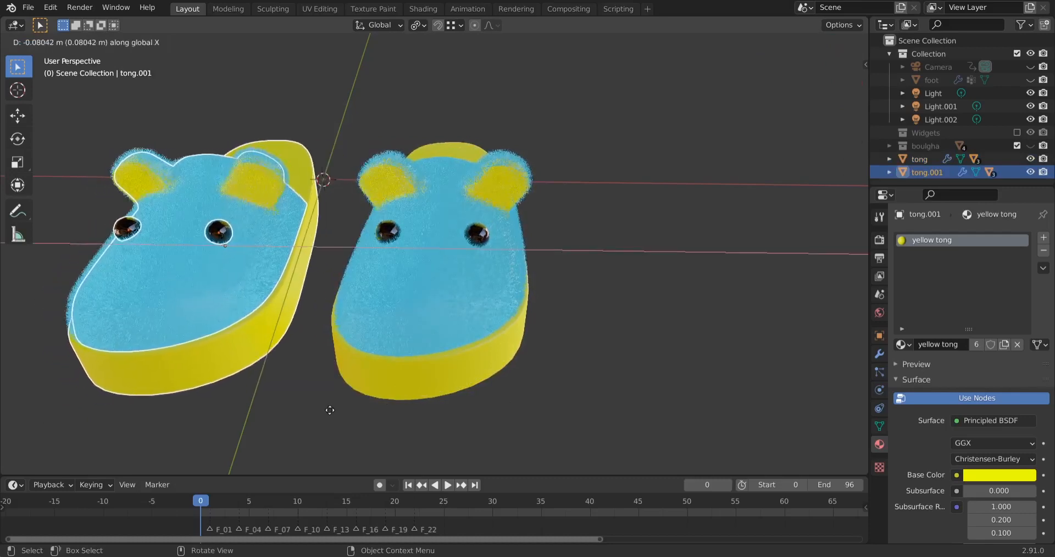
{"action": "left_click", "coordinate": [328, 409]}
Mirror the duplicated slipper along its local X axis to form the opposite foot's slipper
{"action": "middle_click_drag", "start_coordinate": [341, 372], "coordinate": [613, 356], "text": "shift"}
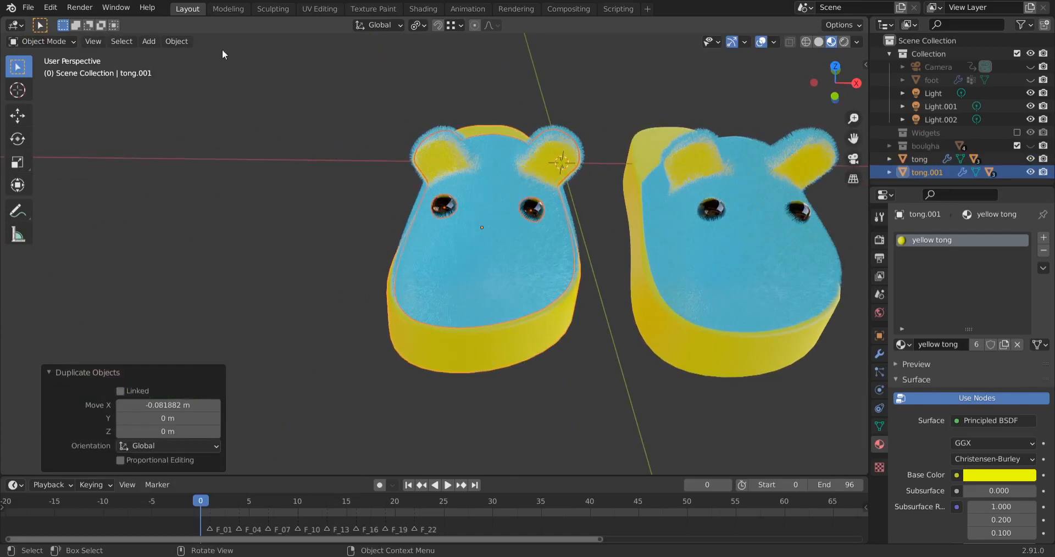
{"action": "left_click", "coordinate": [176, 42]}
{"action": "mouse_move", "coordinate": [207, 81]}
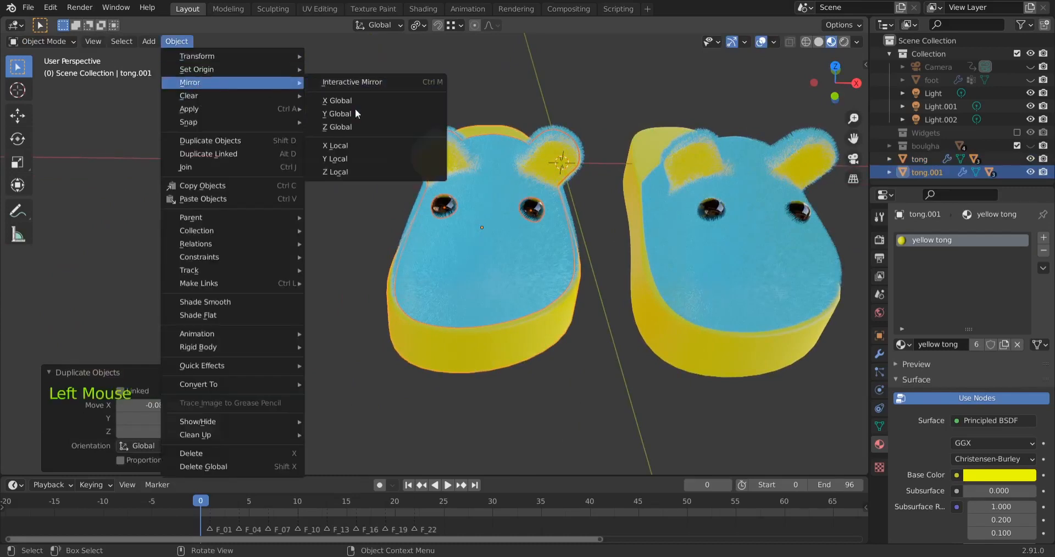
{"action": "left_click", "coordinate": [360, 145]}
{"action": "middle_click_drag", "start_coordinate": [707, 385], "coordinate": [676, 398]}
{"action": "scroll", "coordinate": [706, 372], "scroll_direction": "down", "scroll_amount": 2}
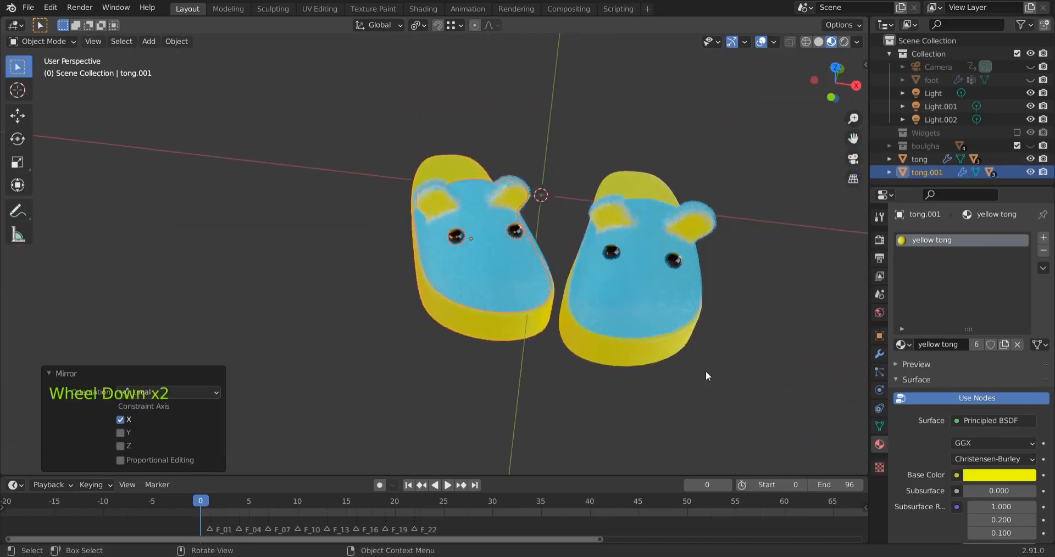
Examine the pair of slippers from several angles and distances
{"action": "middle_click", "coordinate": [705, 370]}
{"action": "scroll", "coordinate": [705, 371], "scroll_direction": "up", "scroll_amount": 2}
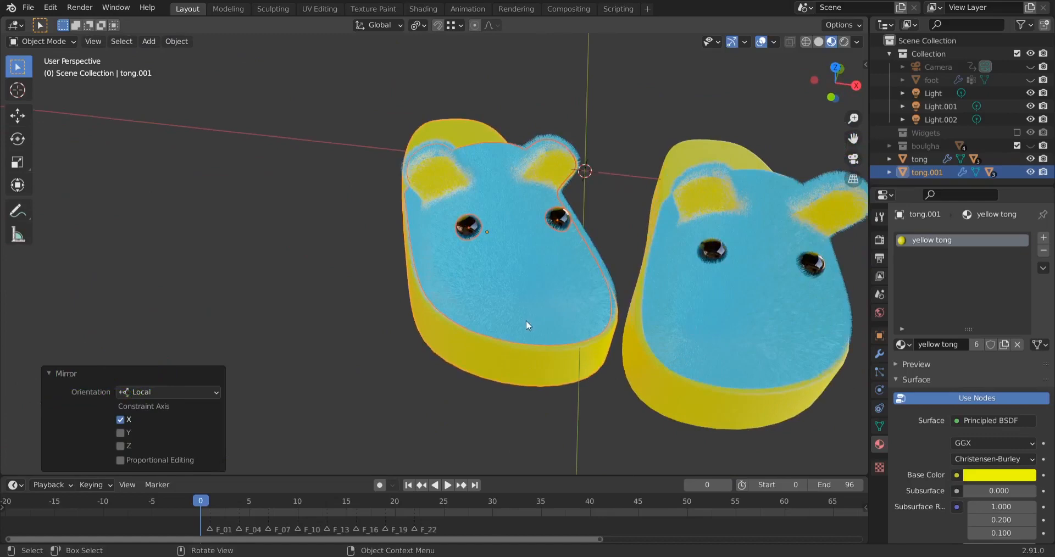
{"action": "middle_click_drag", "start_coordinate": [572, 427], "coordinate": [357, 296]}
{"action": "left_click", "coordinate": [579, 377]}
{"action": "scroll", "coordinate": [579, 377], "scroll_direction": "down", "scroll_amount": 2}
{"action": "left_click", "coordinate": [172, 42]}
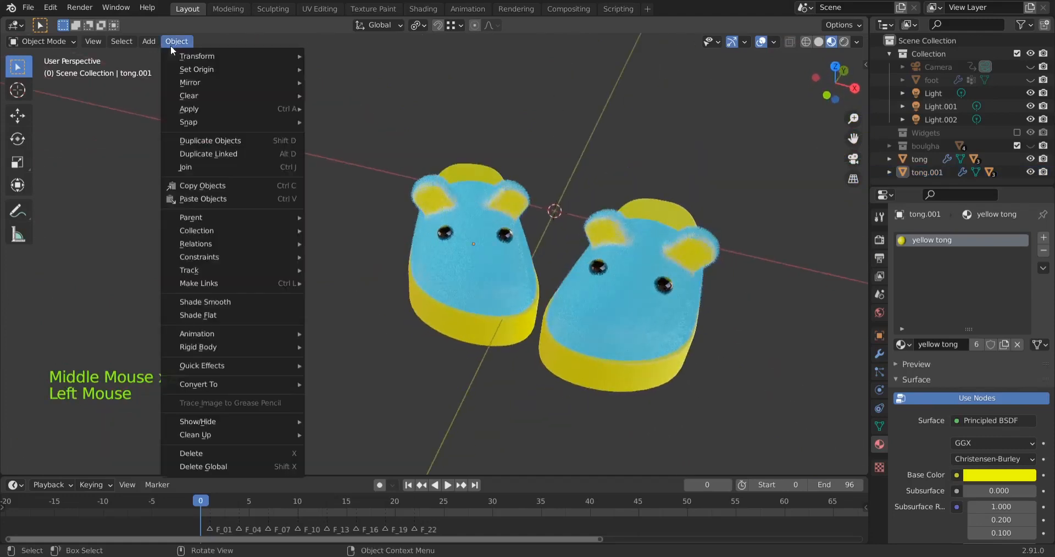
{"action": "left_click", "coordinate": [351, 355]}
{"action": "middle_click_drag", "start_coordinate": [529, 407], "coordinate": [508, 351]}
{"action": "scroll", "coordinate": [624, 302], "scroll_direction": "up", "scroll_amount": 2}
{"action": "scroll", "coordinate": [623, 299], "scroll_direction": "up", "scroll_amount": 1}
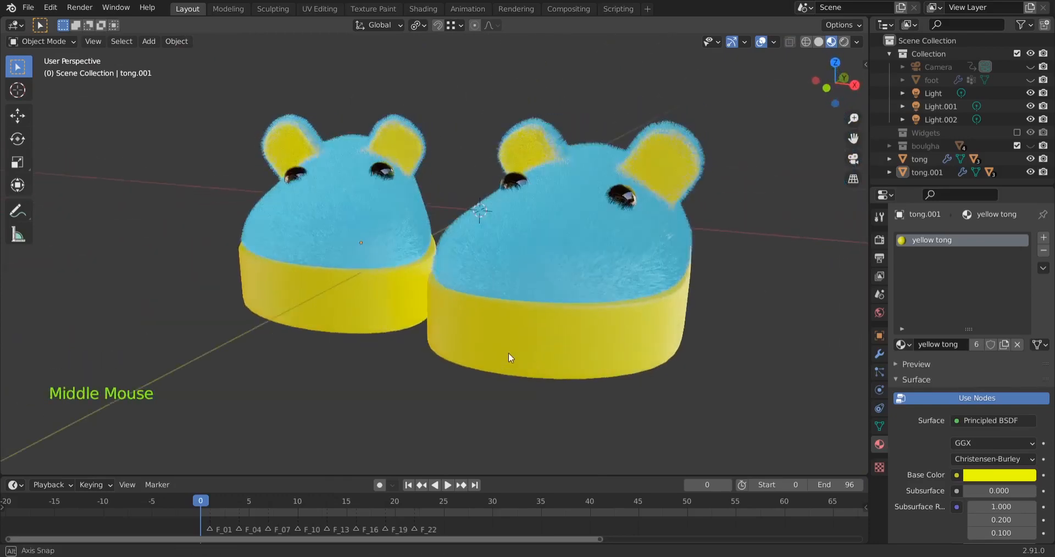